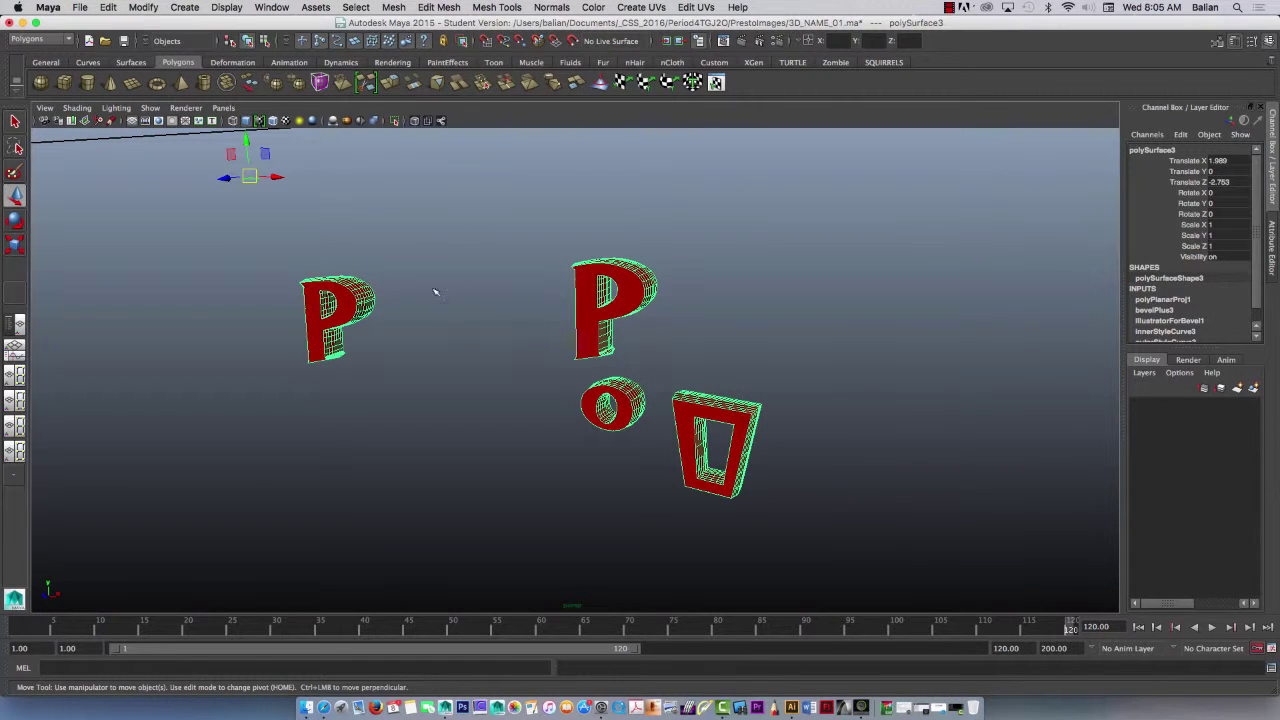
Step: Inspect the combined letter mesh from several angles, checking which letters belong to the same object
left_click(336, 256)
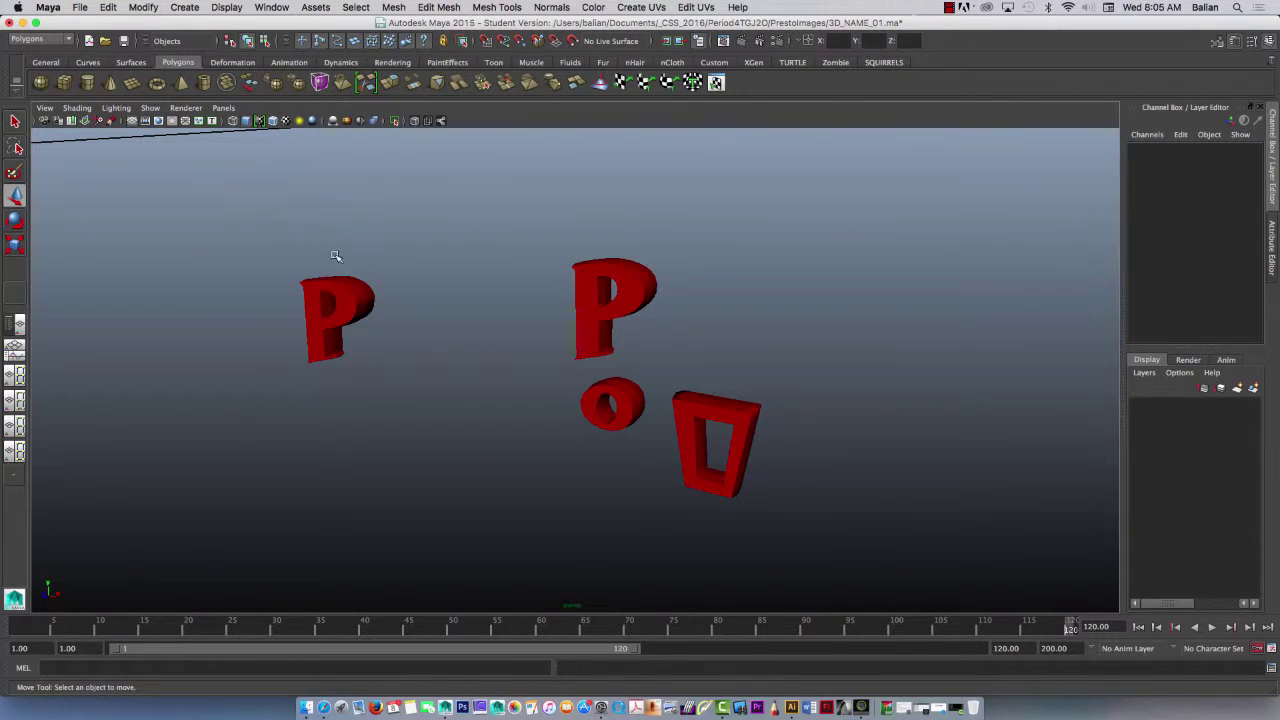
key("ctrl+z")
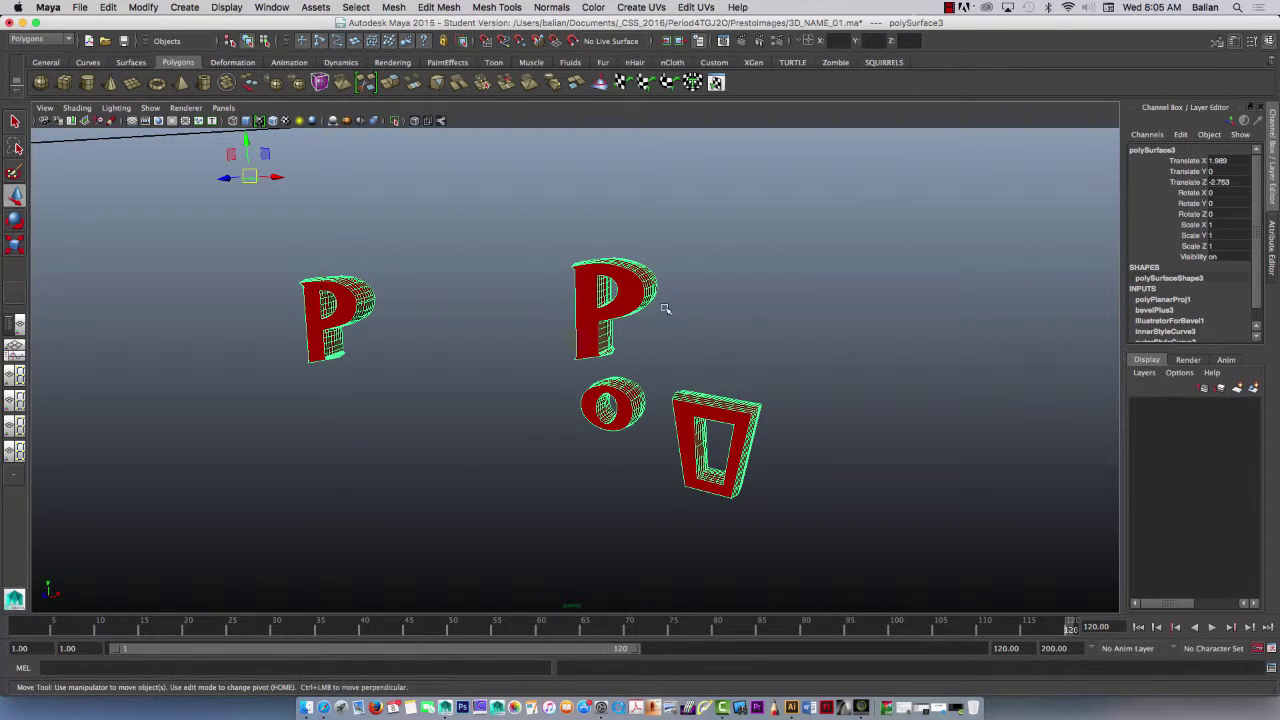
left_click(634, 292)
left_click(620, 395)
mouse_move(515, 260)
left_mouse_down("alt")
mouse_move(420, 286)
mouse_move(566, 268)
mouse_move(446, 257)
mouse_move(493, 252)
left_mouse_up("alt")
scroll(504, 248, "down", 3)
scroll(502, 245, "up", 5)
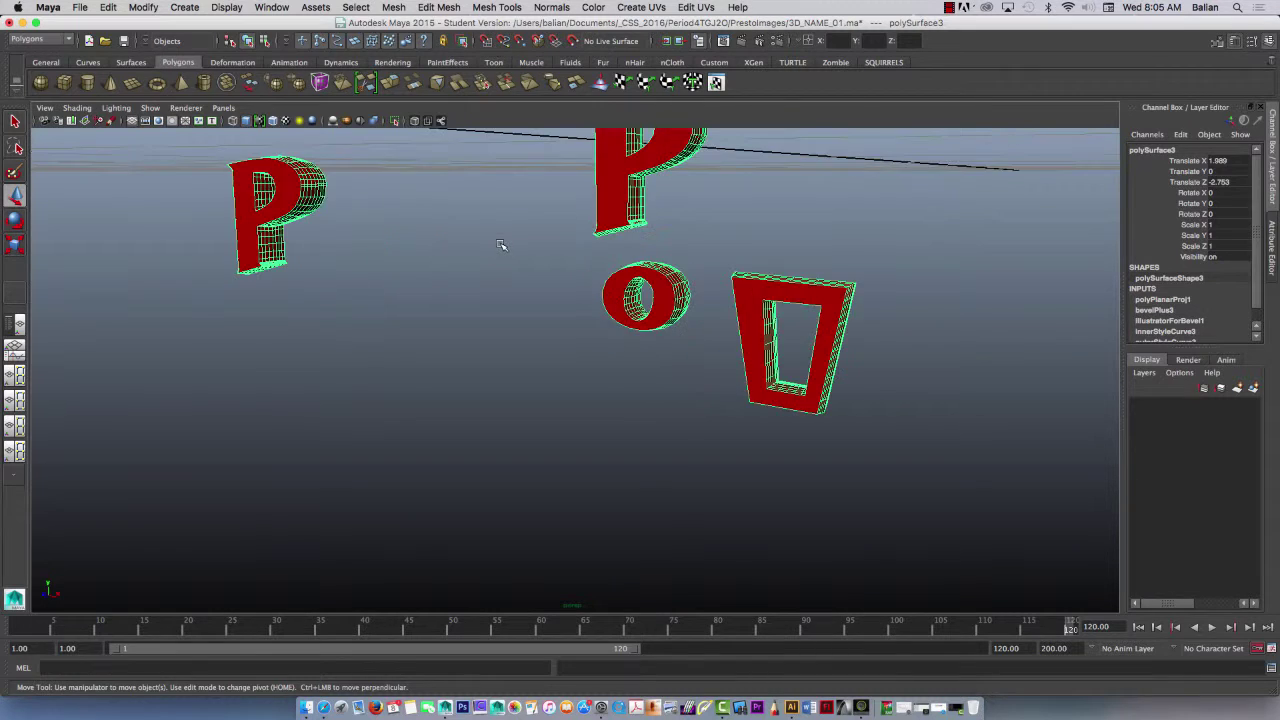
scroll(501, 245, "down", 2)
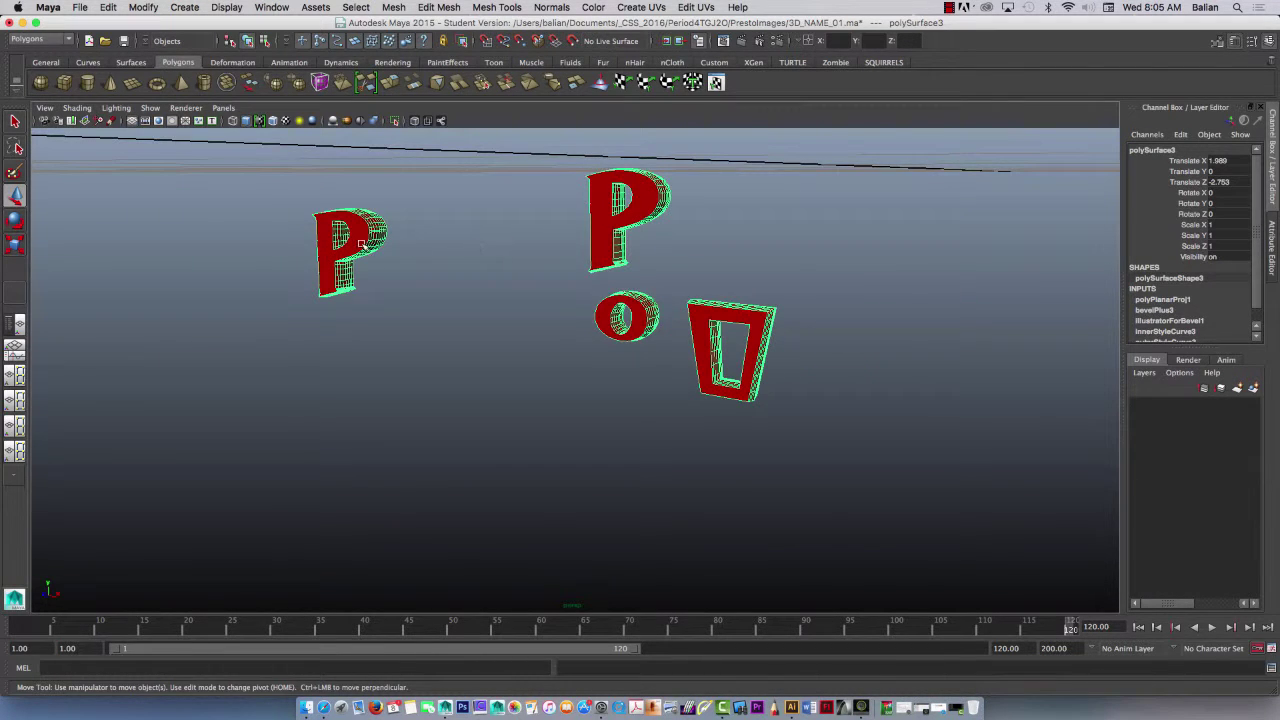
left_click_drag(437, 243, 483, 299, "alt")
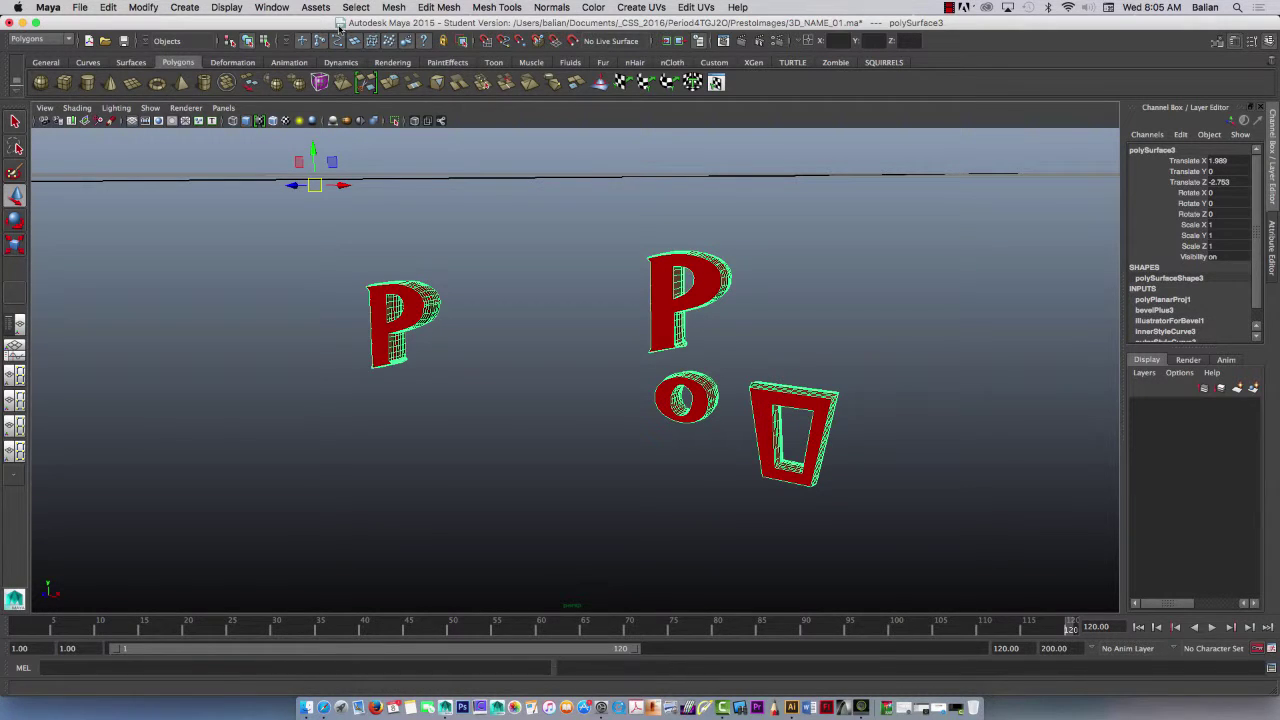
Step: Apply Extract to the combined letter mesh to break it into individual letter objects
left_click(392, 8)
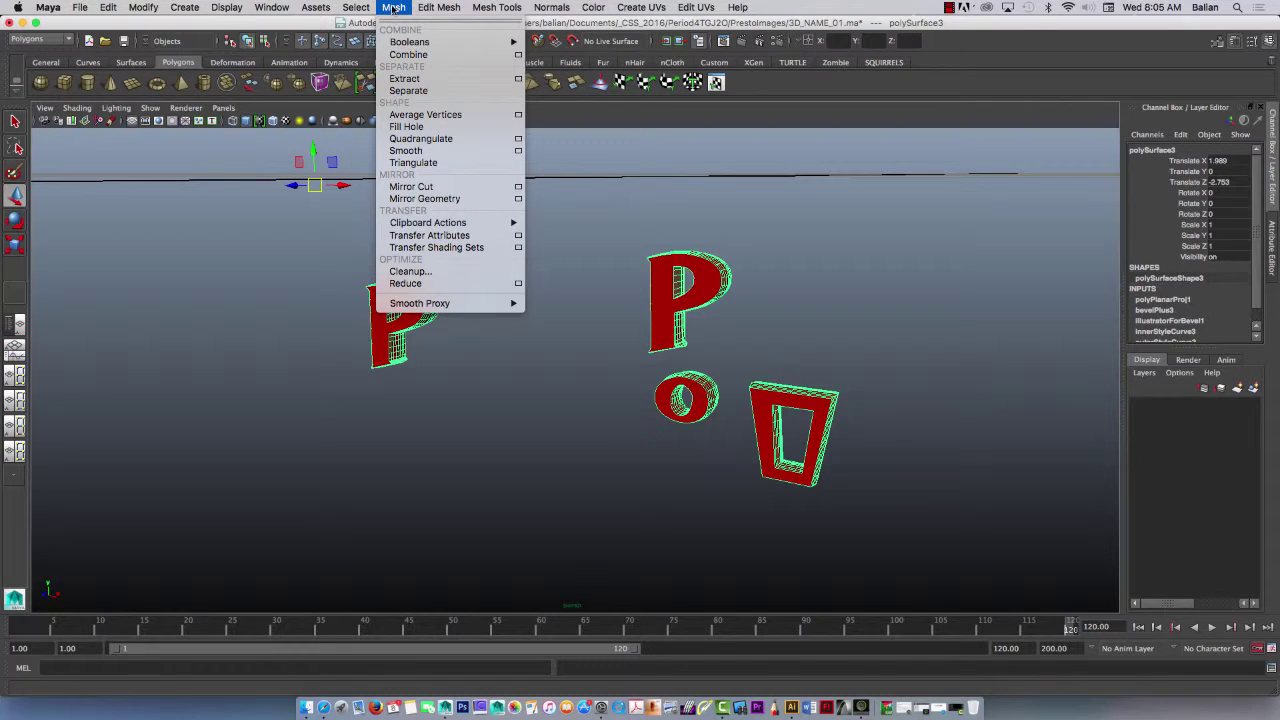
left_click(451, 82)
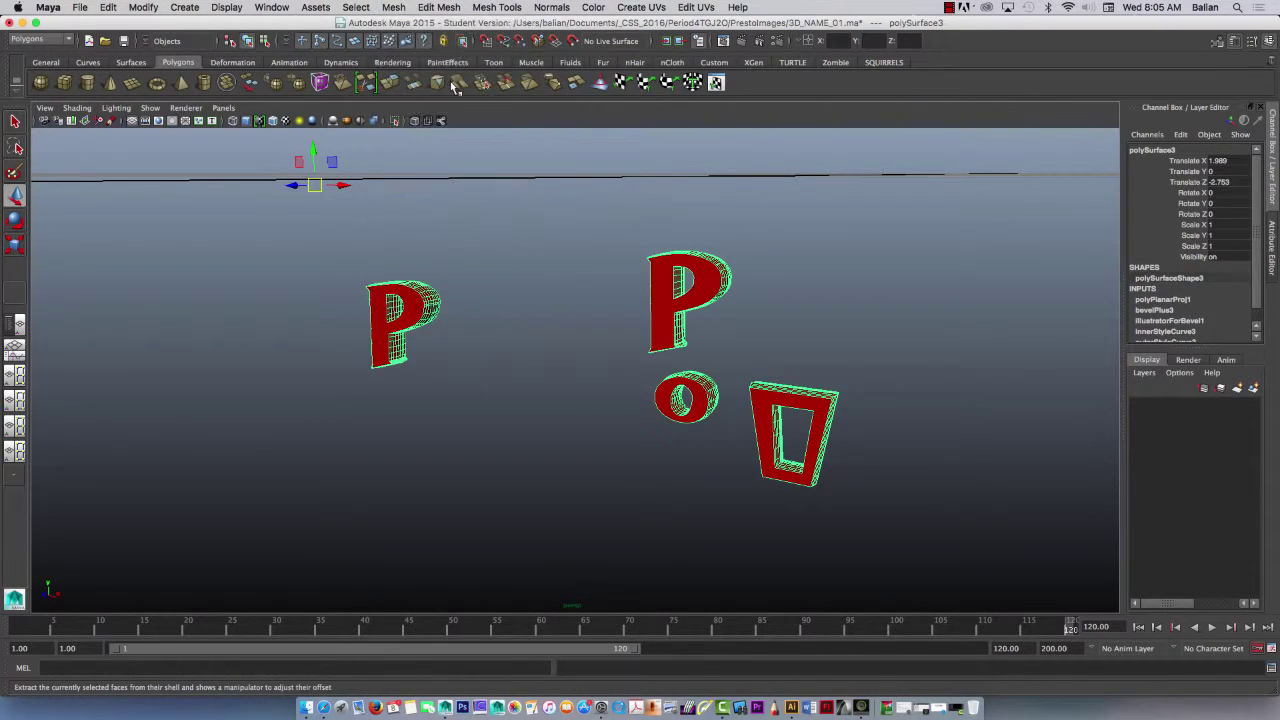
left_click(526, 223)
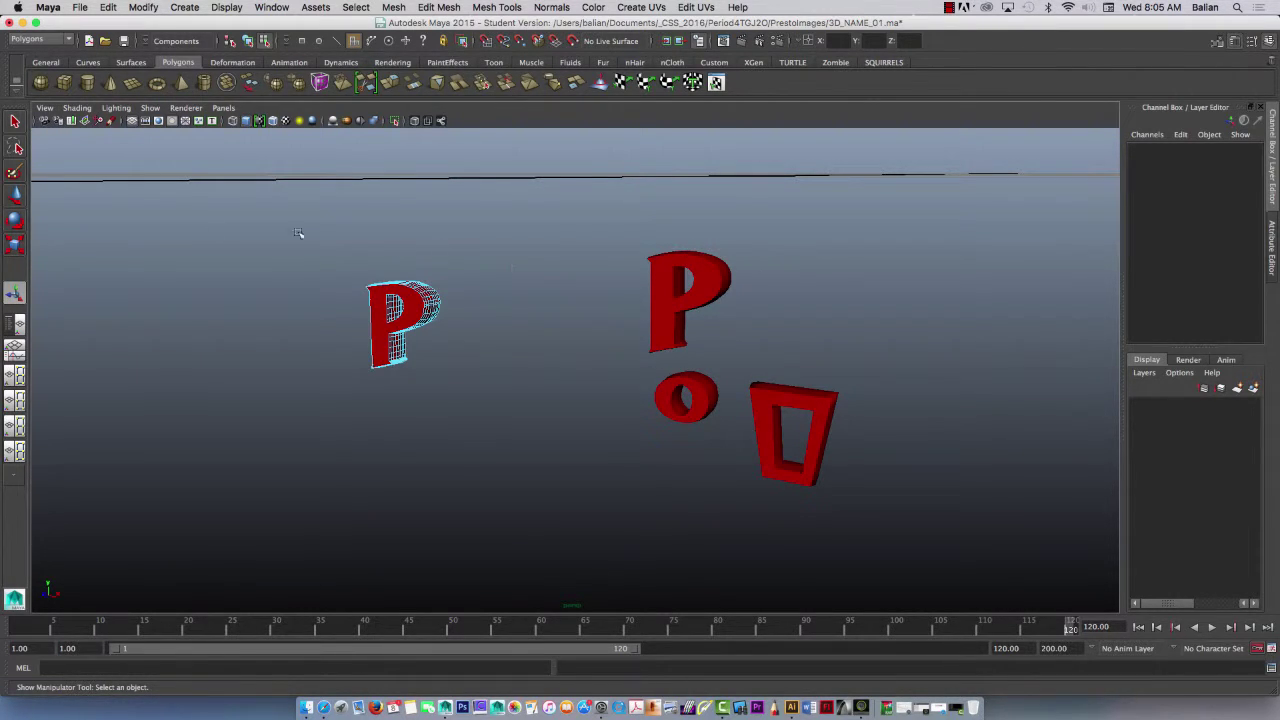
Step: Try to separate the front face of the leftmost letter P from the rest of its mesh
left_click(427, 303)
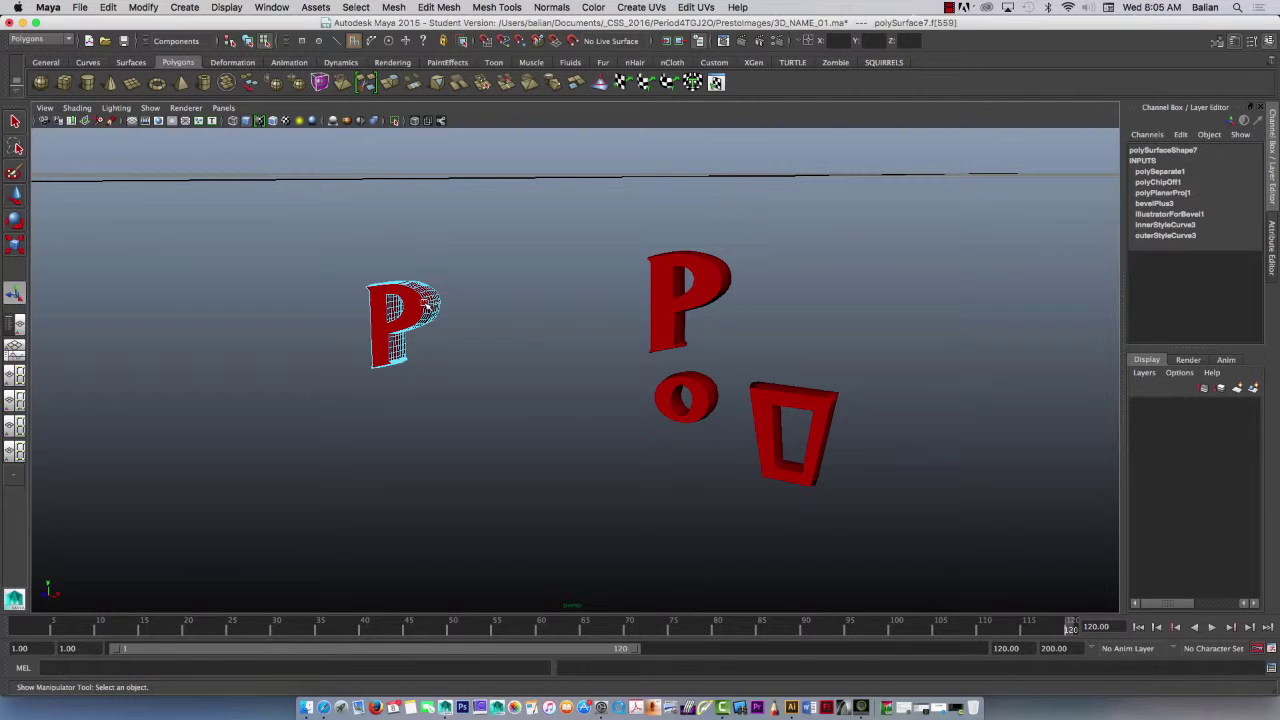
left_click(422, 304)
scroll(409, 307, "up", 10)
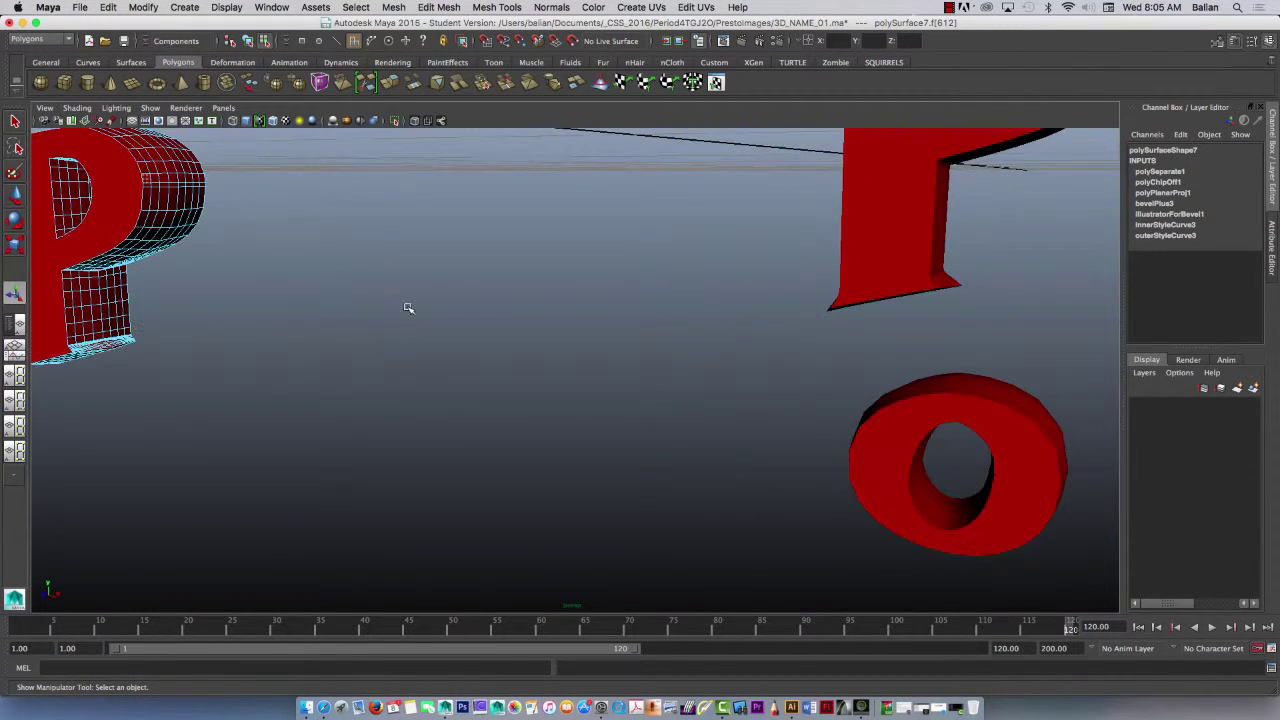
key("f")
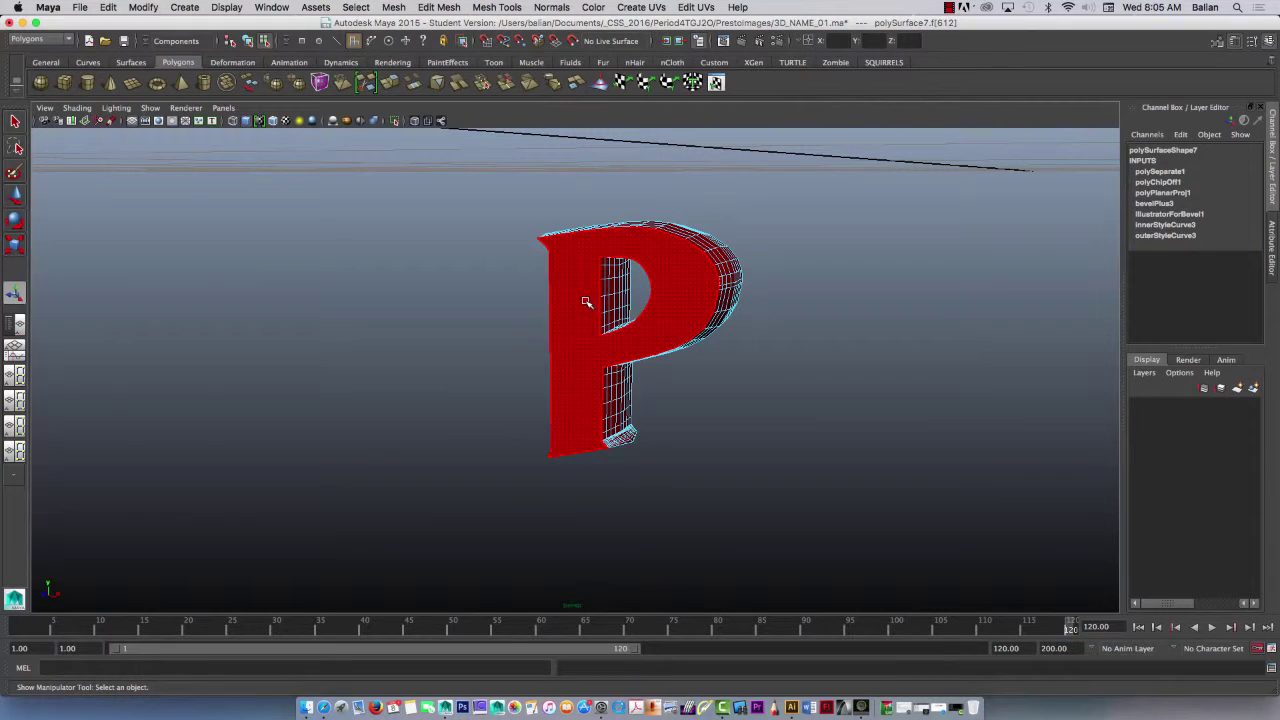
right_click(584, 298)
right_click_drag(584, 298, 588, 333)
left_click(576, 309)
left_click(396, 8)
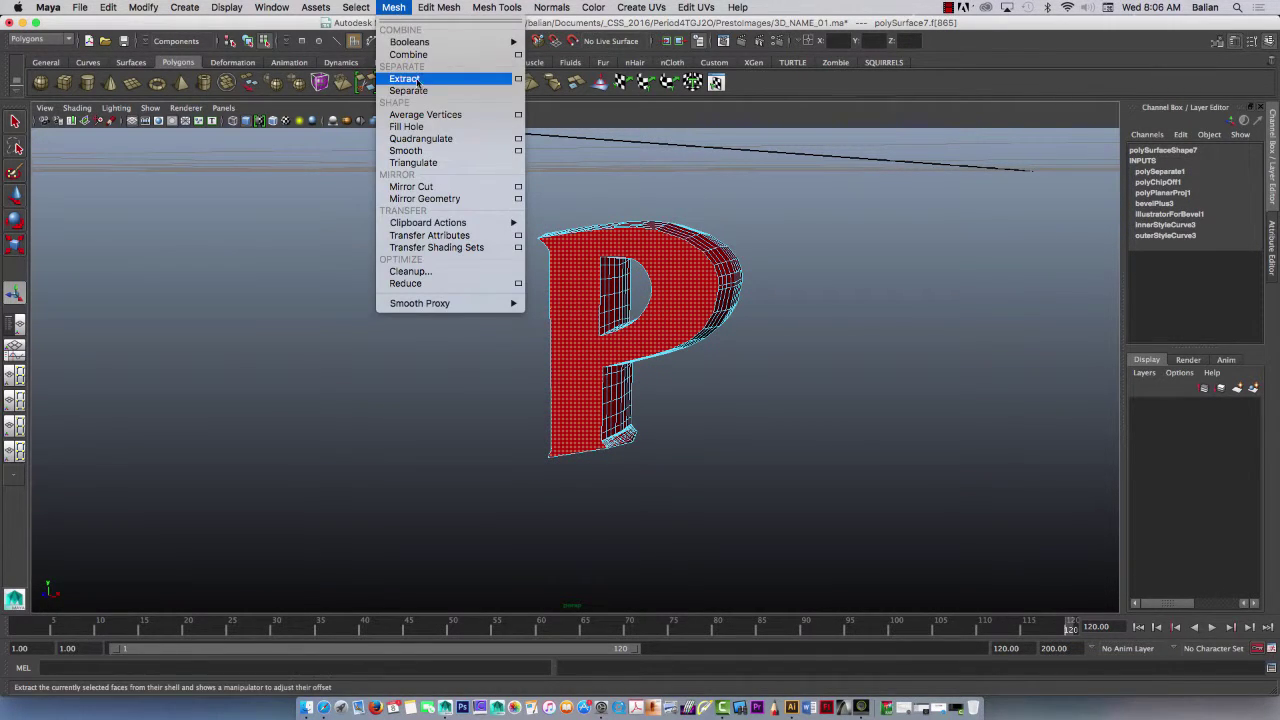
left_click(410, 87)
mouse_move(512, 393)
left_mouse_down("alt")
mouse_move(451, 408)
mouse_move(490, 380)
left_mouse_up("alt")
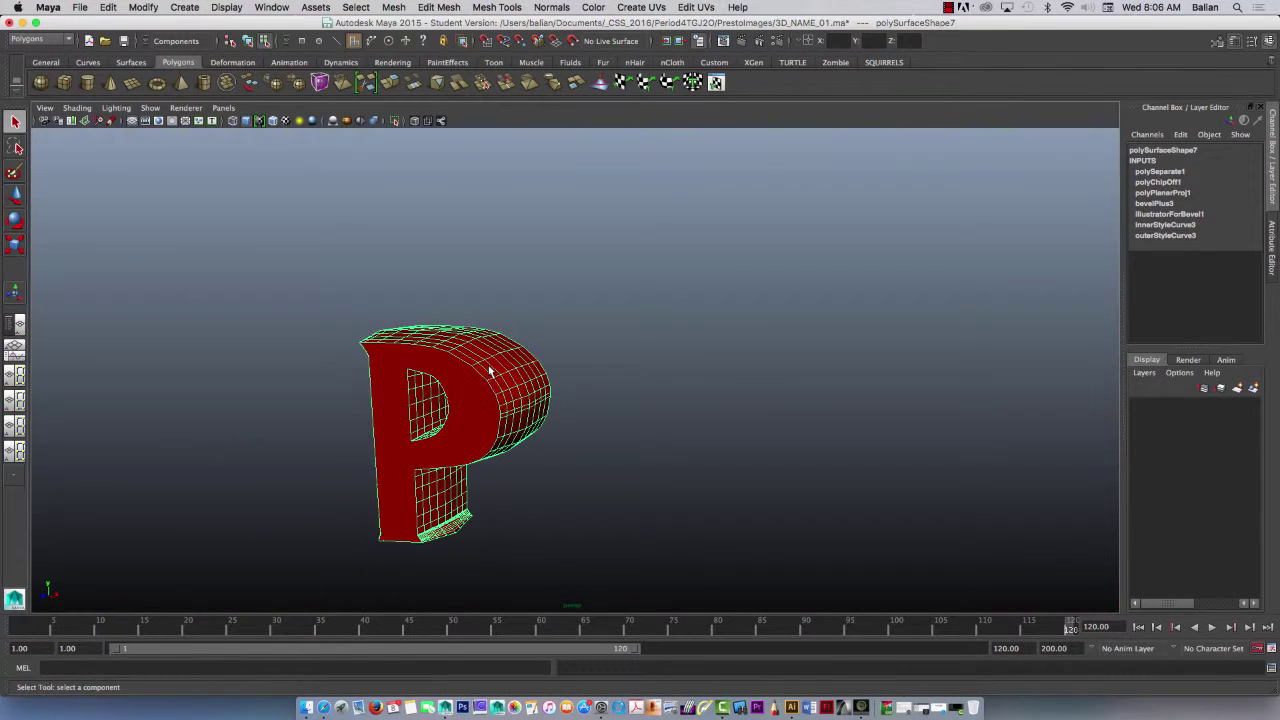
left_click(490, 372)
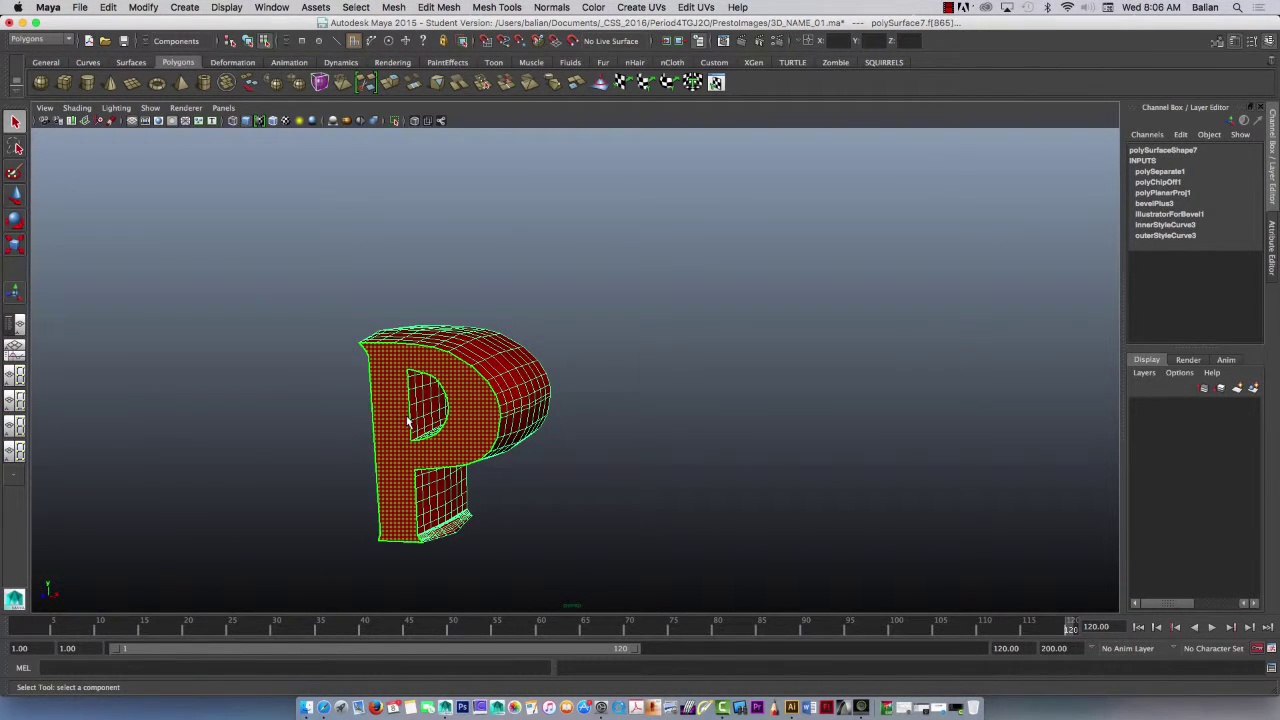
Step: Return to object selection, center the pivot of the letter P above the o, and activate the Move tool
right_click_drag(471, 405, 540, 340)
left_click(472, 395)
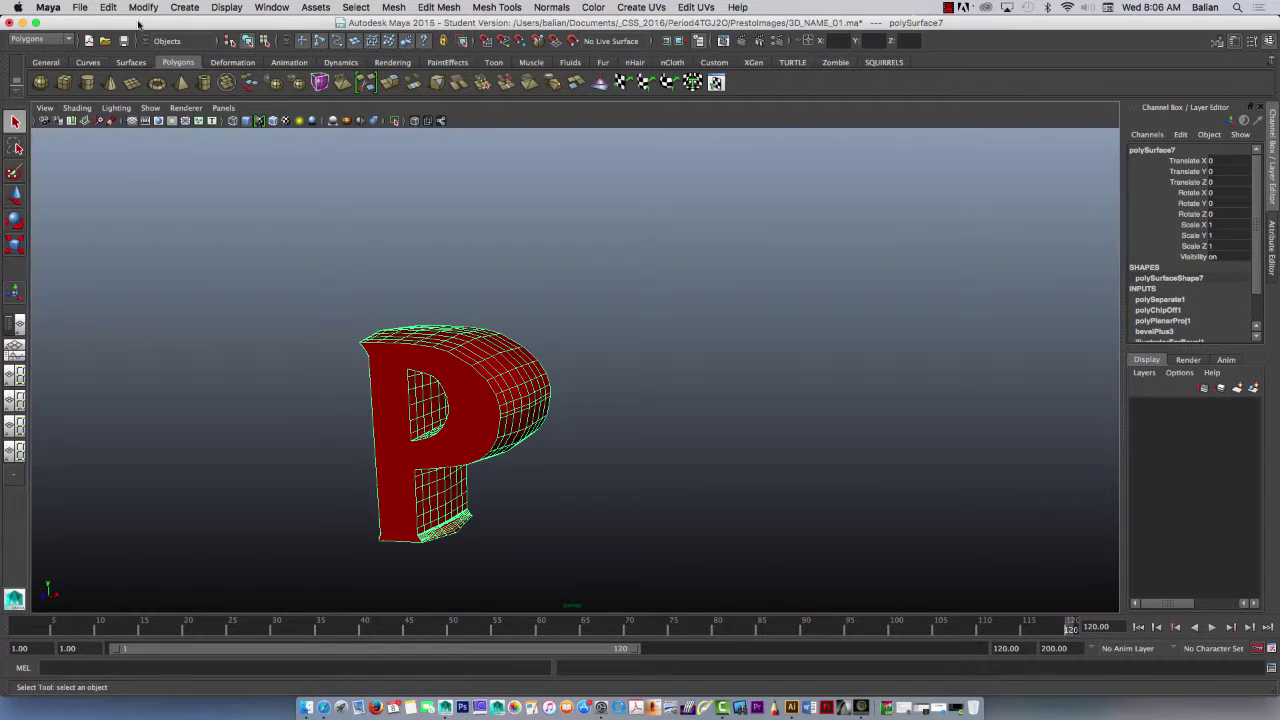
scroll(378, 310, "down", 10)
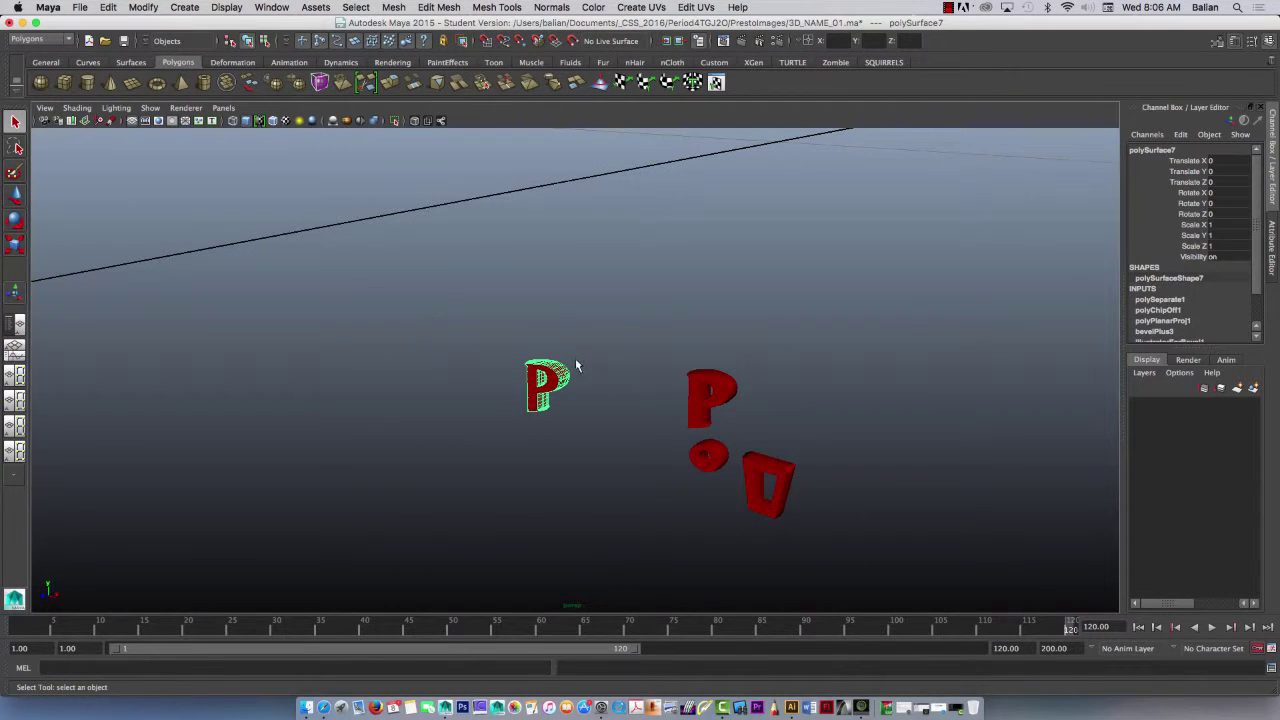
middle_click_drag(575, 365, 530, 335, "alt")
left_click(605, 338)
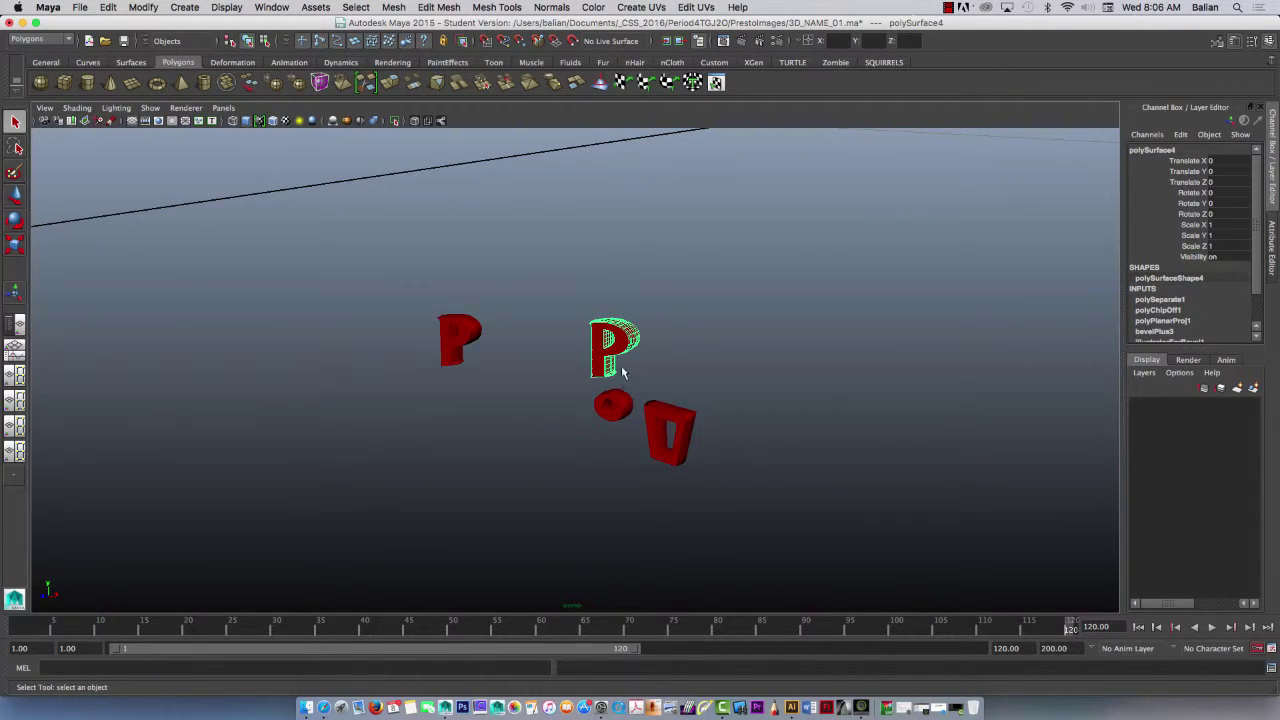
left_click(144, 8)
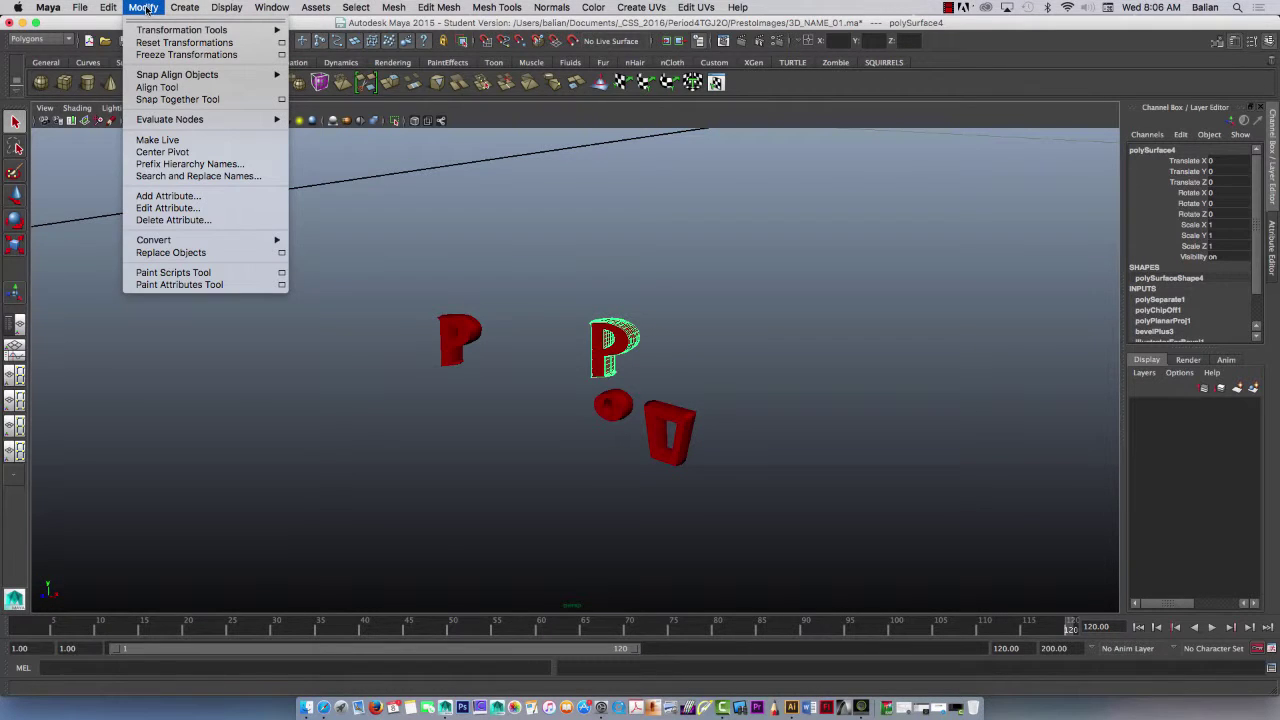
left_click(161, 153)
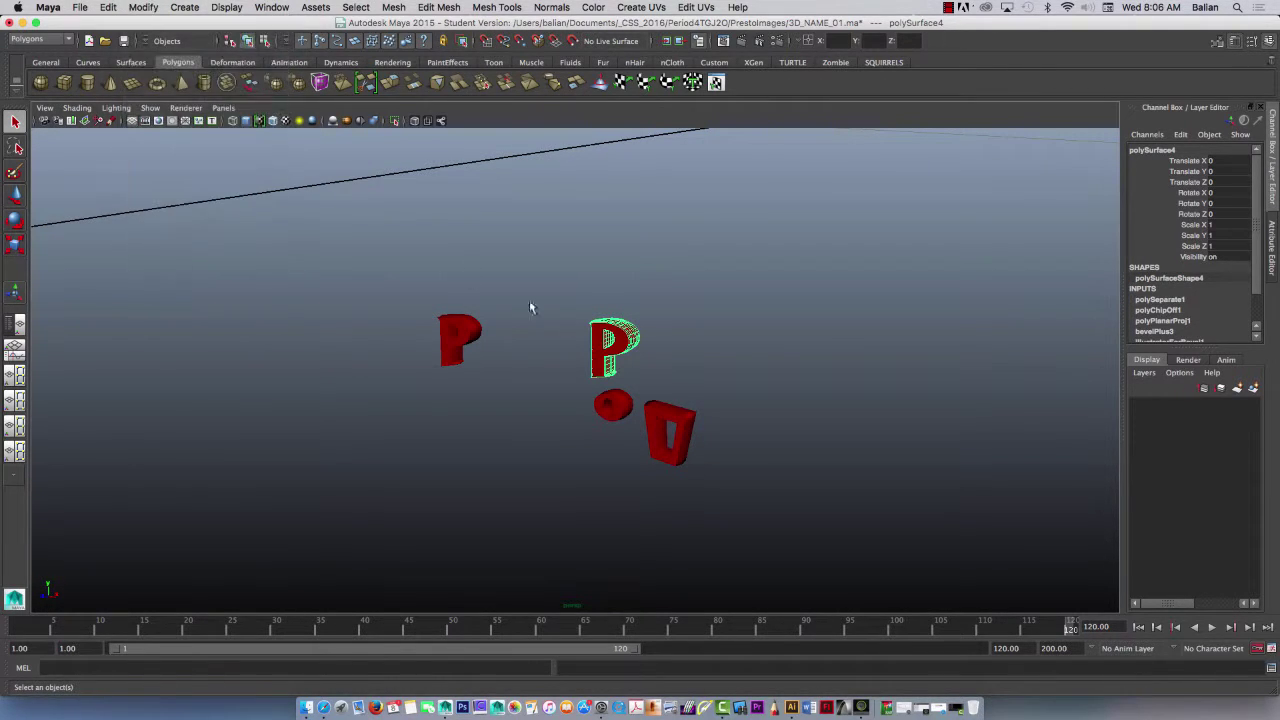
key("w")
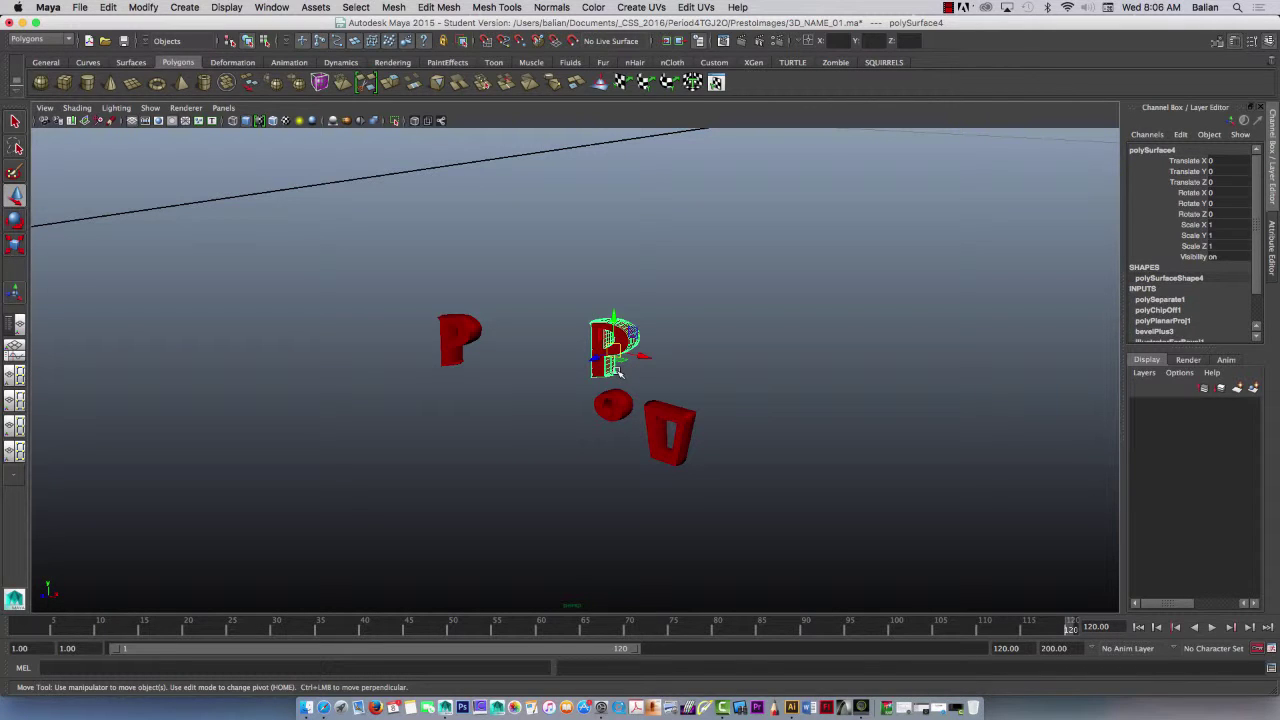
Step: Enlarge the move manipulator and center the pivots of the letter o and the trapezoid-shaped letter
left_click(612, 405)
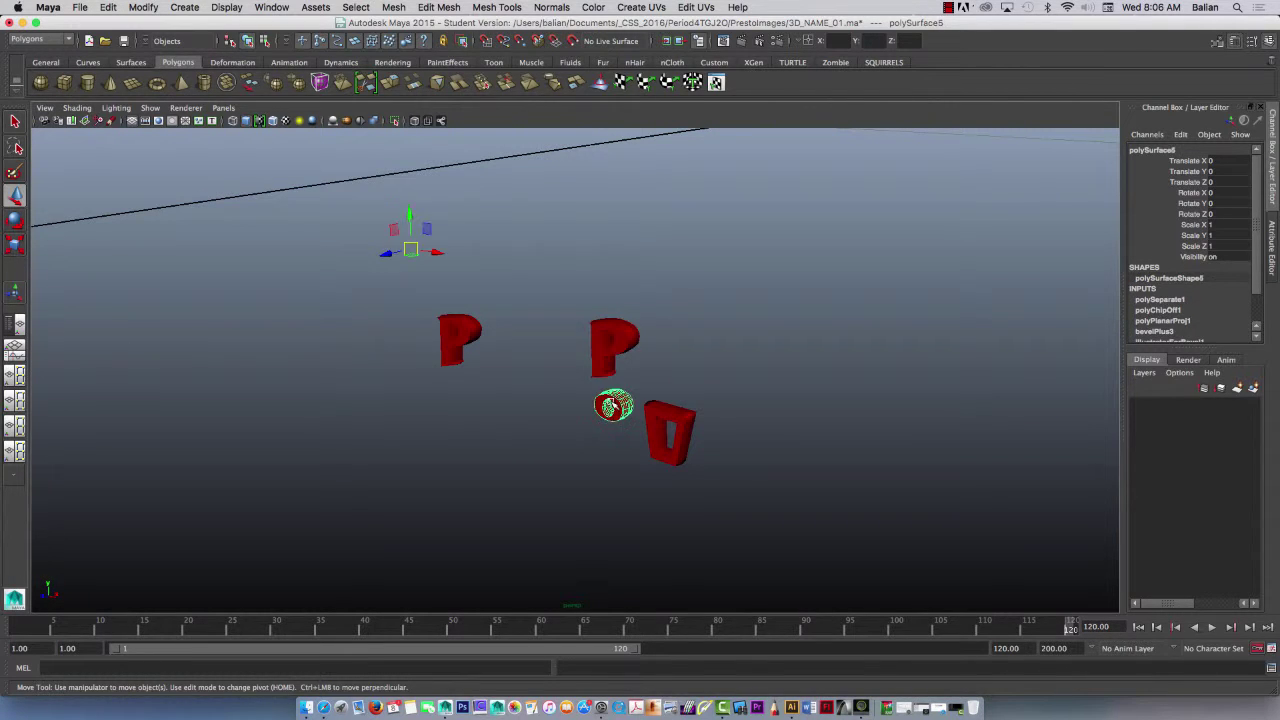
left_click(436, 252)
key("equal")
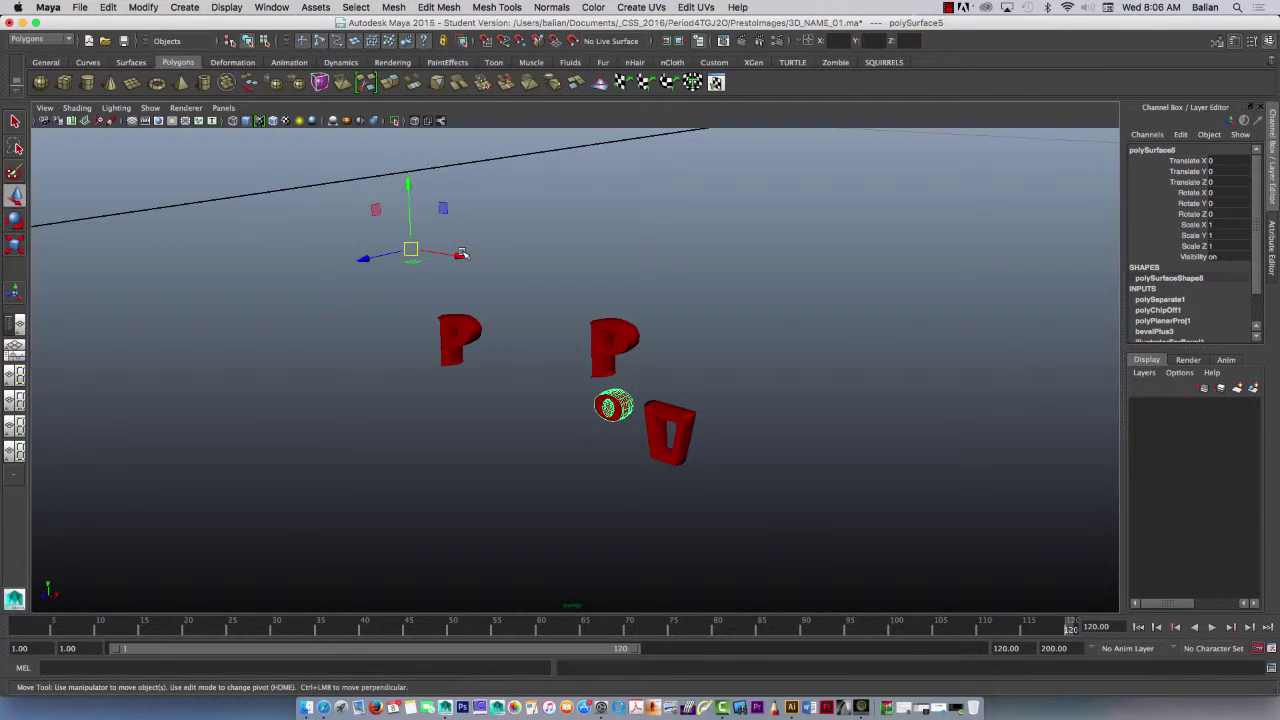
left_click(143, 7)
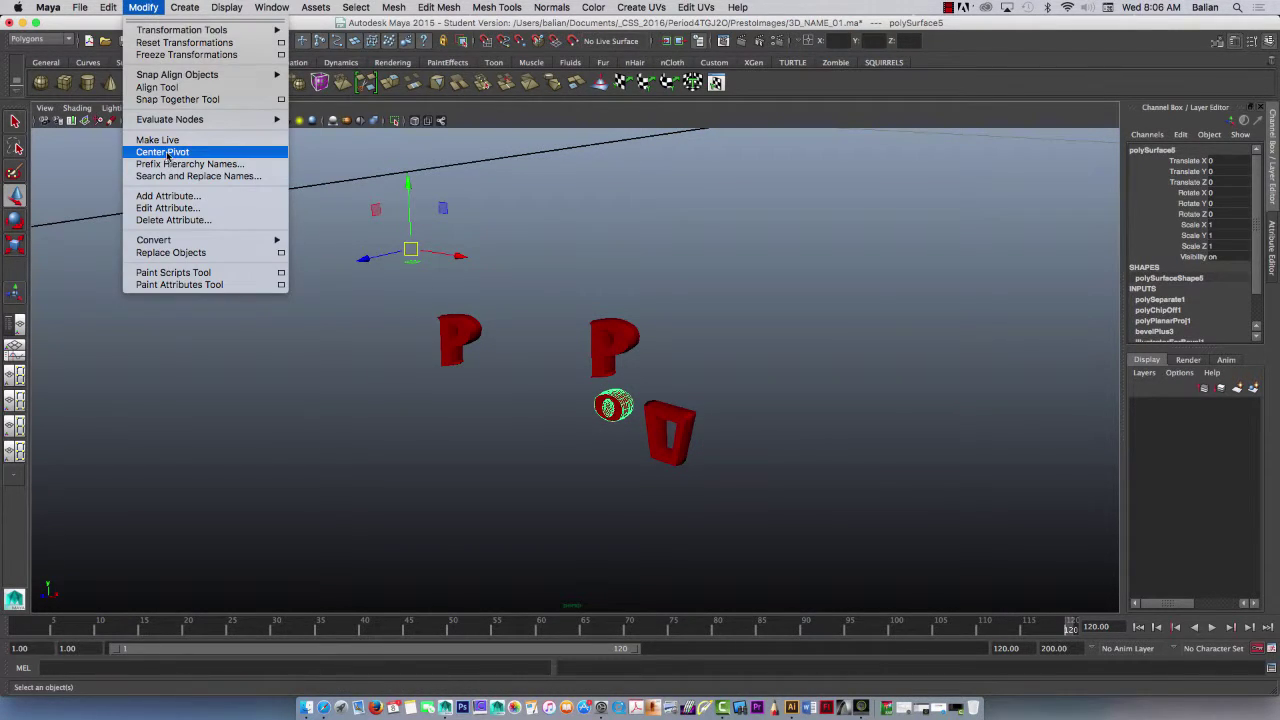
left_click(170, 155)
left_click(686, 430)
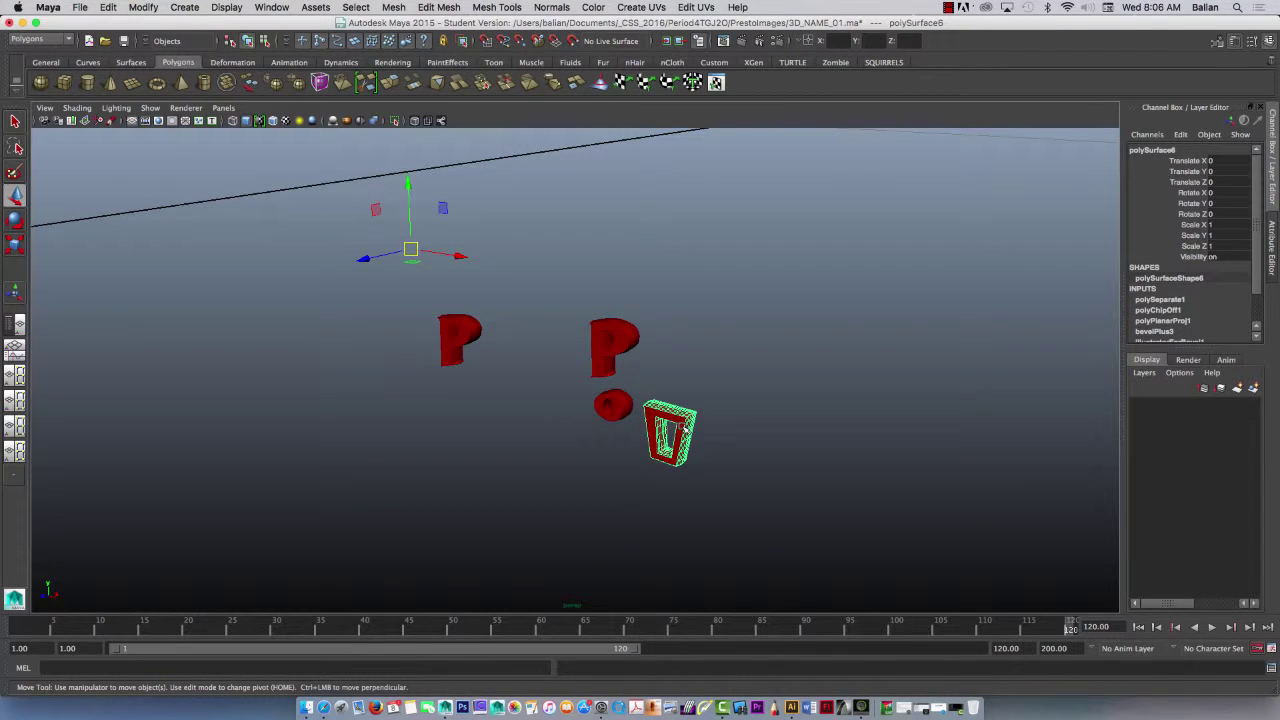
key("g")
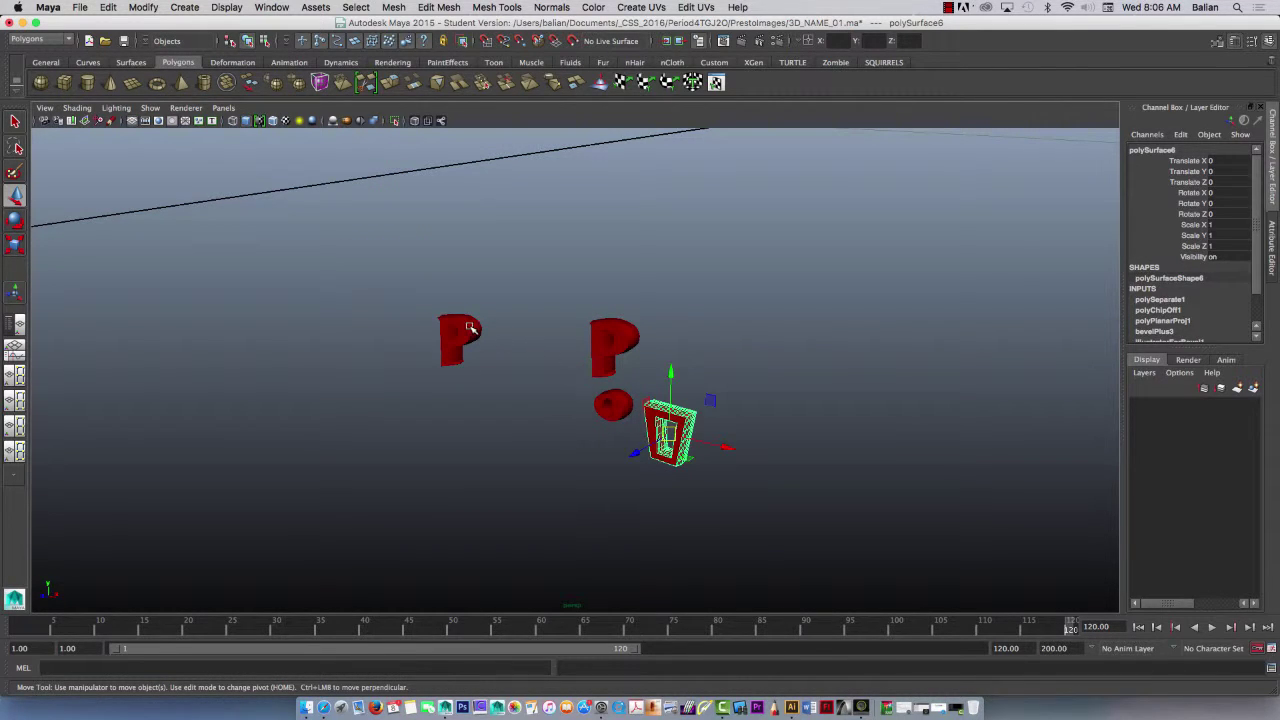
Step: Center the pivot of the leftmost letter P and move it along Z to about -0.291
left_click(467, 327)
key("g")
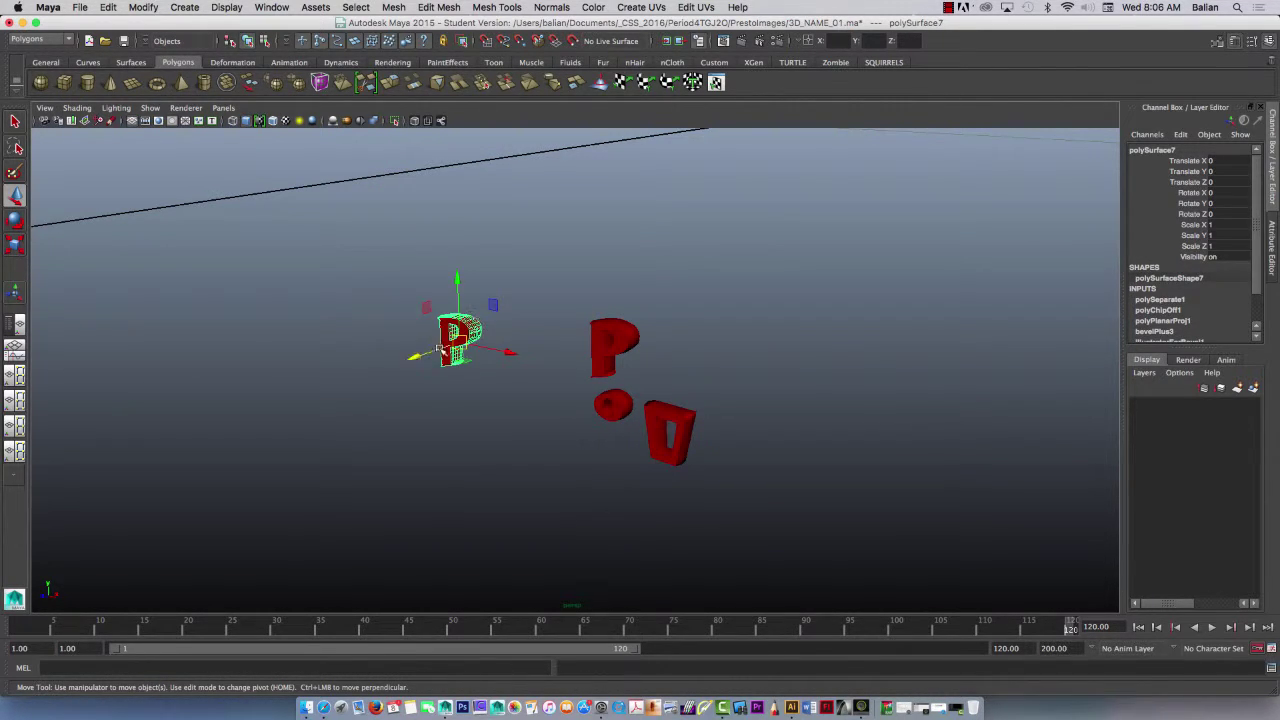
left_click_drag(416, 359, 460, 348)
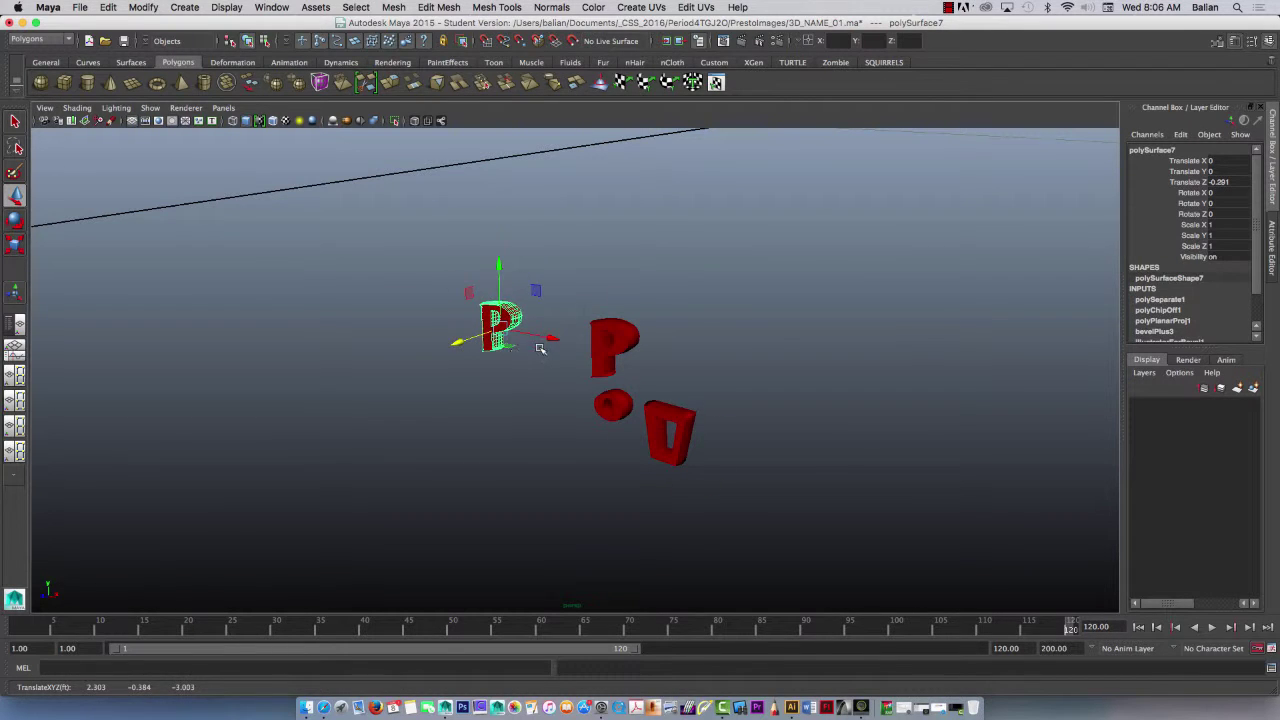
Step: Try to separate the front face of the moved letter P with the Separate command
scroll(541, 336, "up", 10)
right_click_drag(343, 213, 333, 234)
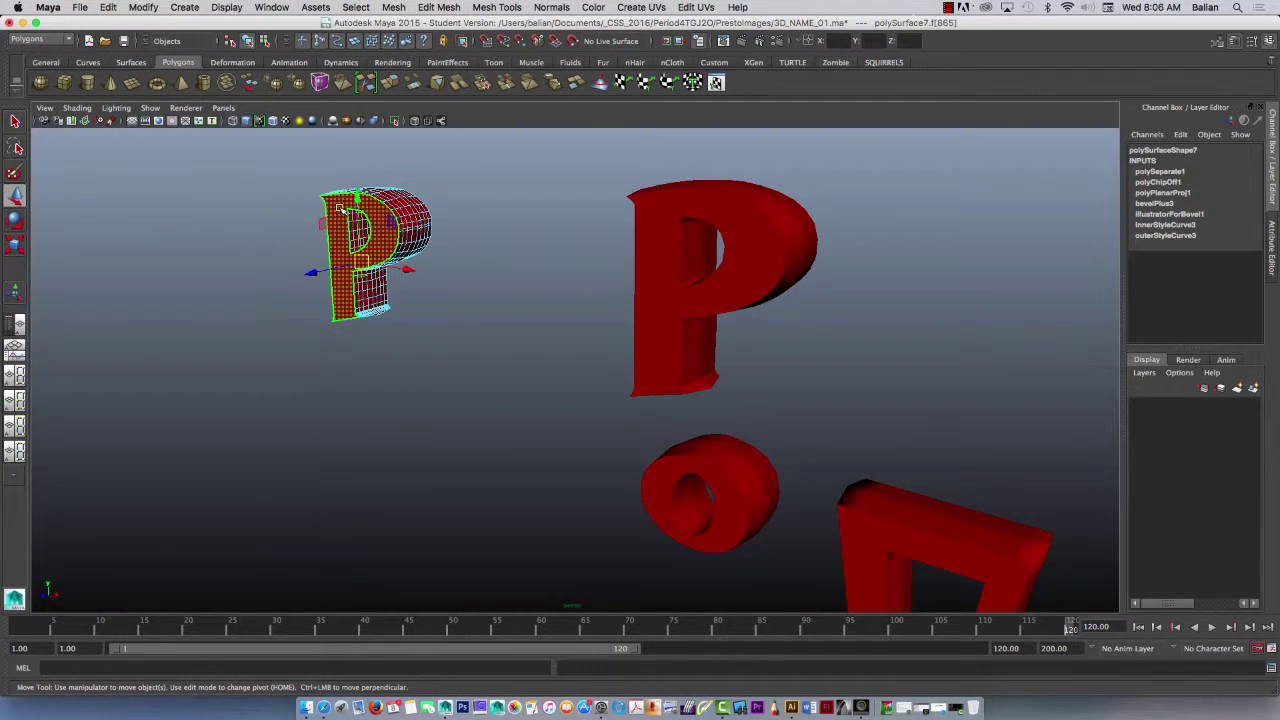
left_click(395, 7)
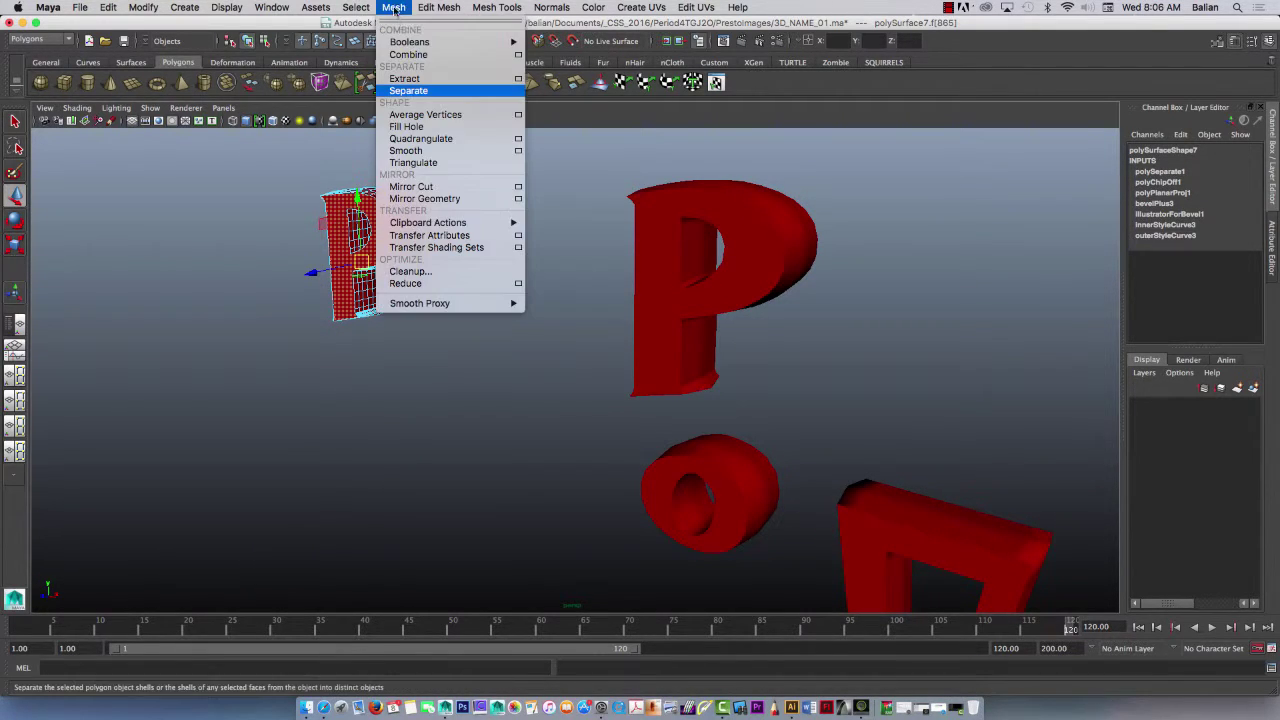
left_click(404, 91)
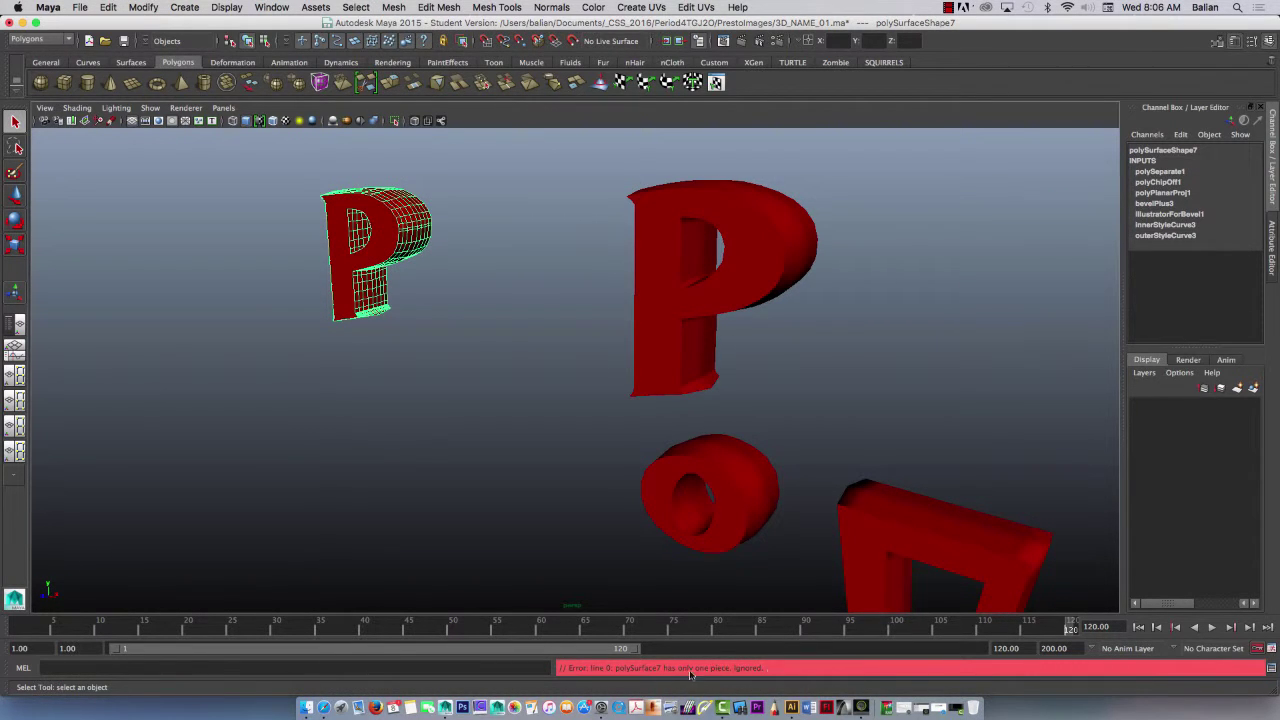
scroll(550, 362, "down", 5)
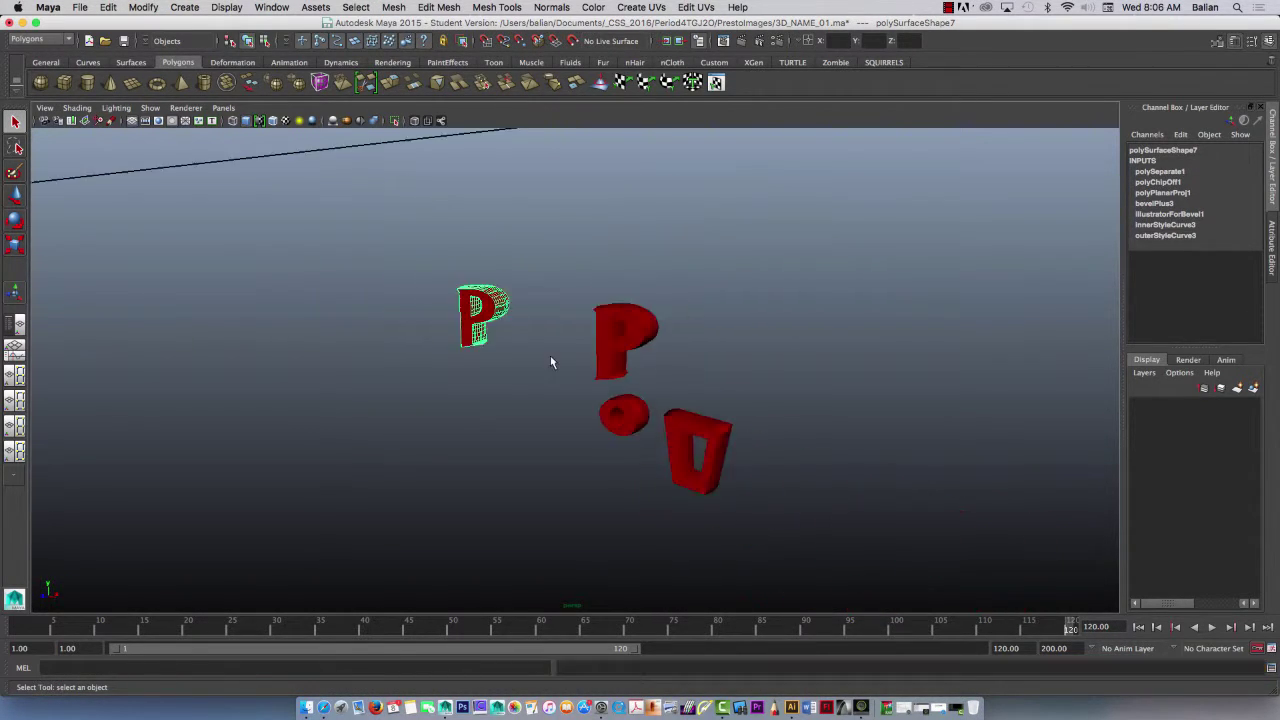
Step: Switch the moved letter P back to object mode and select it whole with the Move tool
right_click_drag(505, 308, 530, 296)
left_click(484, 306)
key("w")
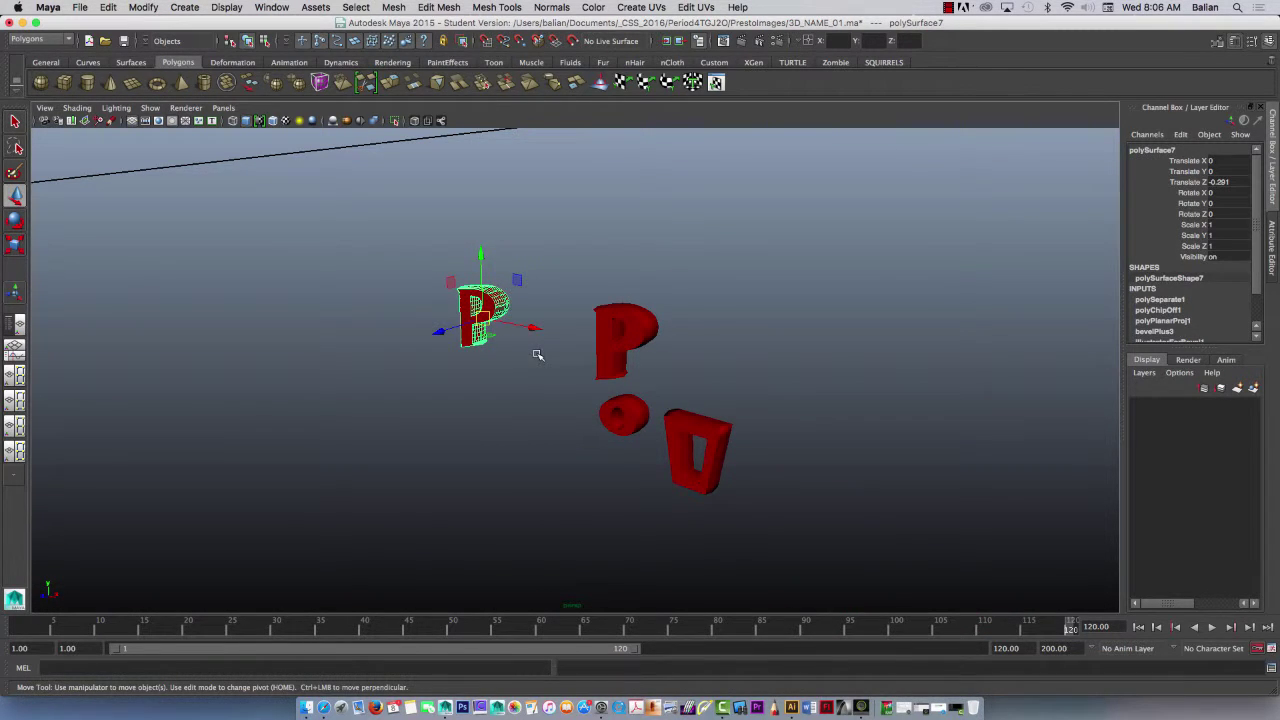
scroll(537, 354, "up", 5)
scroll(537, 354, "down", 5)
mouse_move(483, 449)
left_mouse_down("alt")
mouse_move(603, 442)
mouse_move(500, 446)
left_mouse_up("alt")
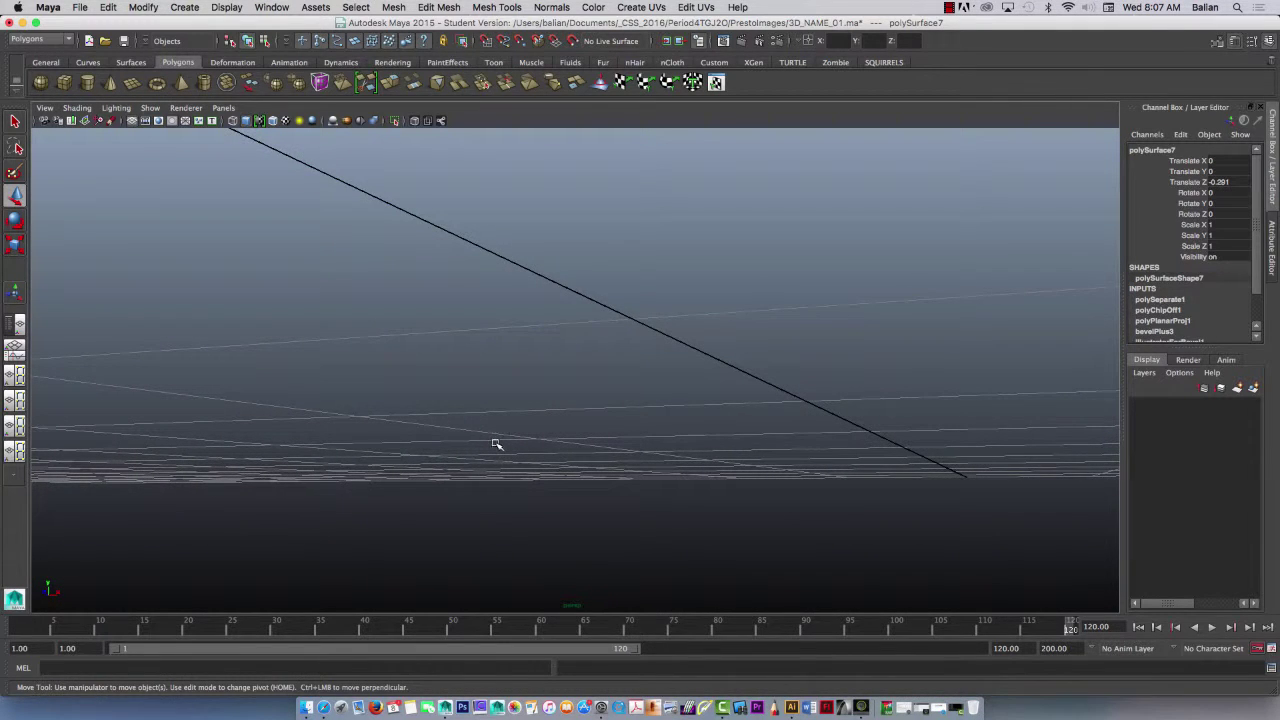
left_click_drag(552, 398, 741, 420, "alt")
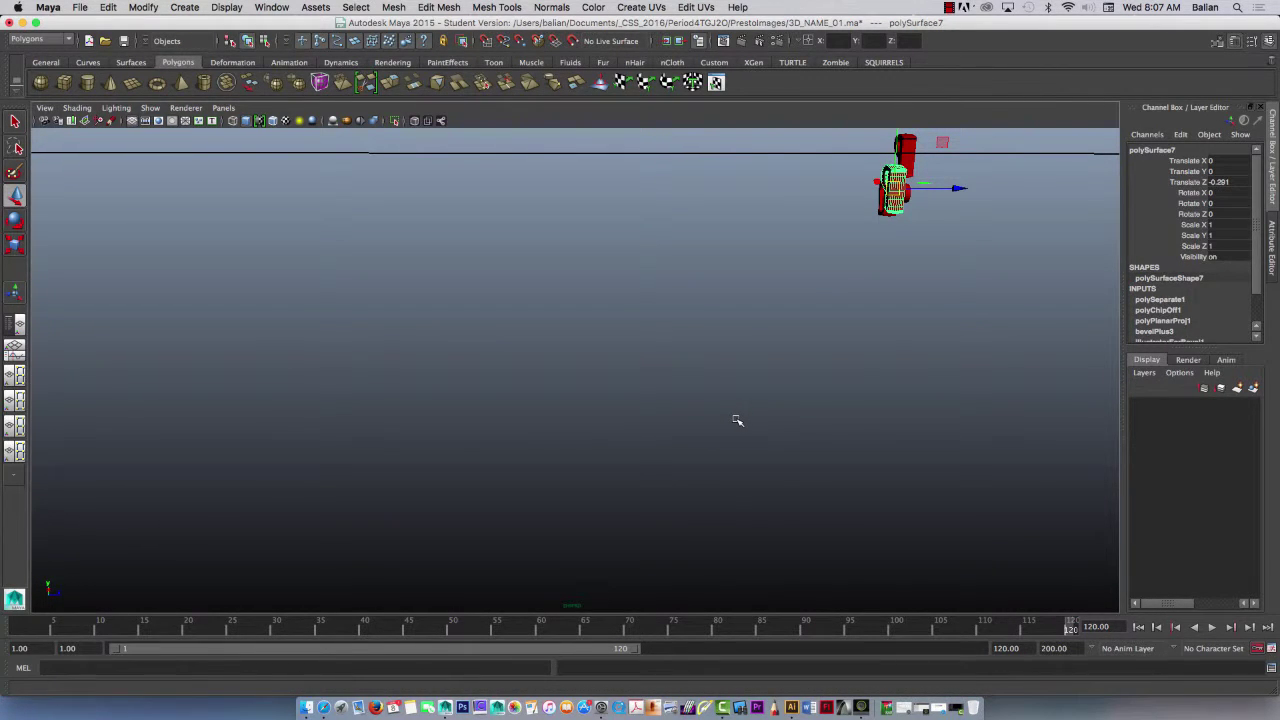
left_click_drag(737, 420, 610, 346, "alt")
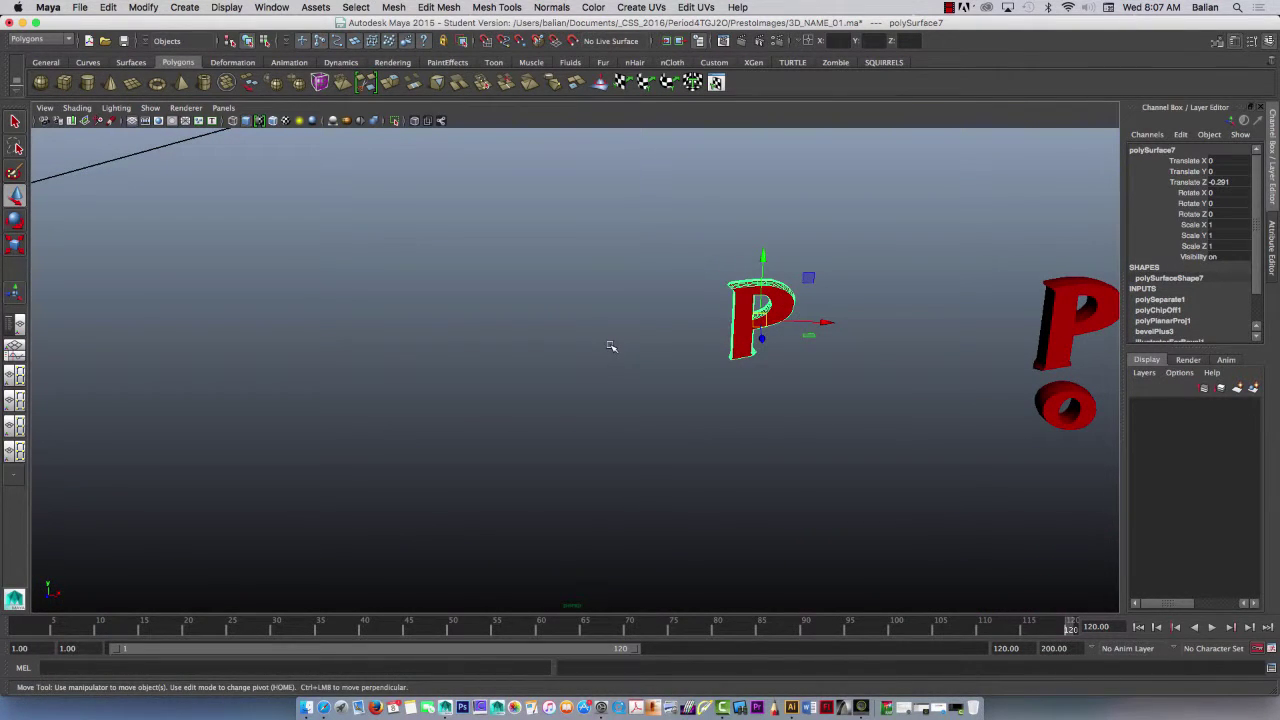
Step: Examine the moved letter P up close from several angles and alongside the other letters
key("alt")
mouse_move(610, 345)
left_mouse_down("alt")
mouse_move(586, 349)
mouse_move(590, 360)
left_mouse_up("alt")
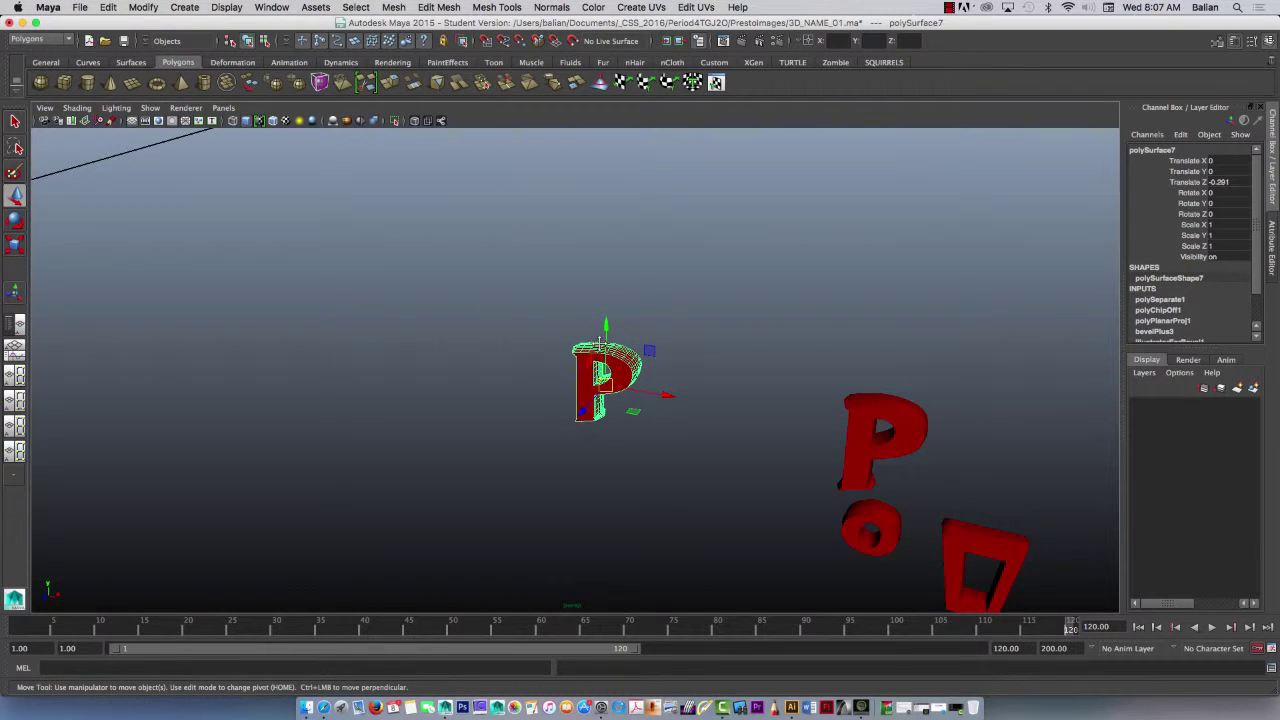
middle_click_drag(600, 345, 534, 298, "alt")
key("f")
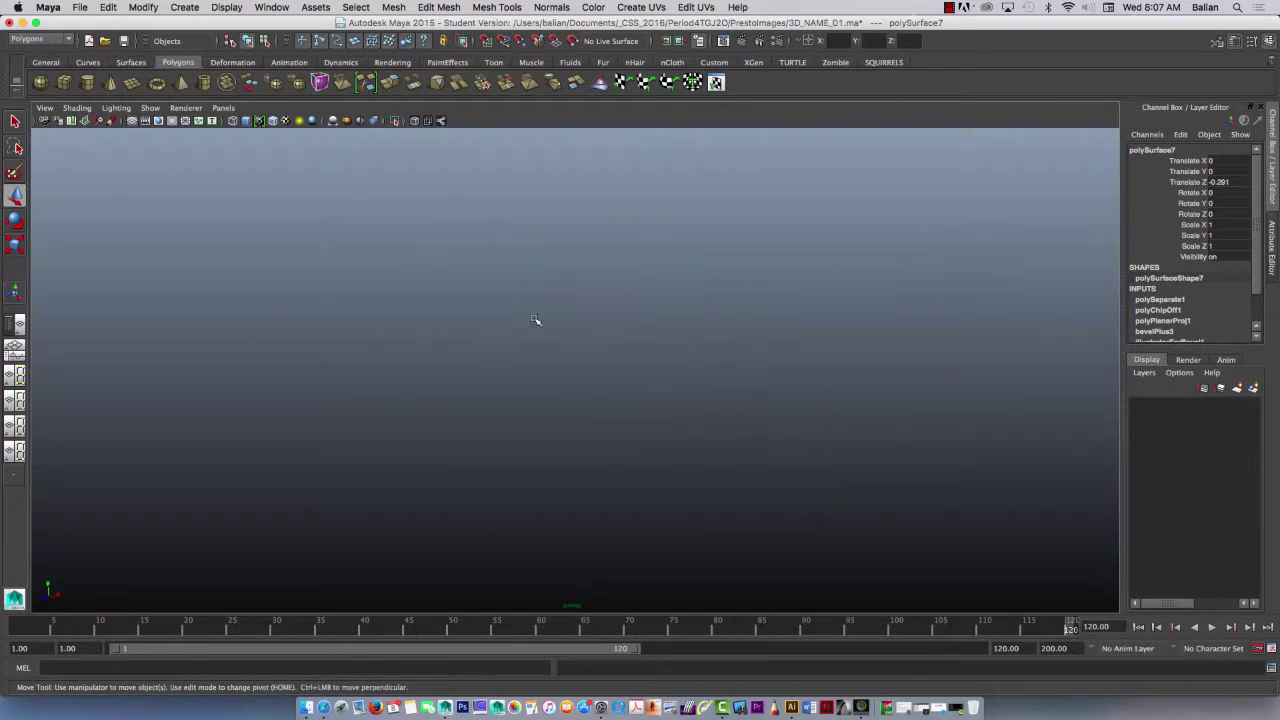
scroll(536, 320, "down", 10)
scroll(536, 320, "up", 5)
left_click_drag(536, 320, 557, 308, "alt")
key("f")
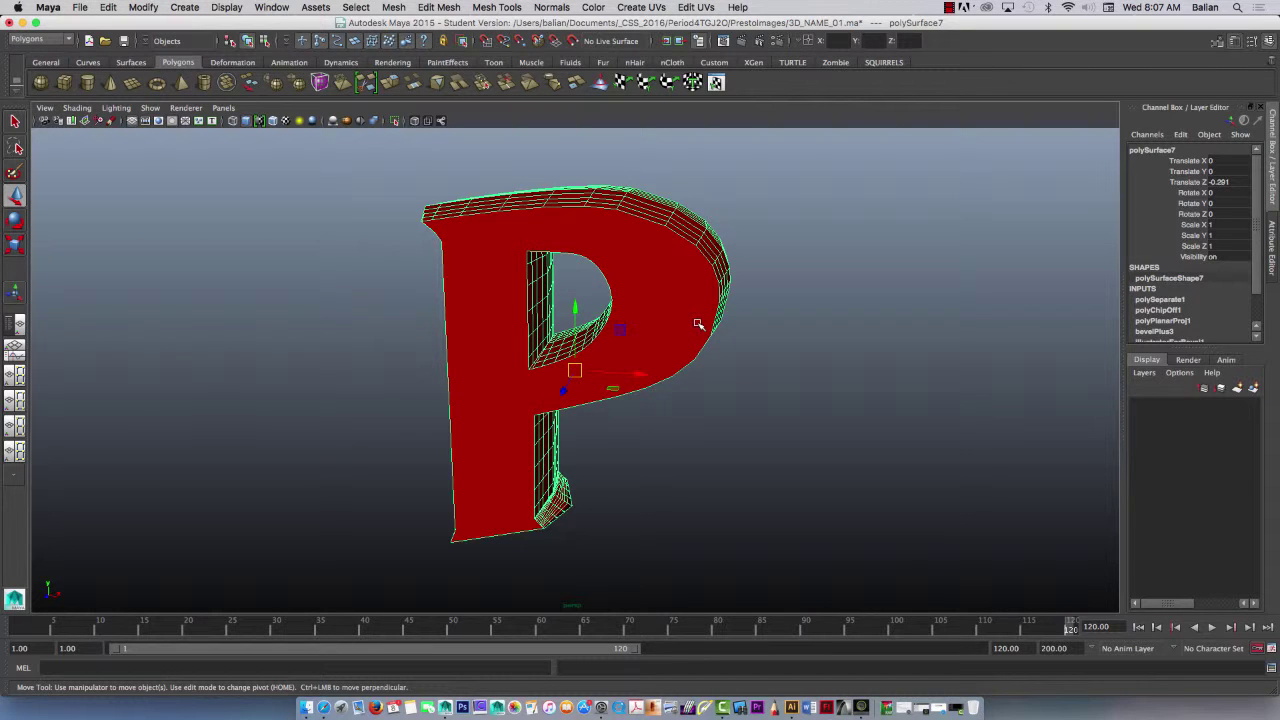
scroll(697, 321, "down", 10)
scroll(697, 321, "down", 8)
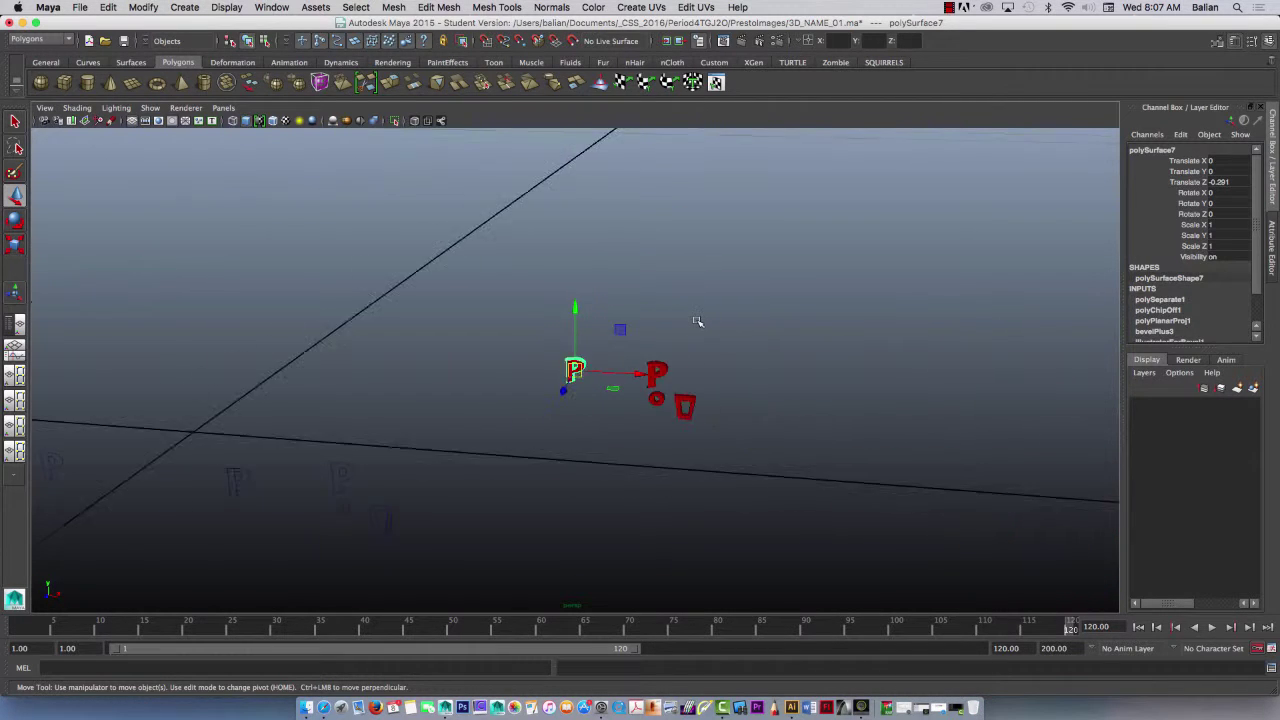
Step: Select the letter o and examine it up close and among the neighbouring letters
left_click(700, 321)
left_click(632, 387)
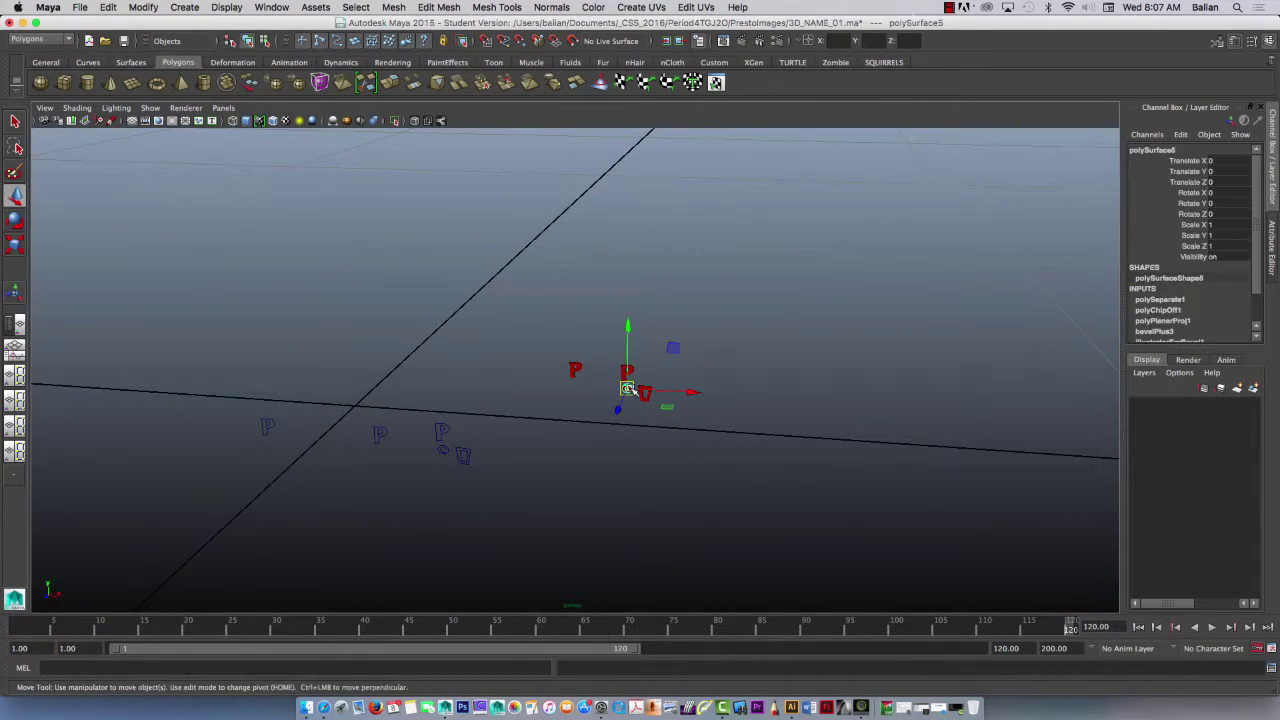
scroll(677, 358, "up", 10)
scroll(666, 359, "down", 10)
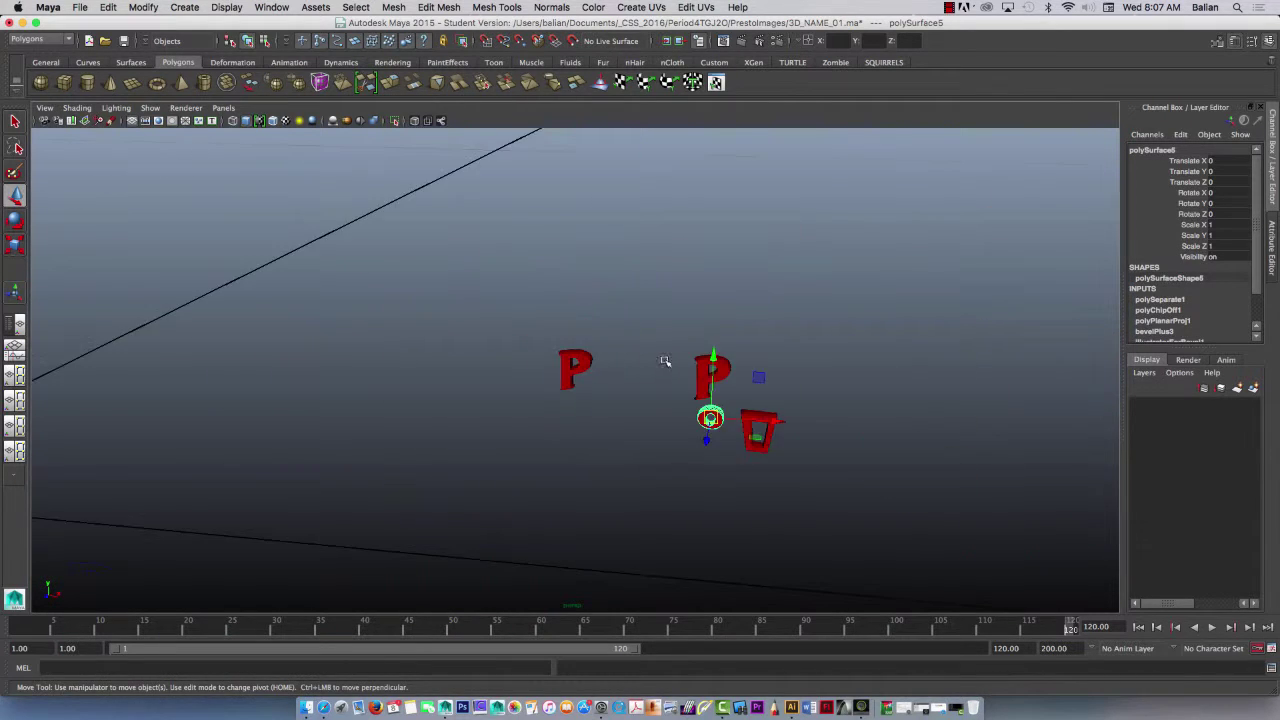
key("f")
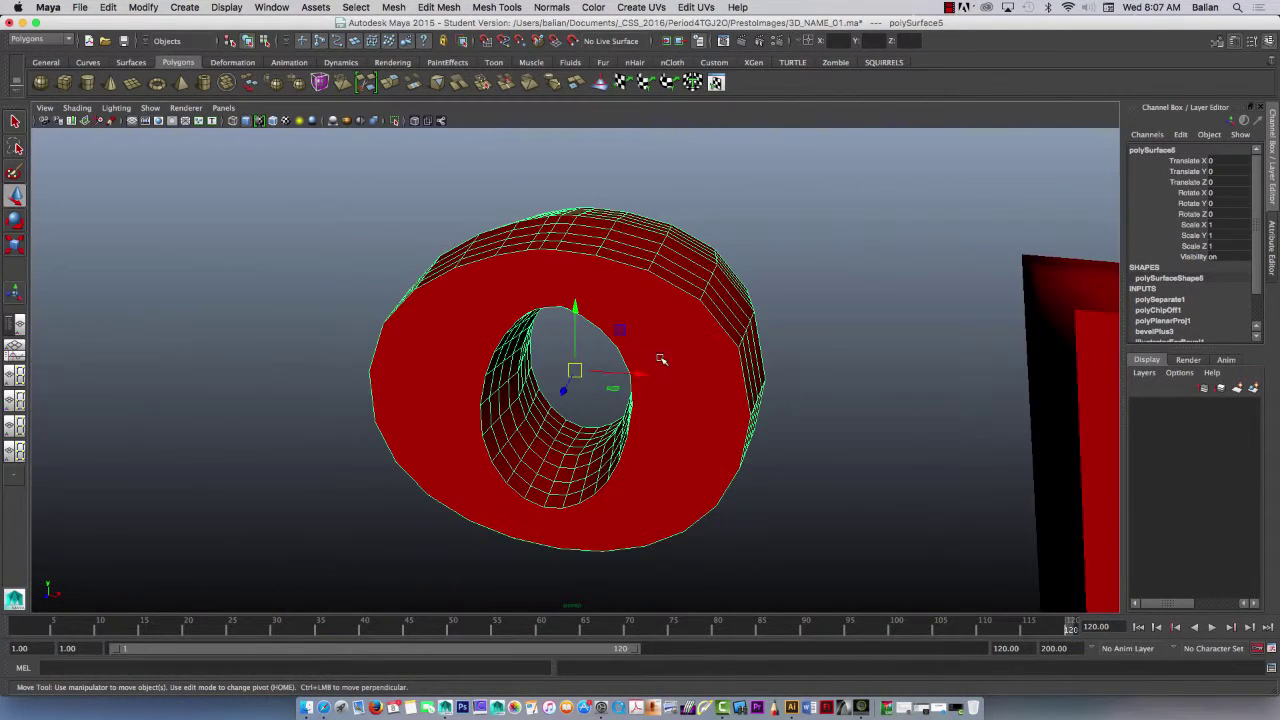
left_click_drag(628, 346, 598, 340, "alt")
scroll(577, 338, "down", 10)
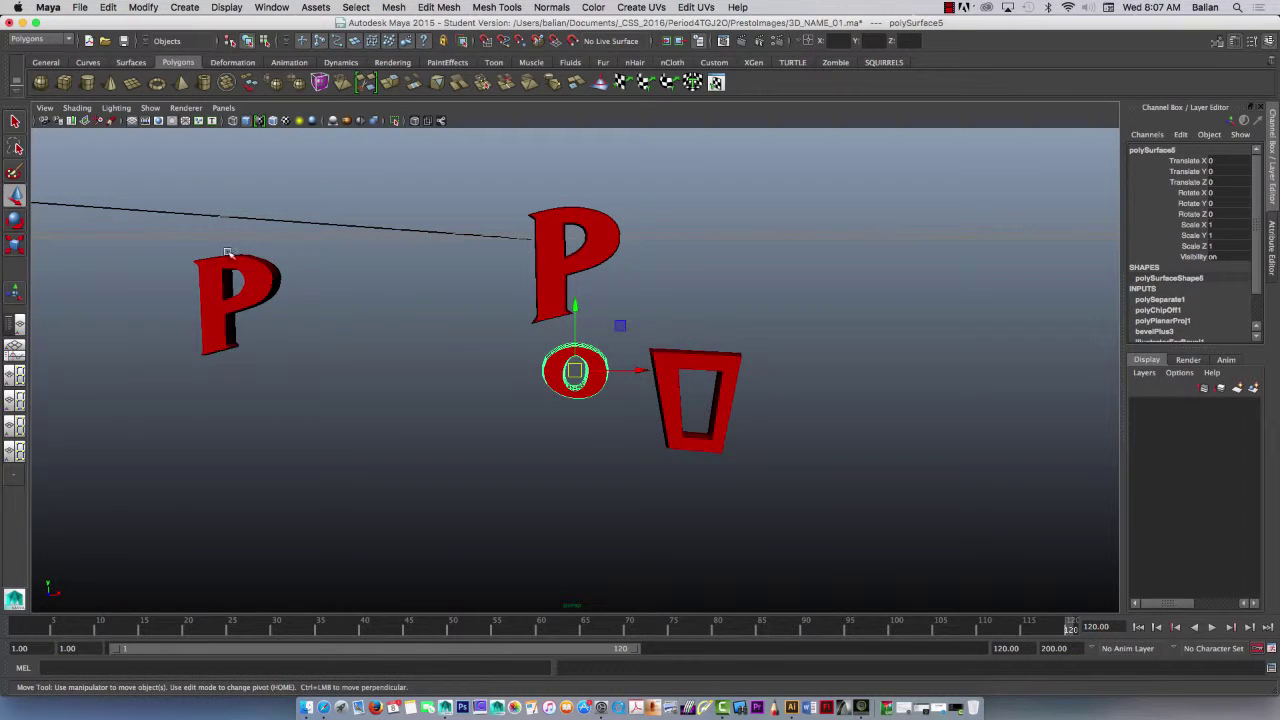
Step: Select all four letters together and move them up along Y to about 0.429
left_click_drag(121, 217, 819, 514)
scroll(526, 383, "down", 3)
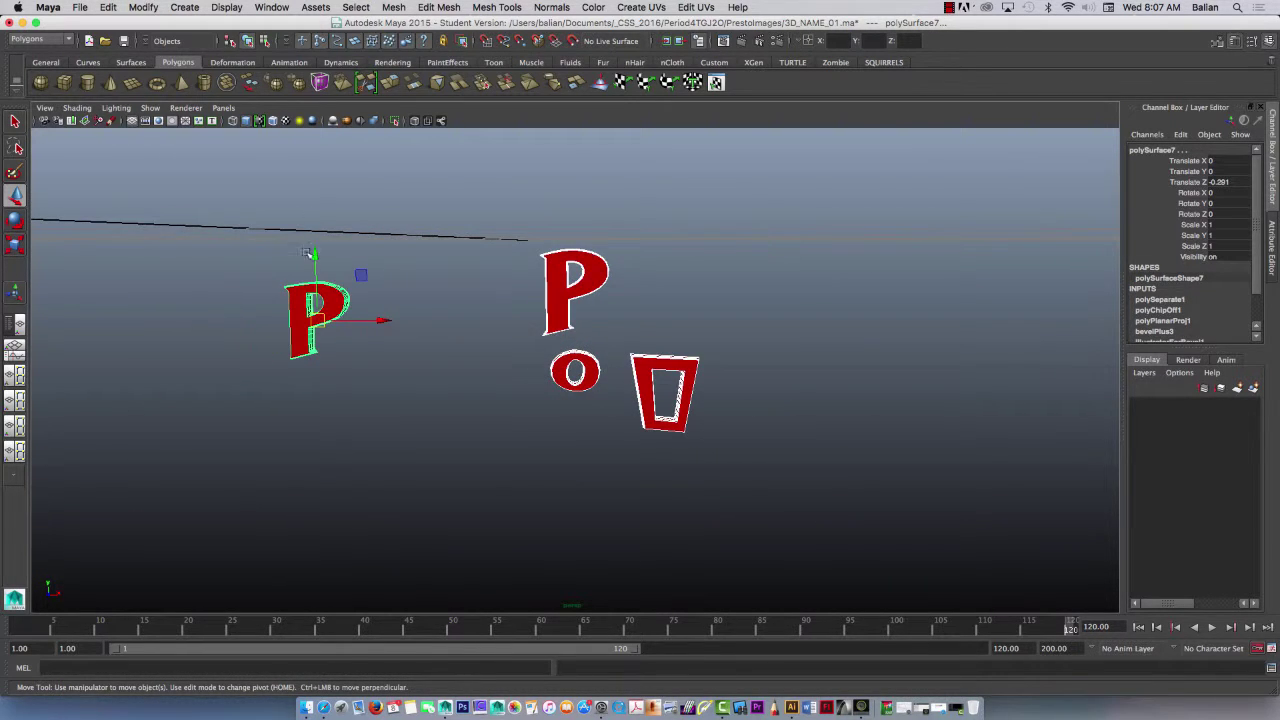
left_click_drag(314, 256, 316, 108)
left_click_drag(374, 297, 370, 334, "alt")
scroll(383, 295, "down", 5)
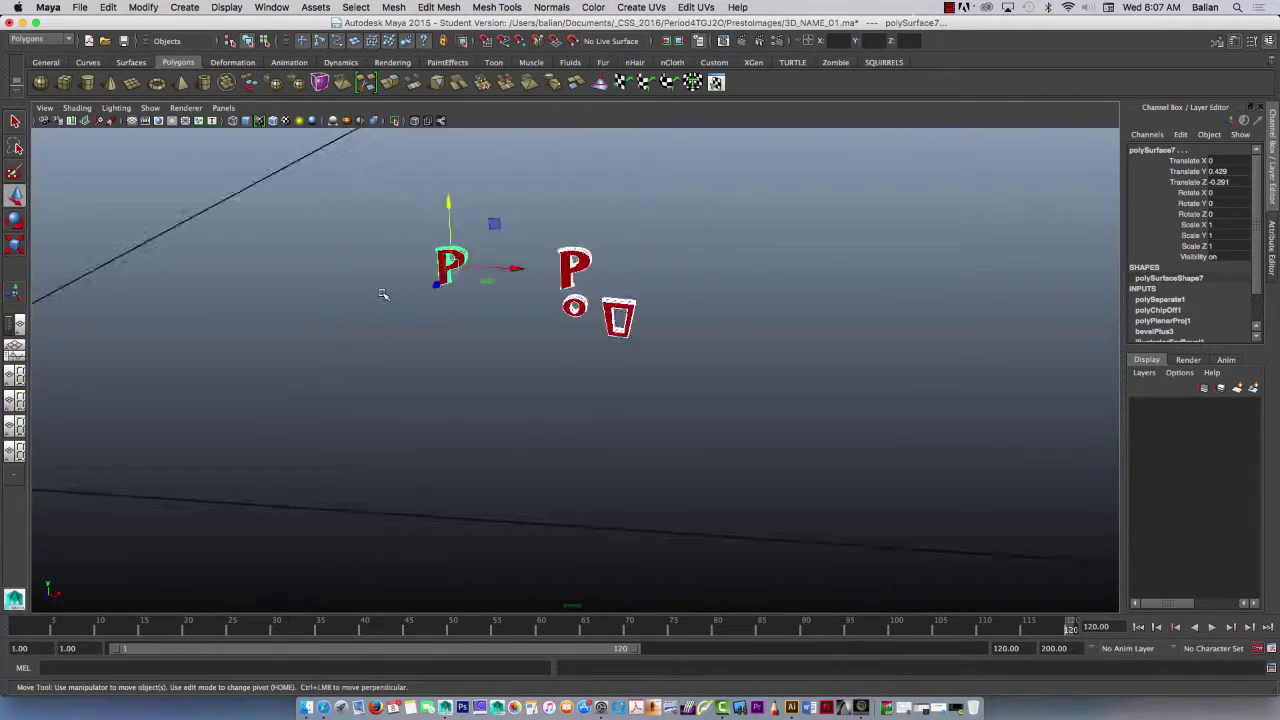
scroll(383, 295, "down", 15)
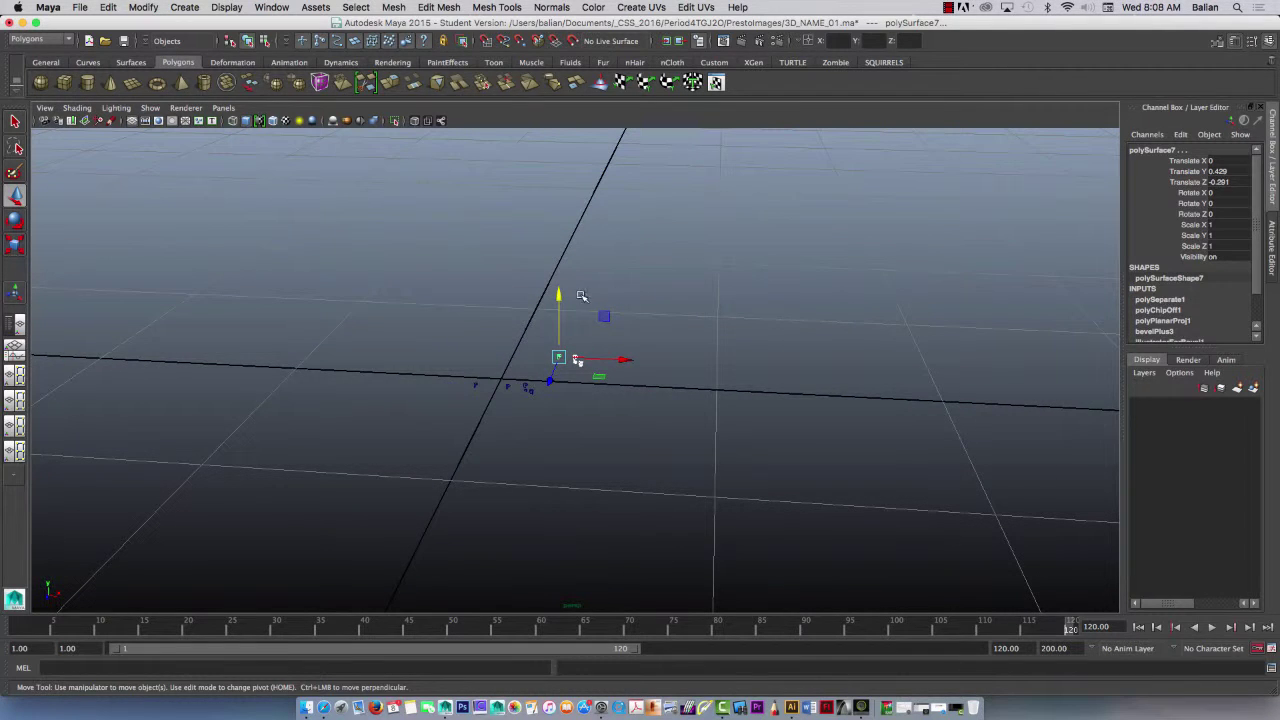
Step: Raise the four letters along Y to about 4.883 and select them all again
left_click_drag(574, 358, 574, 272)
left_click_drag(407, 366, 537, 438)
left_click(600, 466)
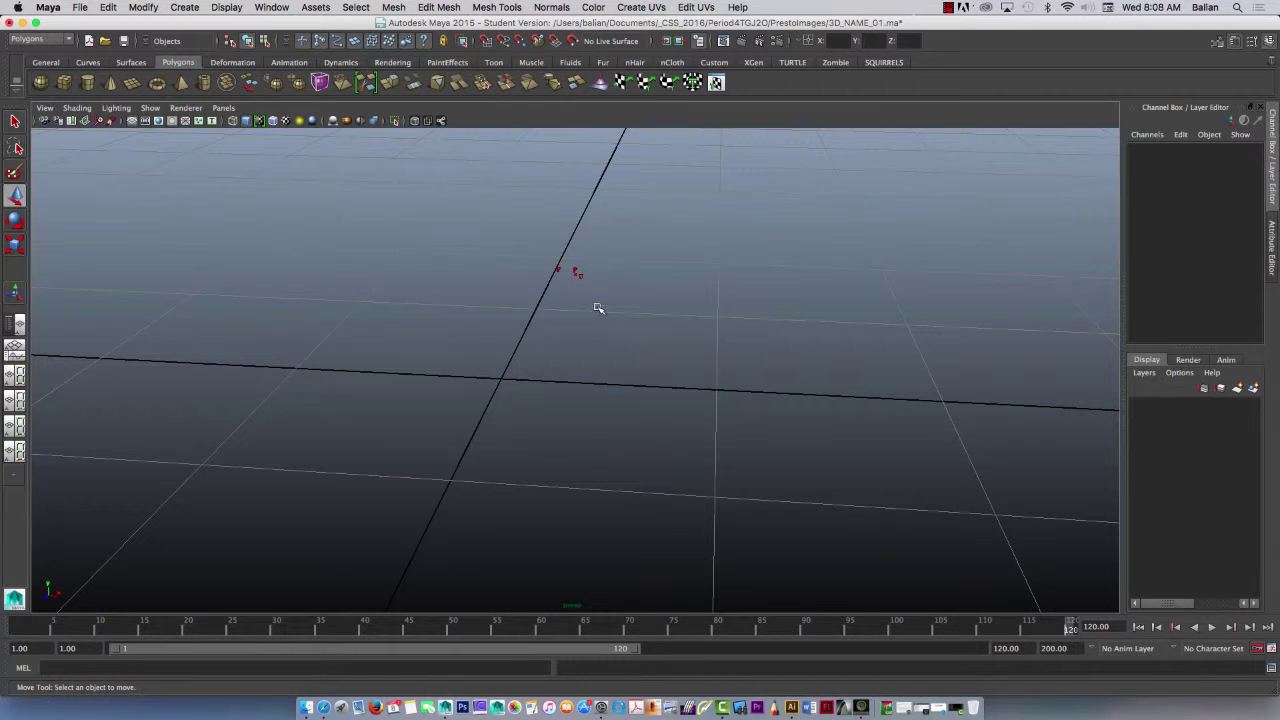
scroll(598, 308, "up", 2)
left_click_drag(474, 166, 658, 278)
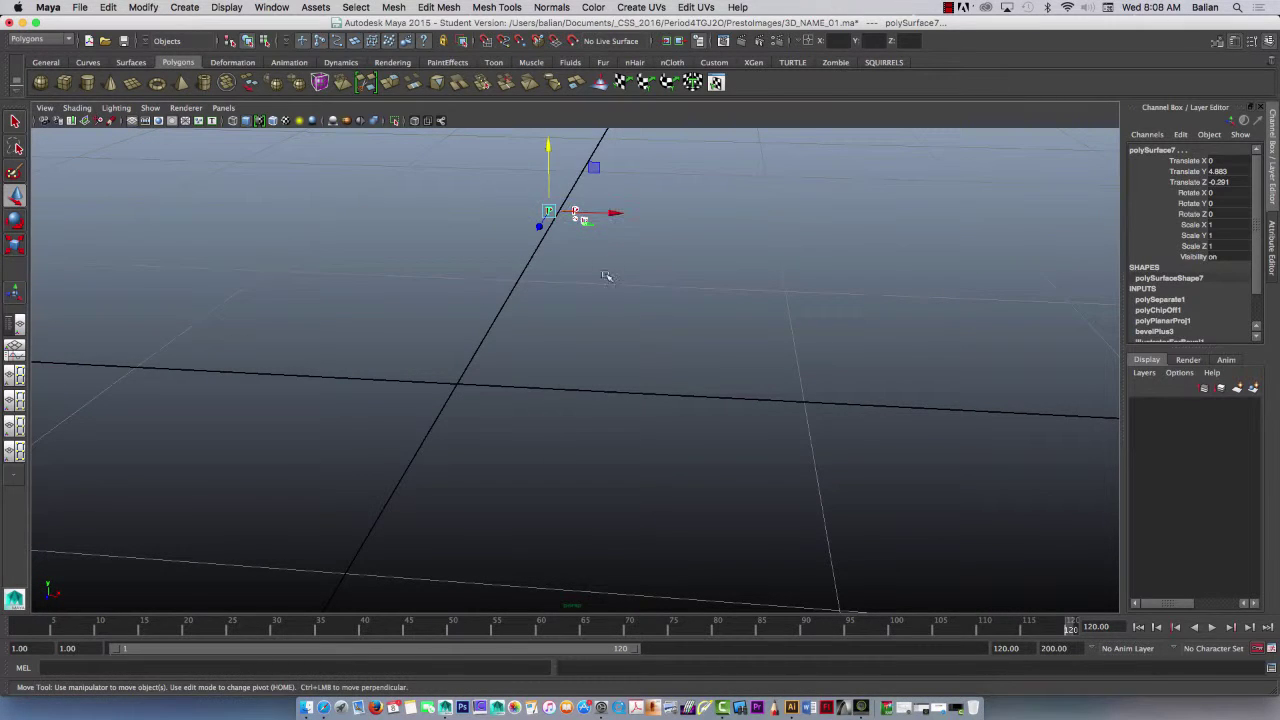
scroll(594, 368, "down", 3)
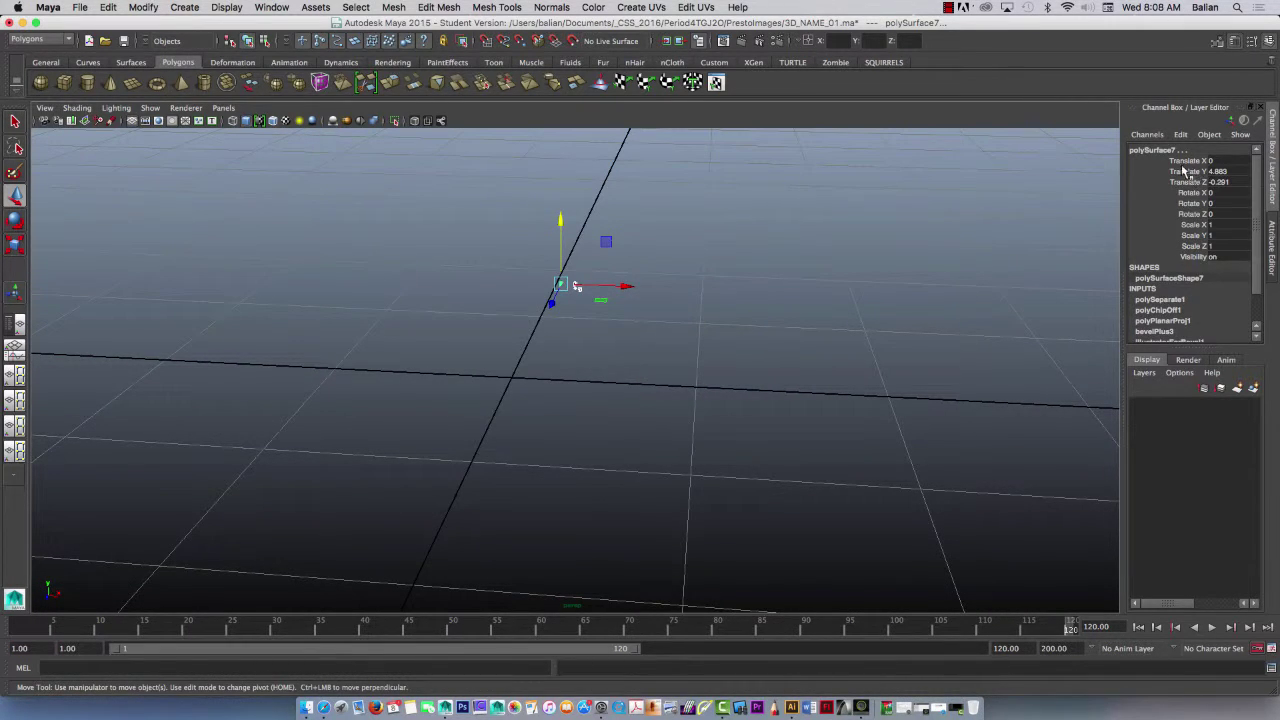
Step: Set Translate X, Y and Z of all four selected letters to 0
left_click_drag(1188, 160, 1217, 186)
left_click(1231, 183)
type("0")
key("Return")
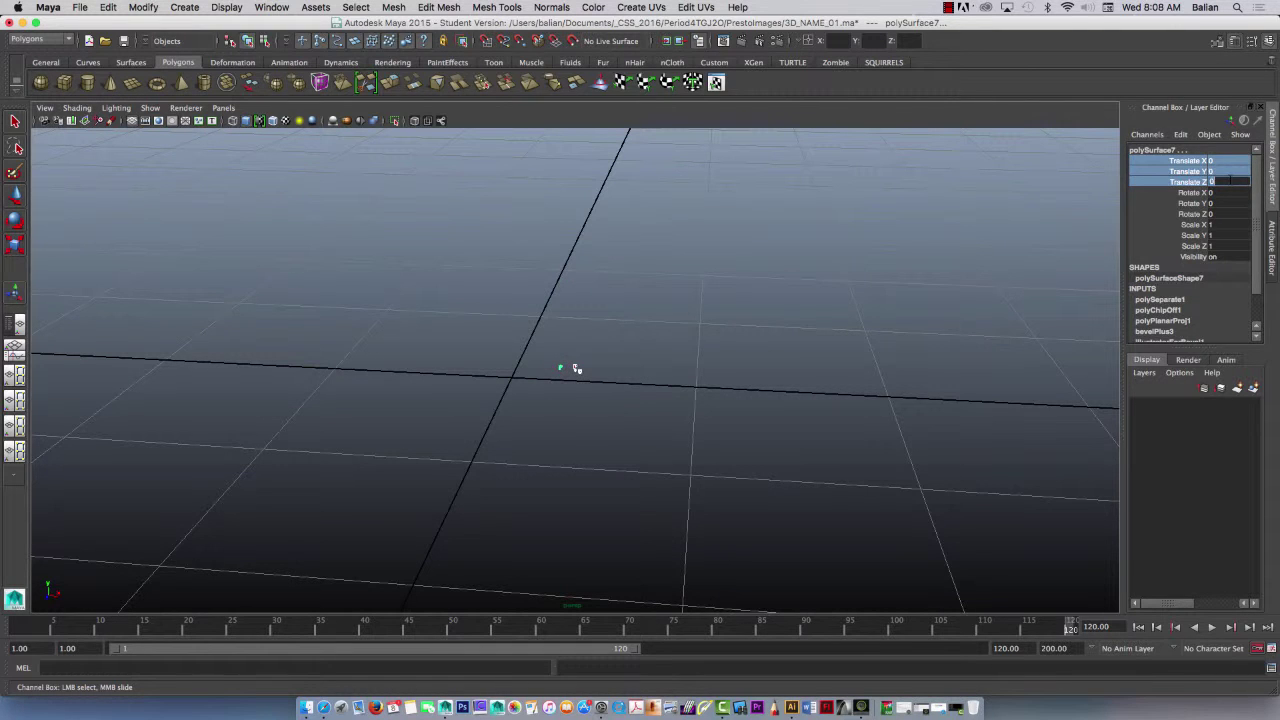
left_click_drag(834, 499, 787, 474, "alt")
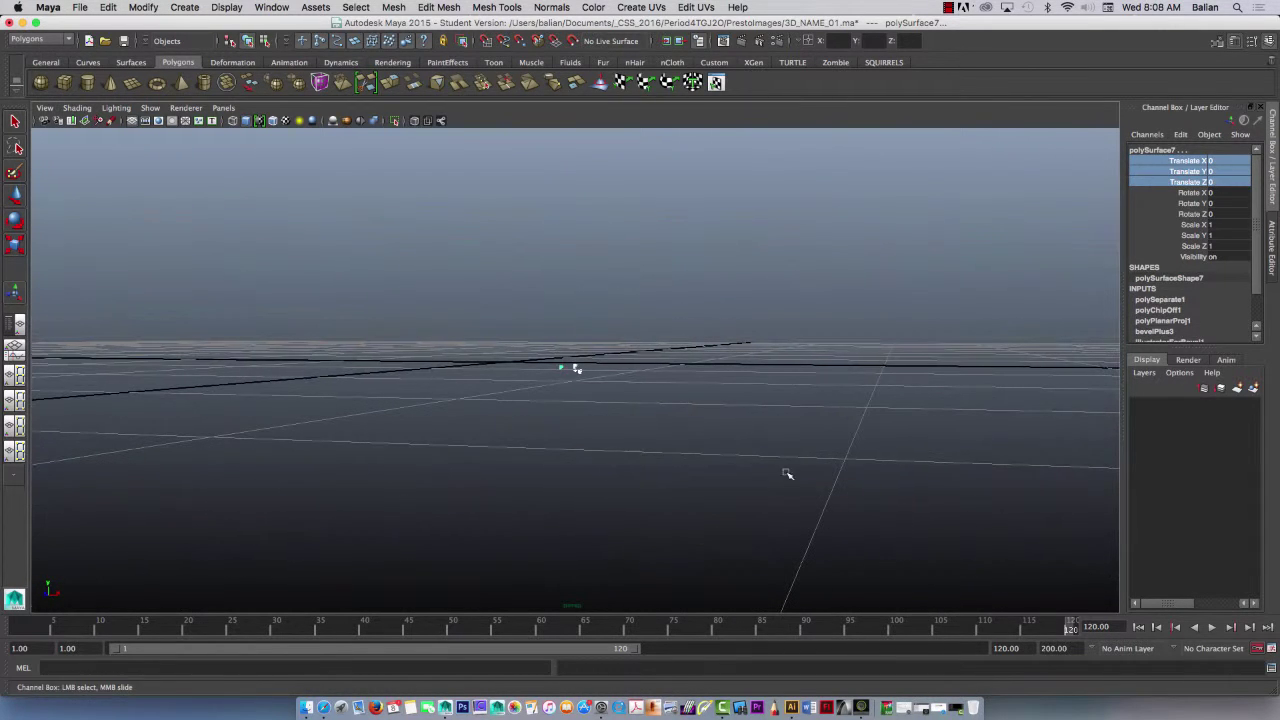
Step: Select all four letters again and move them back along Z to about -12.015
left_click(708, 402)
left_click_drag(543, 331, 566, 414)
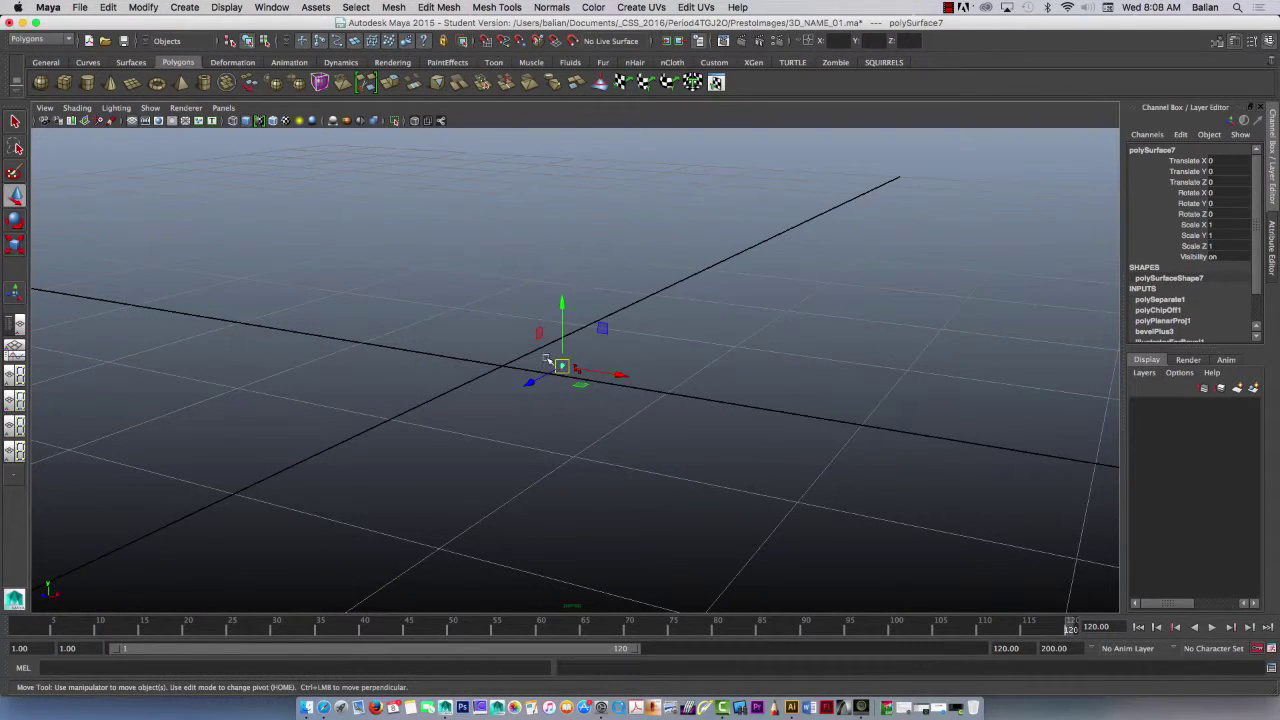
left_click_drag(470, 318, 714, 496)
left_click_drag(560, 368, 648, 323)
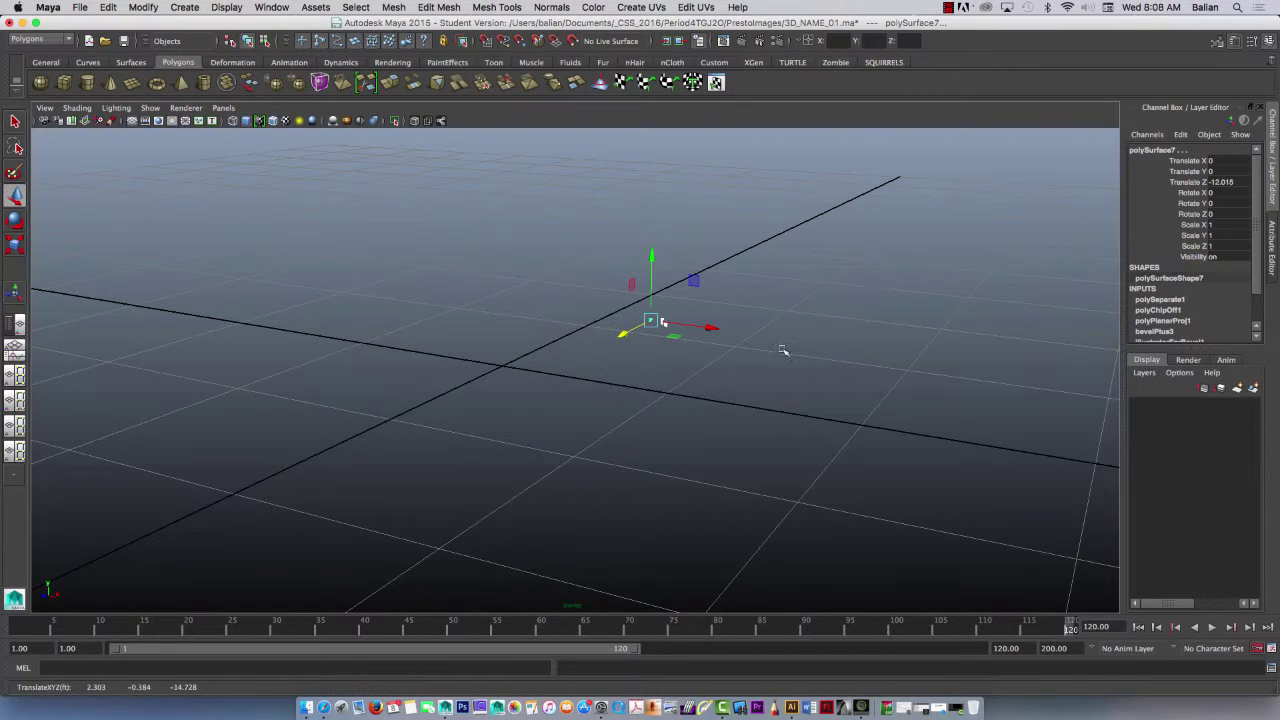
Step: Move the group of selected letters along X to about -5.442
left_click(1176, 183)
left_click(1174, 172)
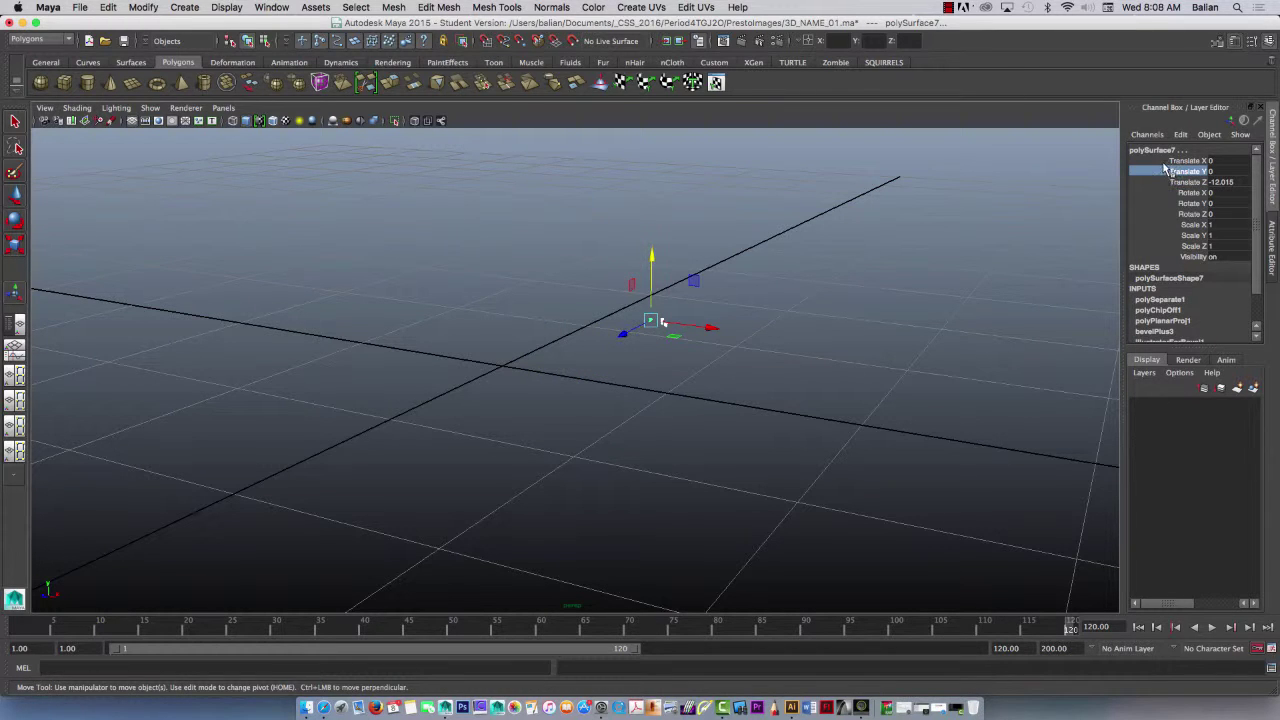
left_click(1172, 161)
left_click(1173, 182)
left_click(1166, 172)
left_click_drag(761, 341, 606, 472)
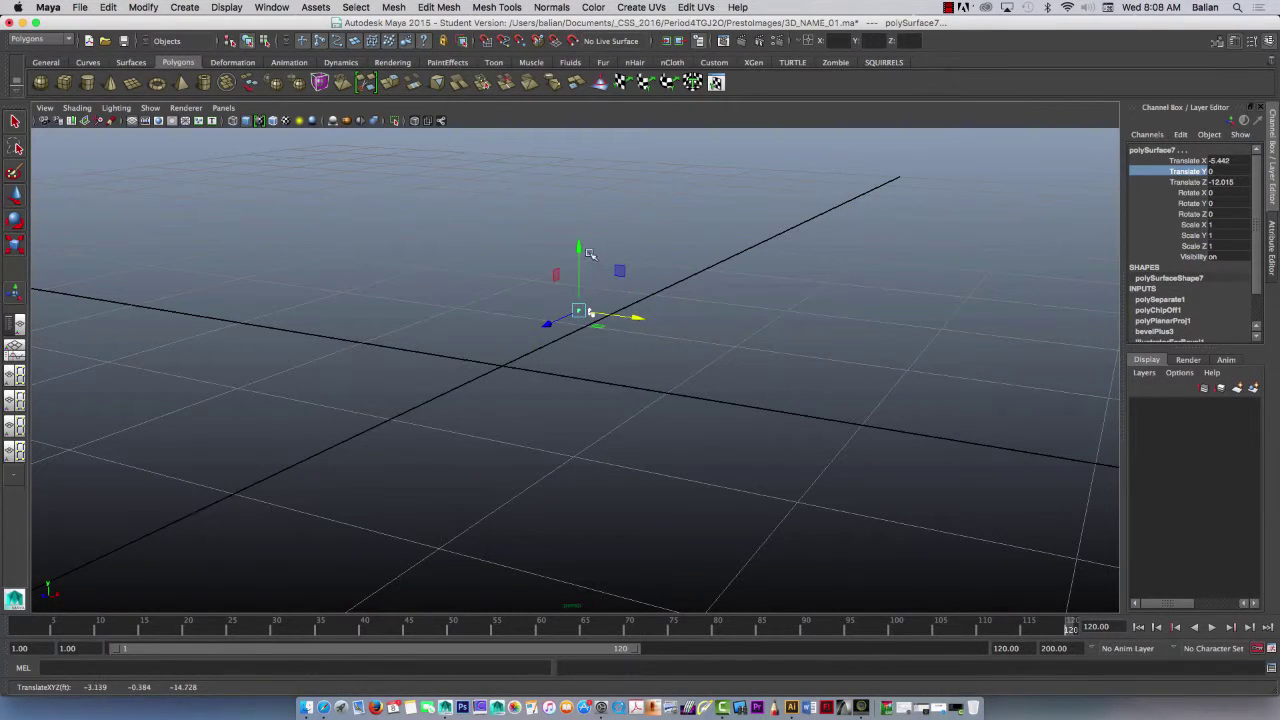
Step: Raise the selected letters along Y to about 6.716 and bring them forward along Z to about -11.077
left_click_drag(583, 267, 647, 224)
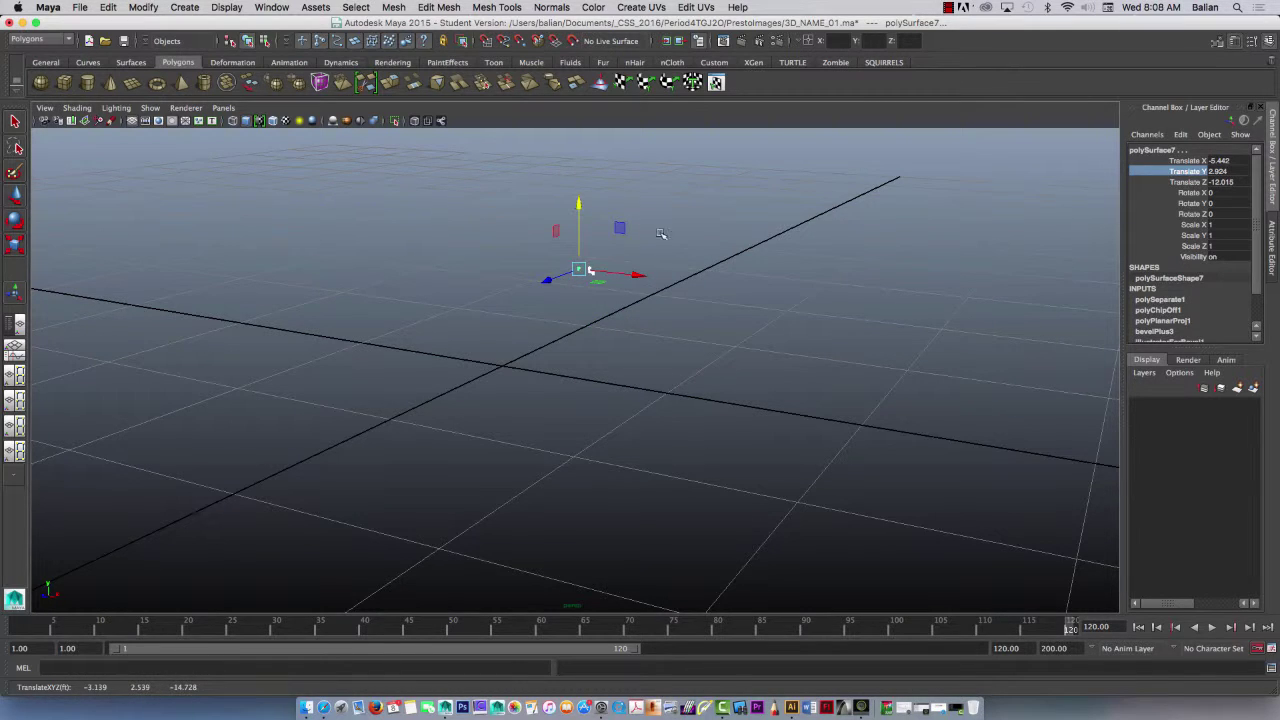
mouse_move(641, 311)
left_mouse_down("alt")
mouse_move(646, 328)
mouse_move(625, 311)
left_mouse_up("alt")
left_click_drag(546, 257, 530, 375)
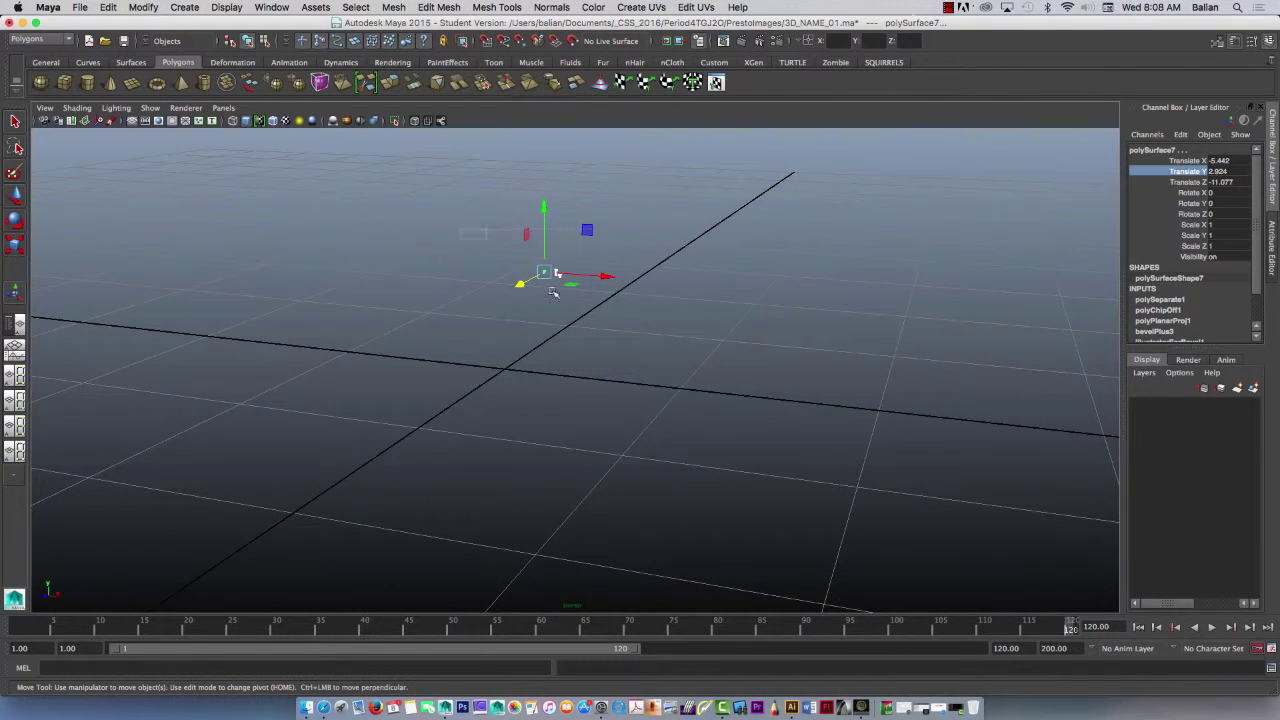
left_click_drag(545, 218, 543, 162)
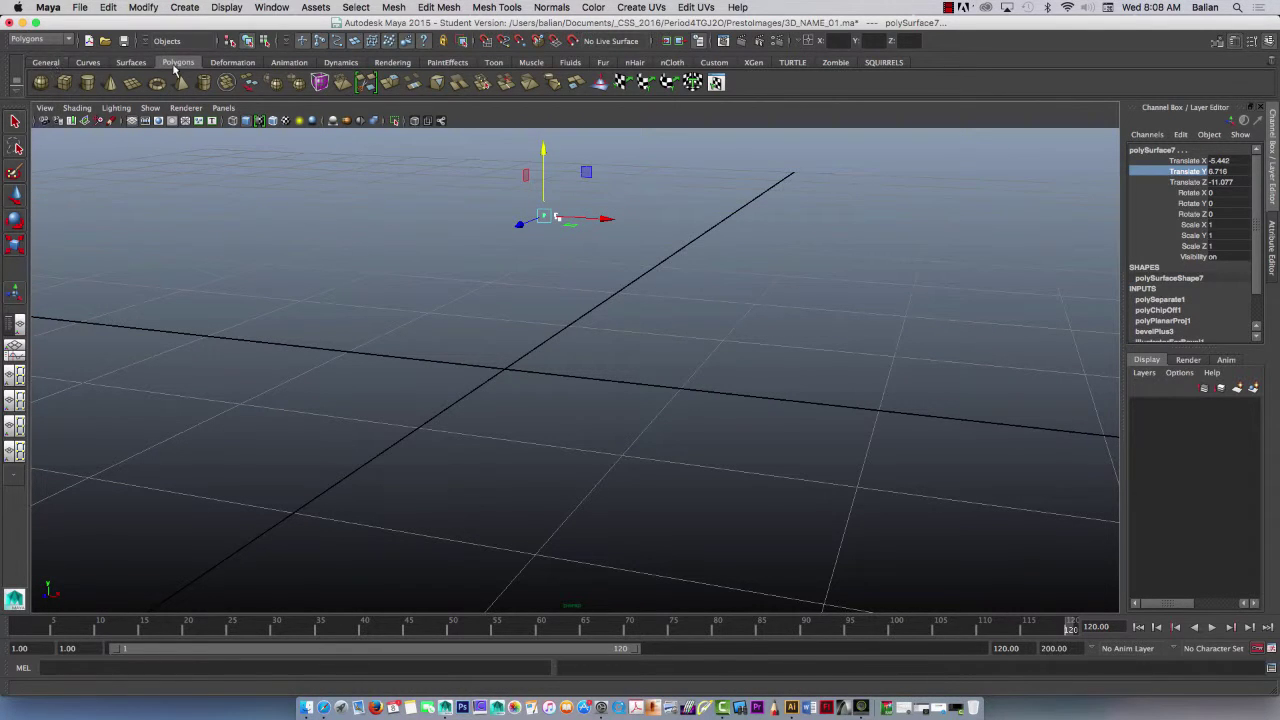
Step: Create a polygon plane at the origin and expand its polyPlane1 creation settings
left_click(52, 40)
left_click(46, 41)
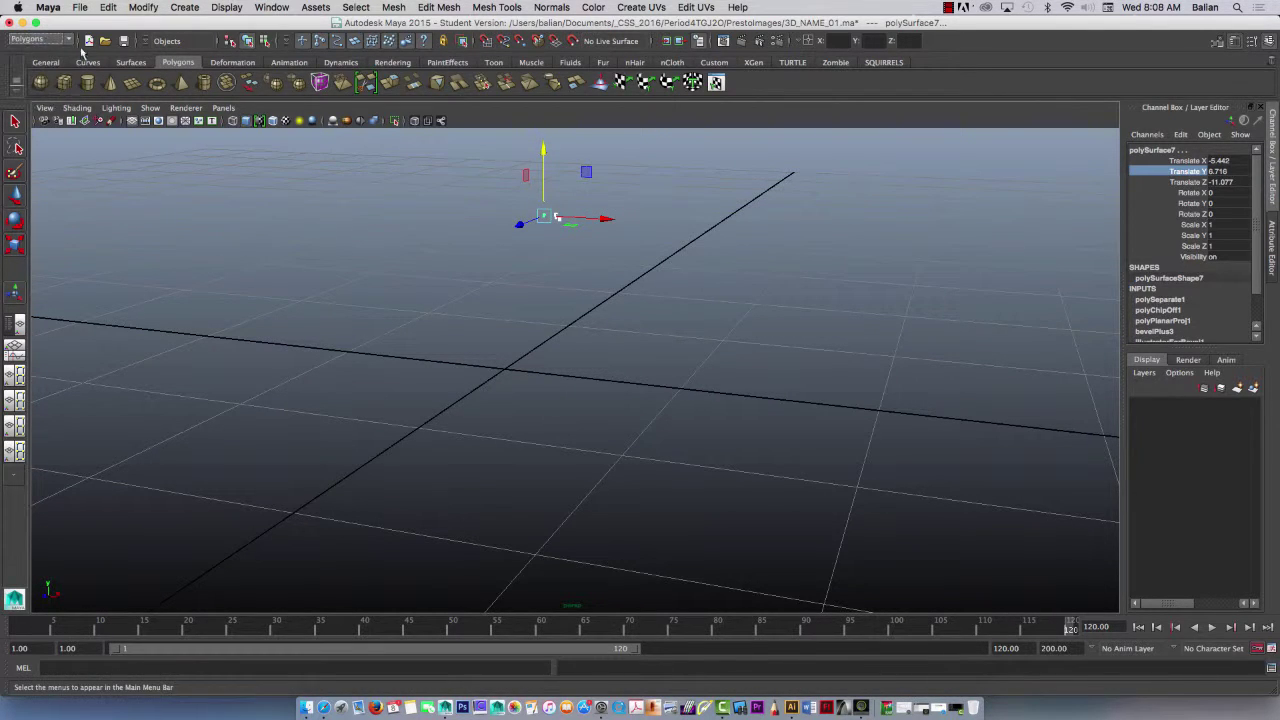
left_click(133, 83)
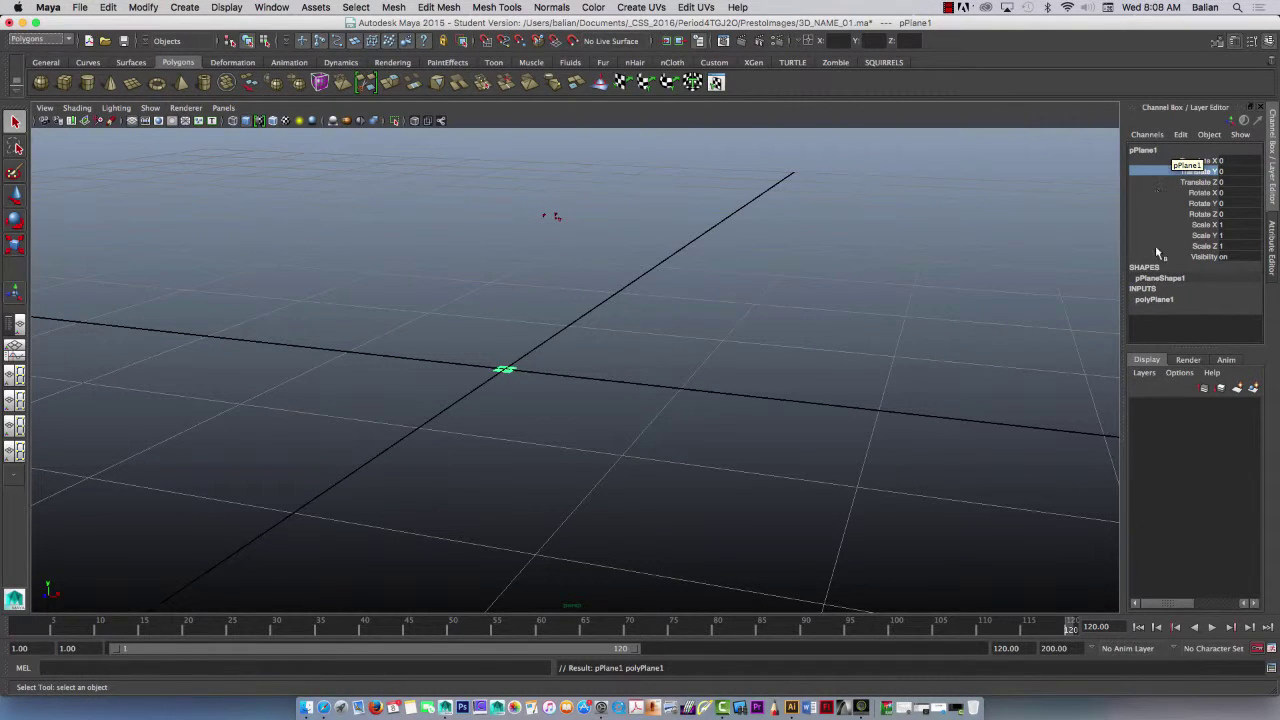
left_click(1154, 300)
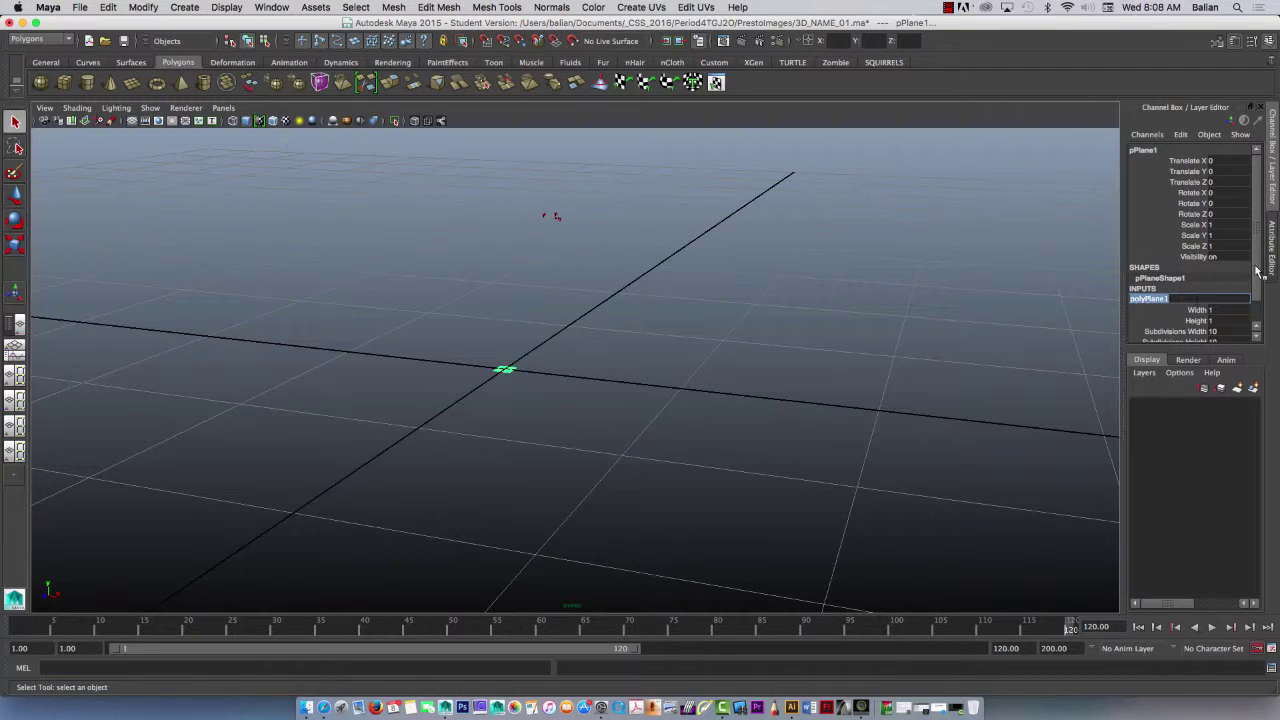
left_click_drag(1257, 270, 1264, 297)
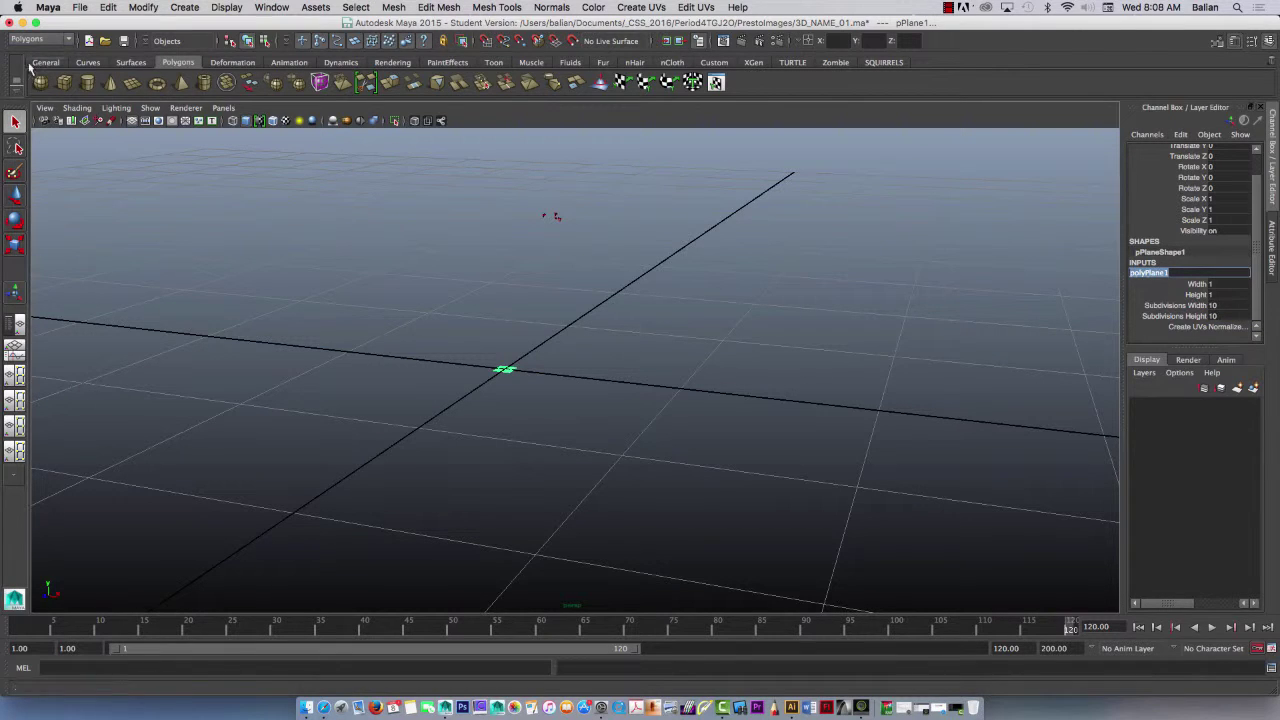
Step: Set the polygon plane's width to 100 and its height to 150
left_click(1188, 287)
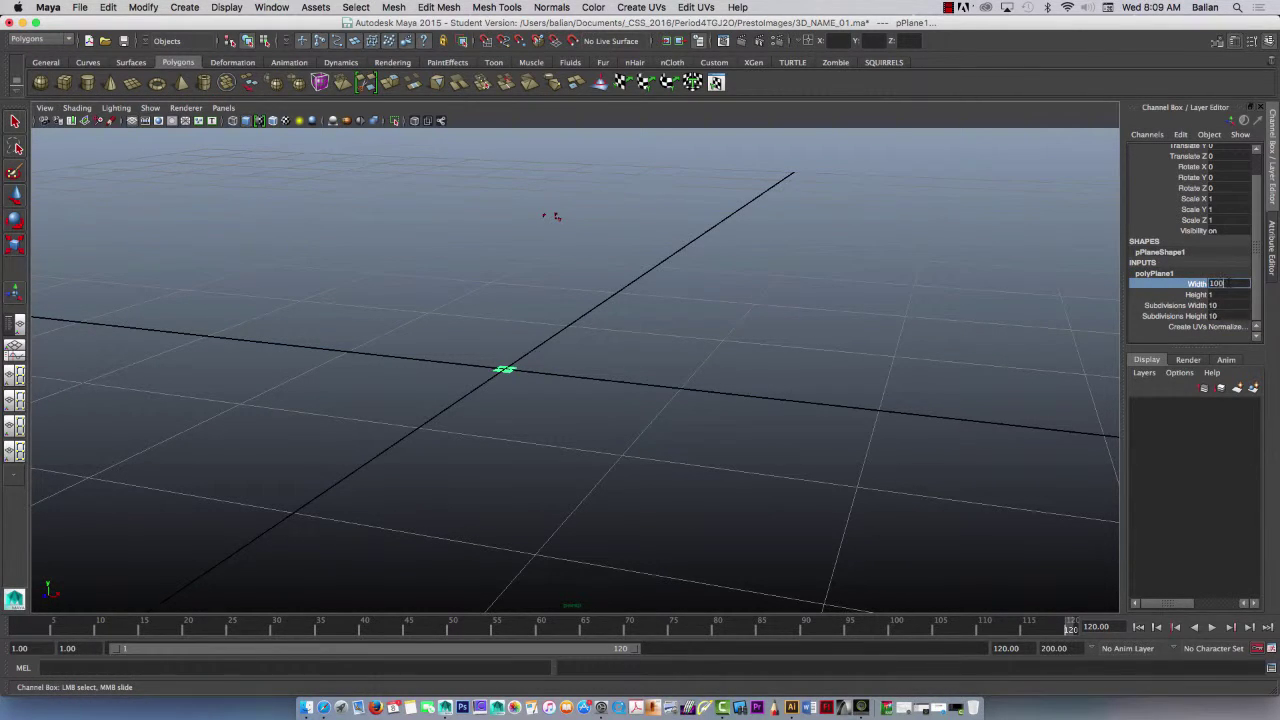
type("100")
key("Return")
left_click(1222, 294)
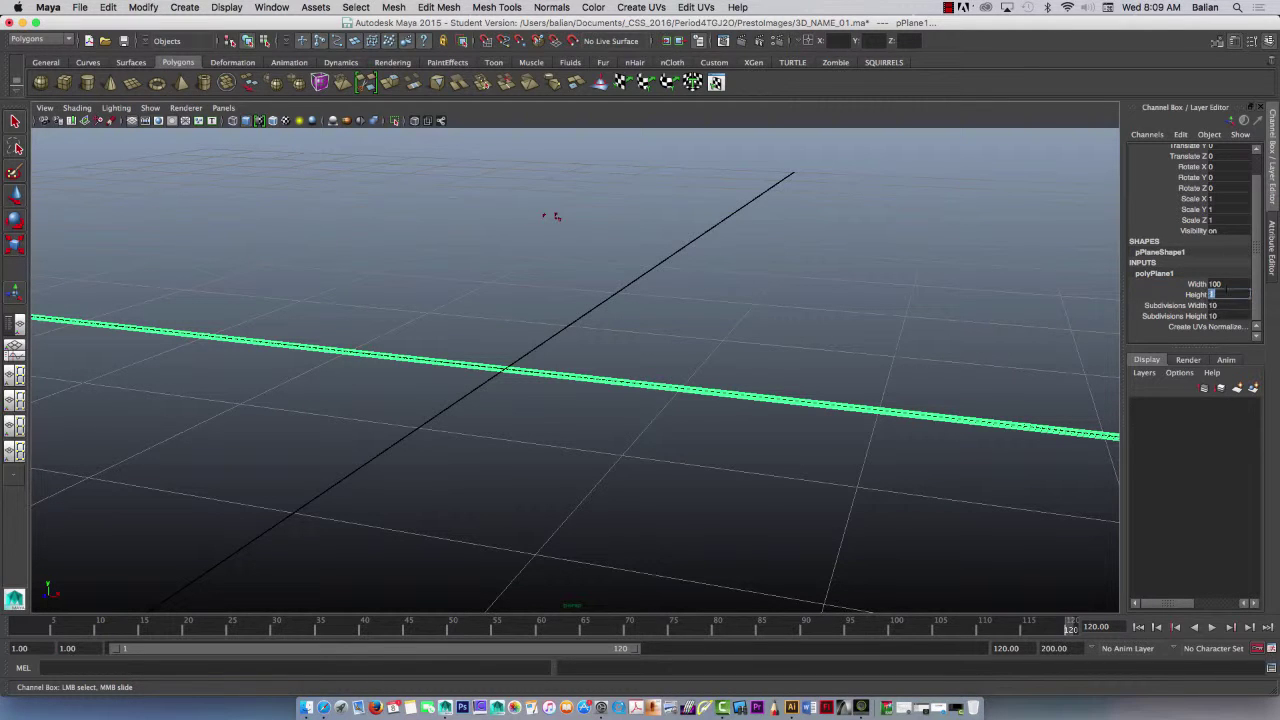
type("150")
key("Return")
scroll(535, 342, "down", 5)
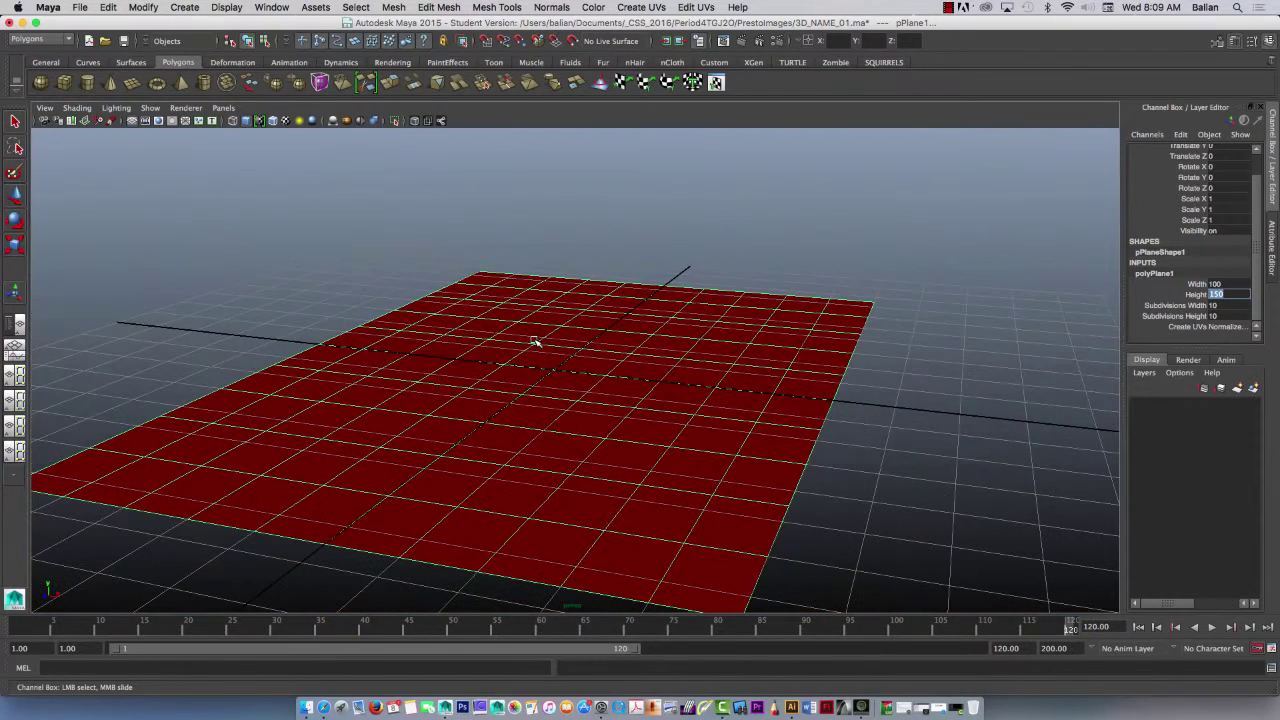
Step: Assign a new Lambert material to the large polygon plane
left_click(750, 272)
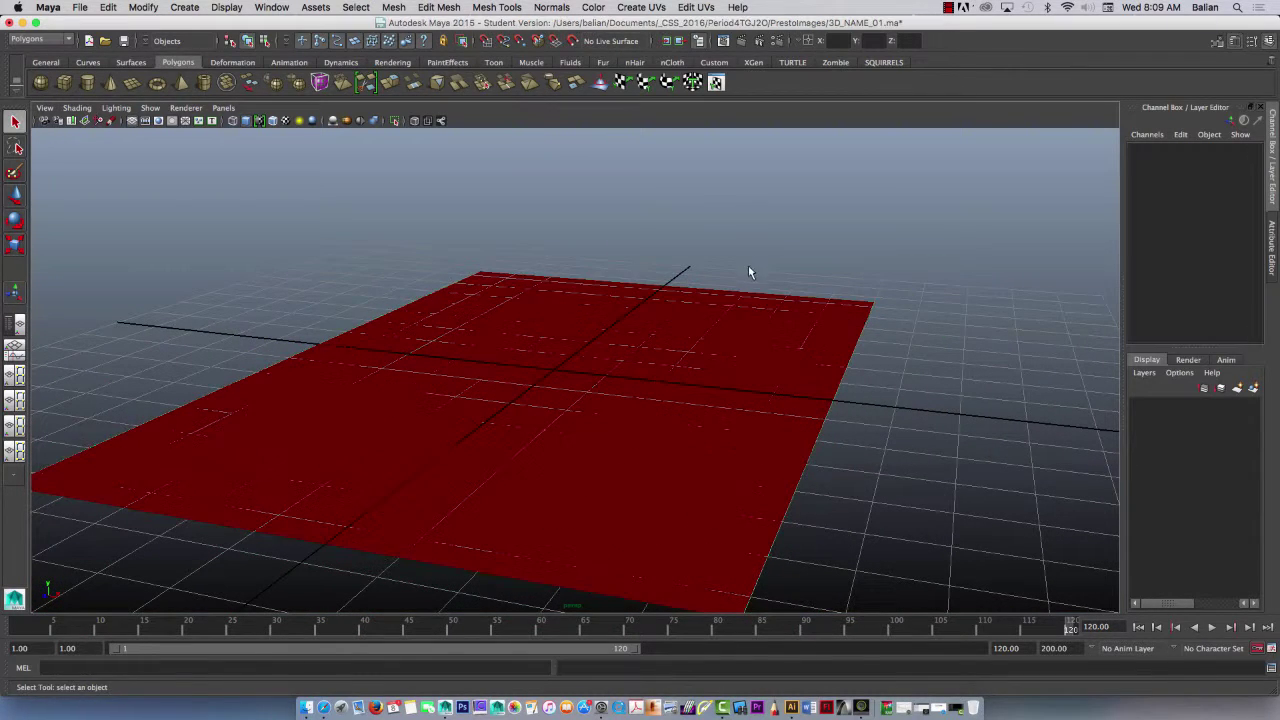
left_click(728, 314)
right_click_drag(696, 318, 678, 578)
left_click(528, 303)
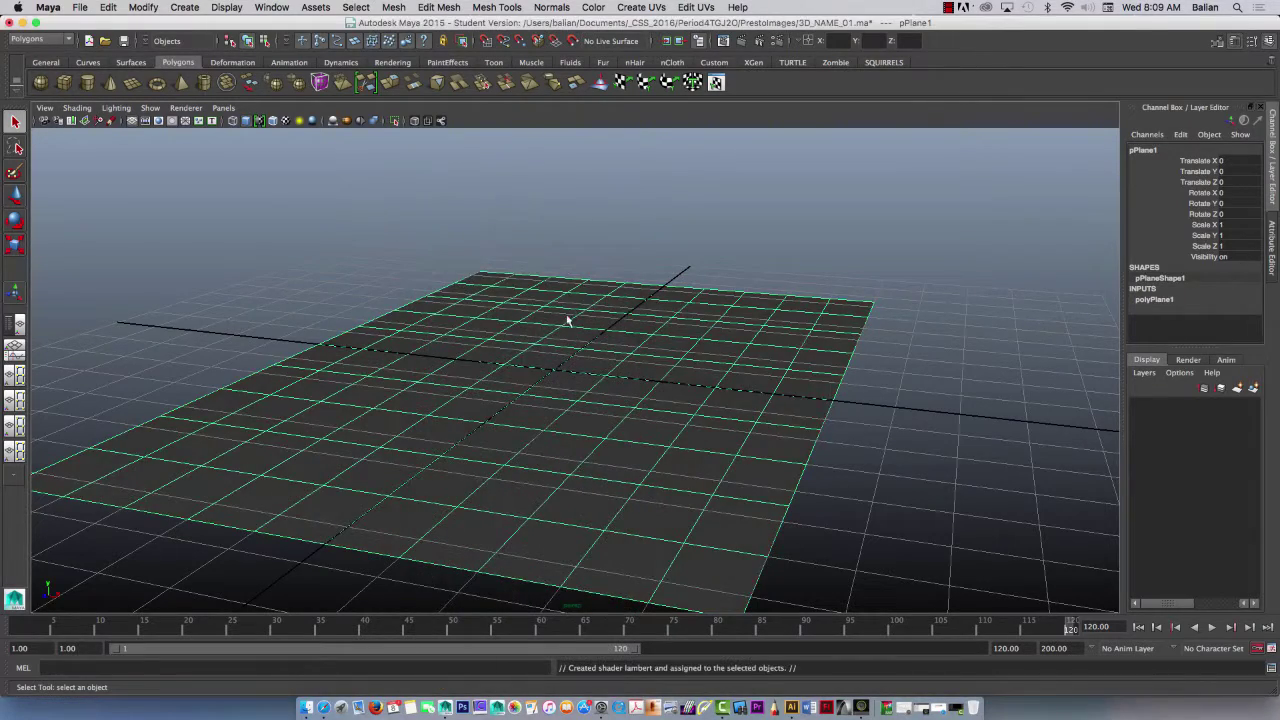
left_click(676, 373)
Step: Set the polygon plane's width and height subdivisions to 1
scroll(559, 348, "up", 10)
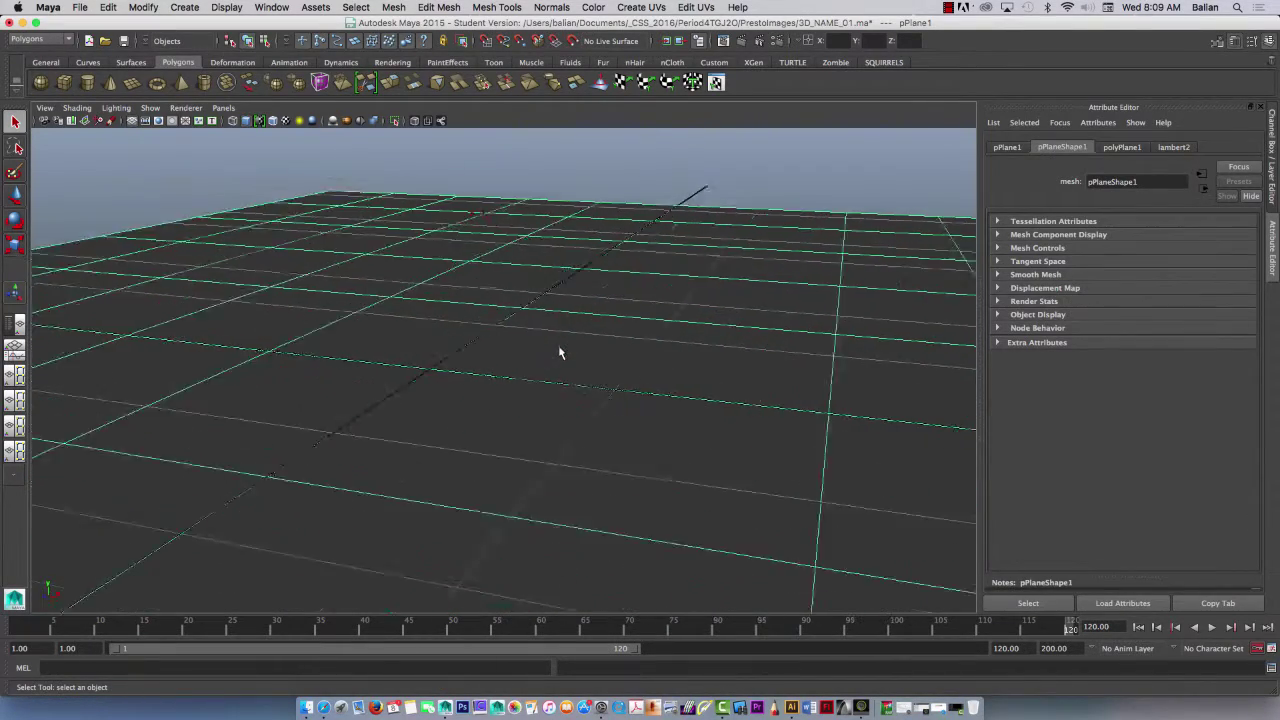
scroll(559, 348, "down", 5)
key("ctrl+a")
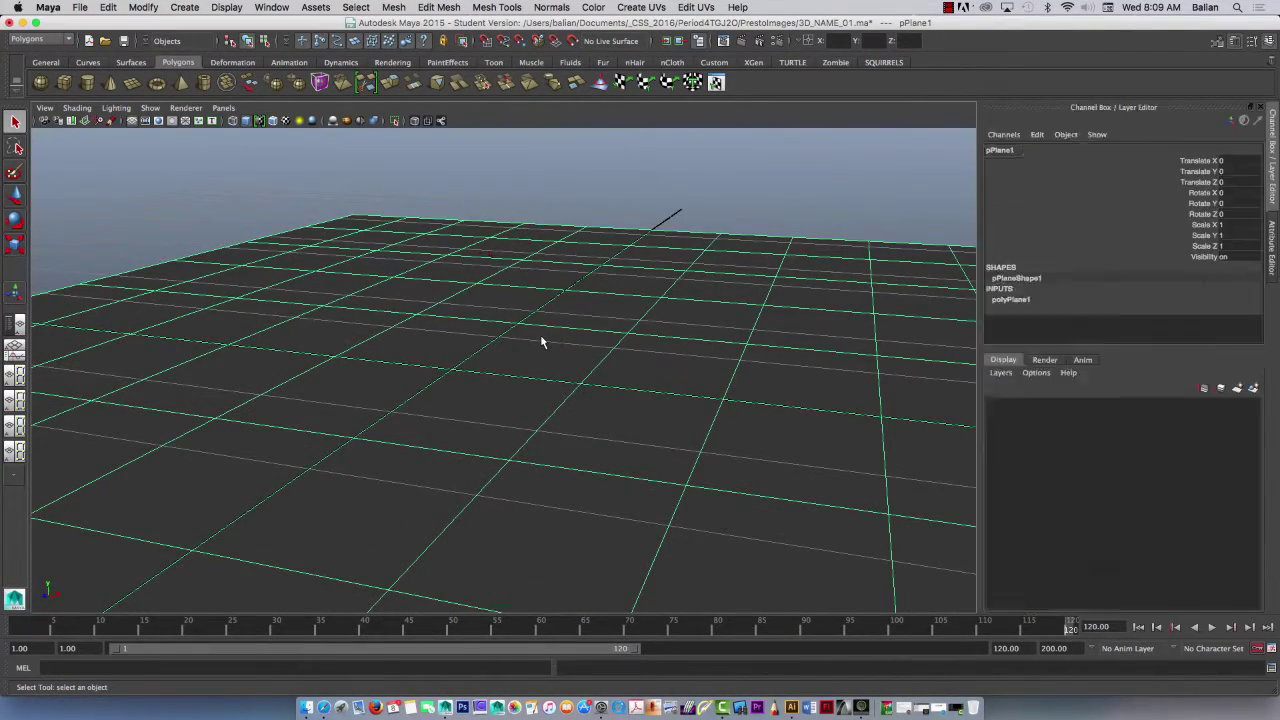
left_click(1153, 299)
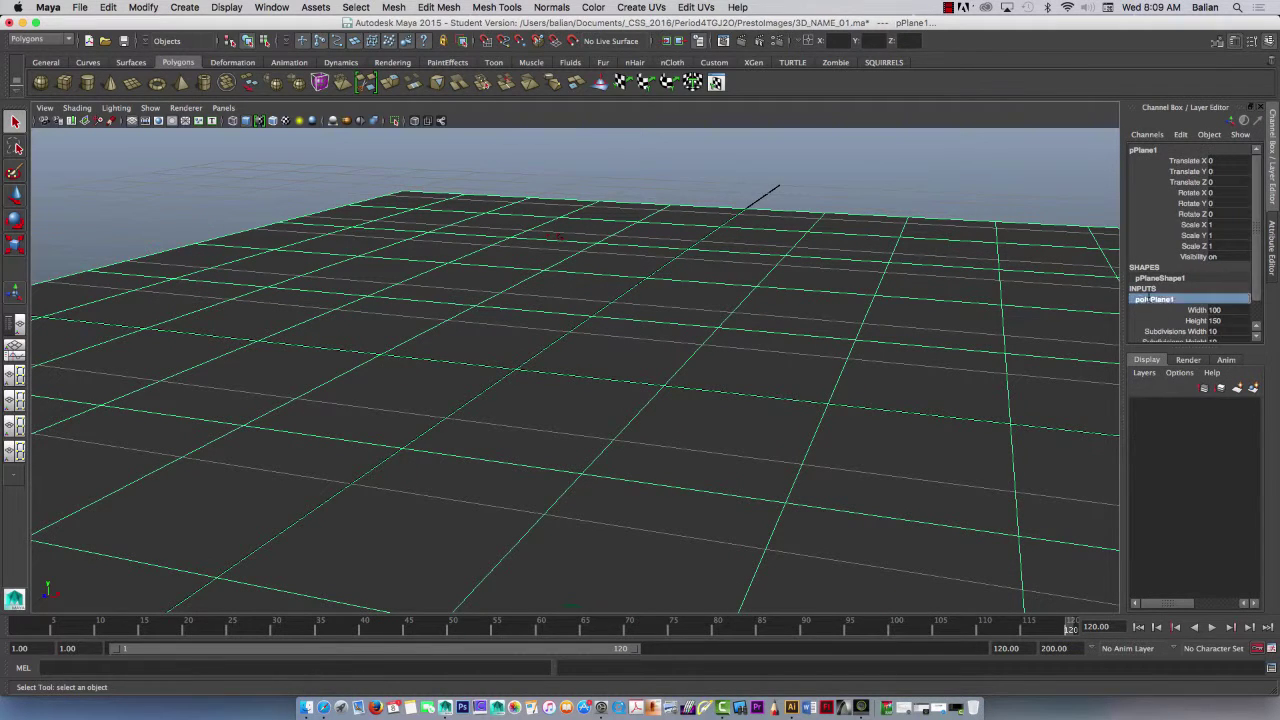
scroll(1249, 293, "down", 2)
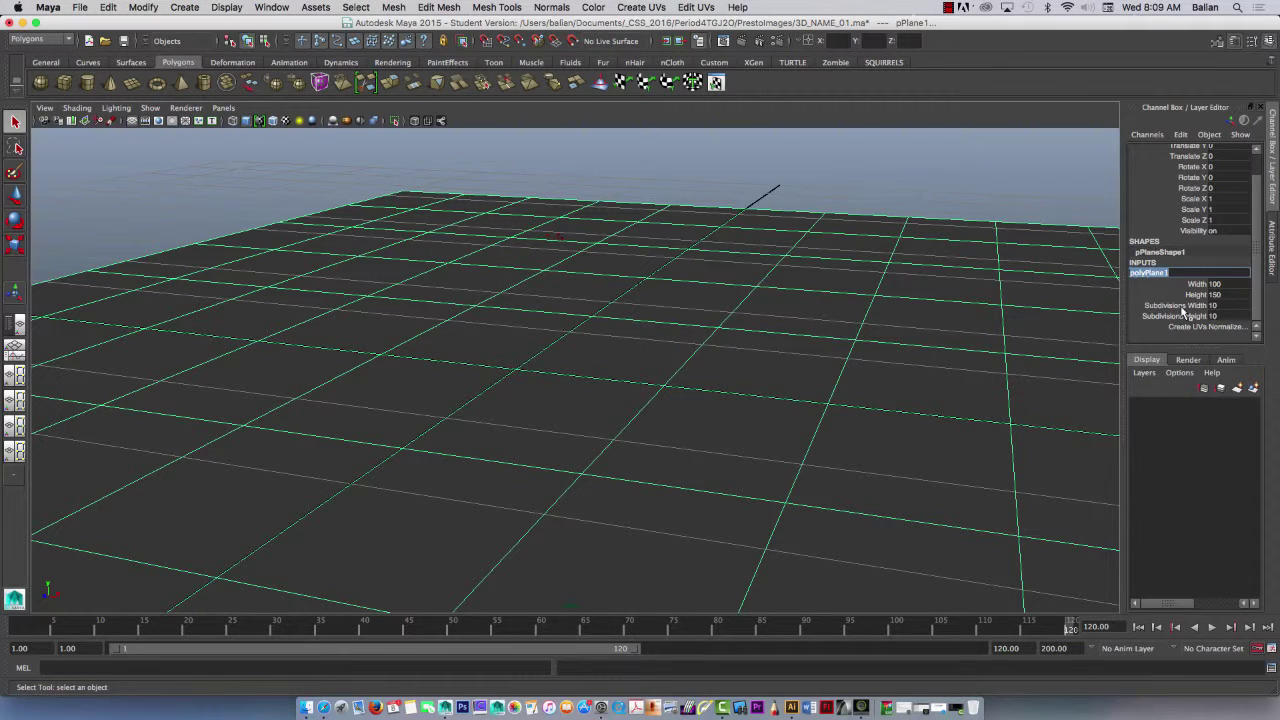
left_click_drag(1180, 305, 1182, 316)
type("1")
key("Return")
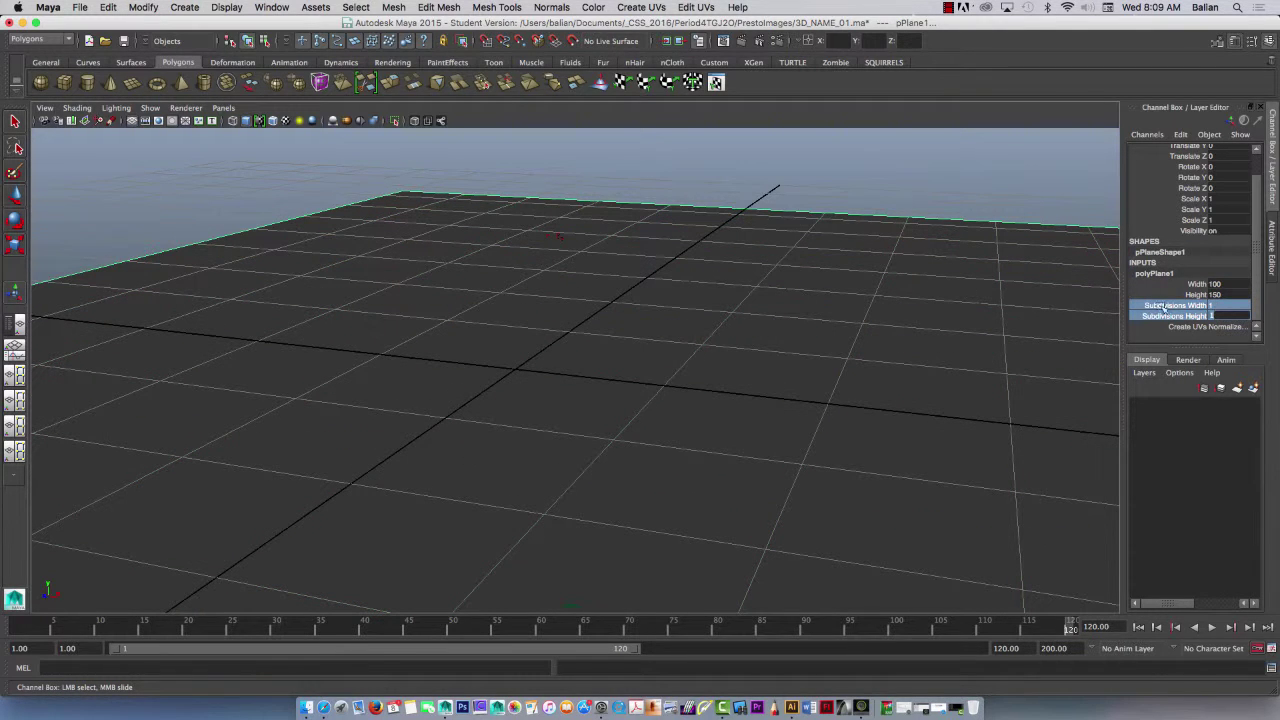
left_click(677, 293)
mouse_move(667, 277)
left_mouse_down("alt")
mouse_move(609, 306)
mouse_move(557, 306)
mouse_move(670, 282)
mouse_move(649, 283)
mouse_move(685, 289)
left_mouse_up("alt")
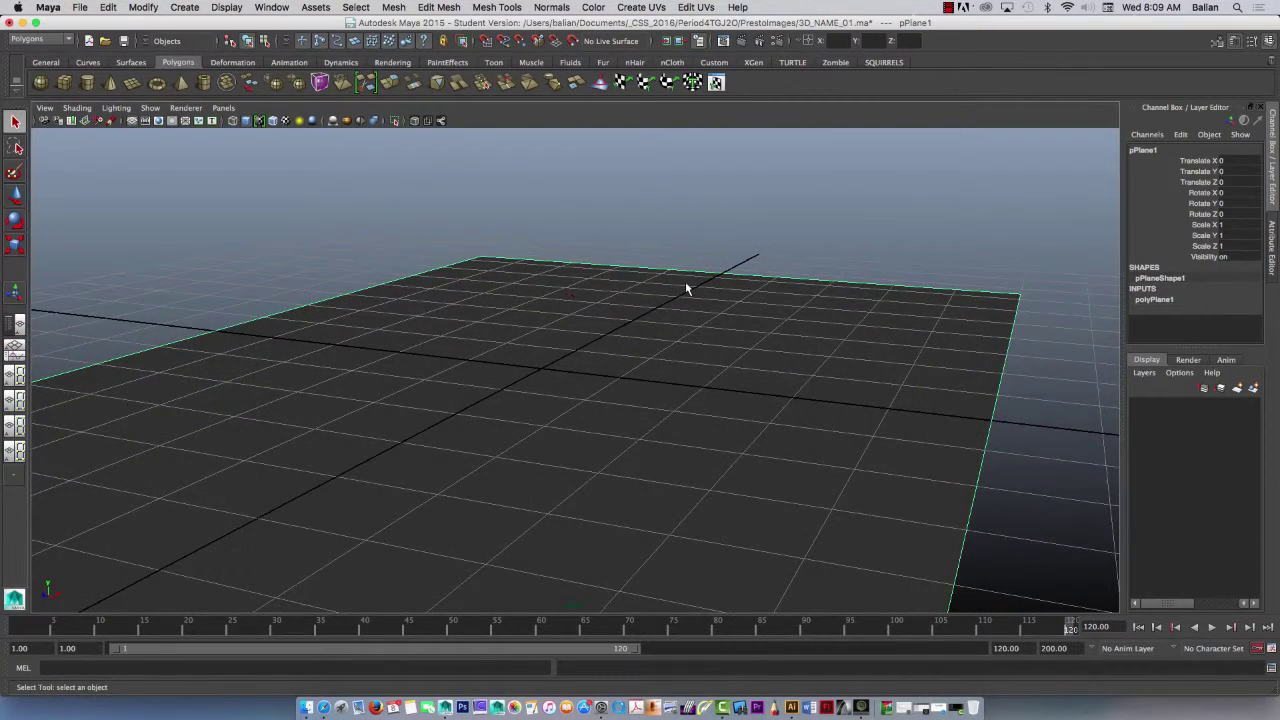
Step: Set the polygon plane's width to 50 and its height to 50
left_click(1154, 301)
scroll(557, 338, "up", 3)
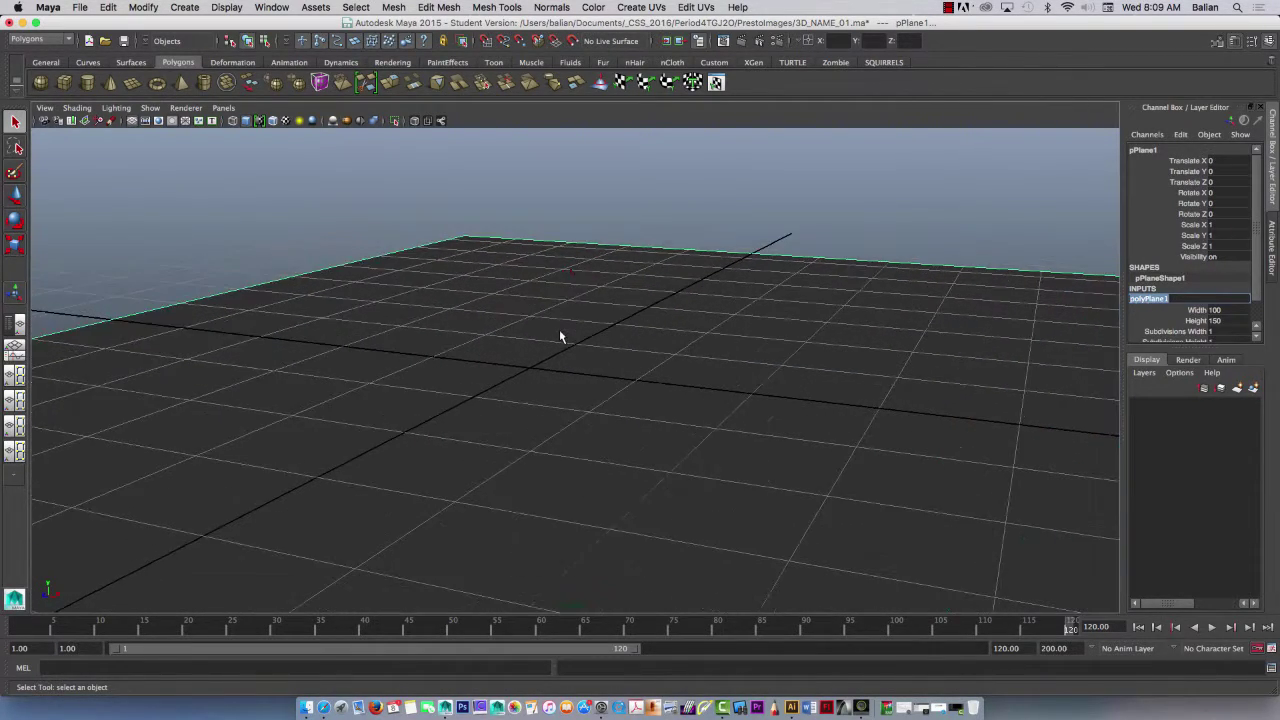
left_click_drag(1196, 310, 1250, 325)
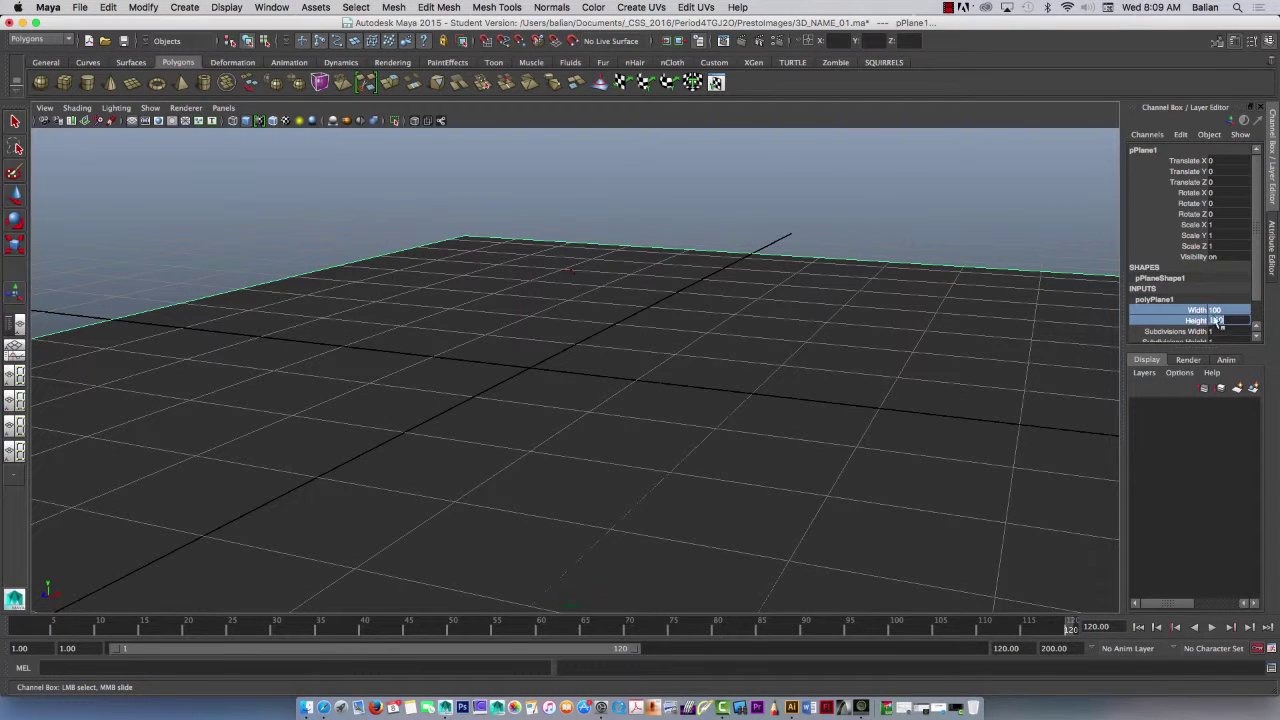
left_click_drag(1168, 309, 1237, 318)
double_click(1216, 310)
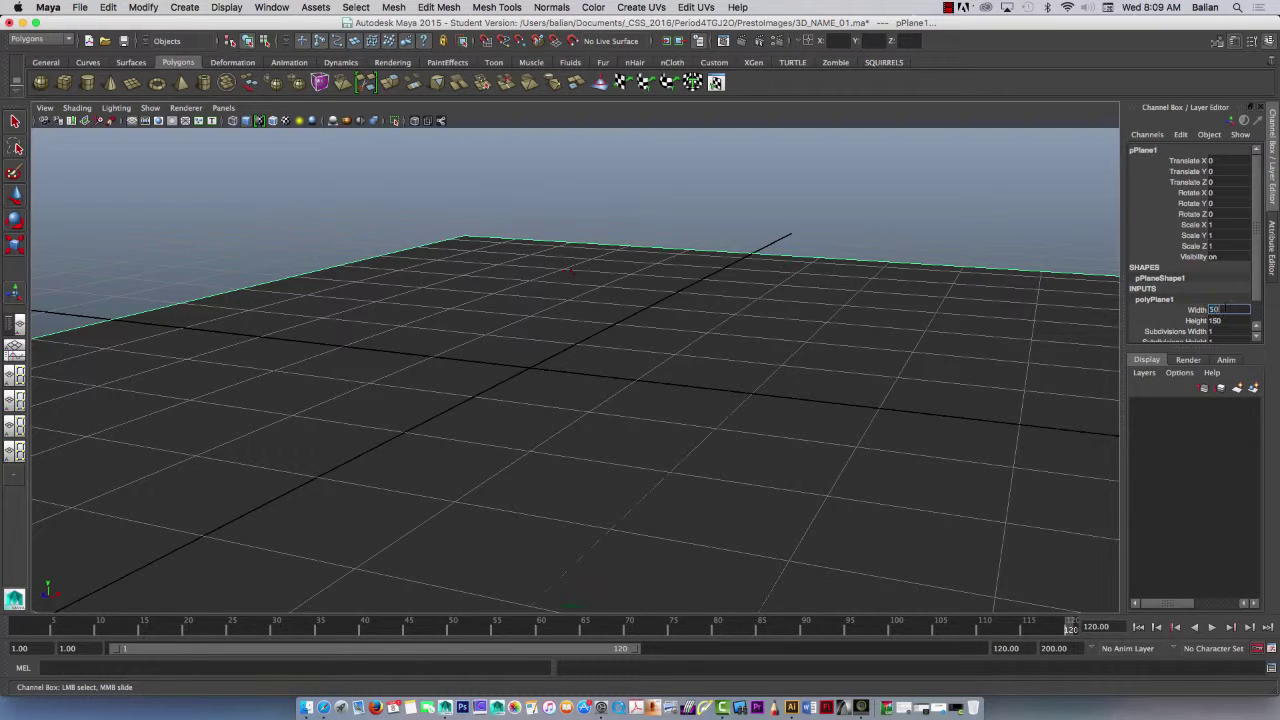
type("50")
key("Return")
key("Tab")
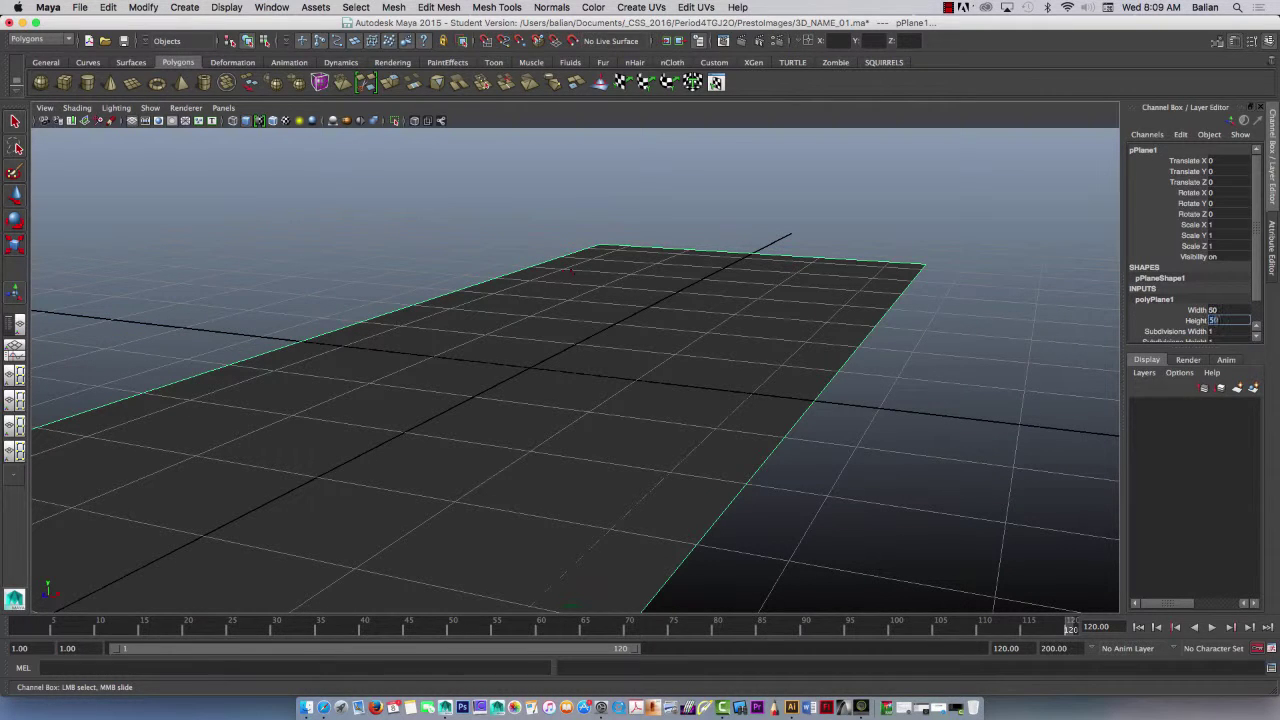
key("Return")
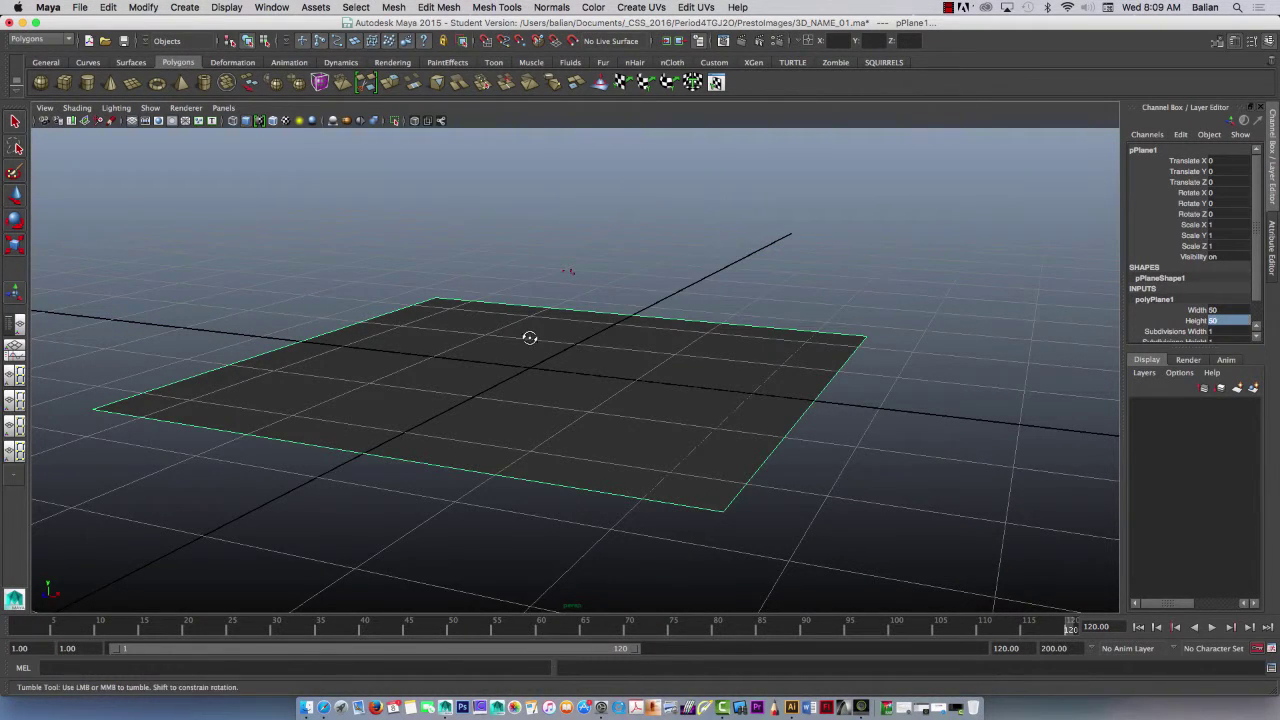
mouse_move(529, 337)
left_mouse_down("alt")
mouse_move(517, 314)
mouse_move(519, 347)
left_mouse_up("alt")
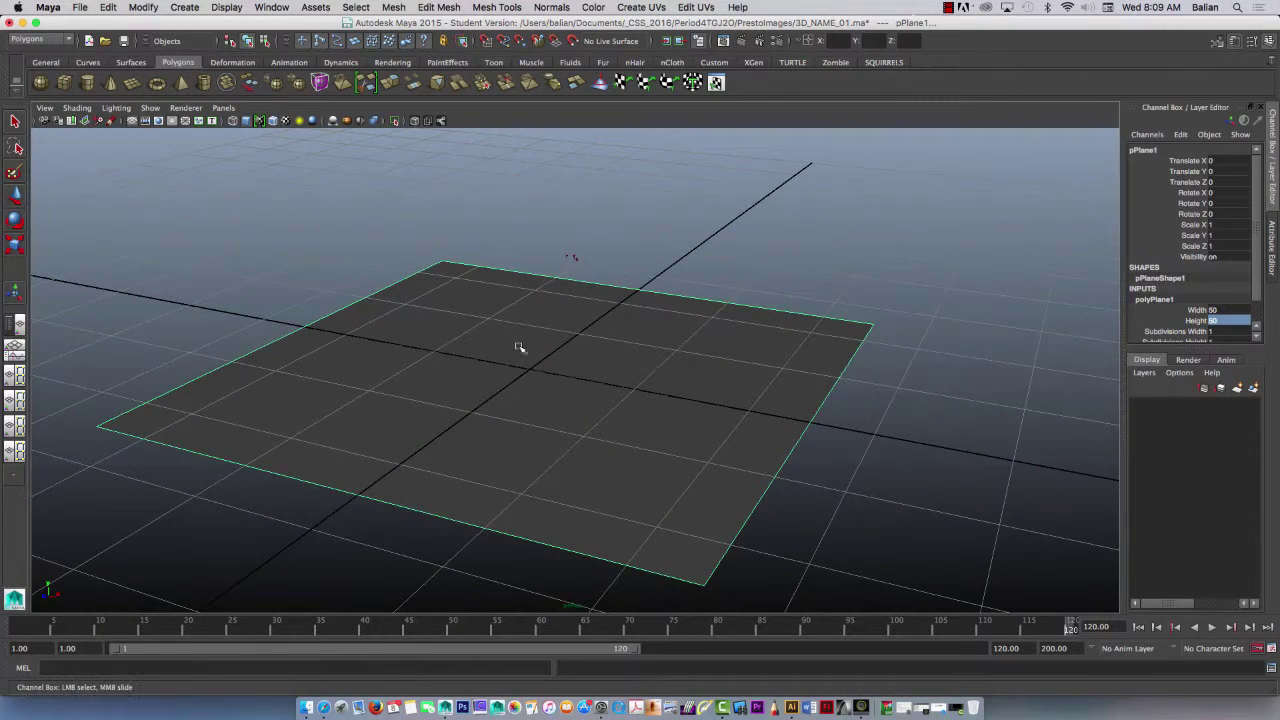
Step: Rename the polygon plane as Ground
left_click(1143, 149)
type("Ground")
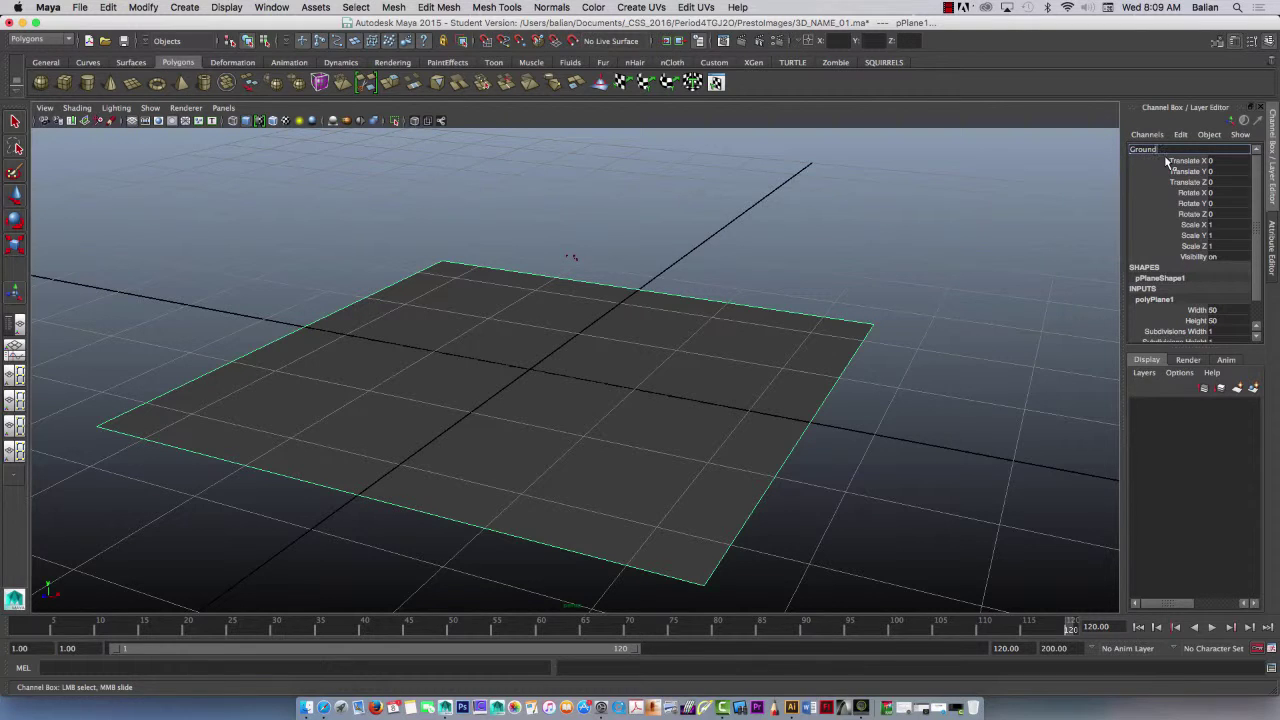
key("Return")
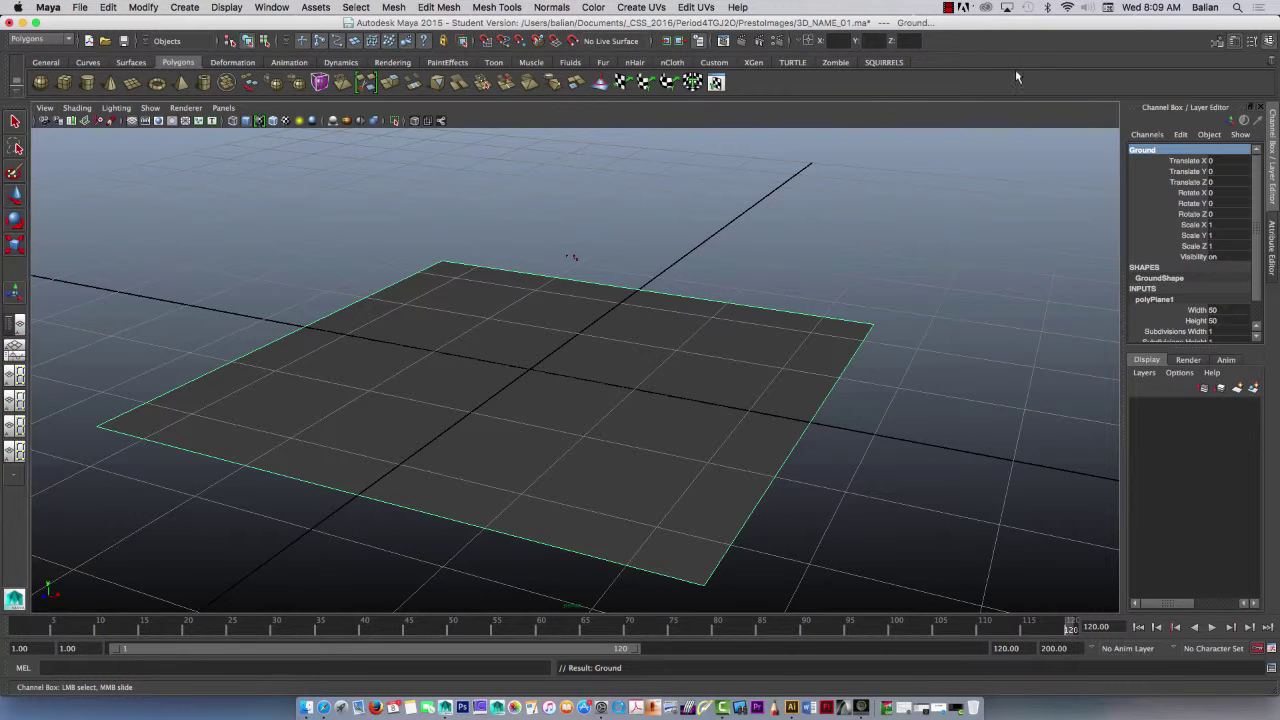
Step: Select the small letters and move them over the ground plane, to about 9.159 along Z and about 0.724 along X
left_click_drag(545, 348, 595, 296, "alt")
left_click_drag(519, 276, 490, 298, "alt")
key("w")
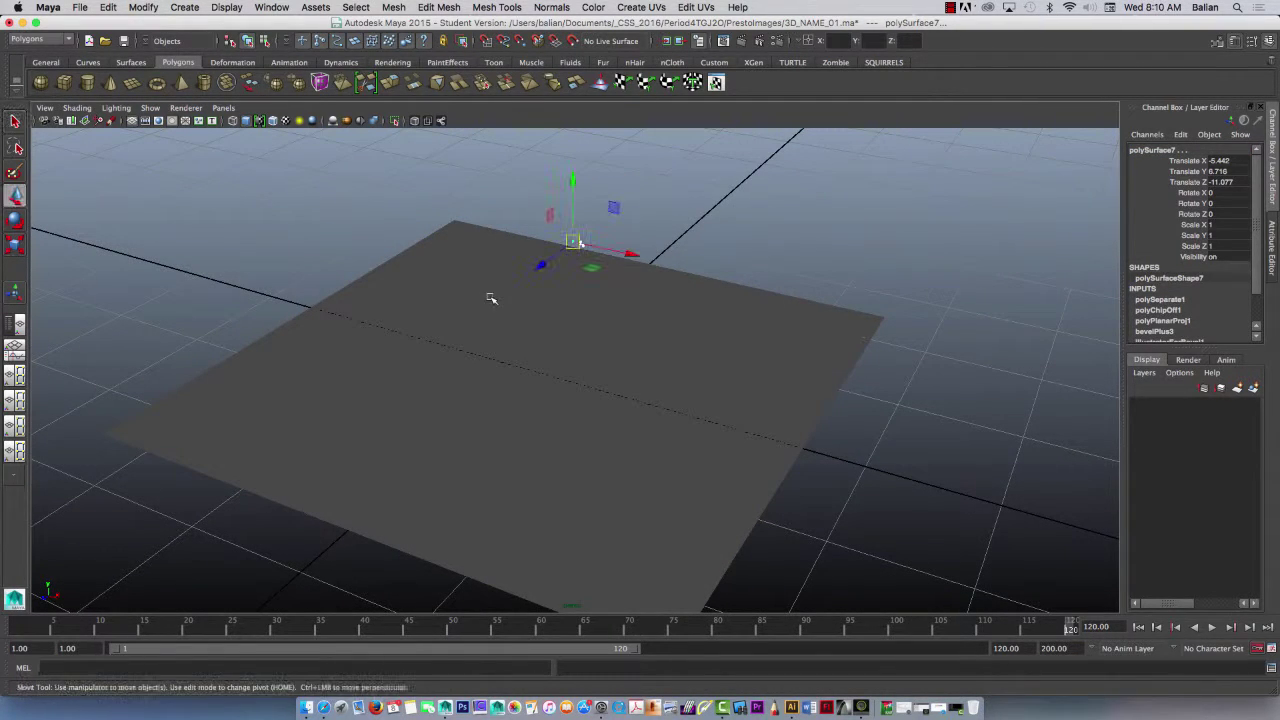
left_click_drag(544, 263, 421, 356)
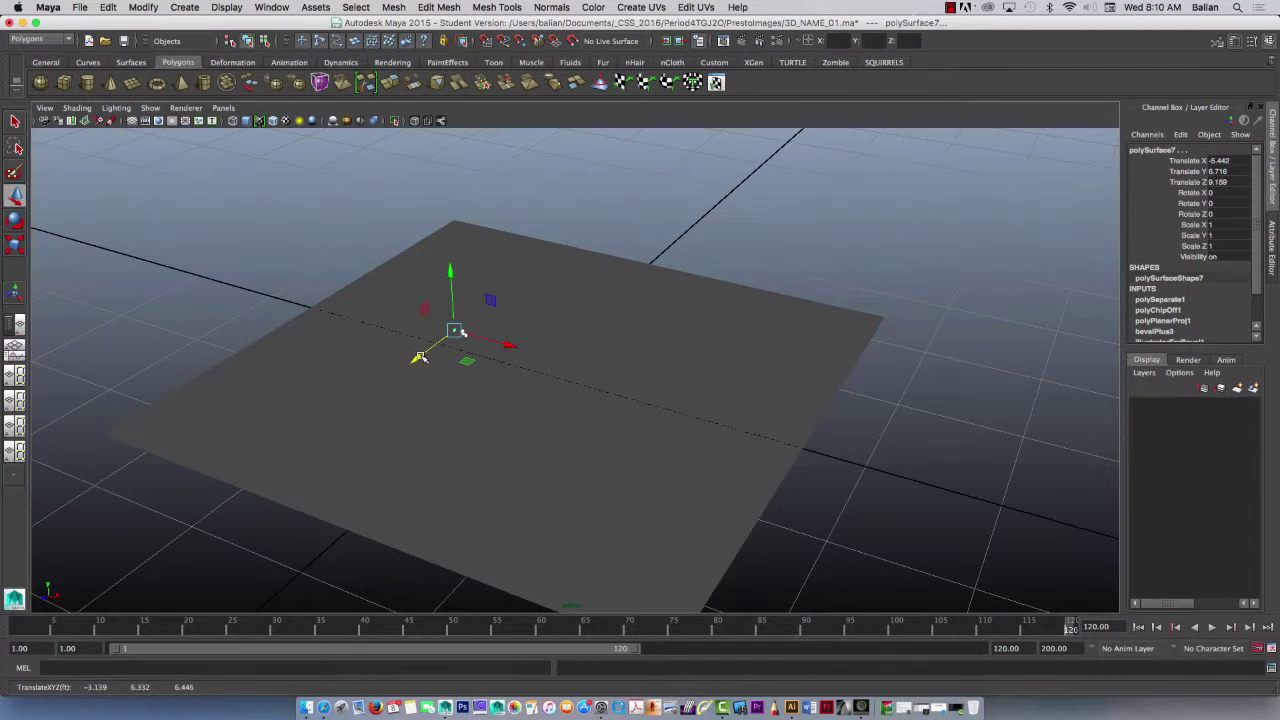
left_click_drag(508, 348, 569, 368)
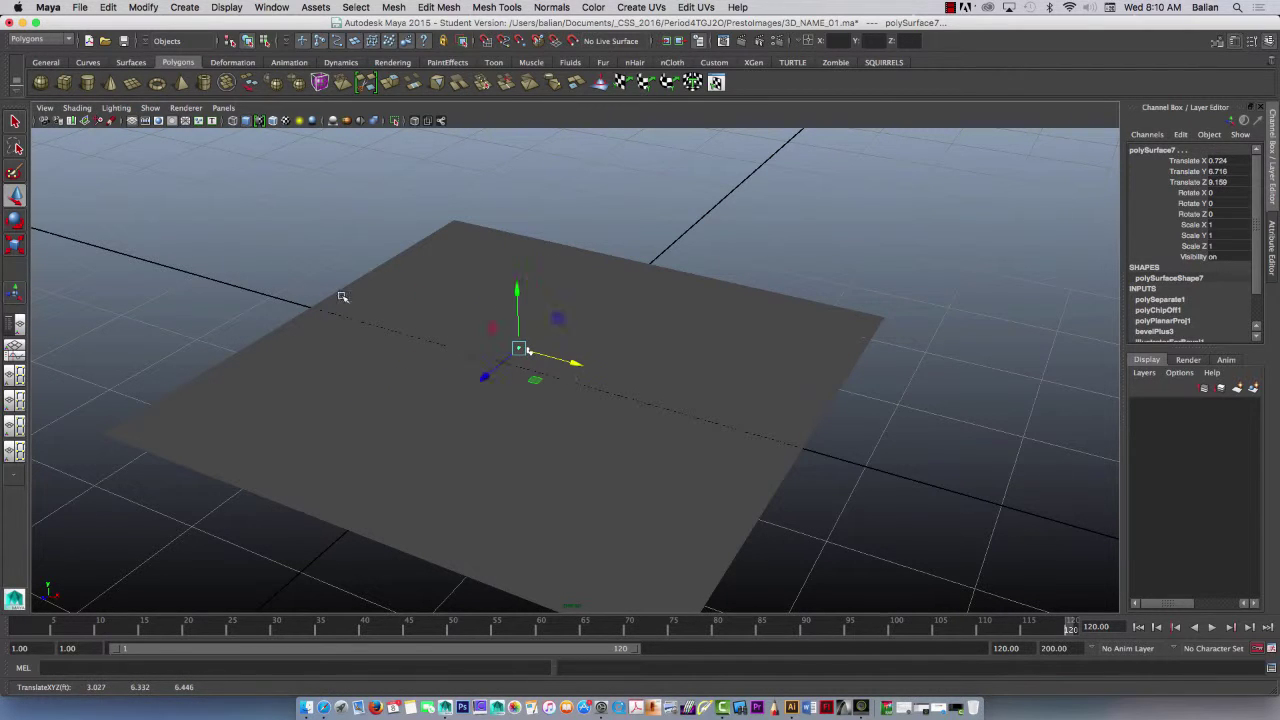
left_click(16, 221)
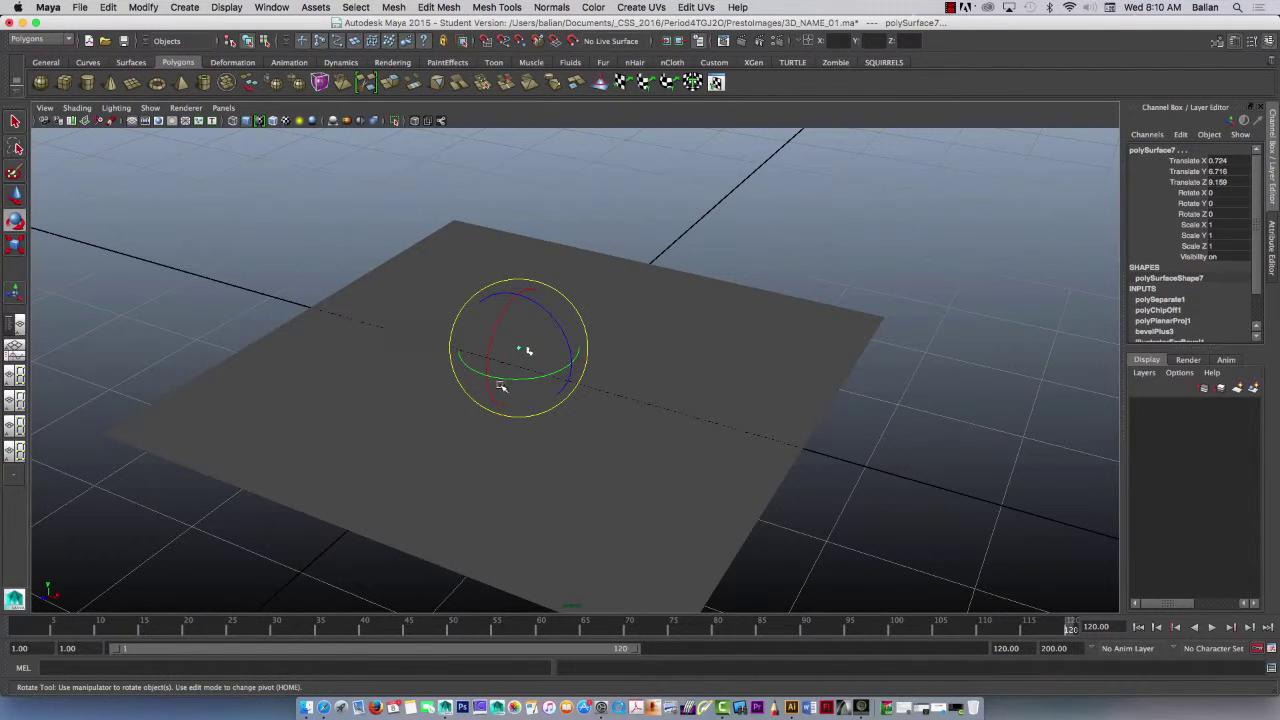
key("w")
key("r")
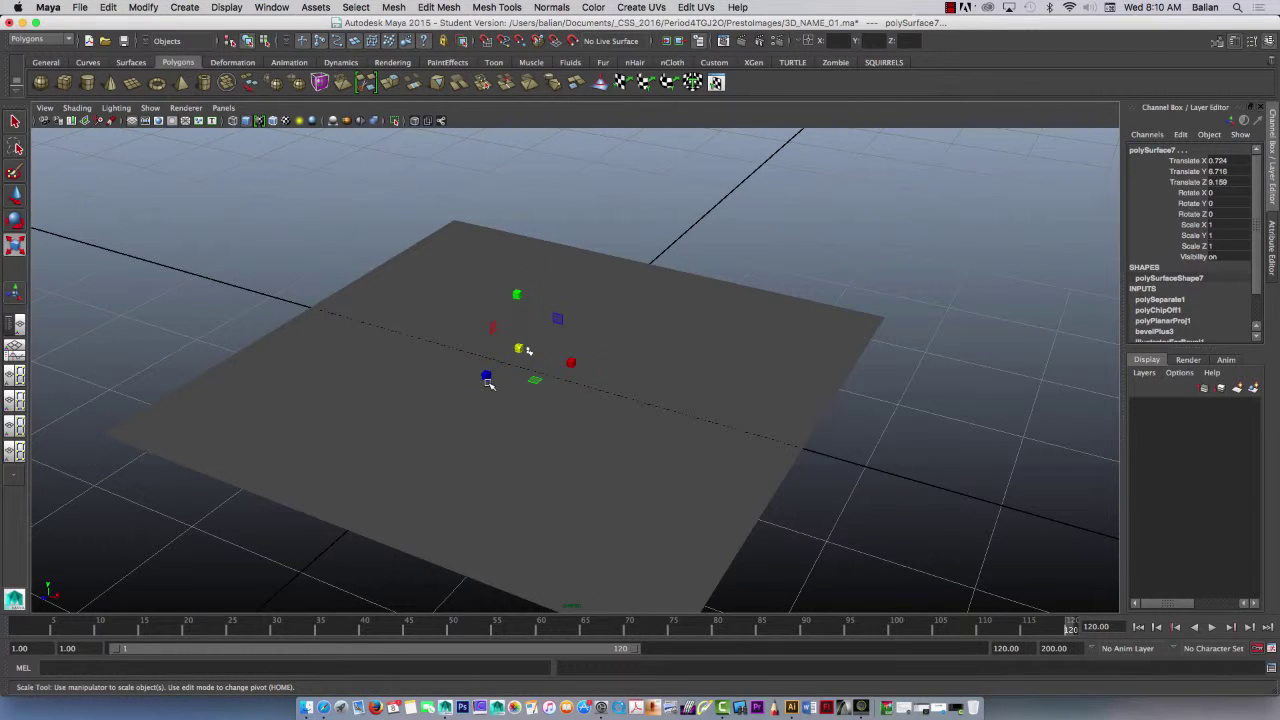
key("w")
key("e")
key("r")
left_click(15, 220)
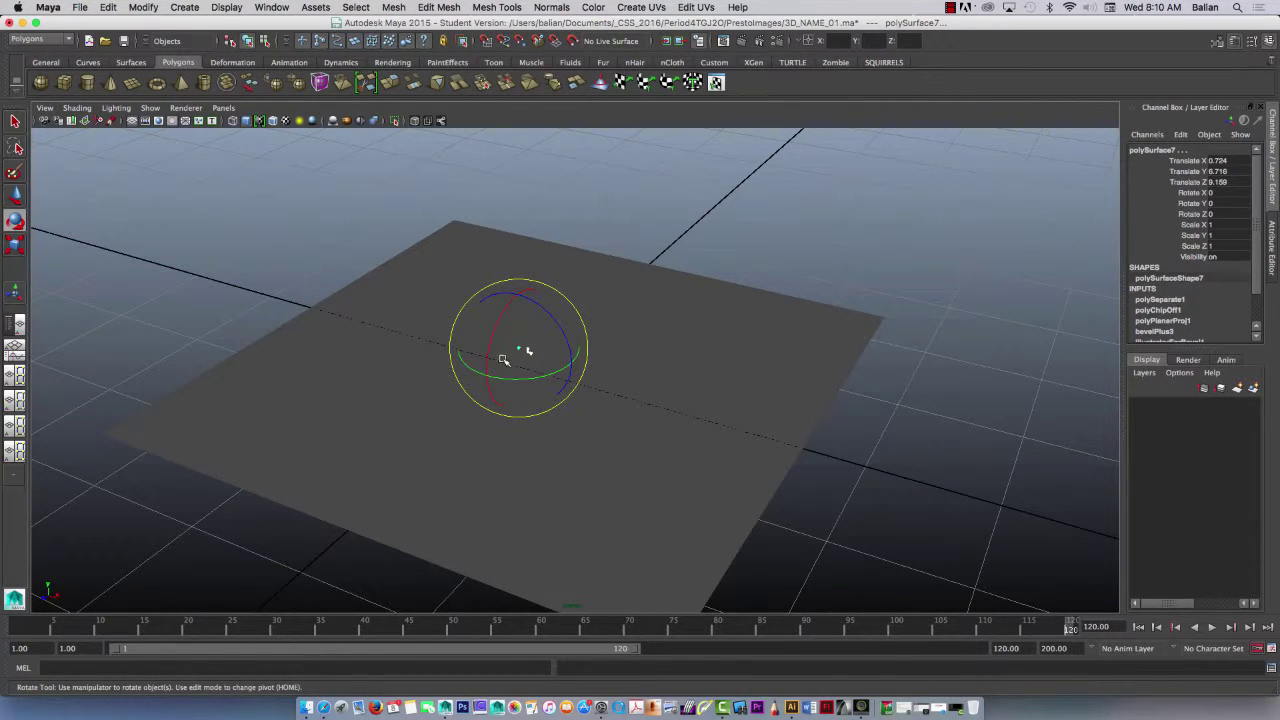
left_click(17, 198)
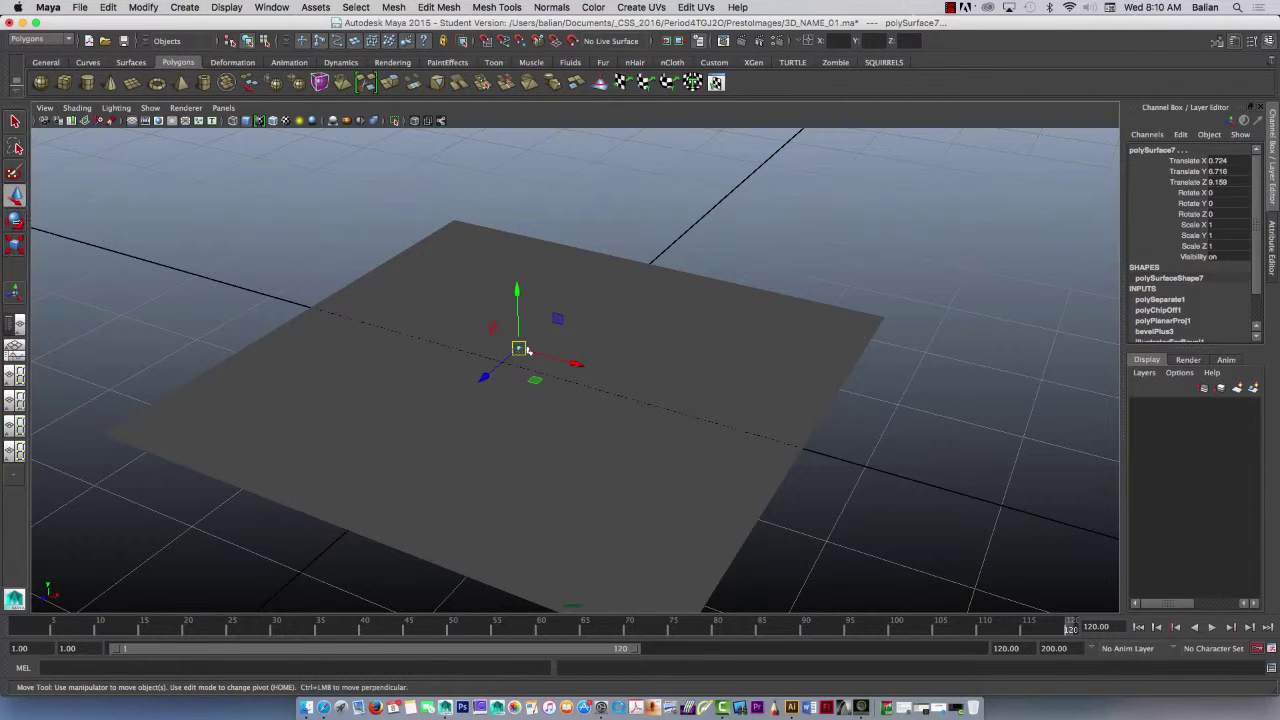
Step: Try stretching the selected letters along X only, to a scale of about 3.239, and undo the stretching
key("r")
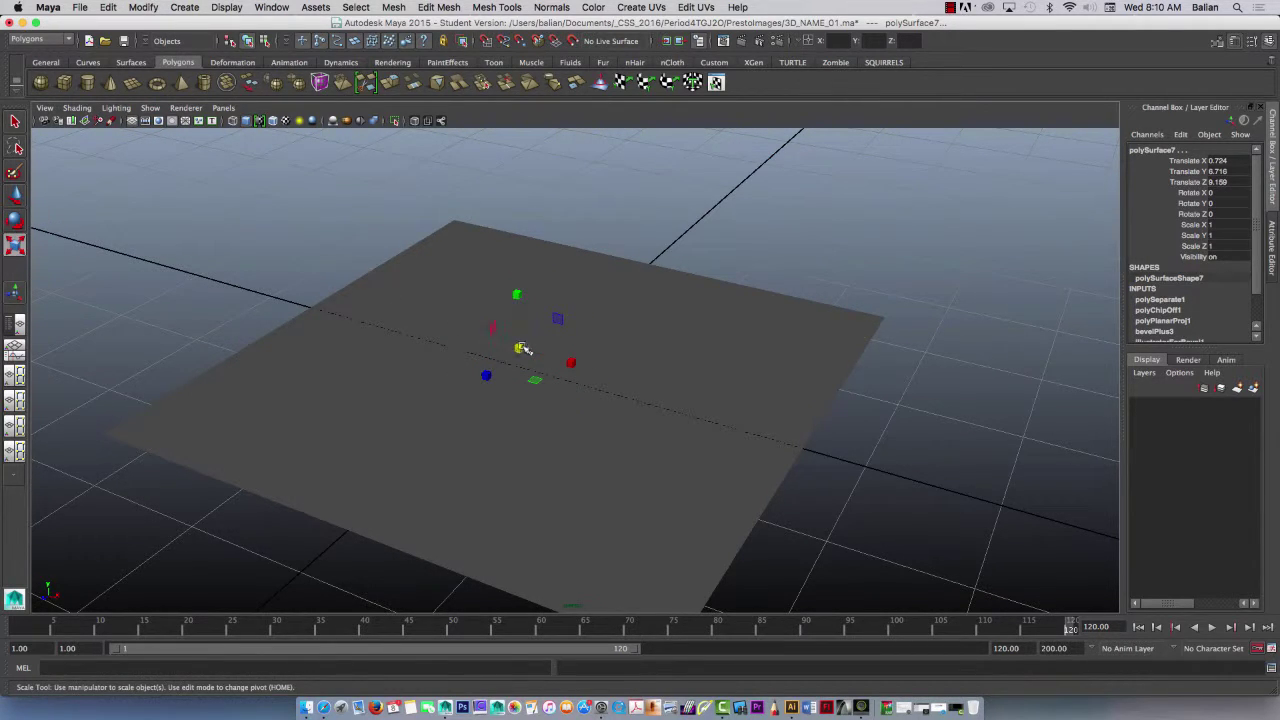
scroll(522, 345, "up", 5)
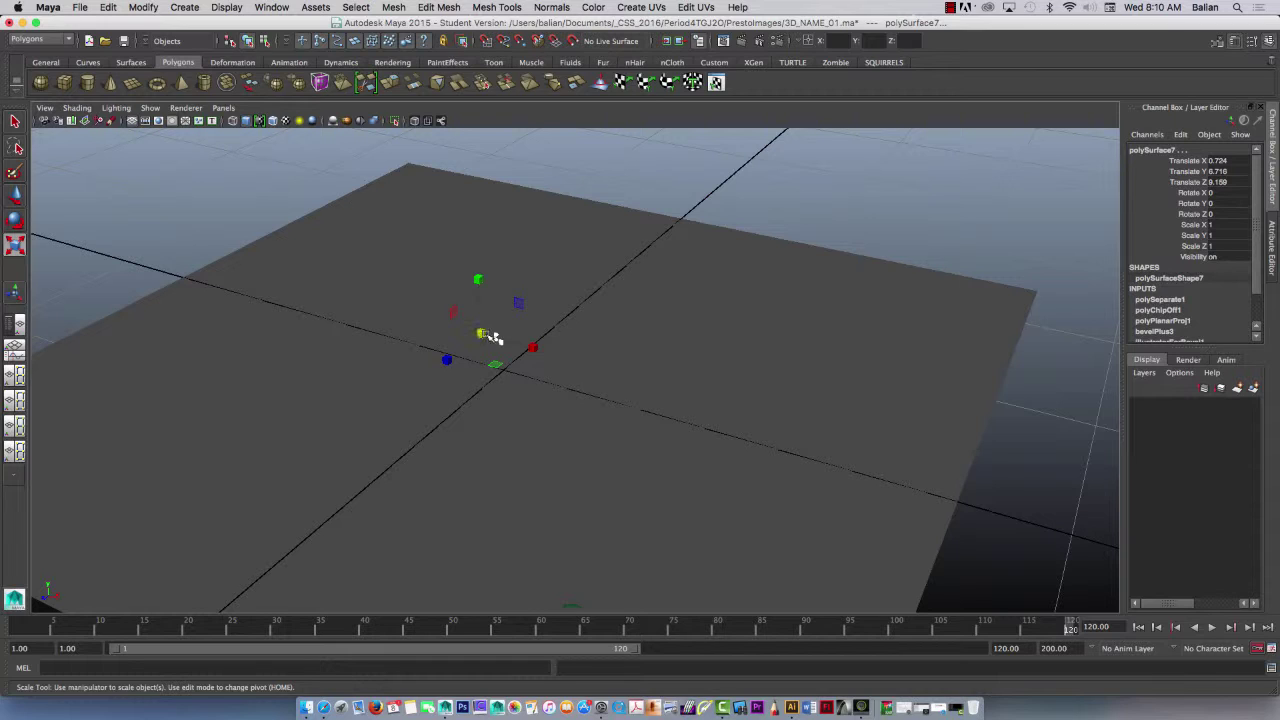
left_click_drag(531, 346, 663, 366)
scroll(417, 291, "up", 3)
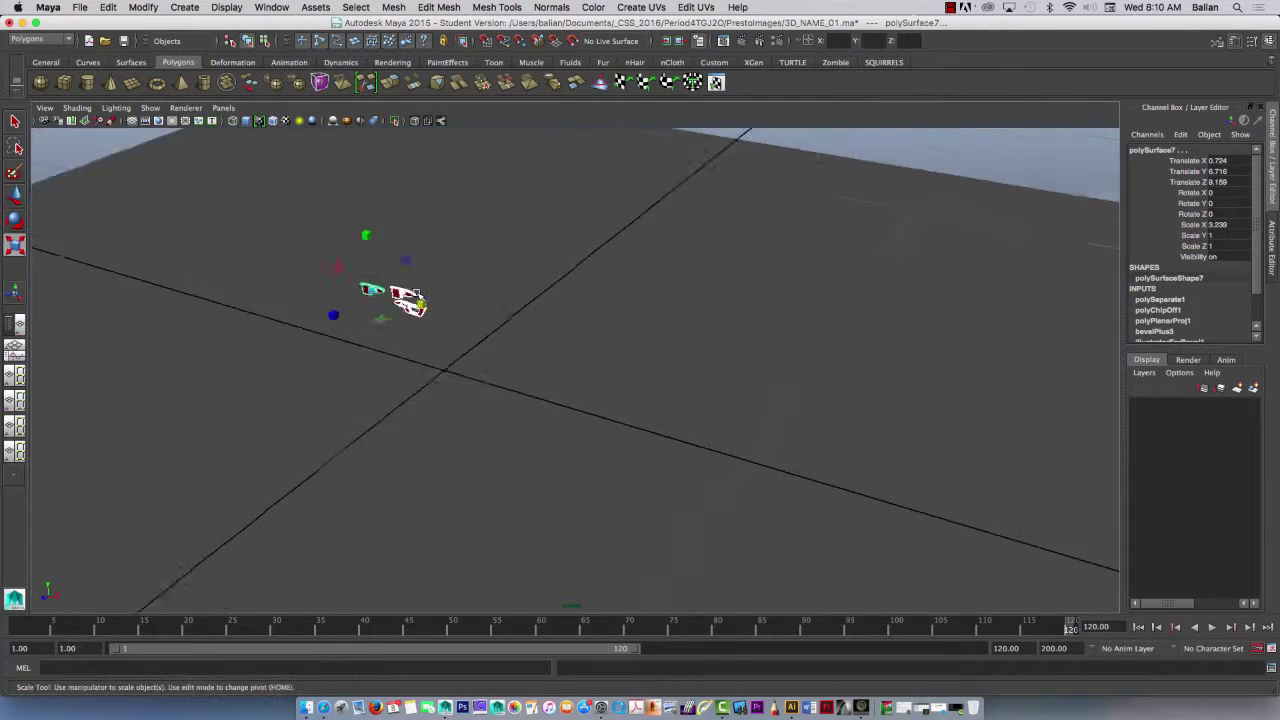
scroll(417, 291, "up", 5)
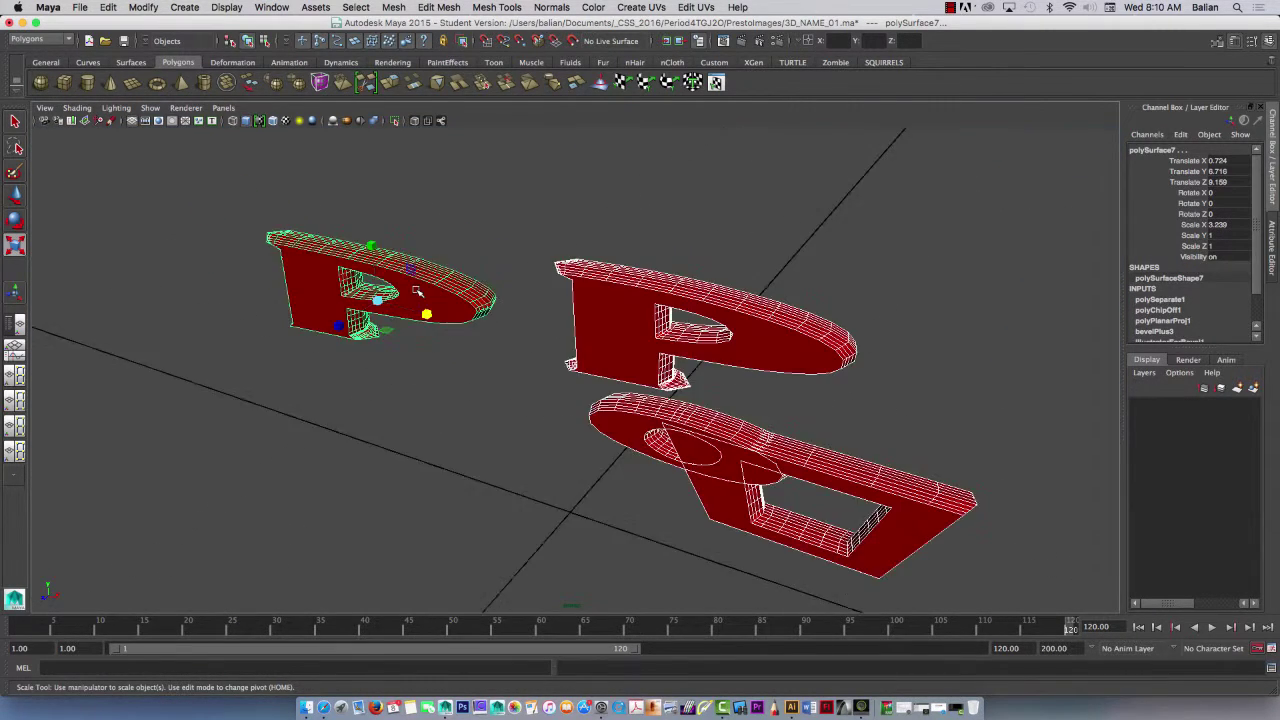
mouse_move(422, 316)
left_mouse_down()
mouse_move(405, 314)
mouse_move(457, 320)
mouse_move(420, 306)
mouse_move(401, 321)
left_mouse_up()
key("z")
key("z")
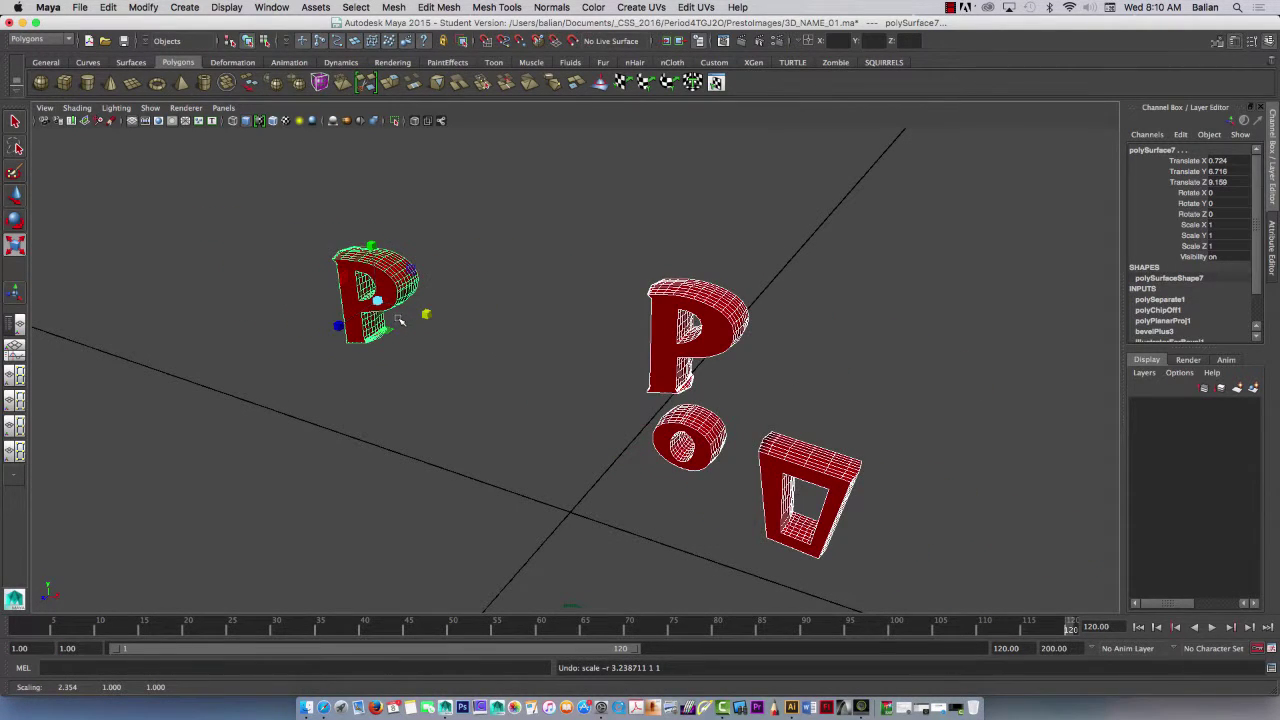
Step: Scale the selected letters uniformly on all three axes to about 3.753
scroll(417, 306, "down", 3)
scroll(417, 306, "up", 3)
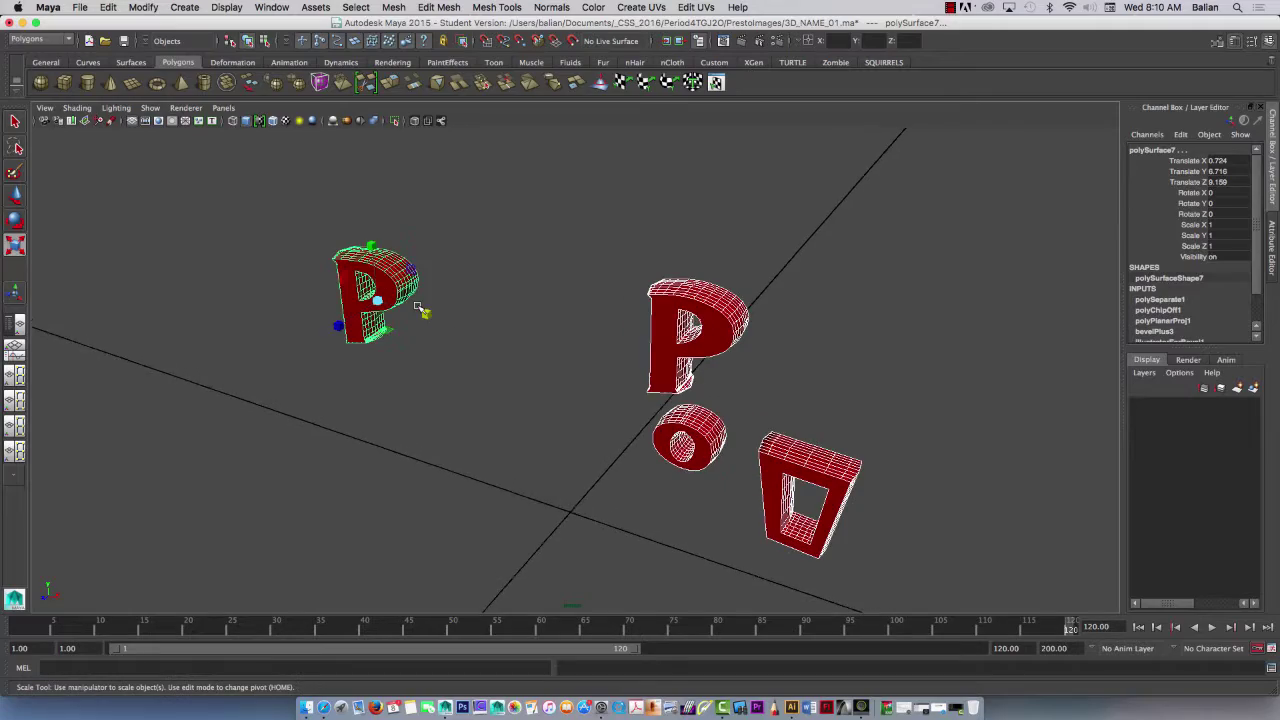
left_click_drag(385, 302, 565, 418)
mouse_move(463, 363)
left_mouse_down("alt")
mouse_move(449, 343)
mouse_move(494, 344)
mouse_move(465, 346)
left_mouse_up("alt")
scroll(465, 348, "down", 3)
scroll(465, 348, "up", 3)
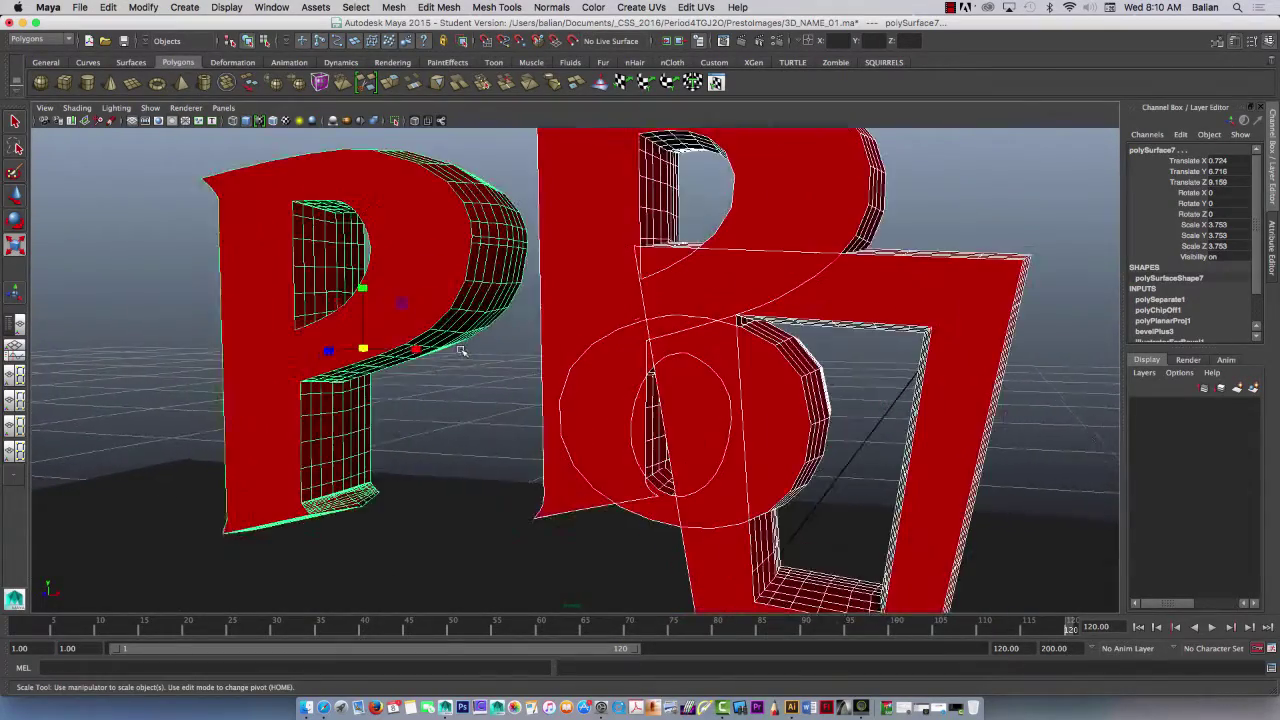
middle_click_drag(465, 348, 445, 331, "alt")
scroll(444, 331, "down", 5)
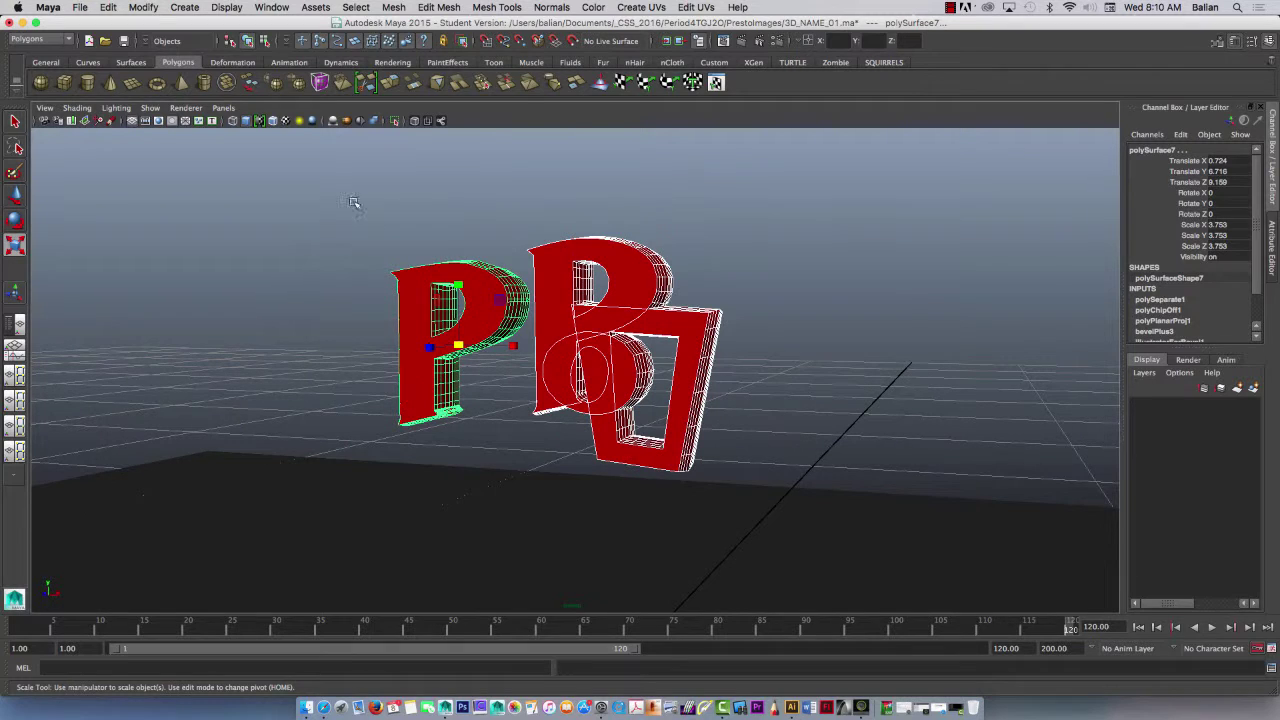
Step: Select the letter O on its own with the Move tool and bring it slightly forward along Z to about 9.316
left_click(15, 196)
left_click(388, 231)
left_click(433, 274)
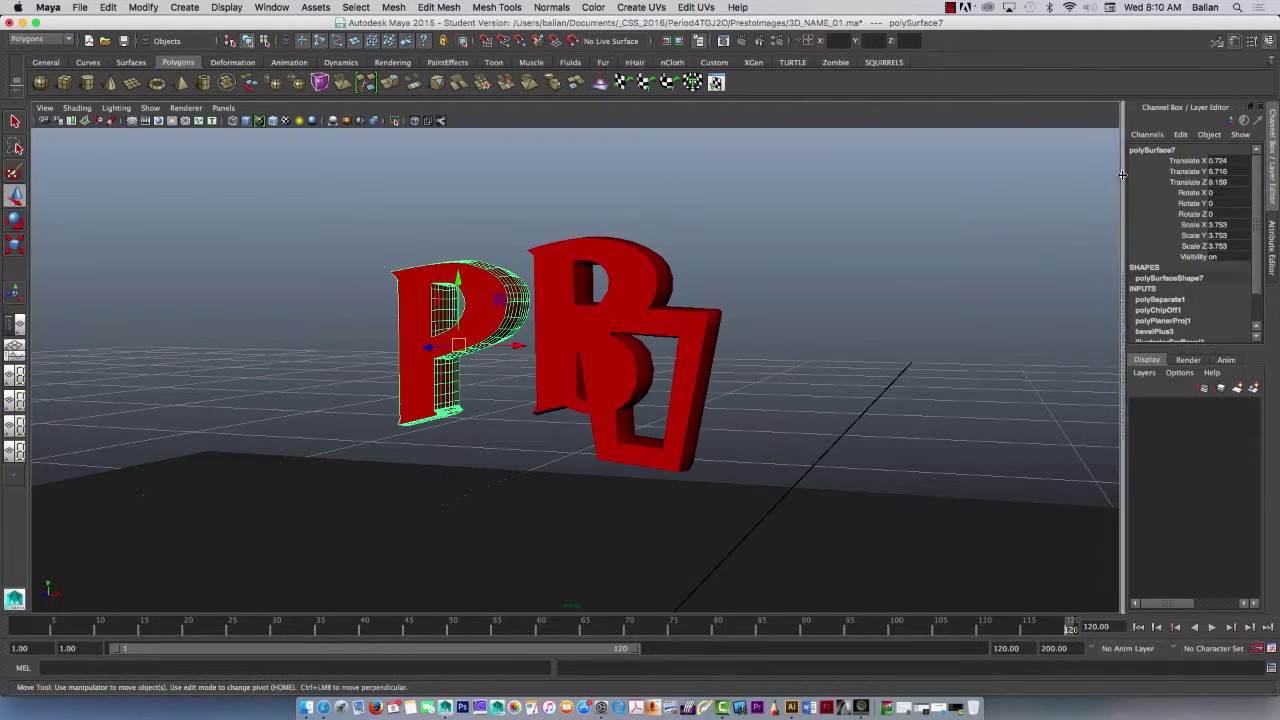
left_click(643, 270)
left_click(630, 413)
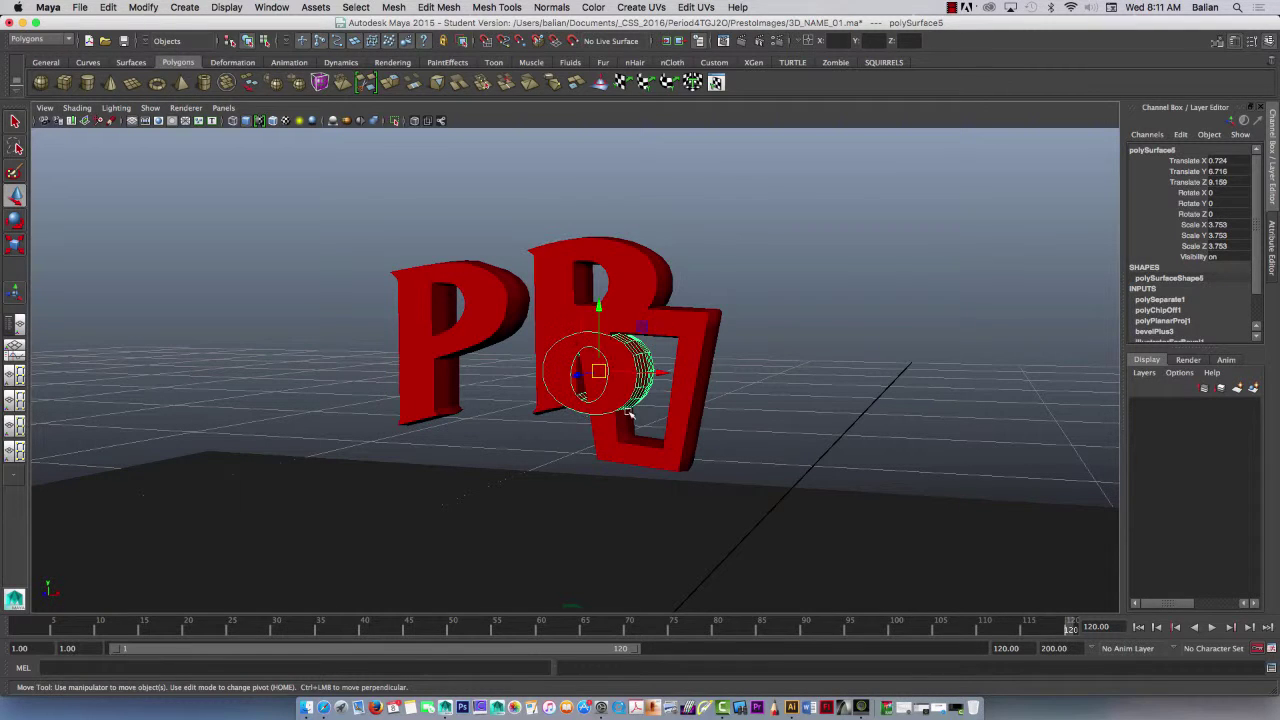
left_click_drag(580, 377, 568, 378)
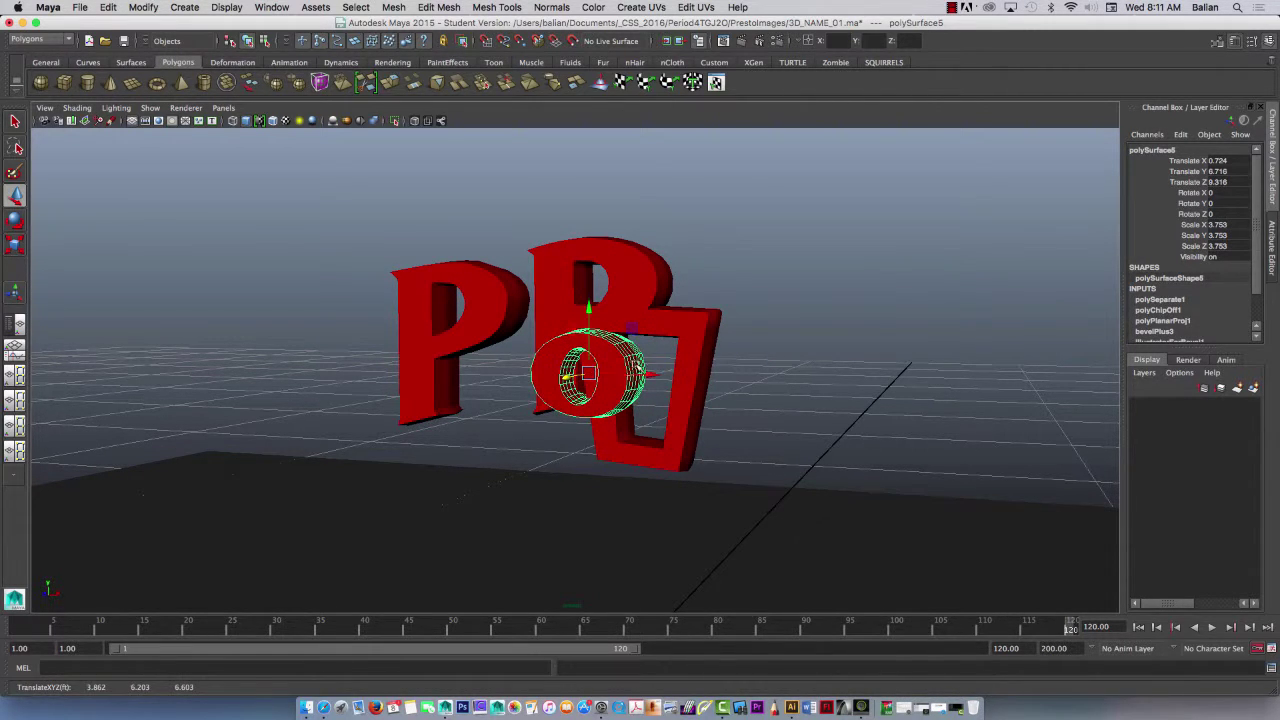
left_click_drag(596, 297, 571, 324, "alt")
left_click_drag(564, 411, 569, 406)
Step: Select the second P behind the O and move it to about 9.16 along Z and about 0.685 along X
left_click(580, 350)
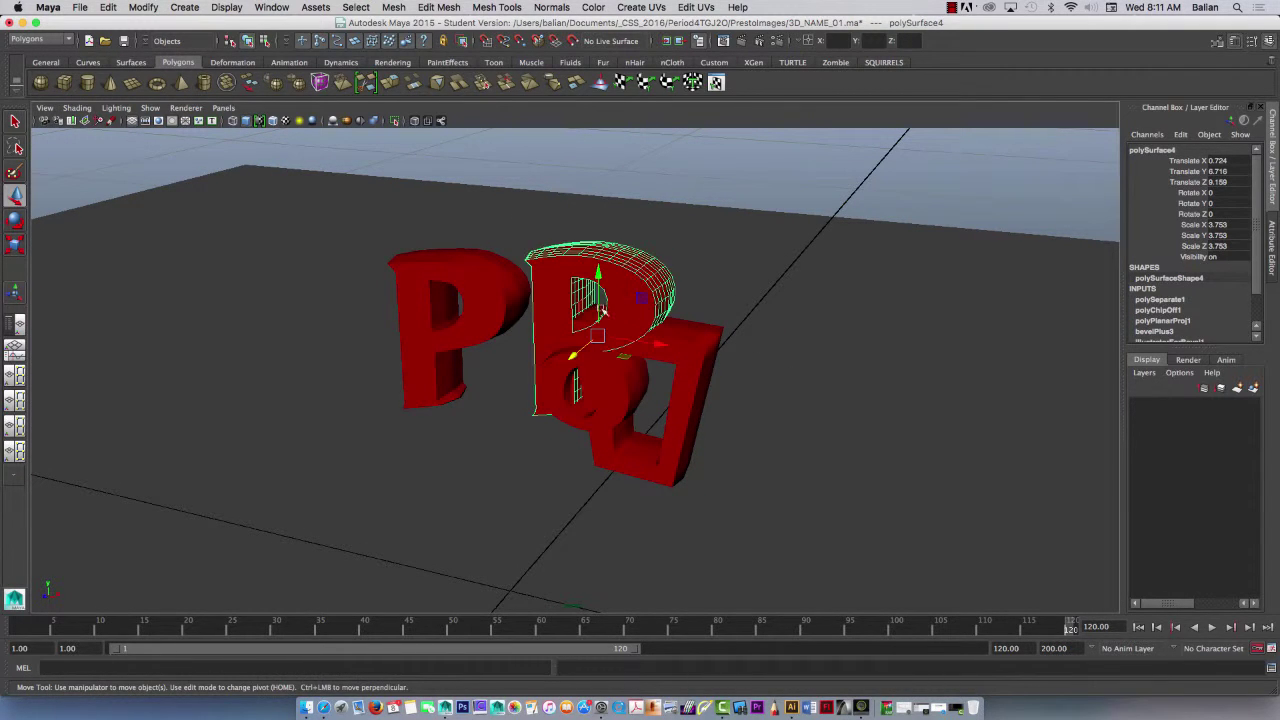
left_click_drag(580, 351, 579, 351)
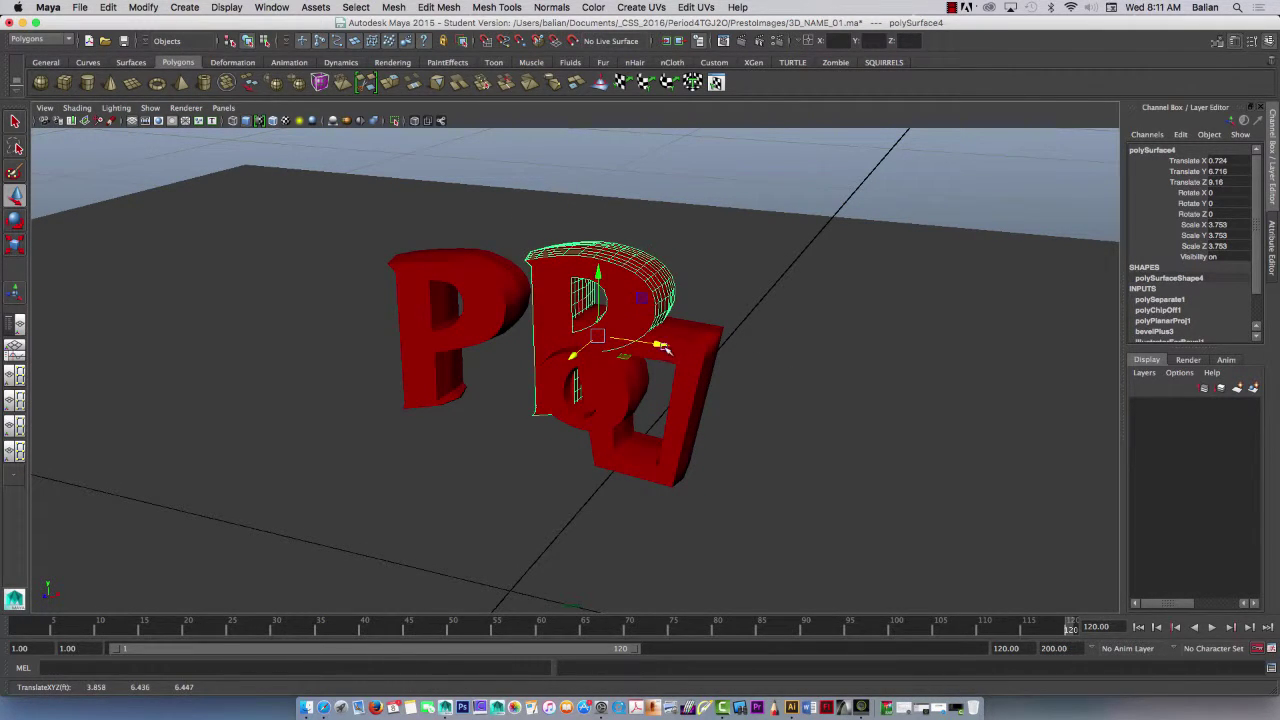
left_click_drag(660, 345, 613, 325)
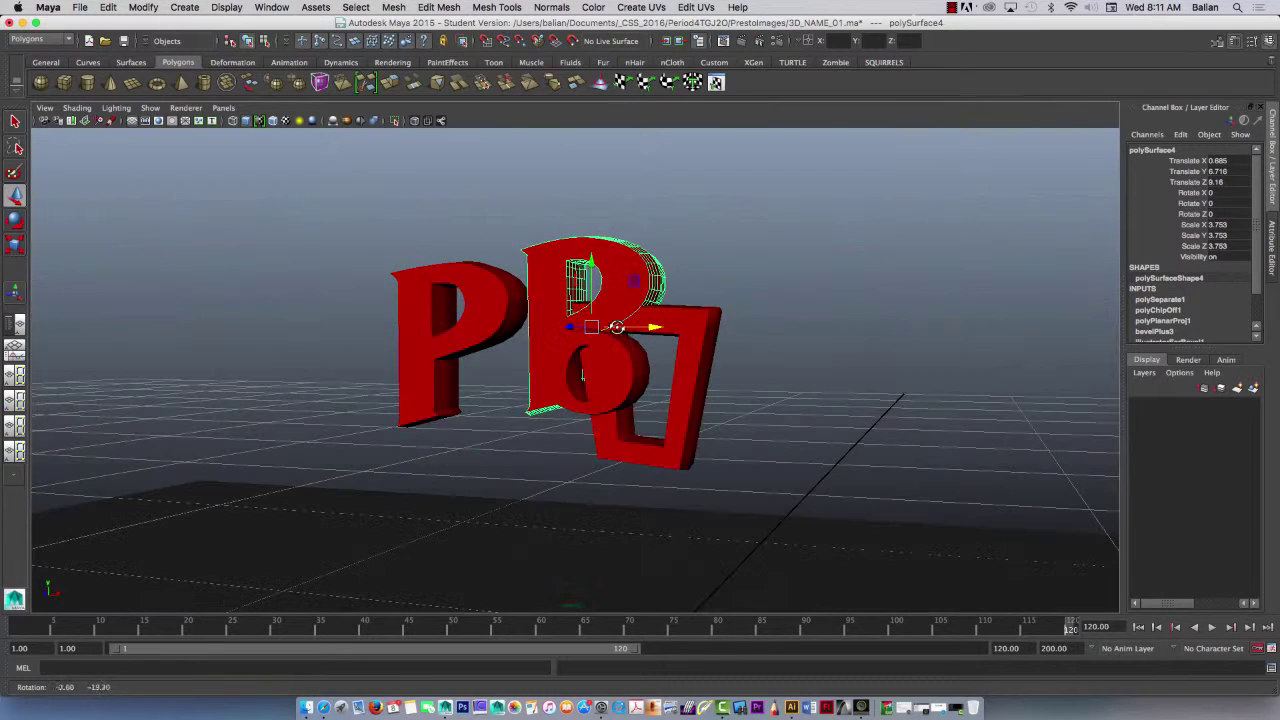
Step: Move the rectangular frame along X to about 0.791 and the separate P away from the group to about -1.582
left_click(691, 329)
left_click_drag(711, 386, 723, 387)
left_click(468, 333)
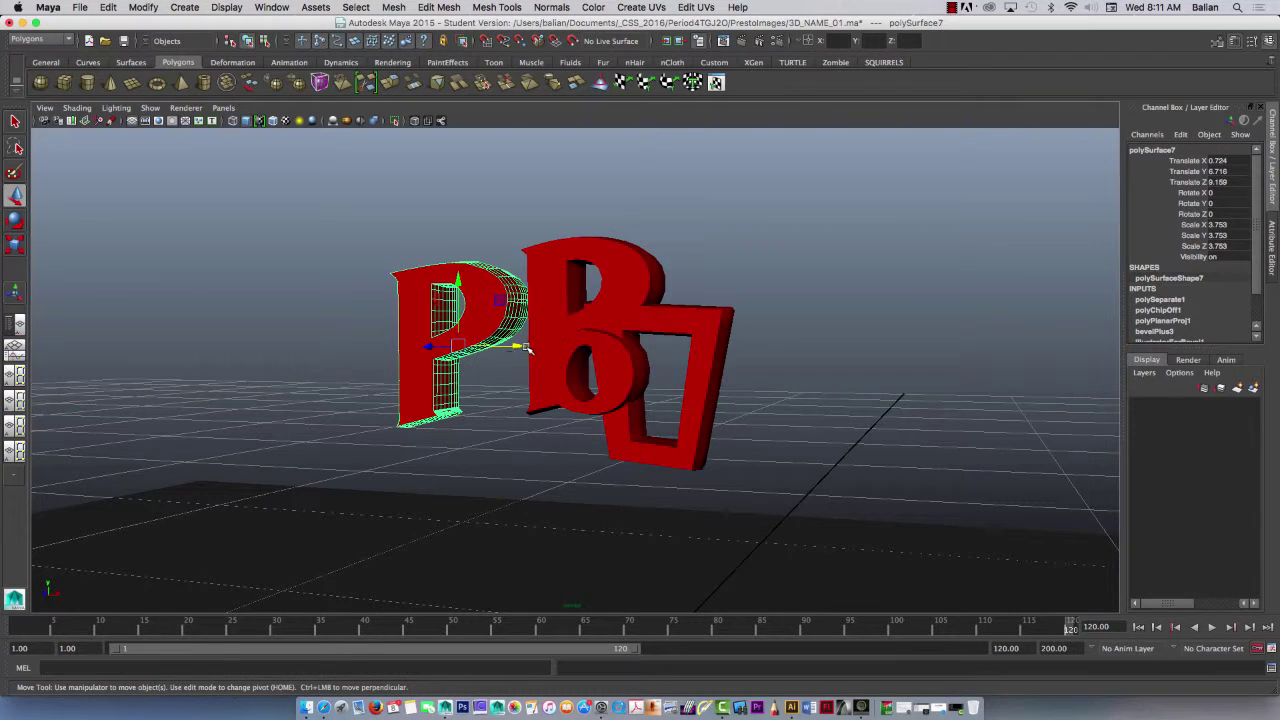
left_click_drag(527, 349, 243, 366)
left_click(396, 361)
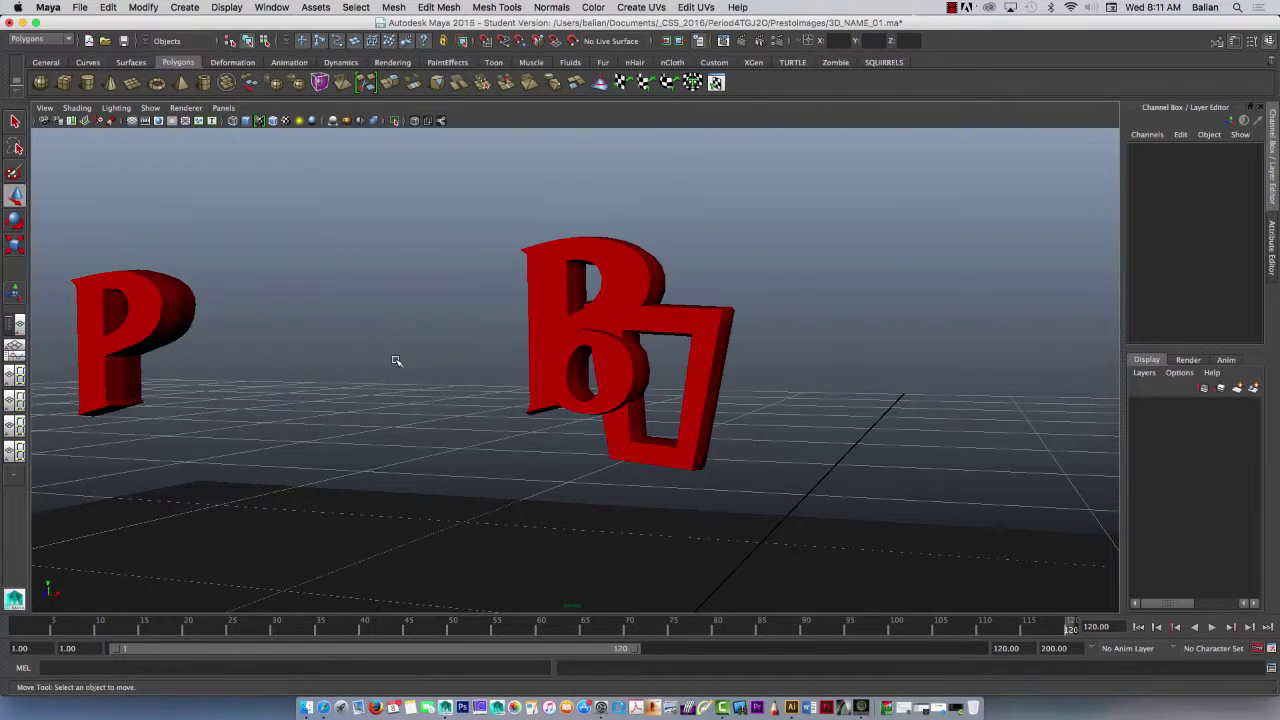
Step: Rename the rectangular frame object as Frame
left_click(668, 322)
double_click(1155, 150)
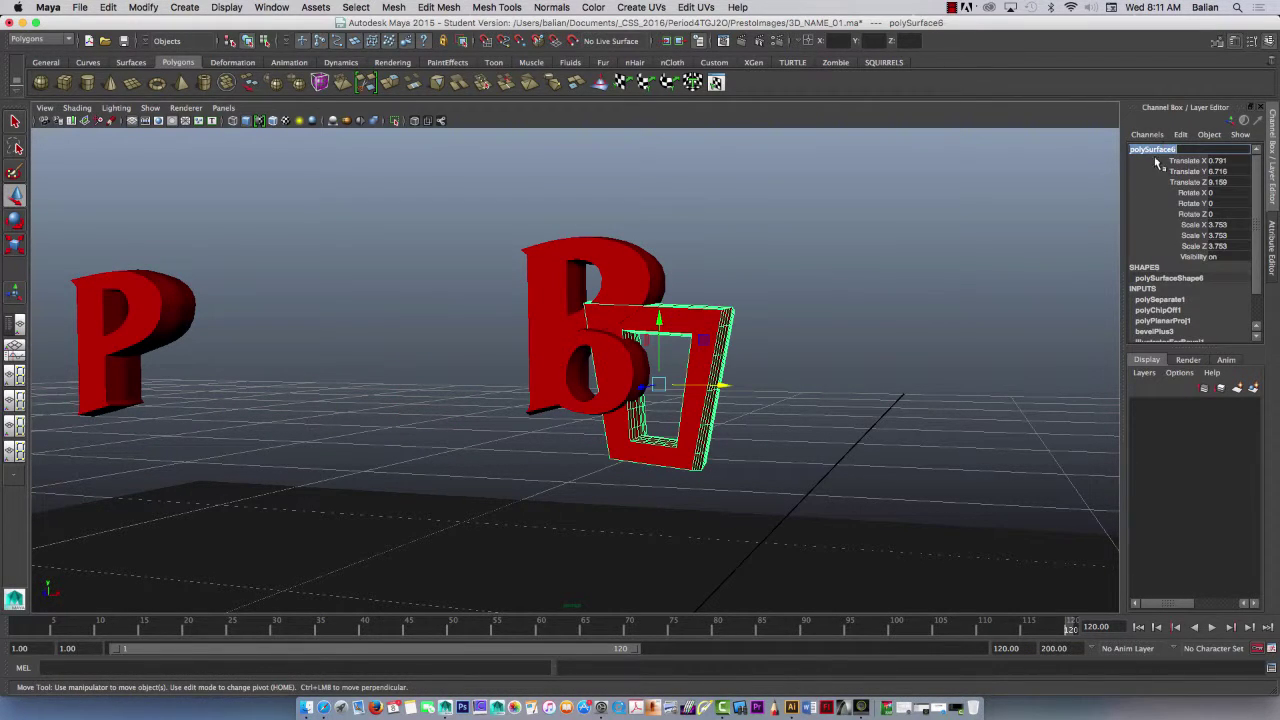
type("Square")
key("Return")
type("Frame")
key("Return")
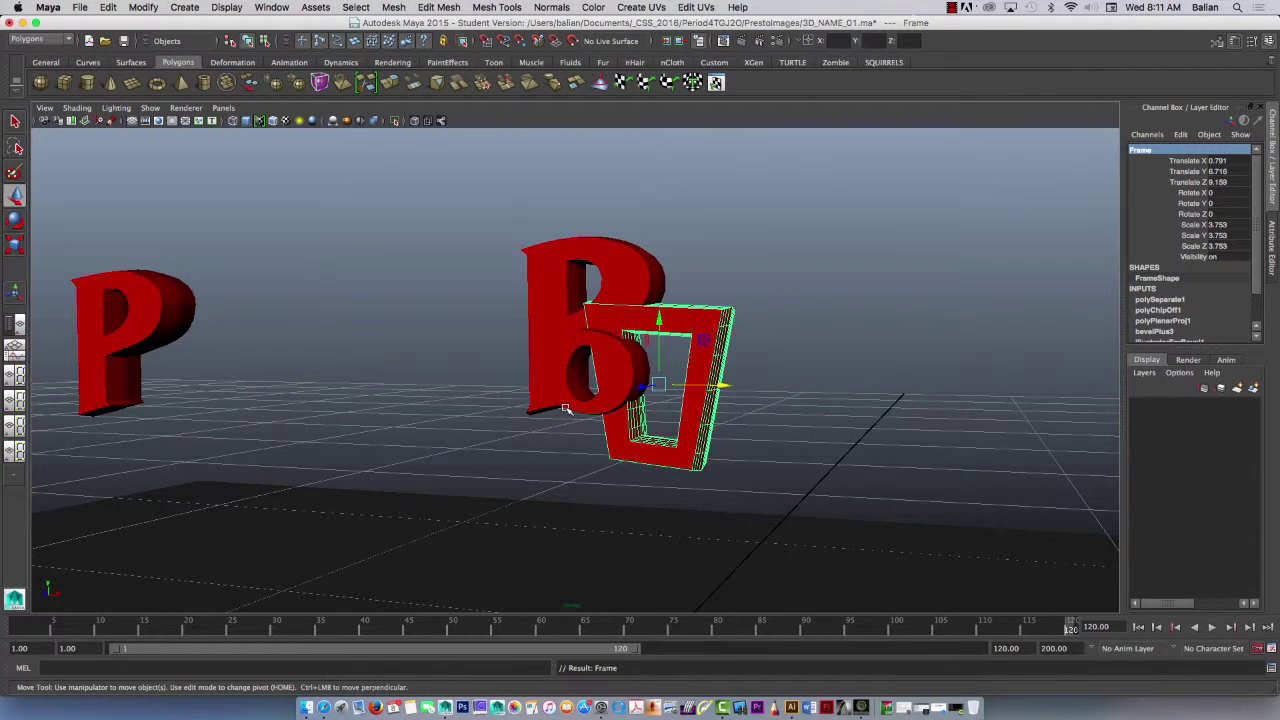
Step: Rename the letter O object as Geo_O
left_click(613, 407)
double_click(1153, 149)
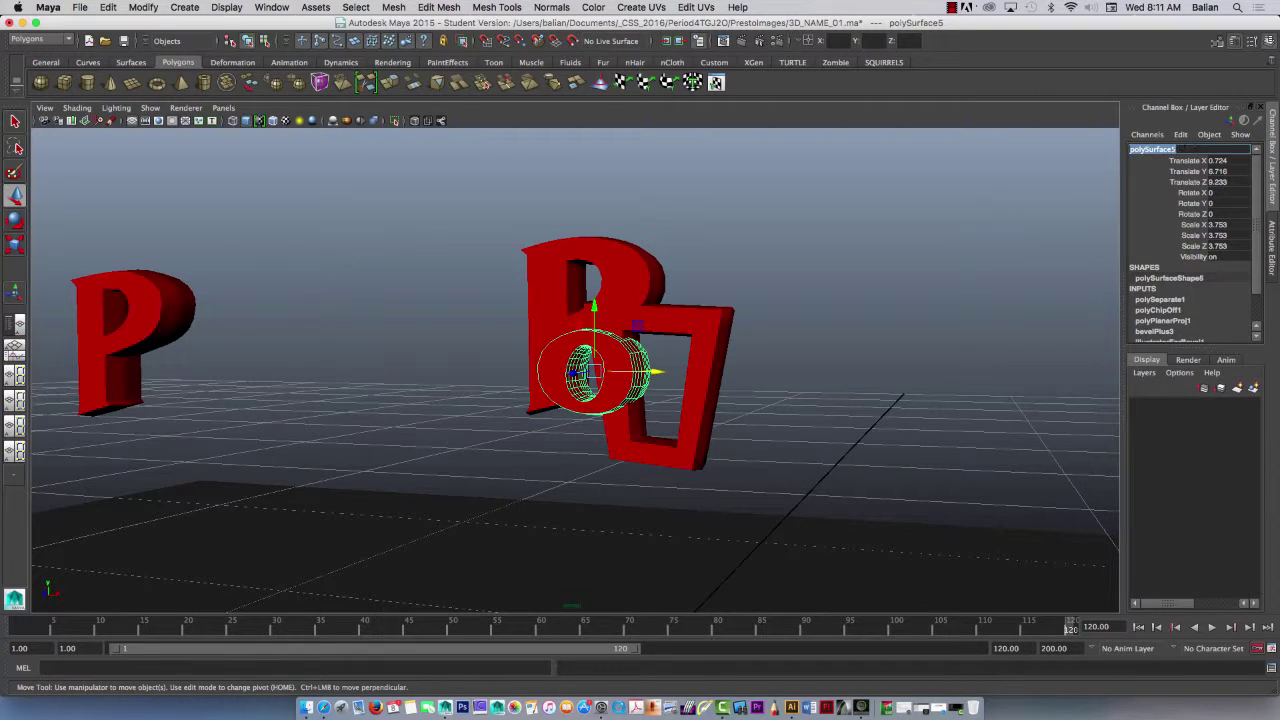
type("O")
key("Return")
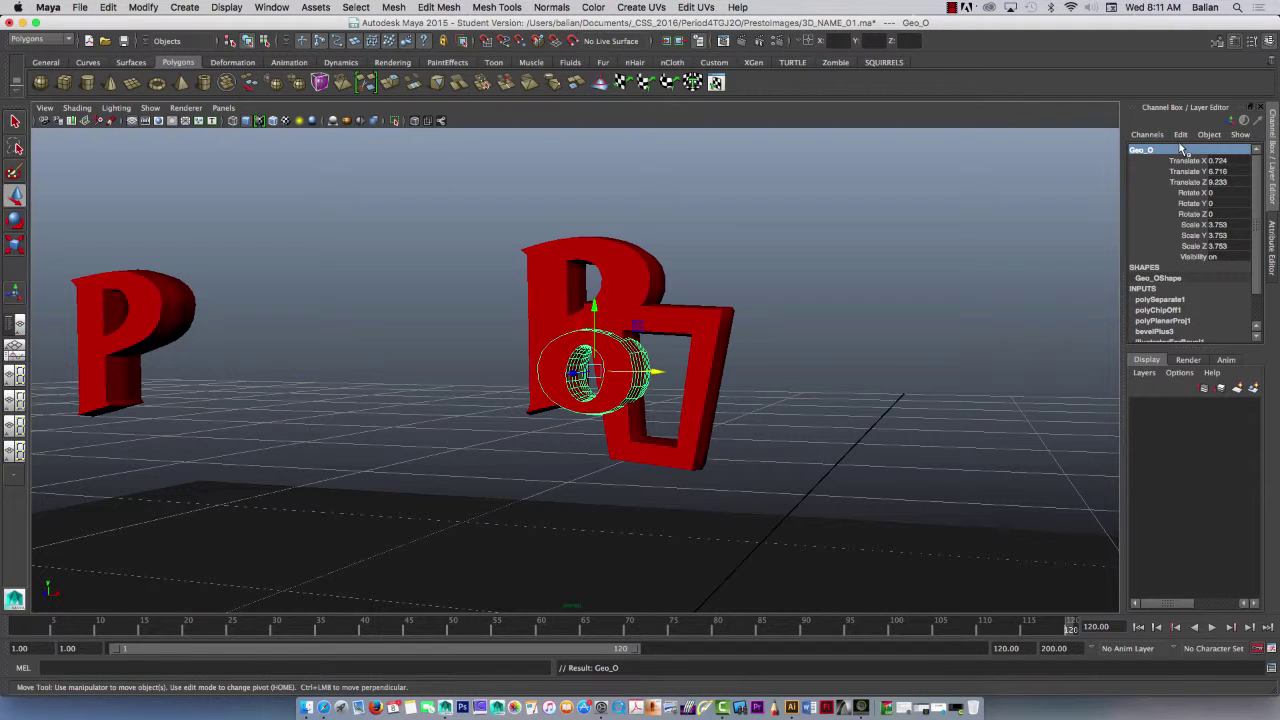
Step: Rename the P behind the O as Geo_P
left_click(614, 261)
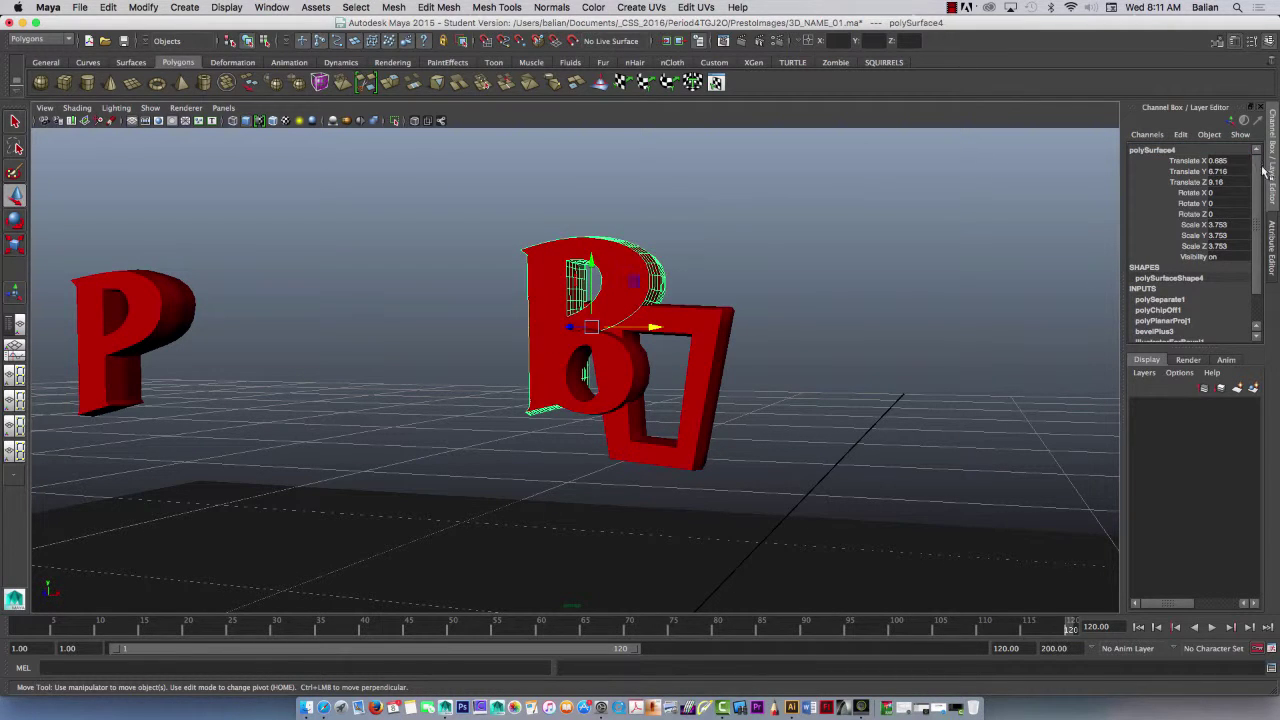
double_click(1195, 150)
type("G")
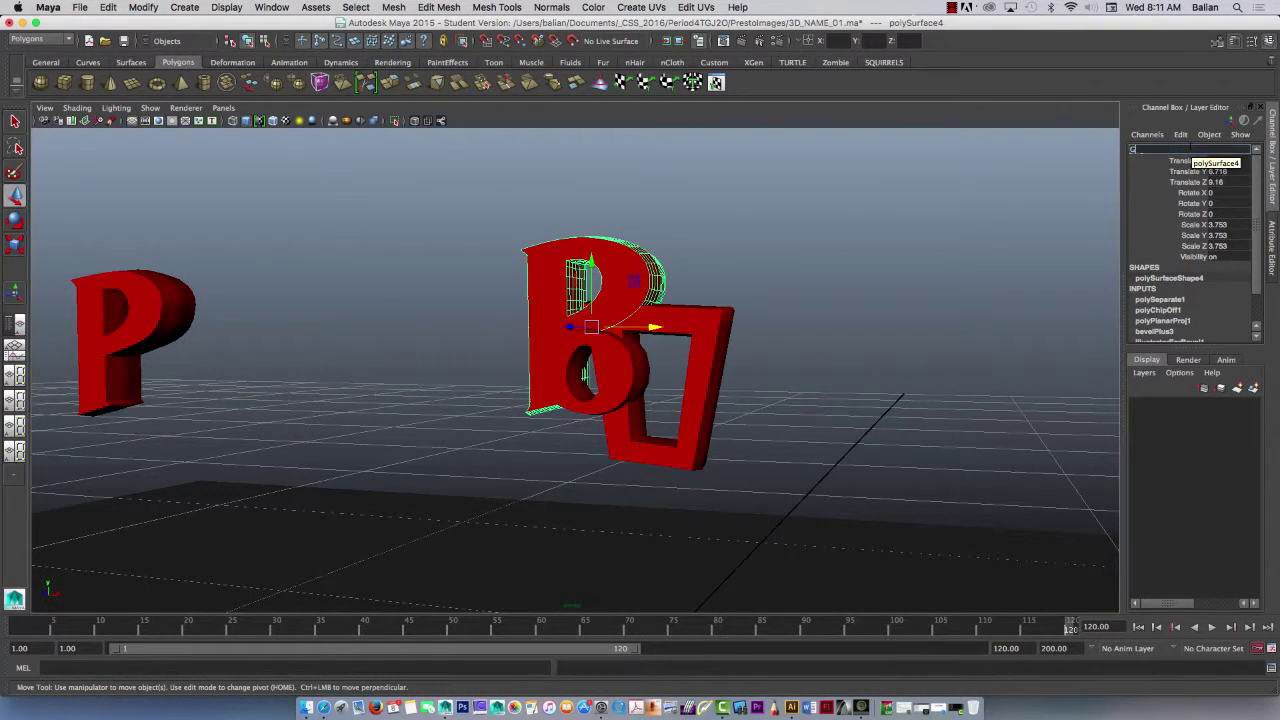
type("eo_P")
key("Return")
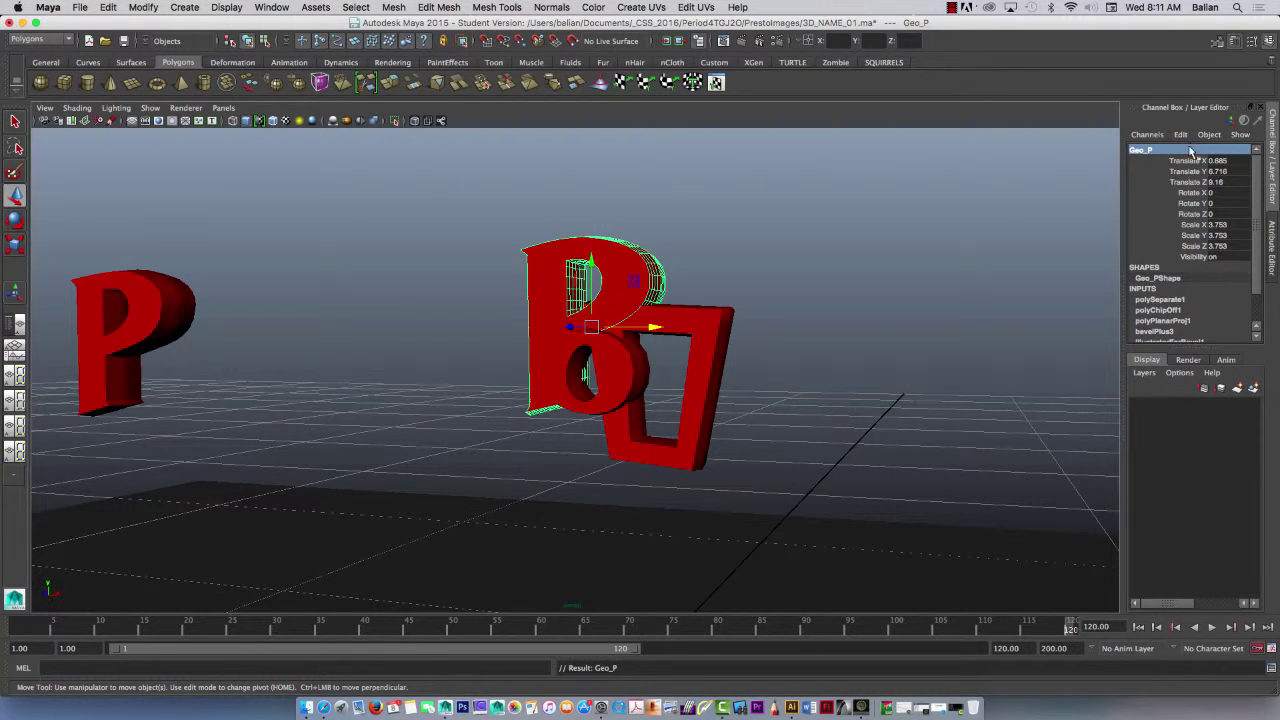
Step: Rename the P standing apart from the group as Geo_P1 and clear the selection
left_click(150, 304)
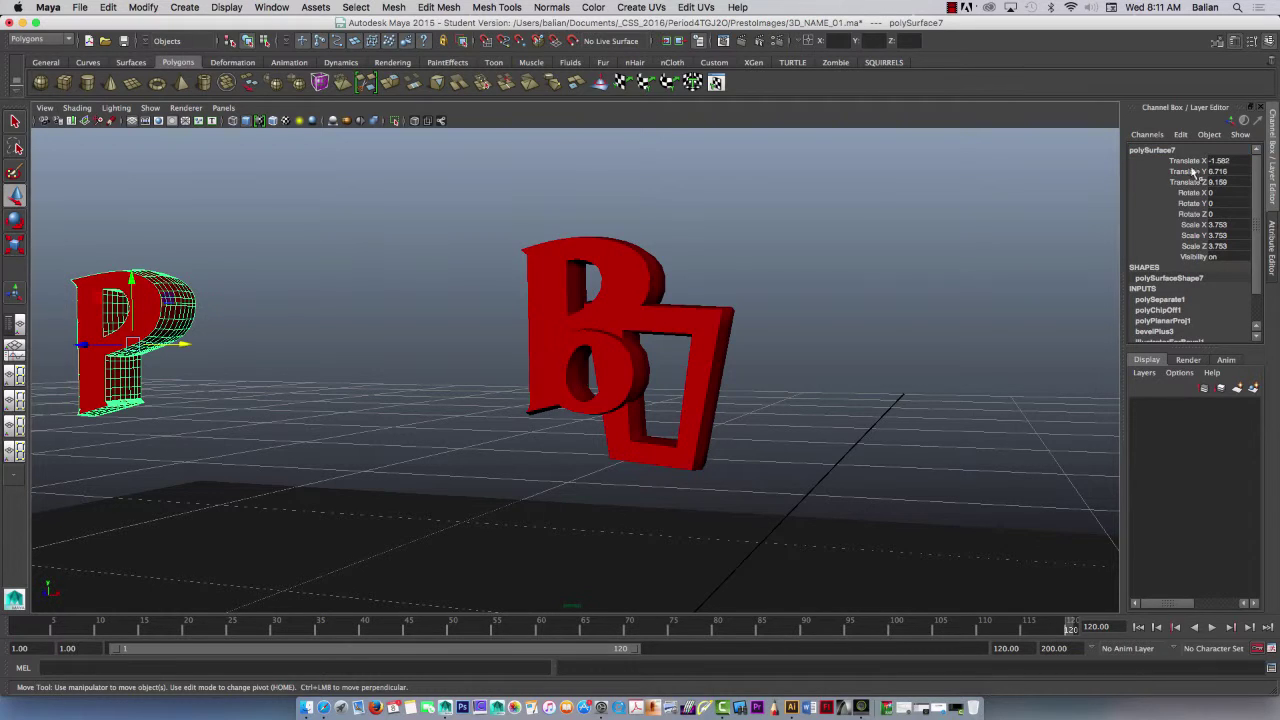
double_click(1185, 152)
type("Geo")
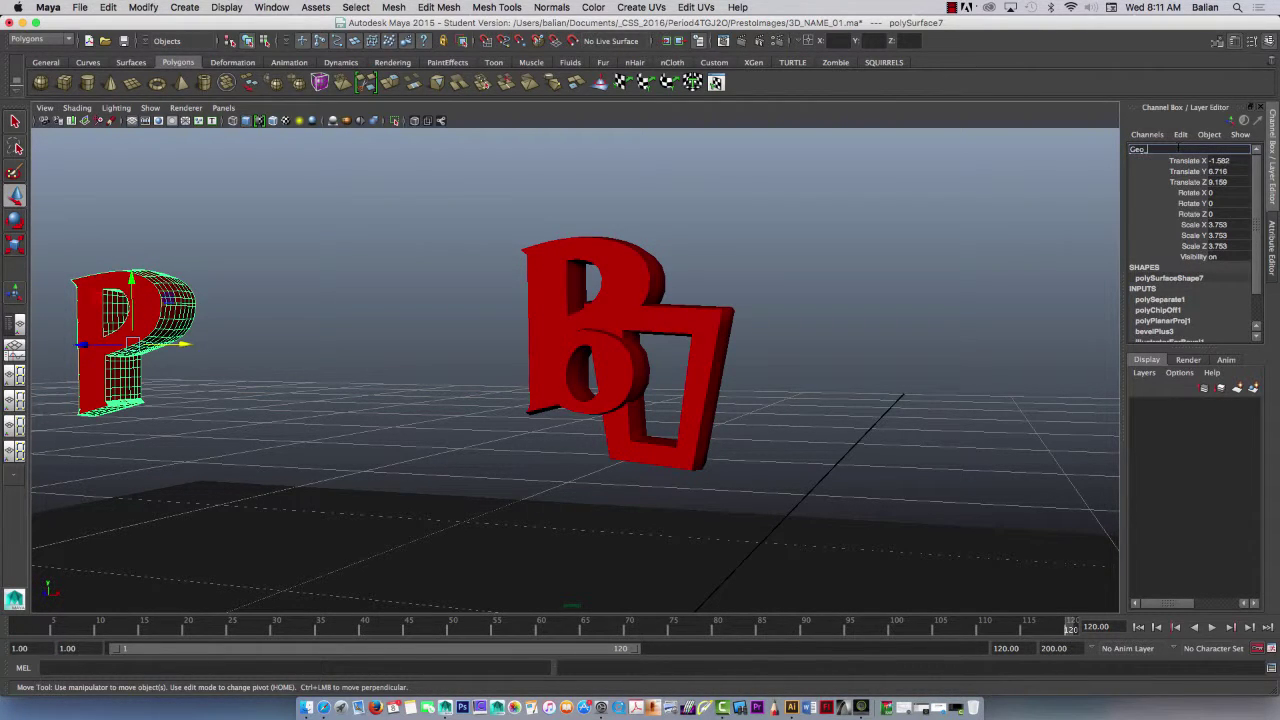
type("_P1")
key("Return")
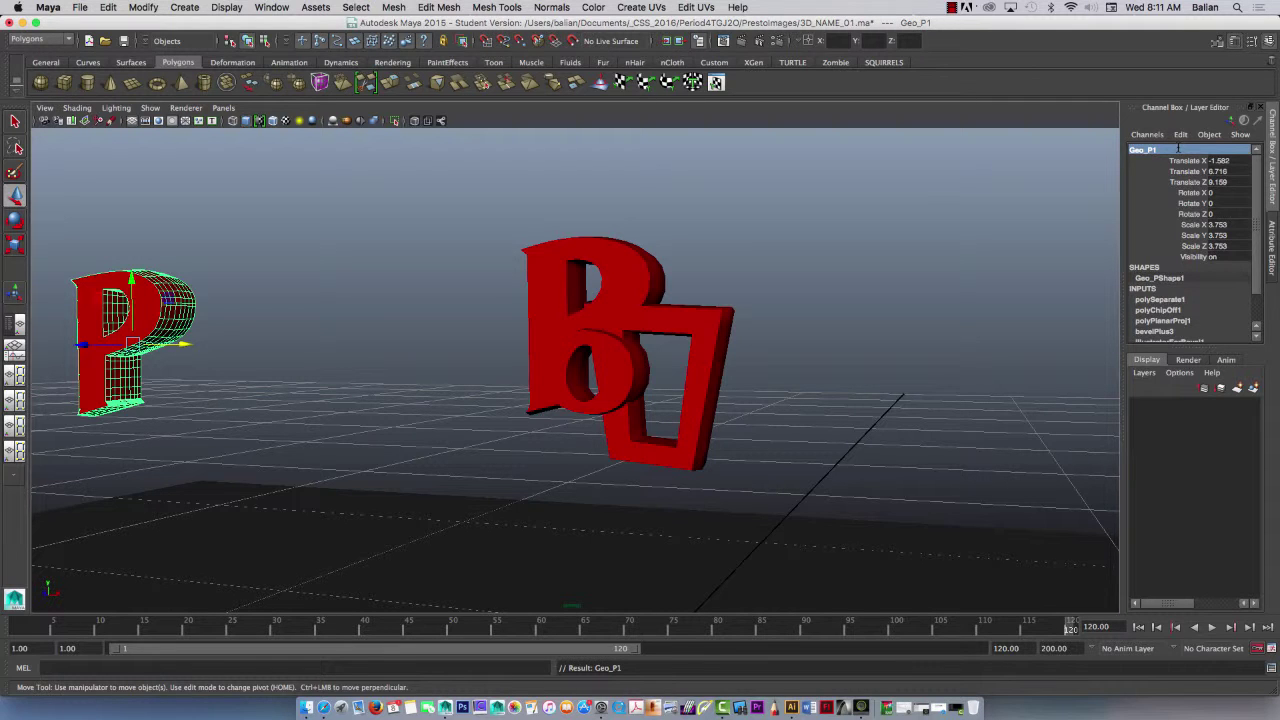
left_click(558, 286)
left_click(450, 270)
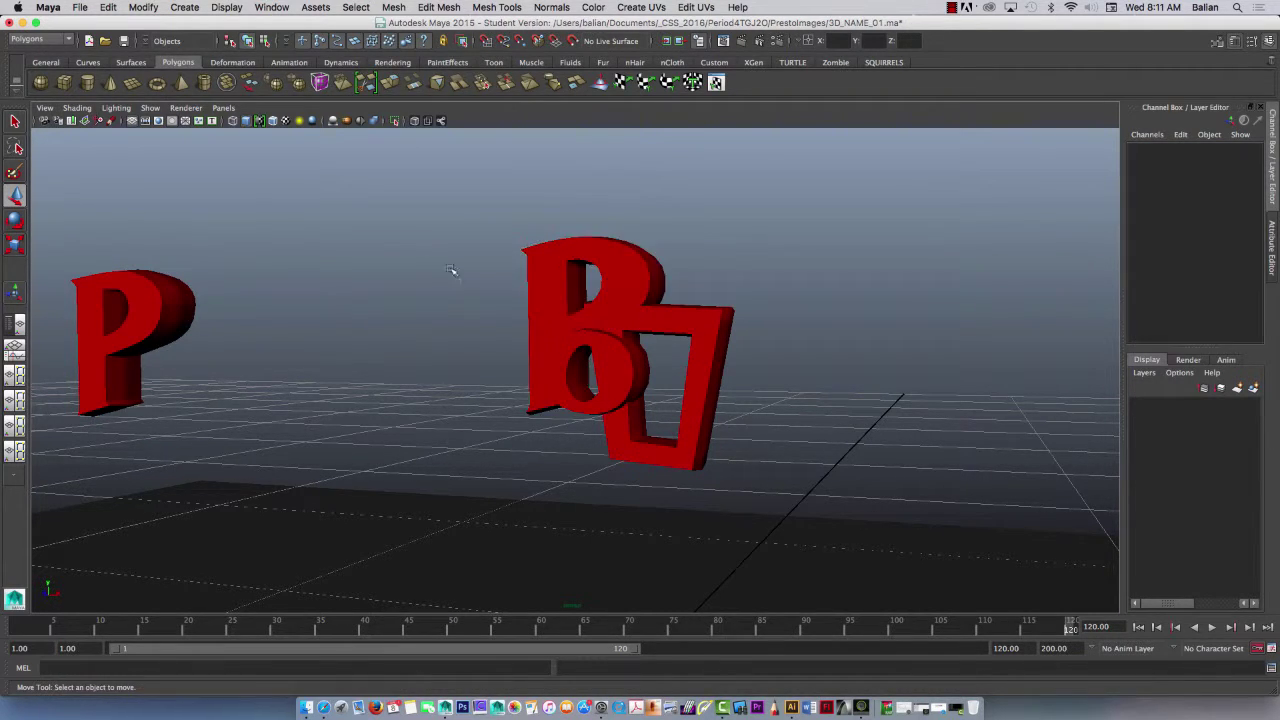
Step: Scale the Frame object uniformly on all three axes to about 8.285
mouse_move(506, 343)
left_mouse_down("alt")
mouse_move(517, 357)
mouse_move(488, 347)
left_mouse_up("alt")
left_click(680, 325)
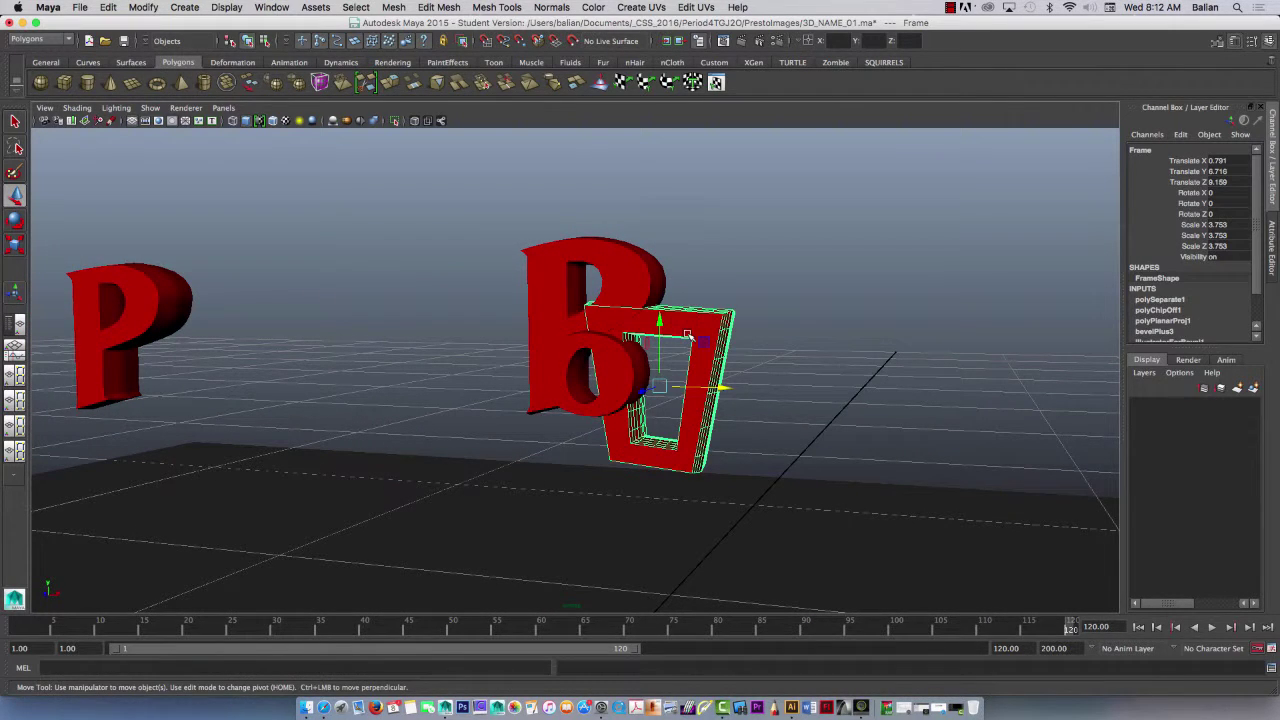
key("r")
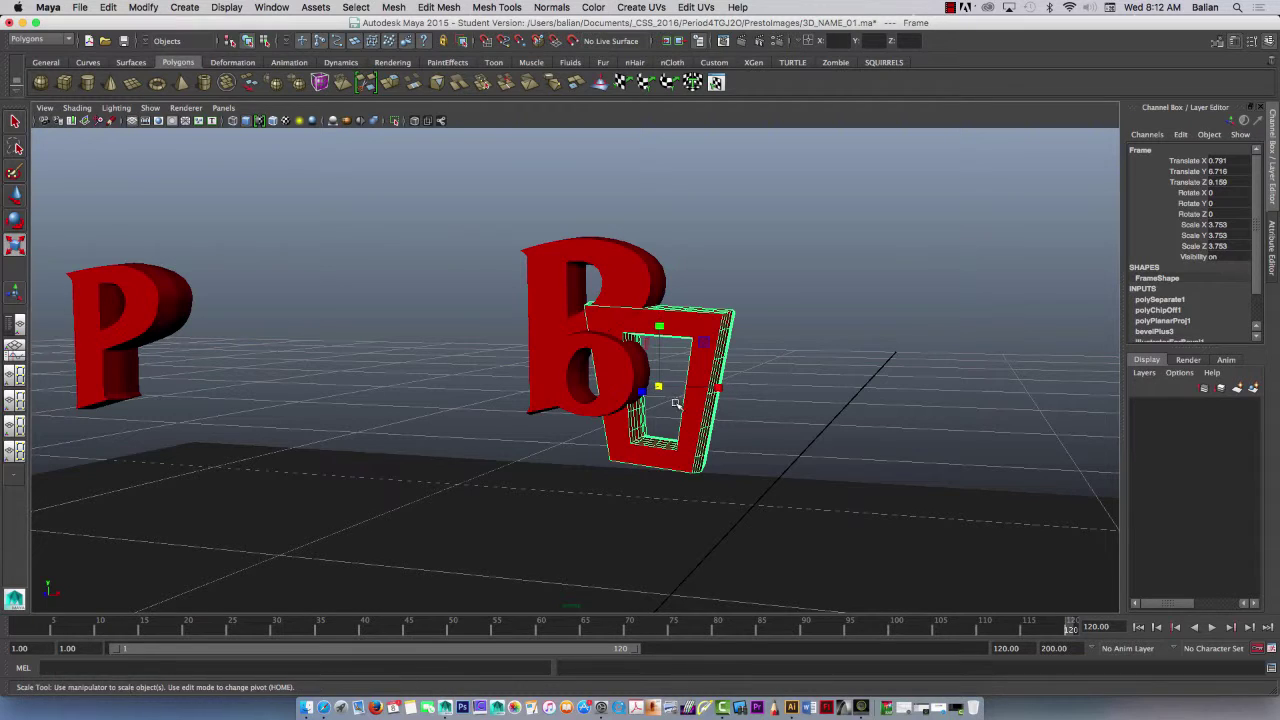
left_click_drag(660, 385, 805, 408)
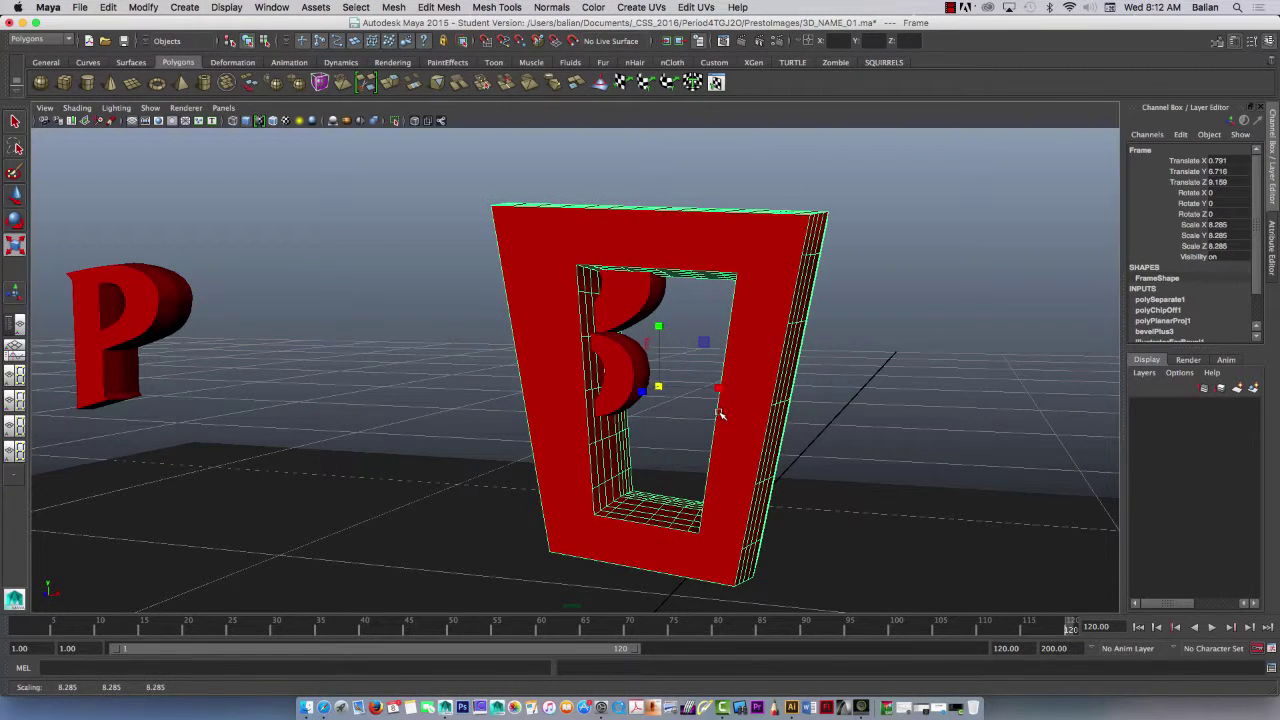
Step: Move the Frame around the P and O, to about 0.426 in X, 7.043 in Y and 8.656 in Z
key("w")
left_click_drag(720, 388, 603, 386)
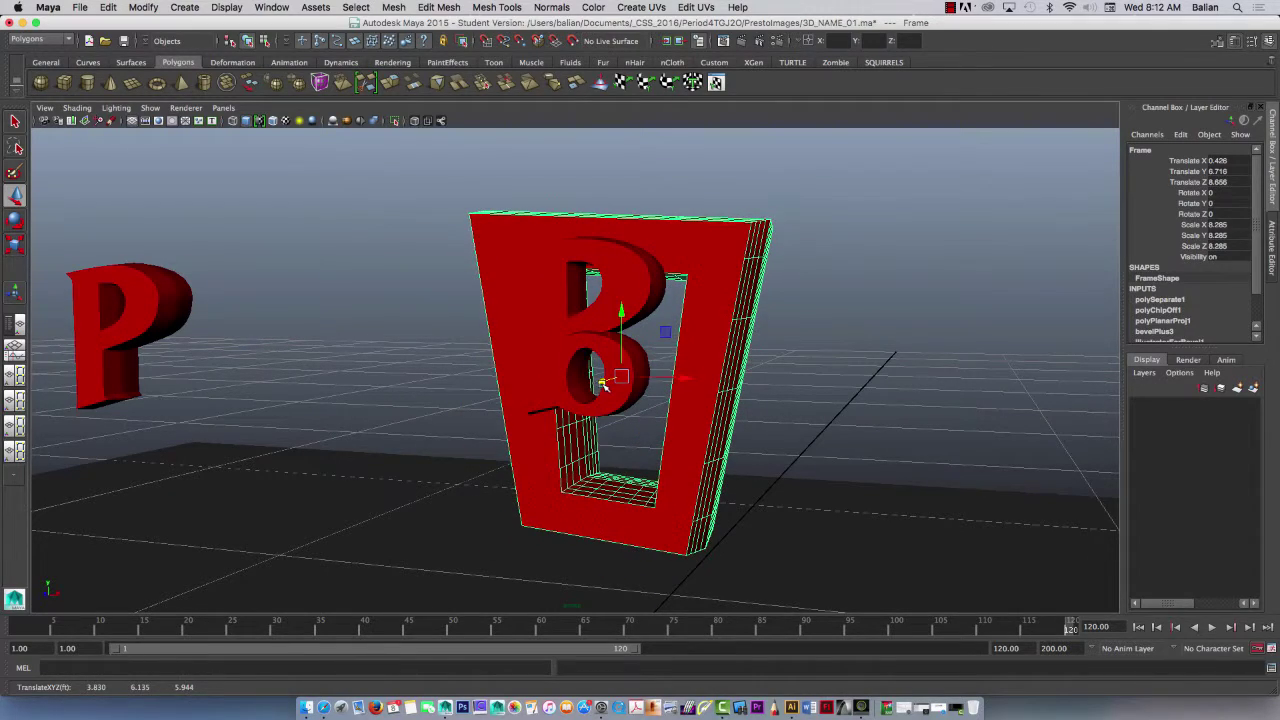
left_click_drag(621, 310, 619, 266)
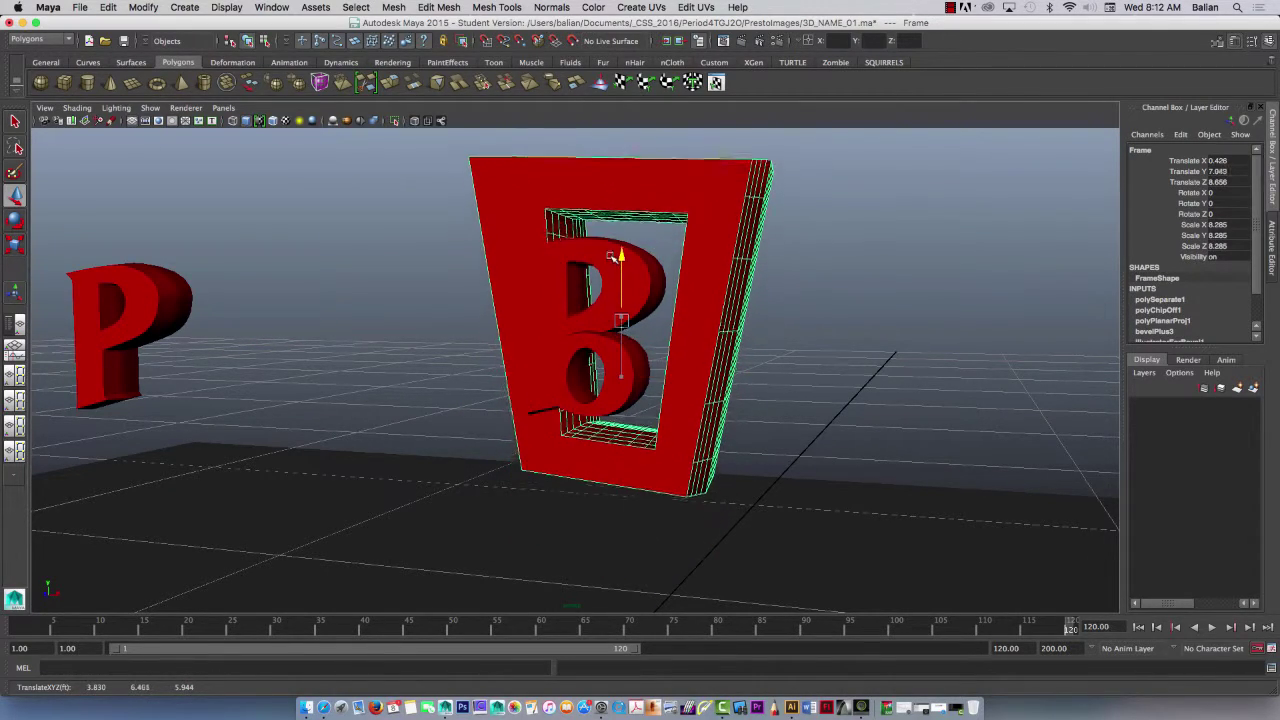
left_click_drag(443, 339, 470, 335, "alt")
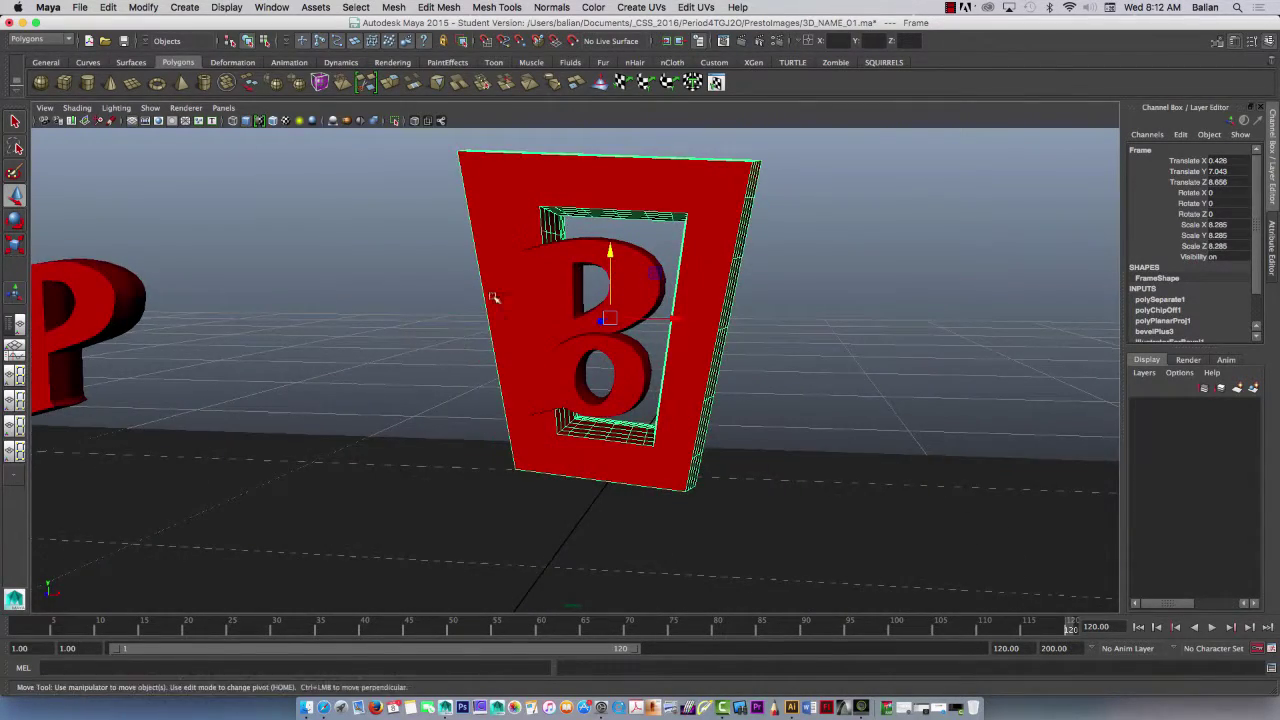
Step: Examine the attributes of the lambert1 material currently assigned to the Frame
left_click(376, 177)
left_click(521, 189)
key("ctrl+a")
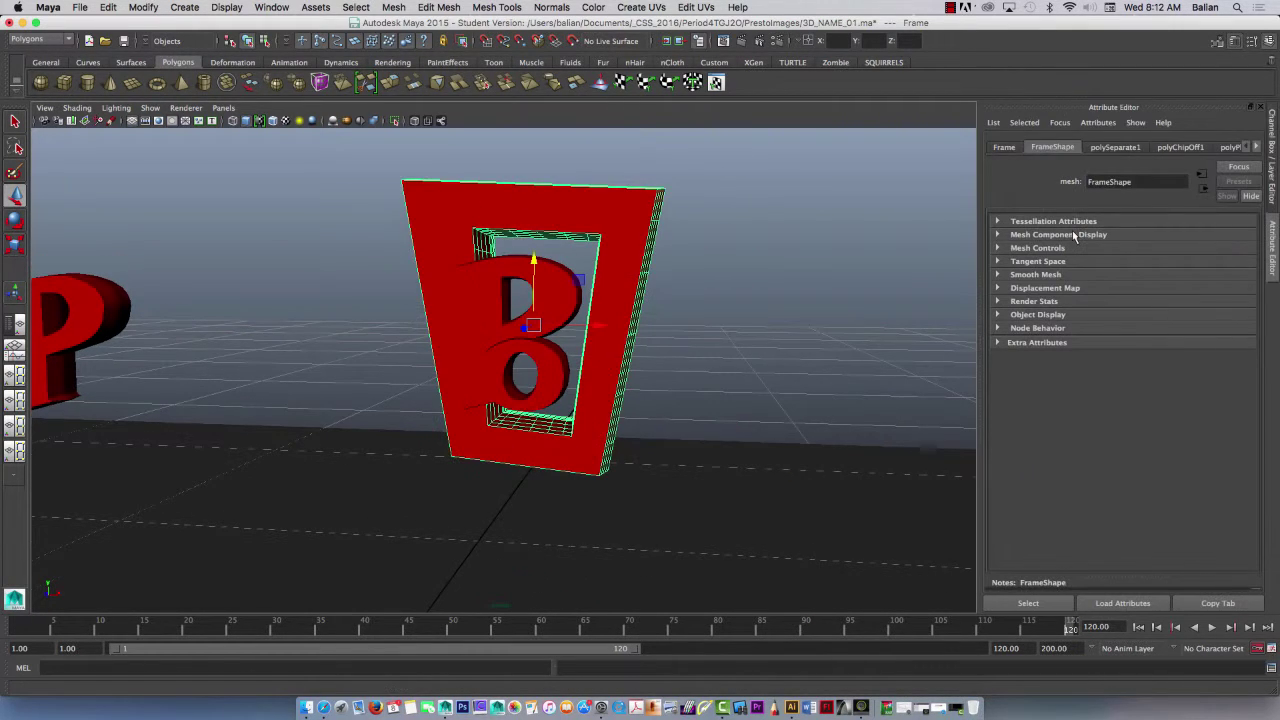
left_click(1258, 148)
left_click(1216, 148)
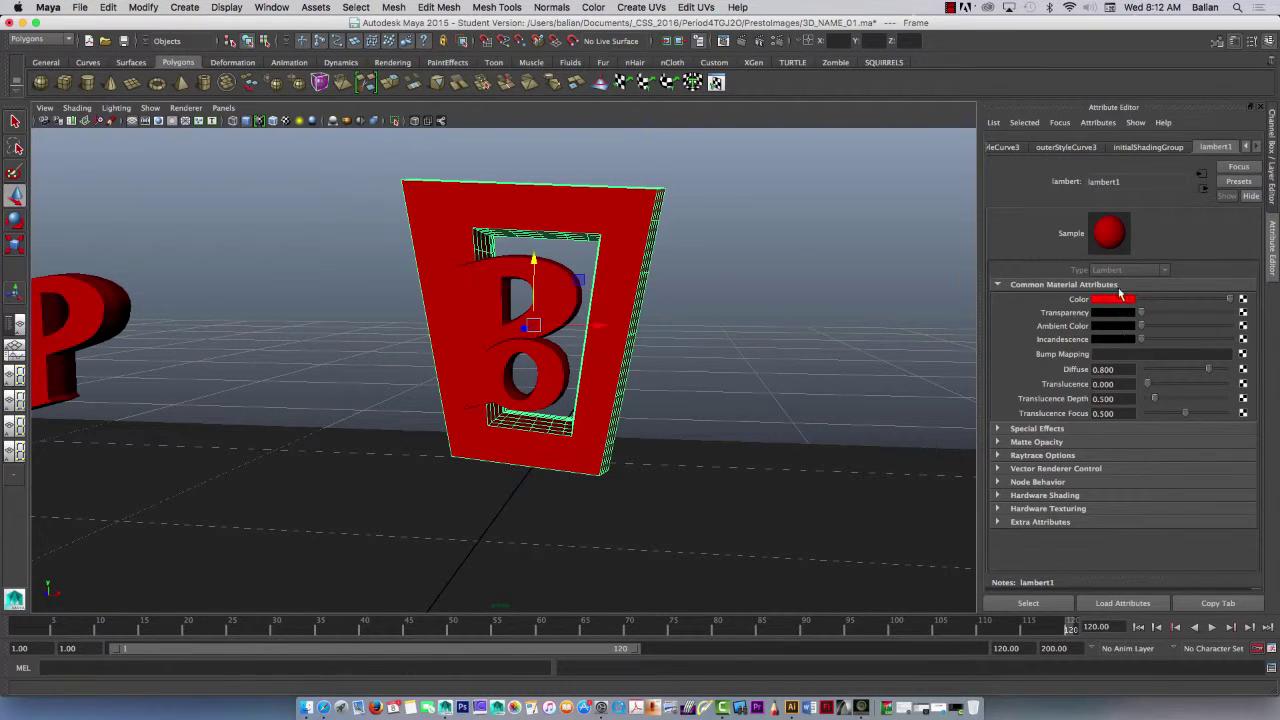
Step: Assign a new Lambert material to the Frame and name the material Frame1
middle_click_drag(360, 383, 447, 377, "alt")
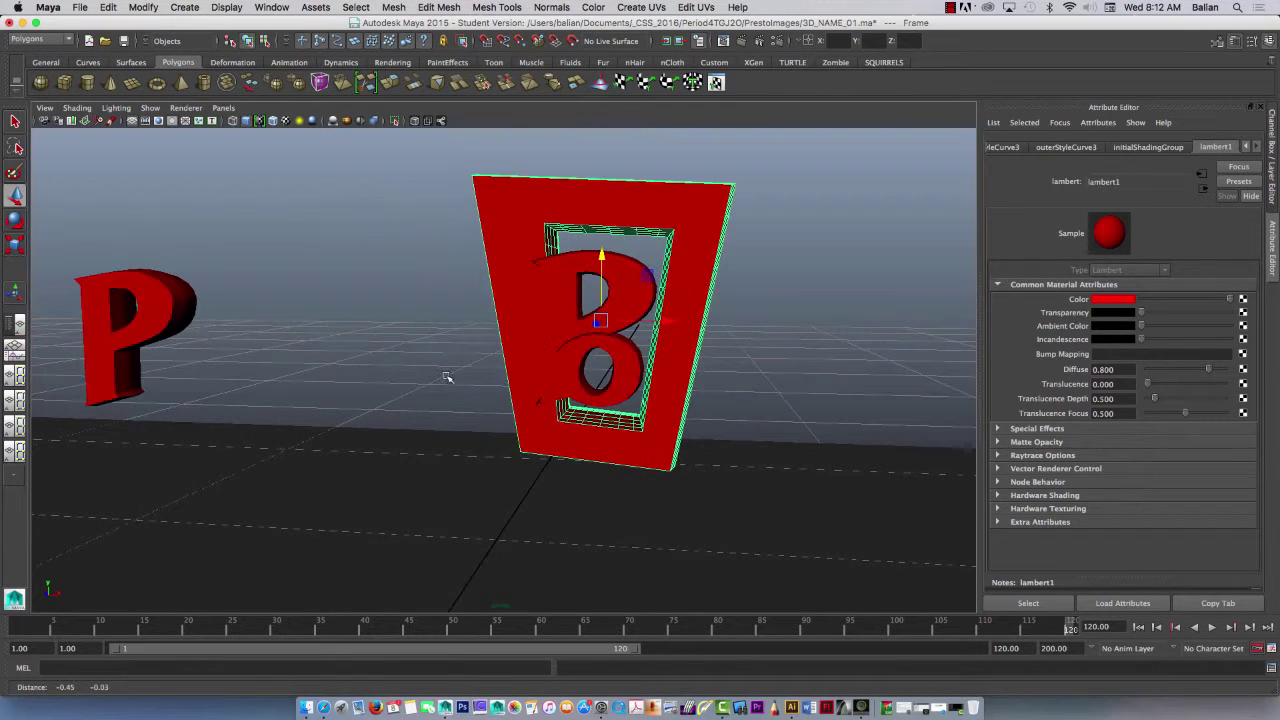
left_click_drag(447, 377, 559, 302, "alt")
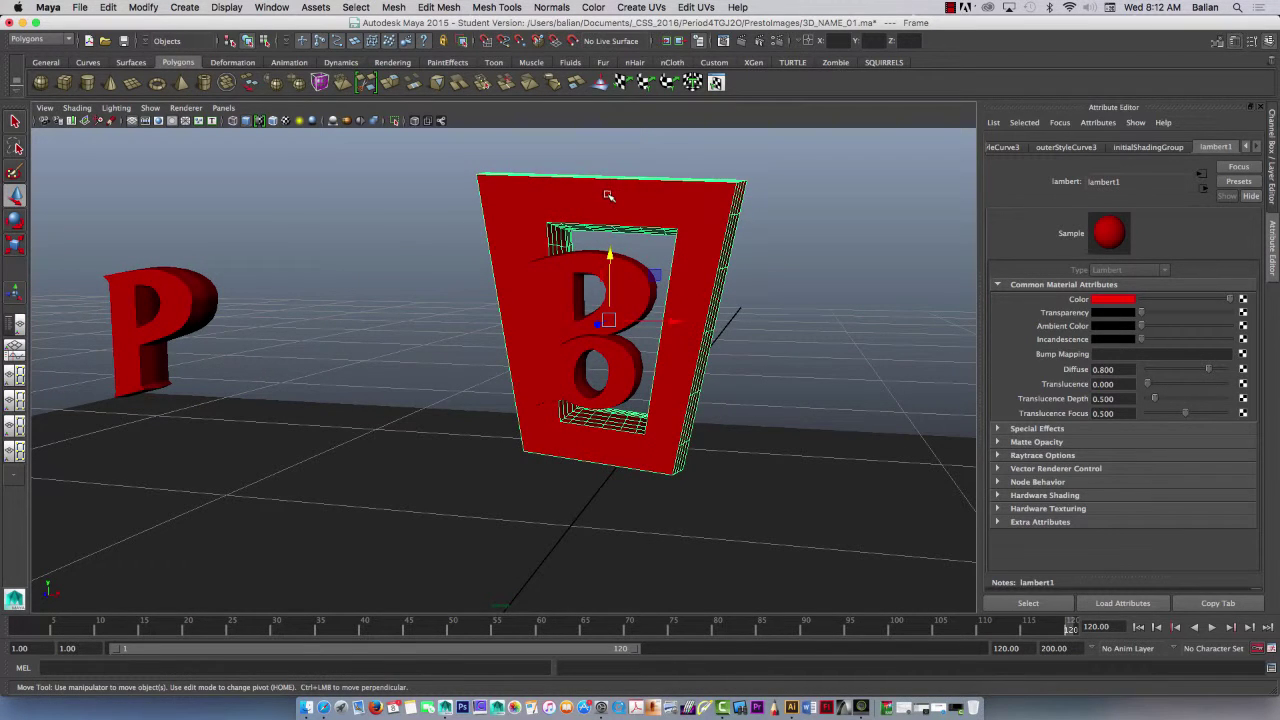
right_click_drag(607, 196, 598, 452)
left_click(531, 303)
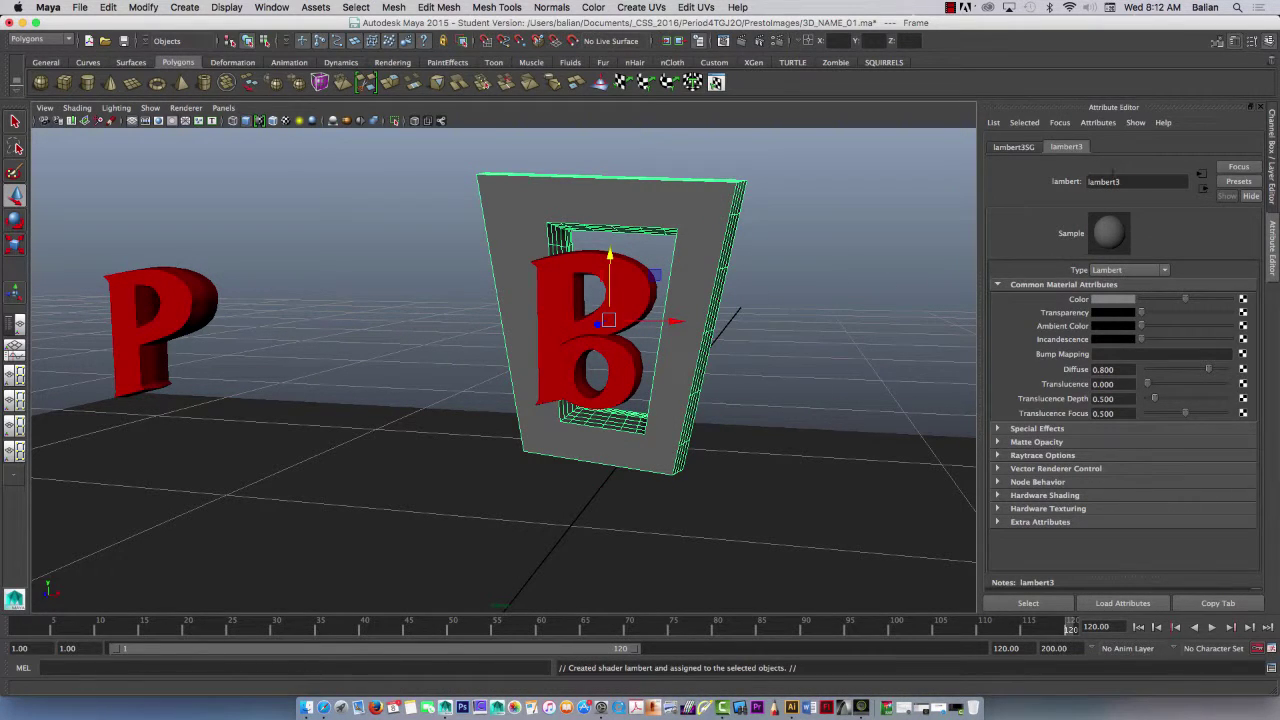
left_click_drag(1138, 182, 980, 187)
type("Frame1")
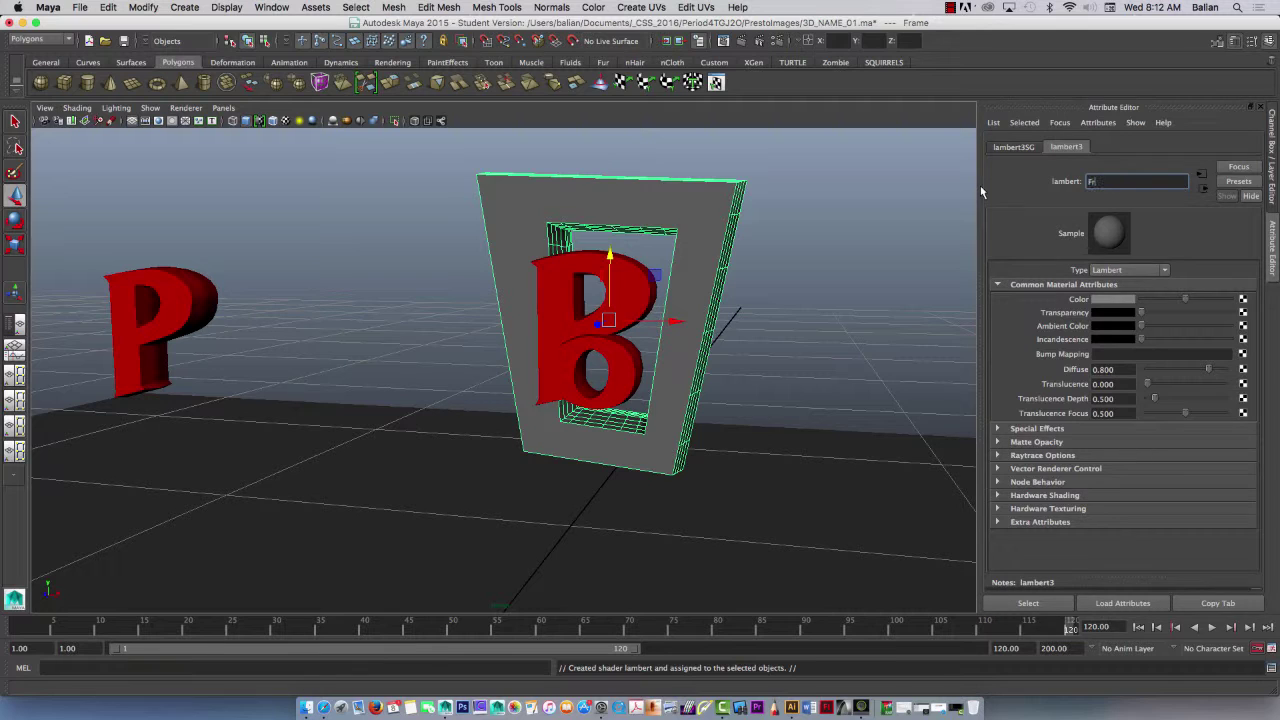
key("Return")
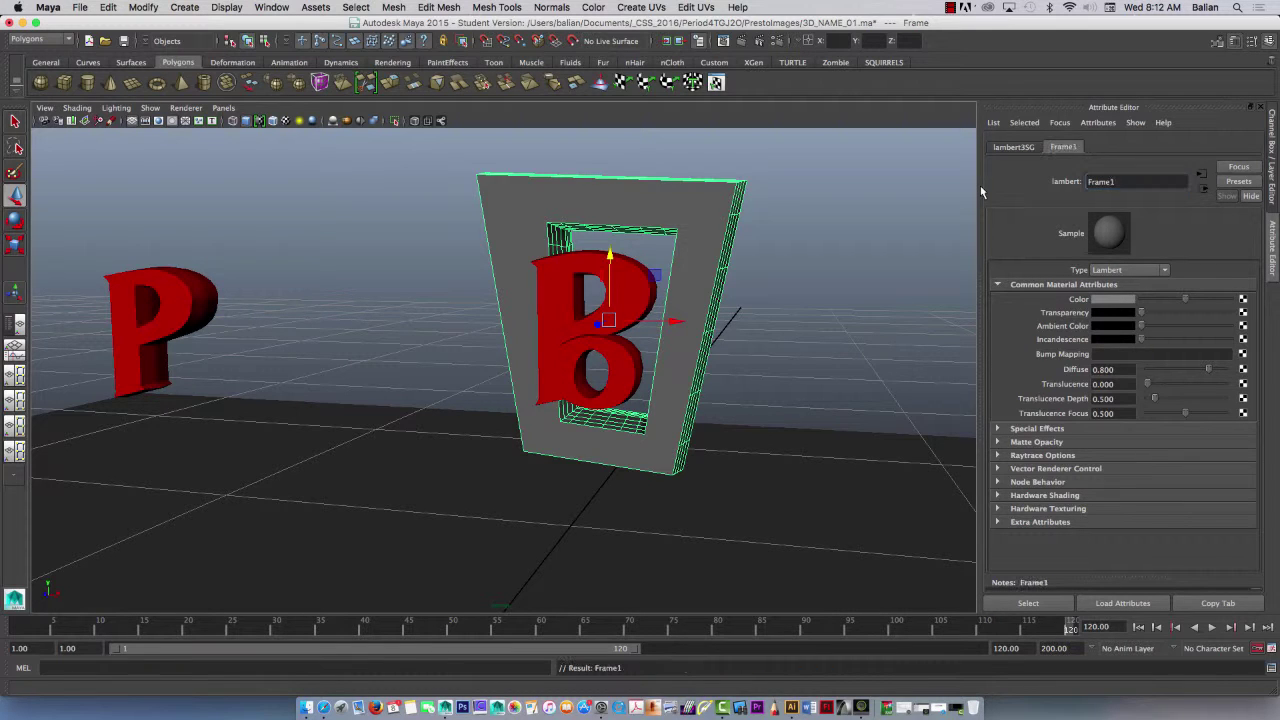
Step: Assign a new Lambert material to the letter O, name it L_O, and clear the selection
left_click(569, 365)
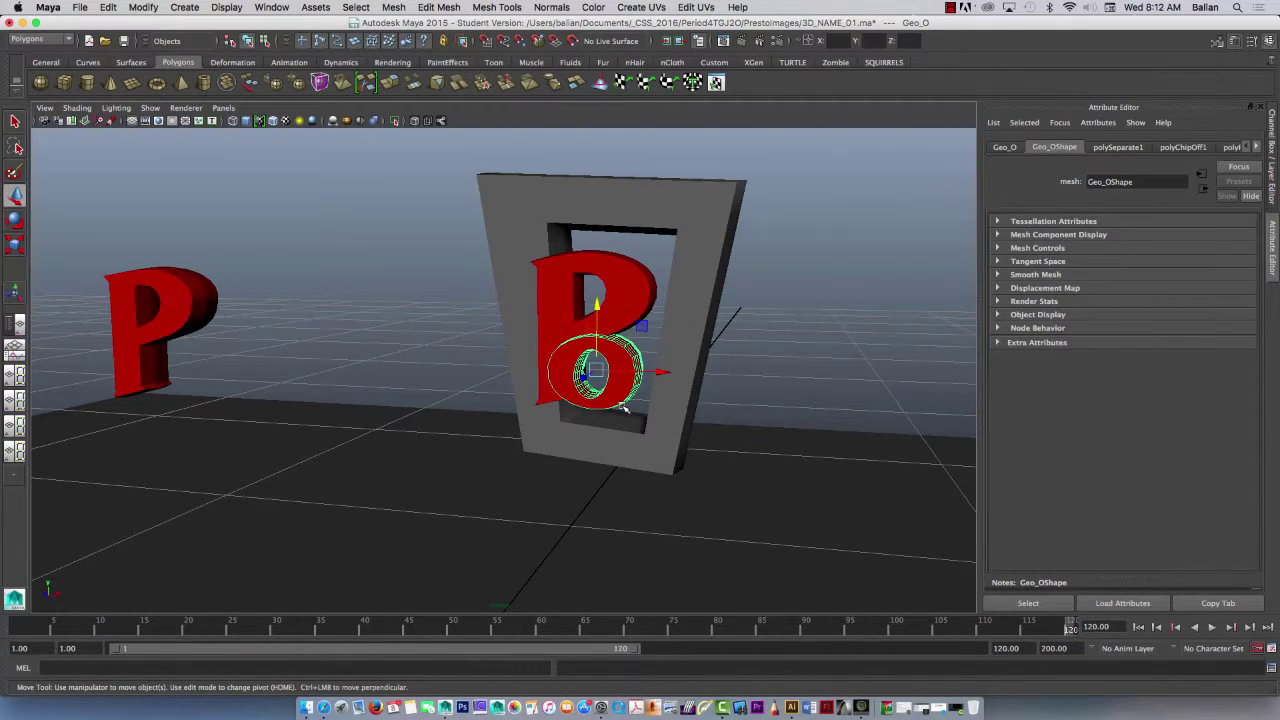
right_click_drag(620, 400, 636, 662)
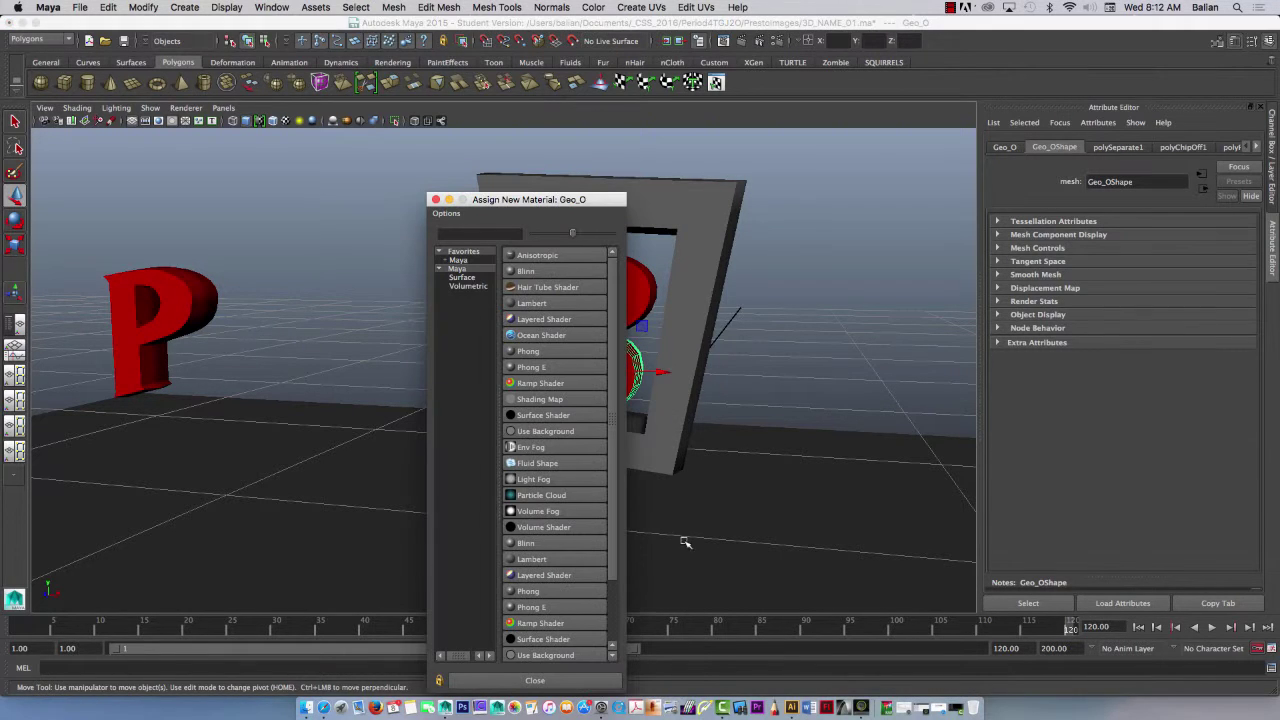
left_click(546, 303)
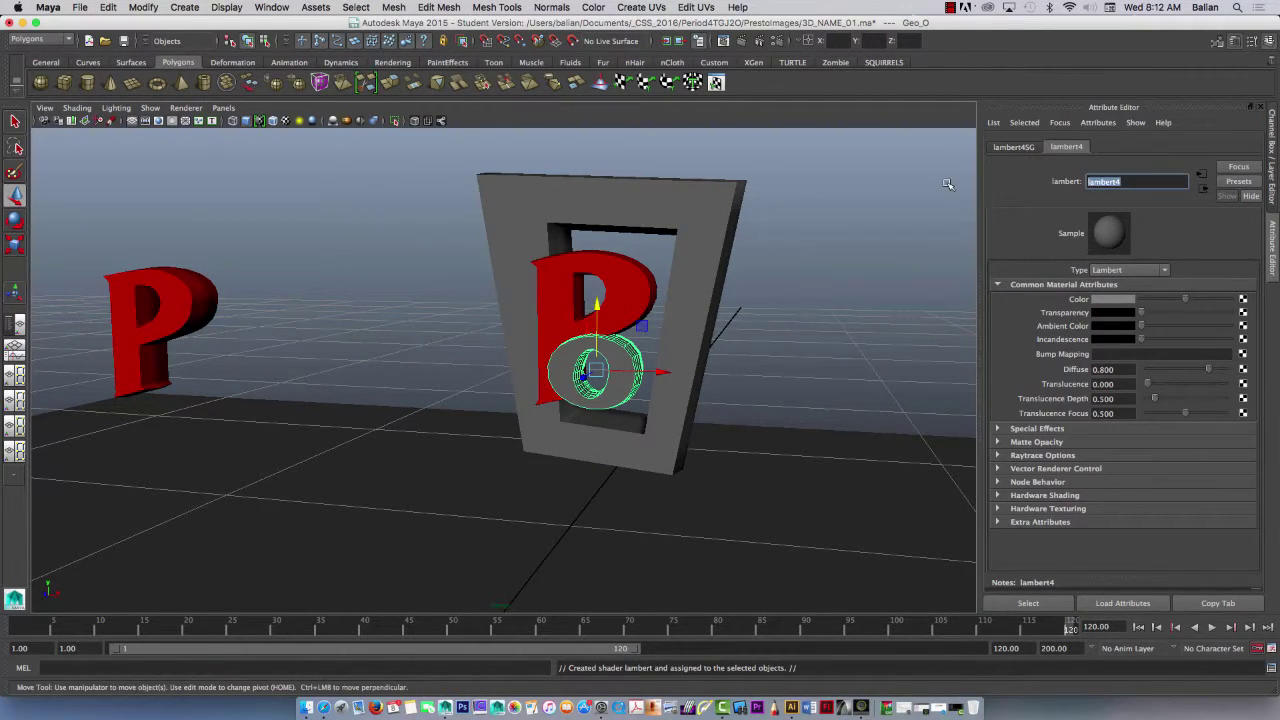
type("l")
key("Return")
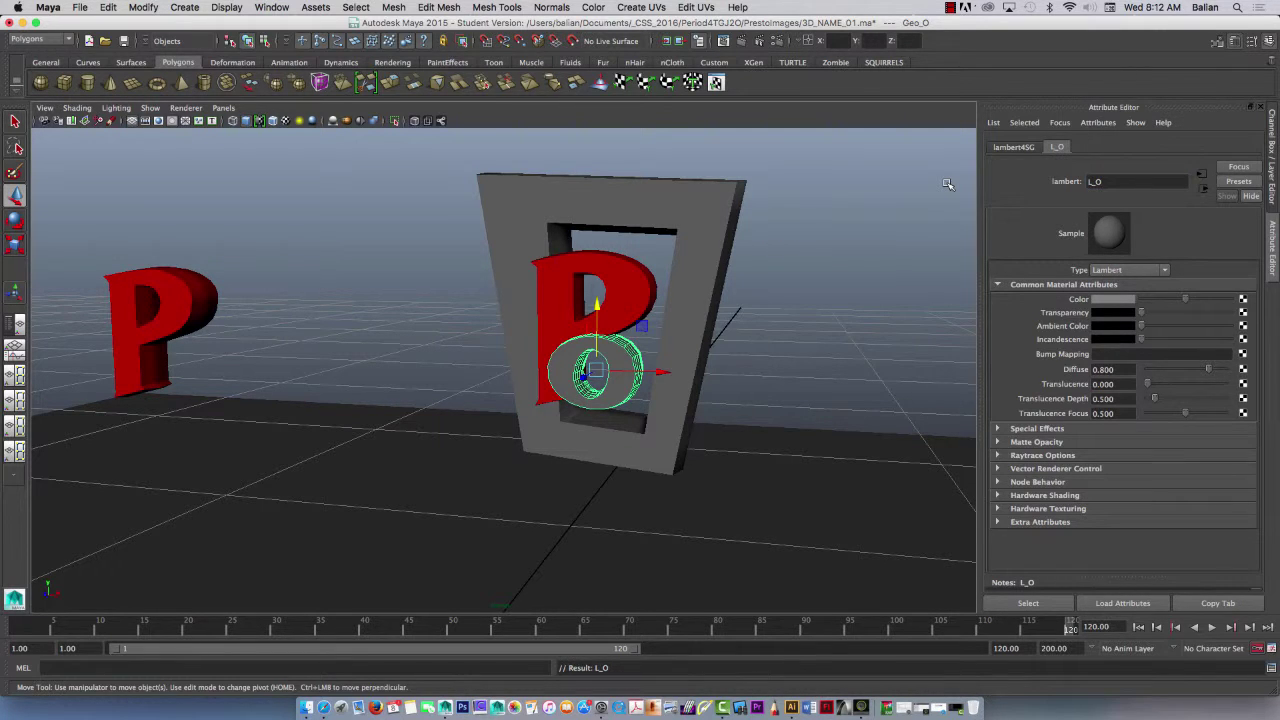
left_click(355, 220)
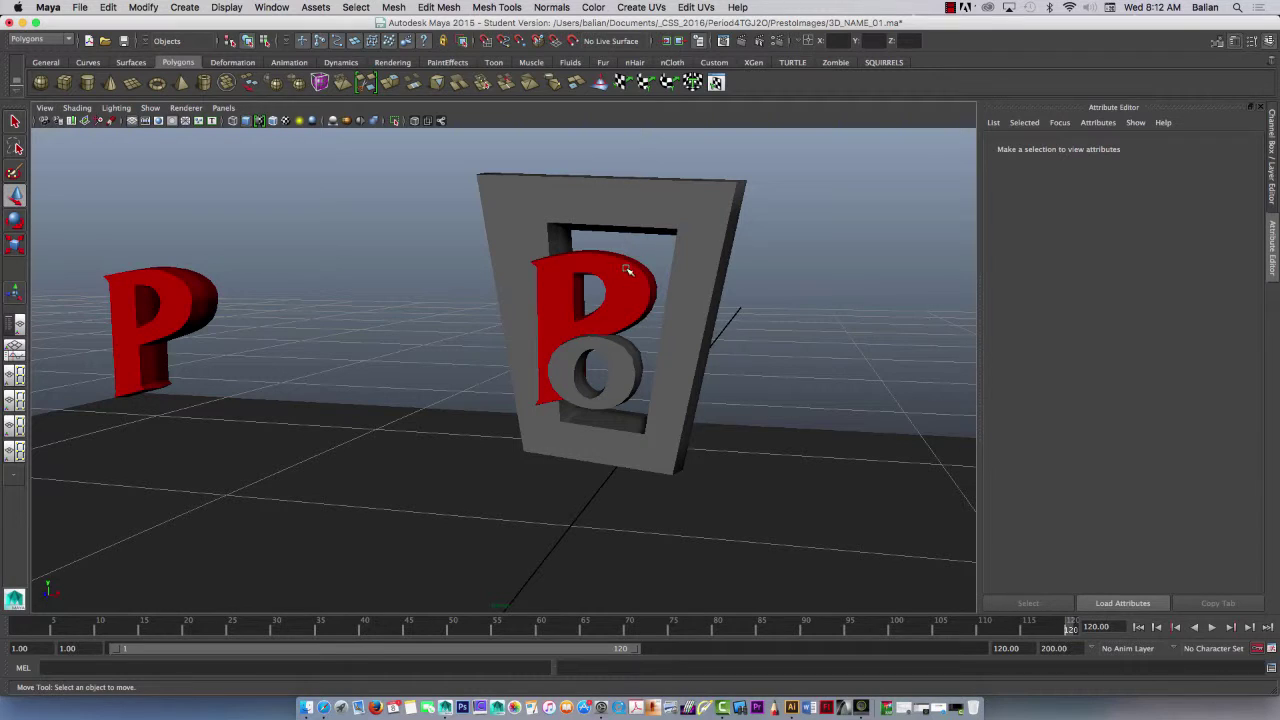
Step: Assign a new Lambert material to the P behind the O and name the material Geo_P2
left_click(628, 271)
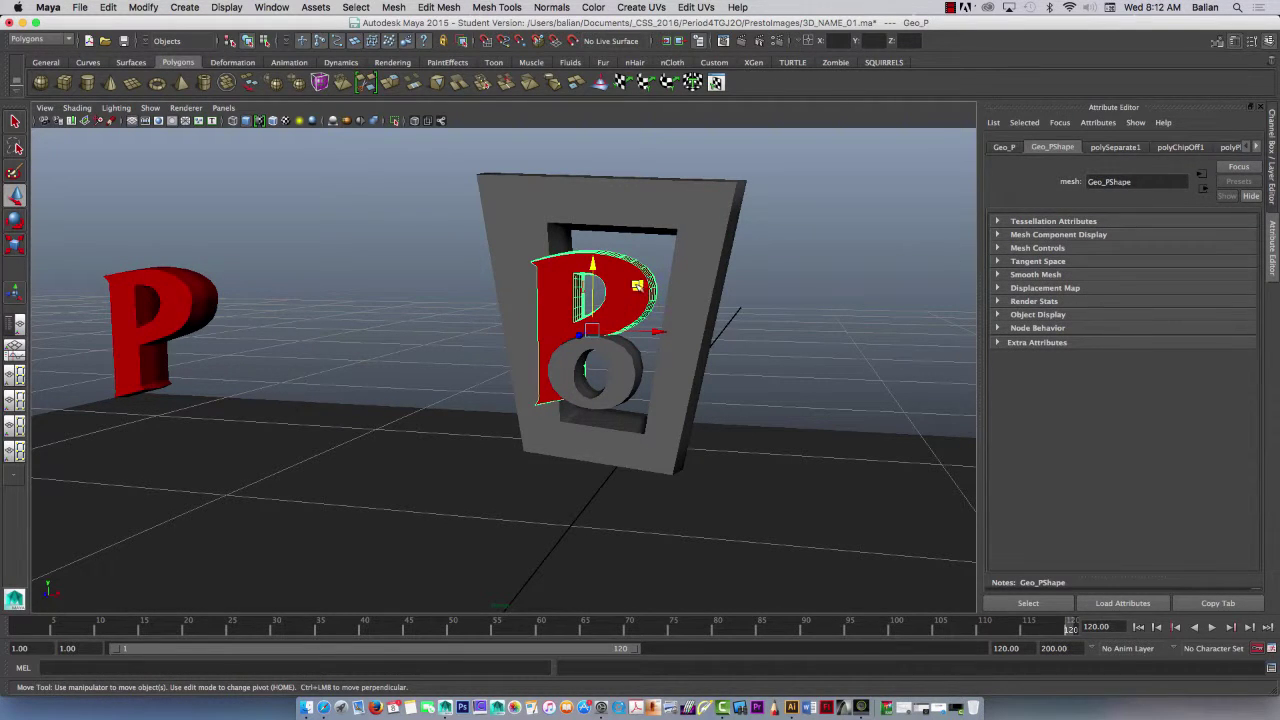
right_click_drag(637, 287, 643, 542)
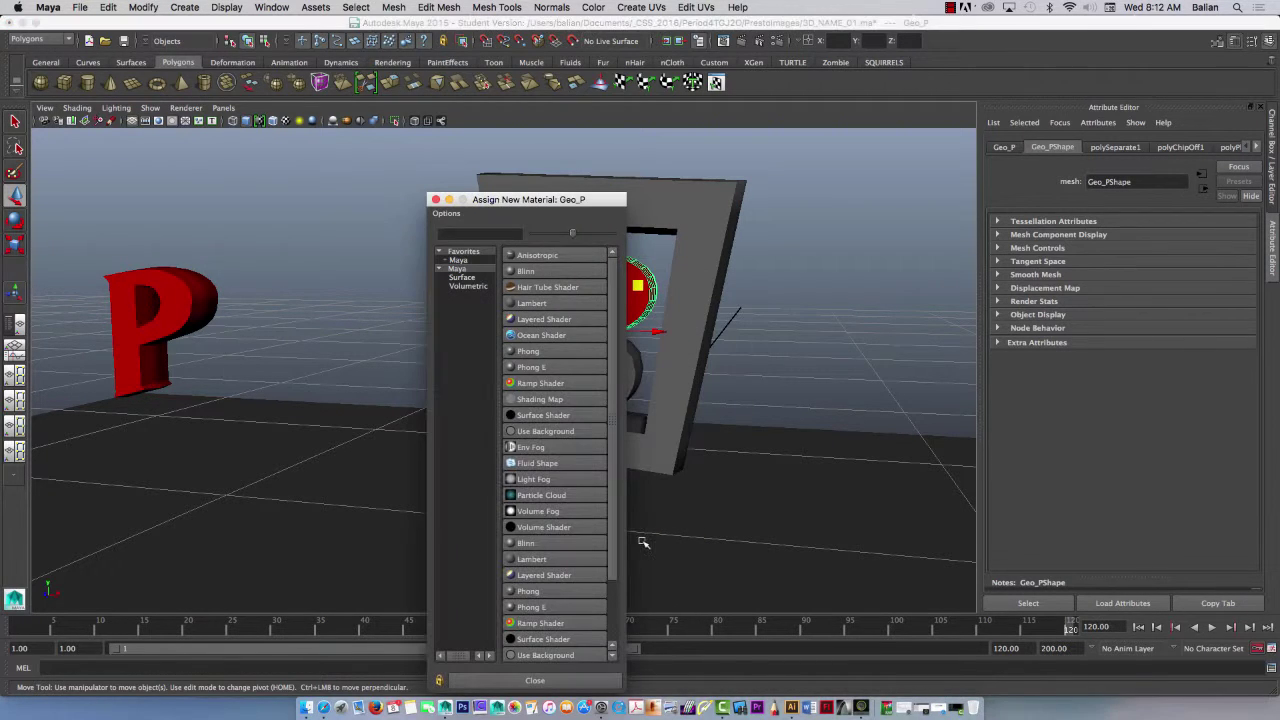
left_click(533, 303)
double_click(1140, 186)
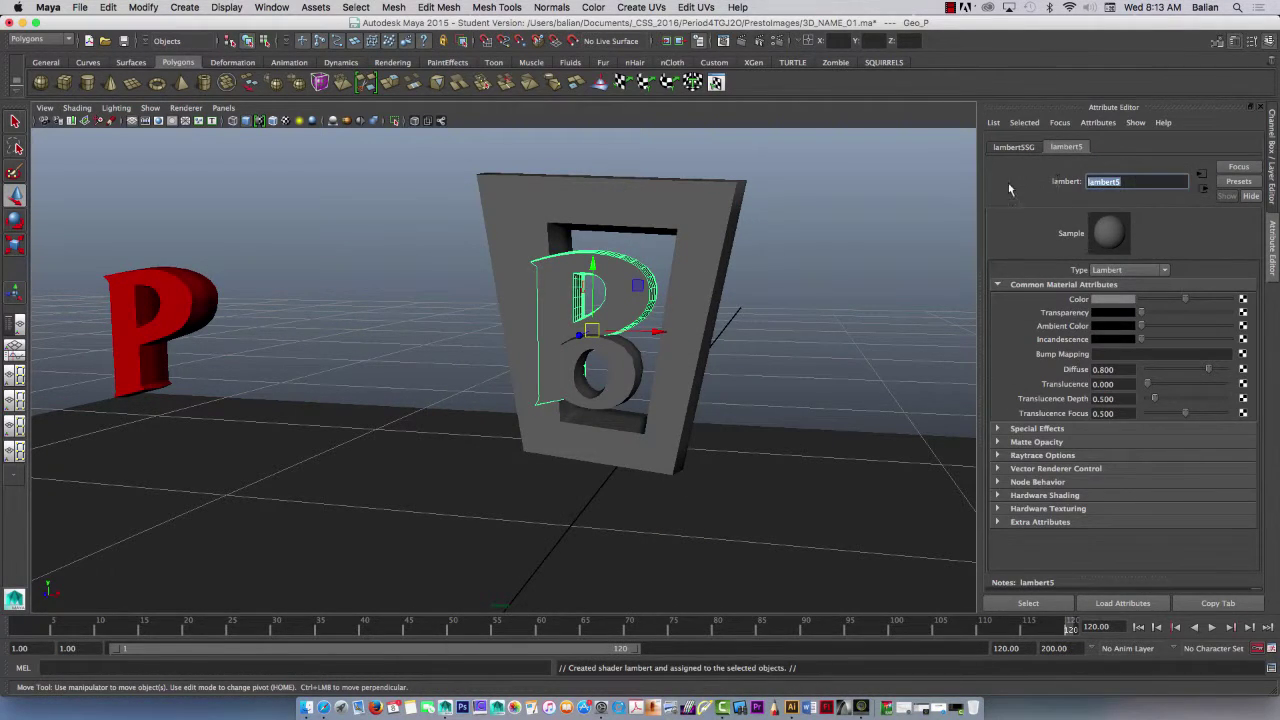
type("Geo_P2")
key("Return")
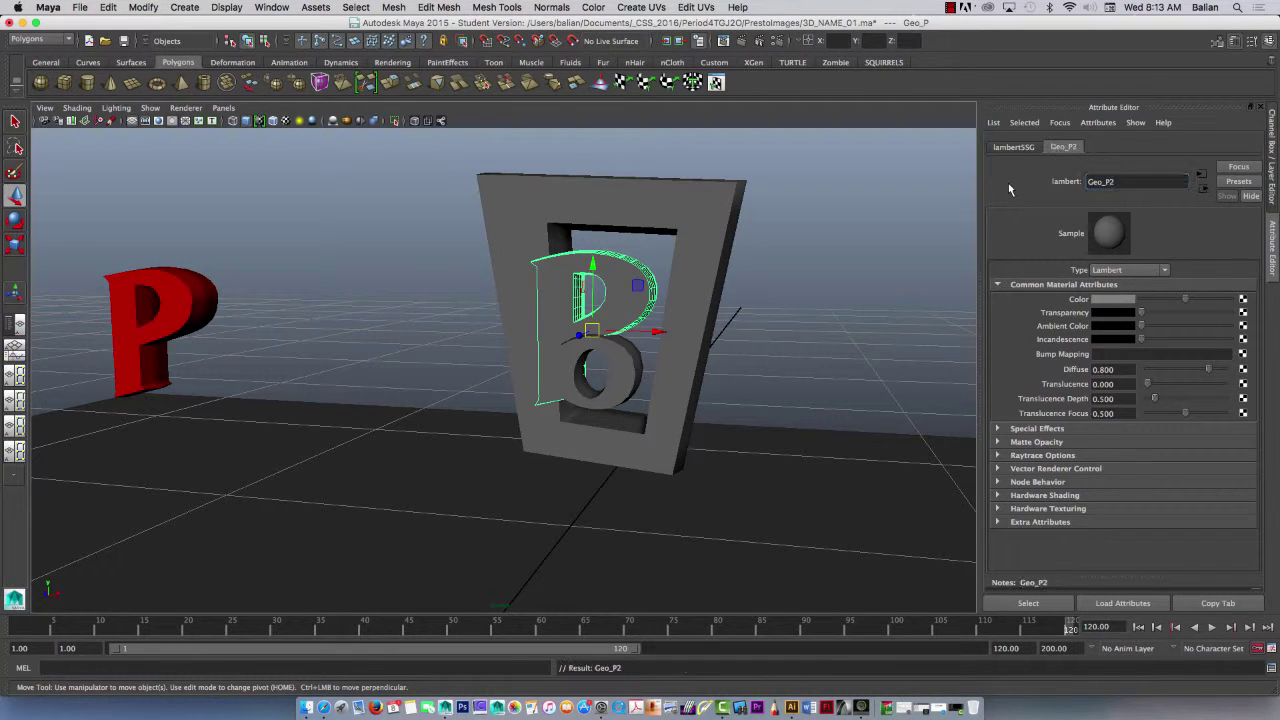
Step: Move the standalone red P along X toward the Frame, to about -0.75
left_click(160, 320)
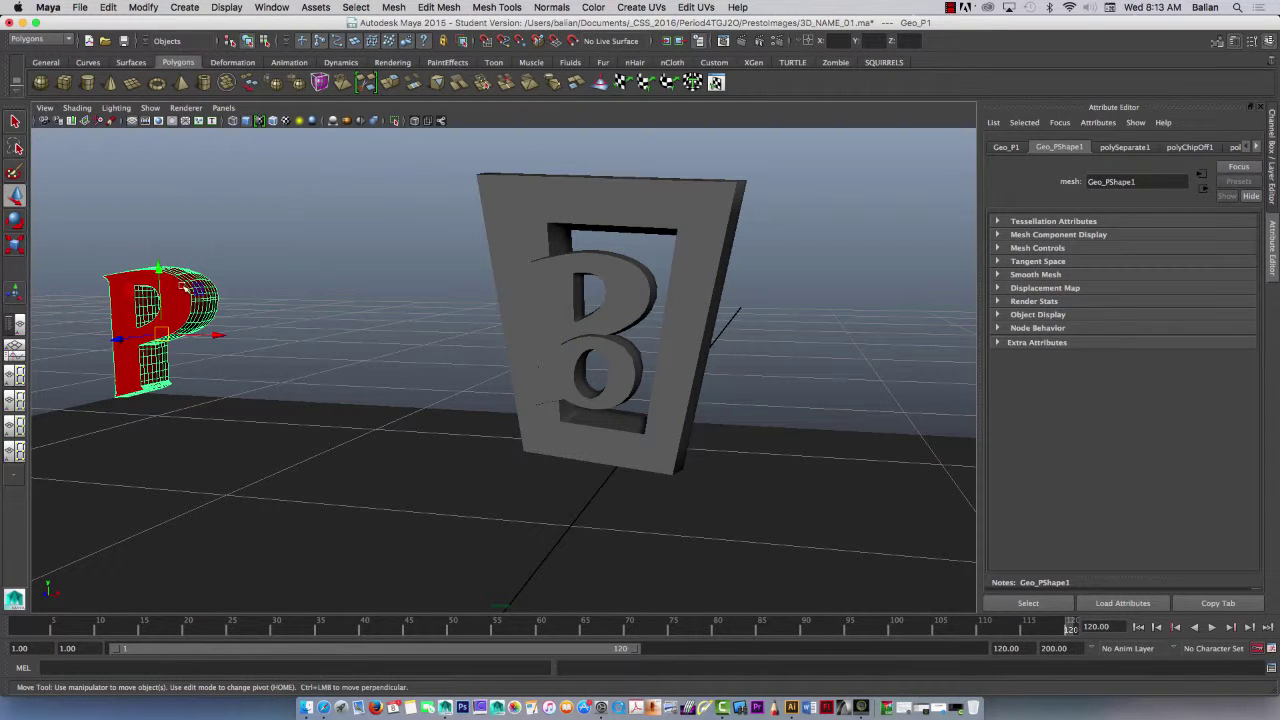
left_click_drag(214, 336, 320, 353)
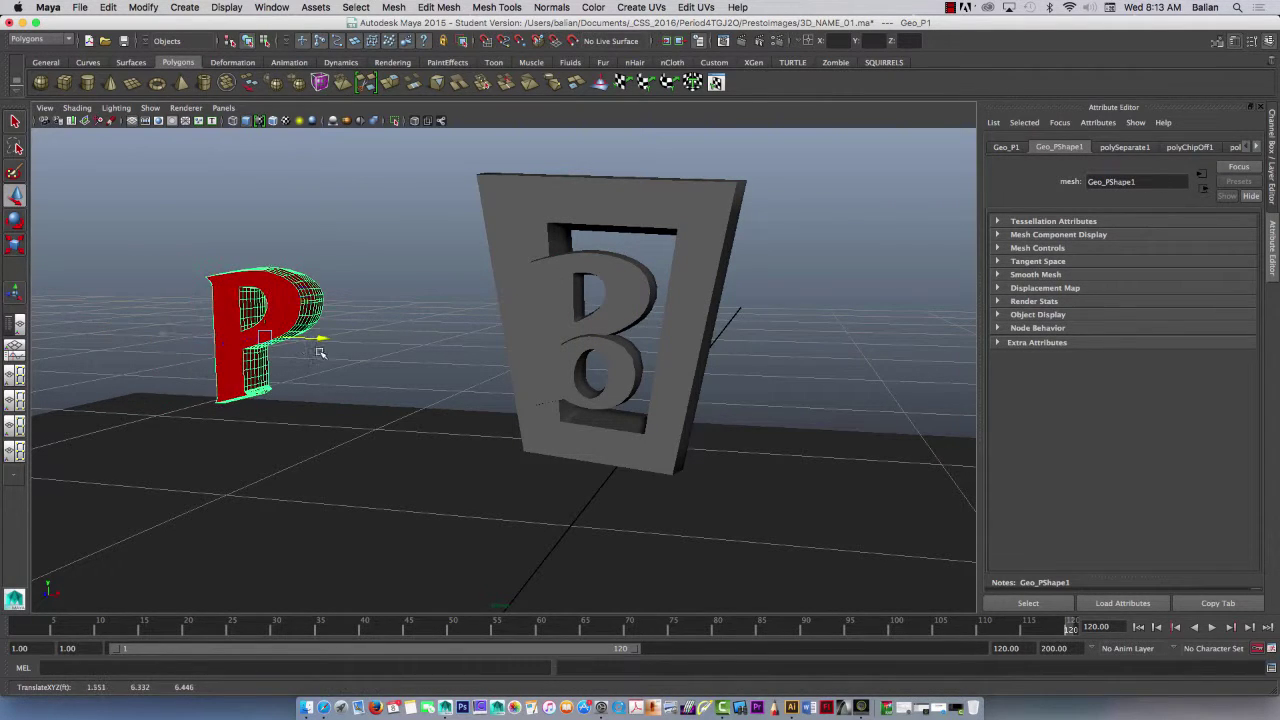
Step: Set the color of the letter O's L_O material to cyan and clear the selection
left_click(620, 352)
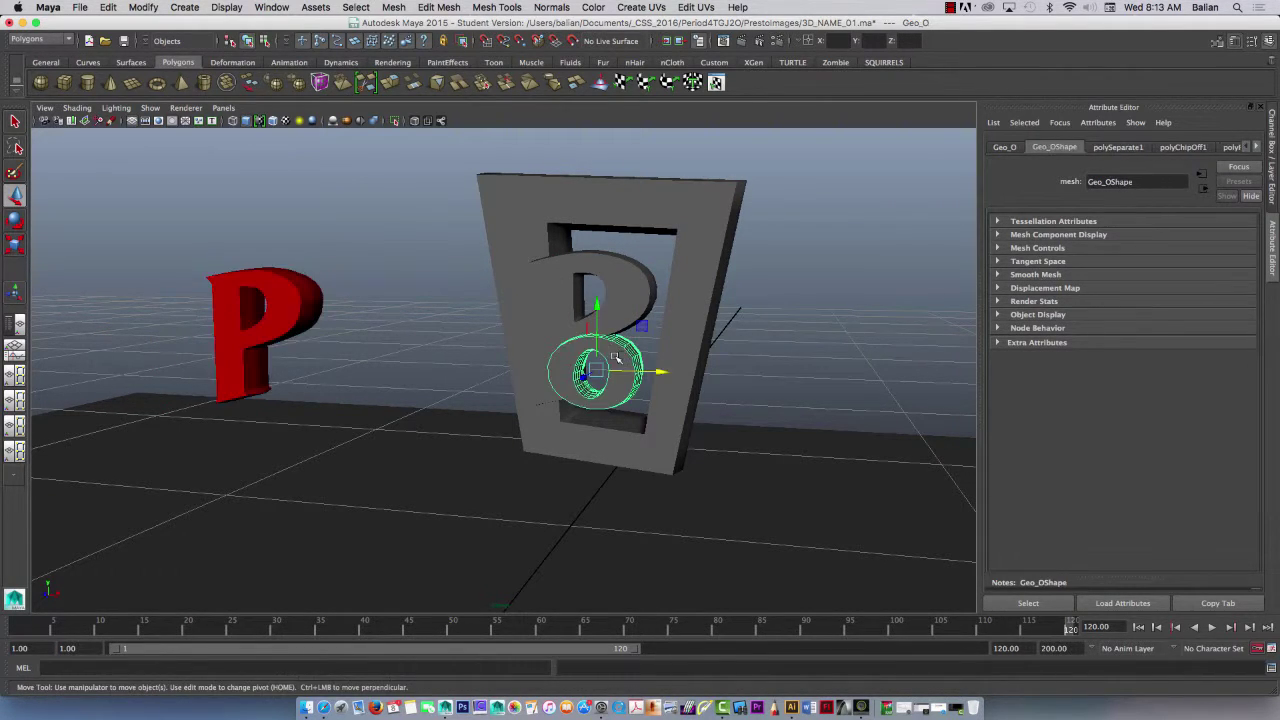
left_click(1257, 147)
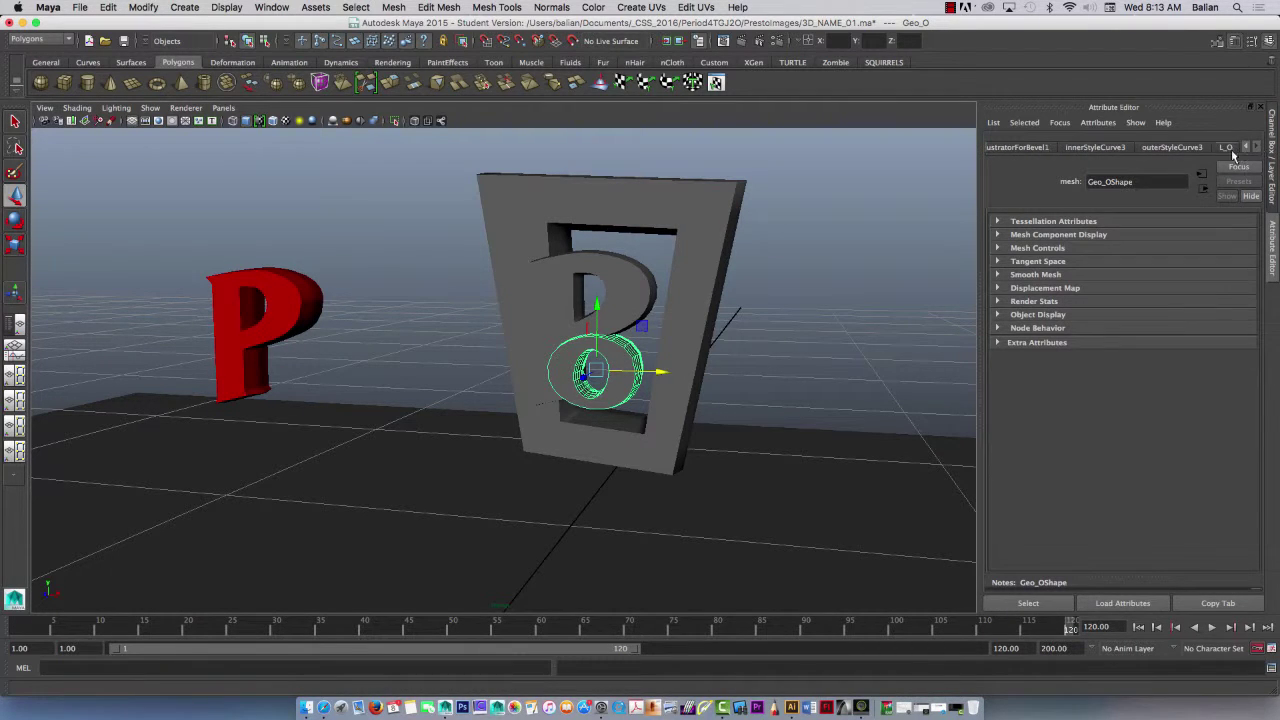
left_click(1230, 147)
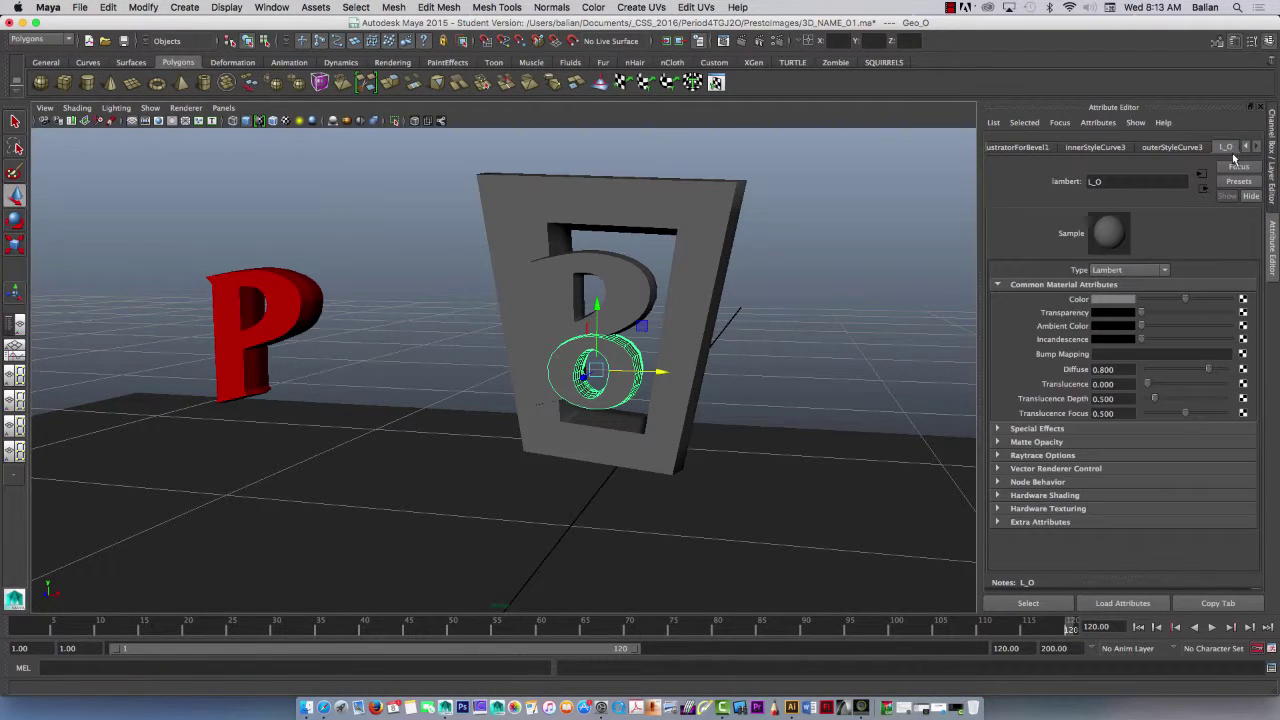
left_click(1104, 300)
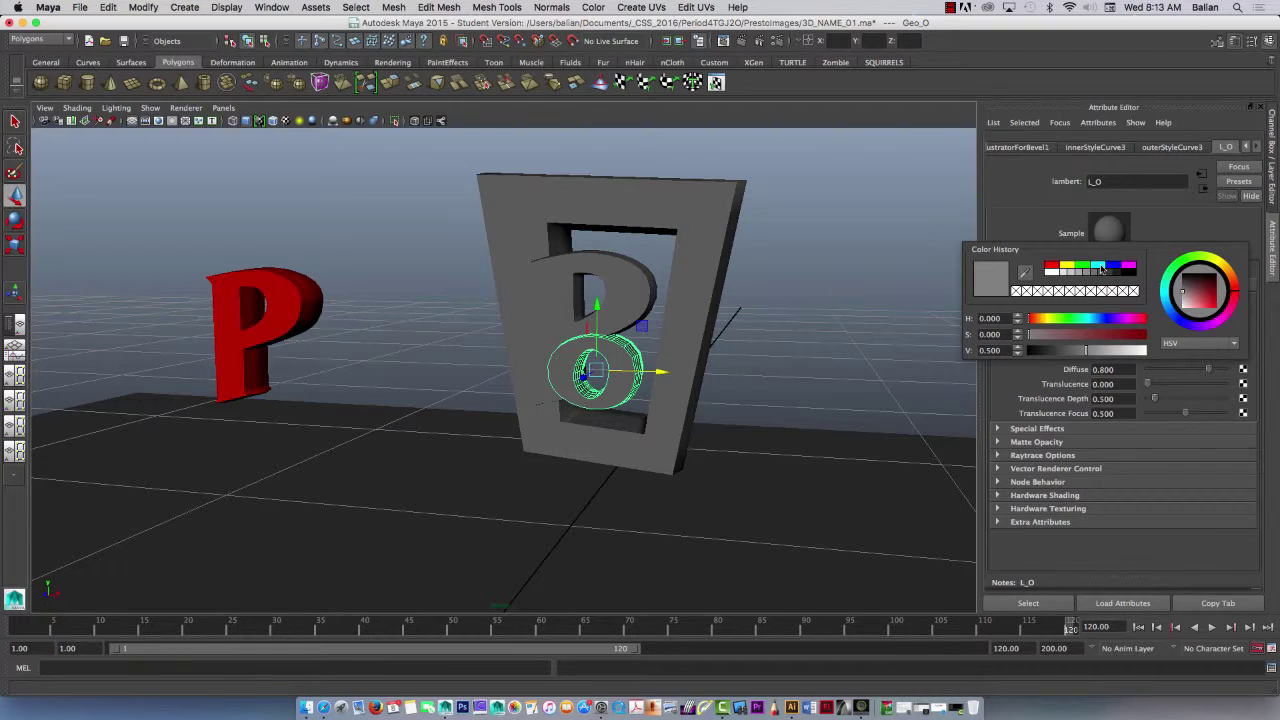
left_click(1100, 268)
left_click(821, 323)
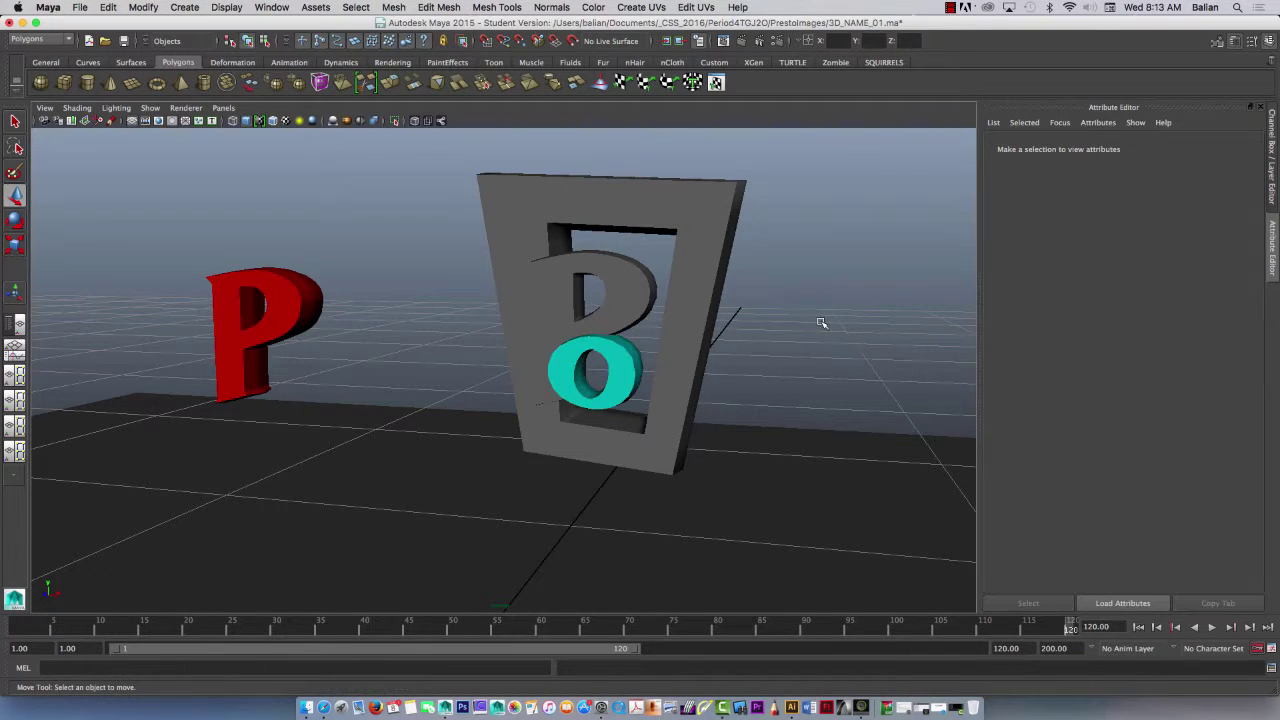
Step: Set the color of the Frame's Frame1 material to red and clear the selection
left_click(719, 214)
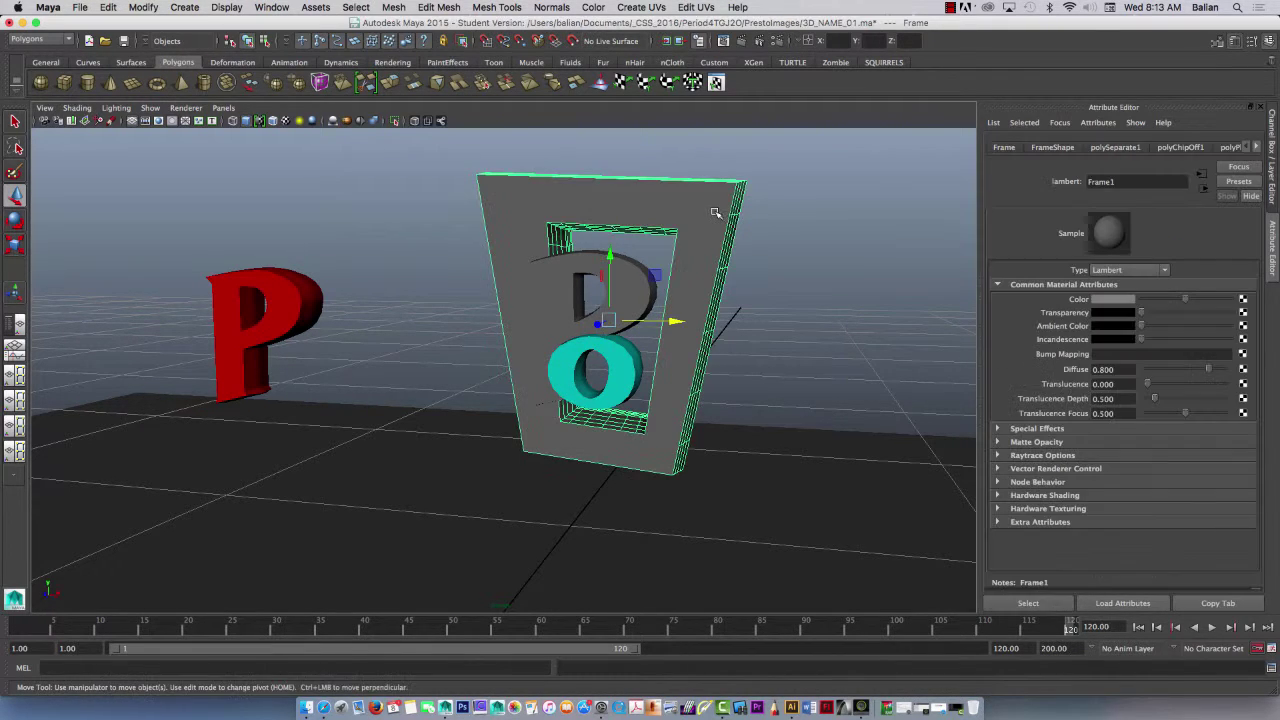
left_click(1124, 300)
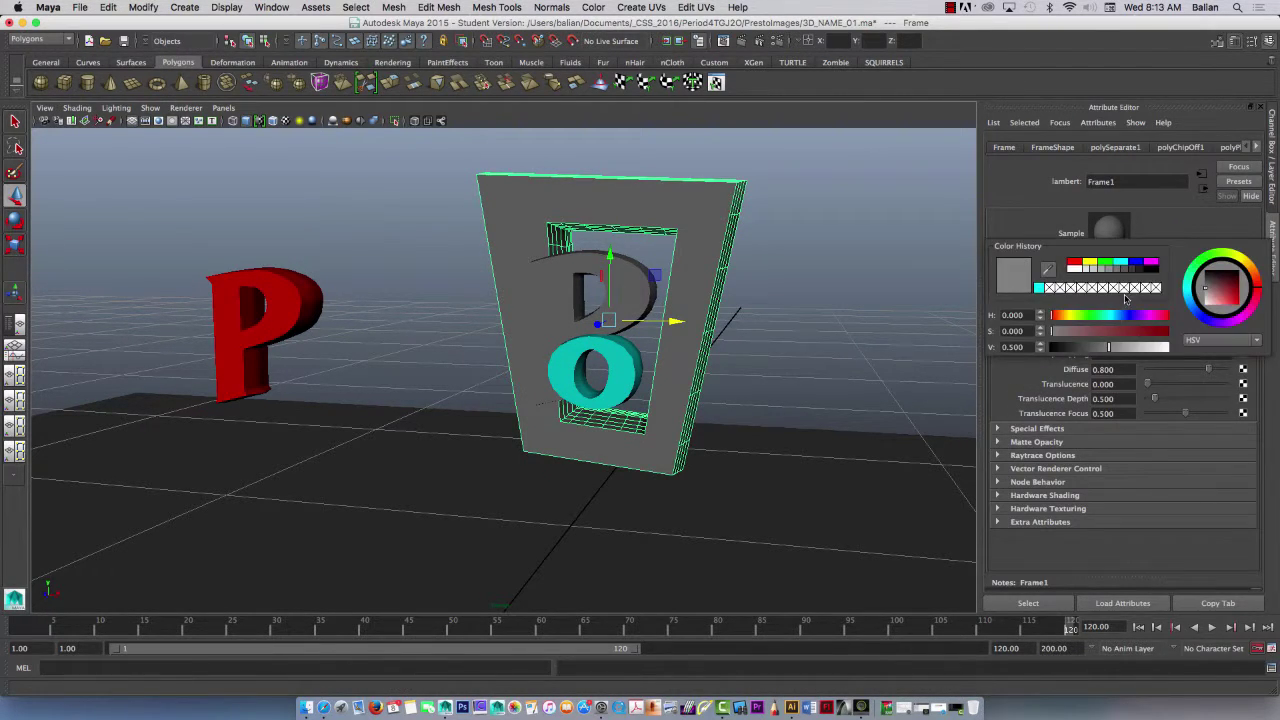
left_click(1073, 265)
left_click(787, 321)
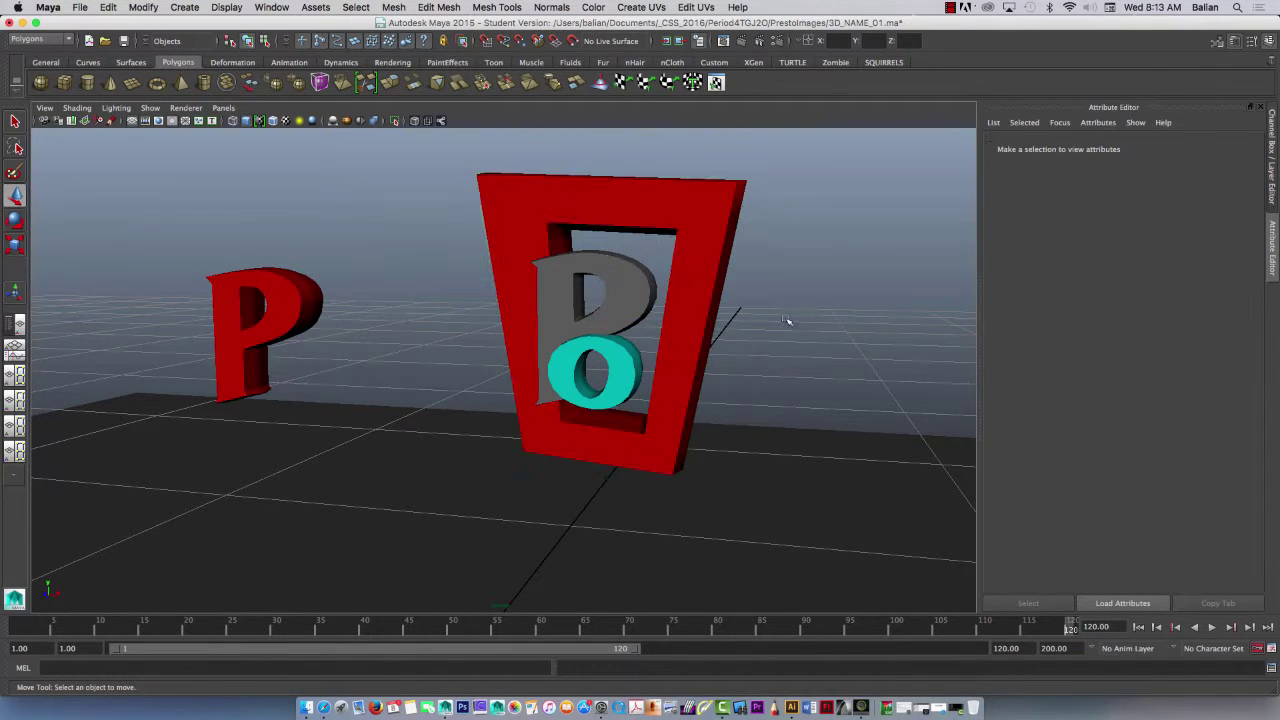
Step: Set the Geo_P2 material of the P inside the Frame to a darker, less saturated green
left_click(631, 311)
left_click(1107, 300)
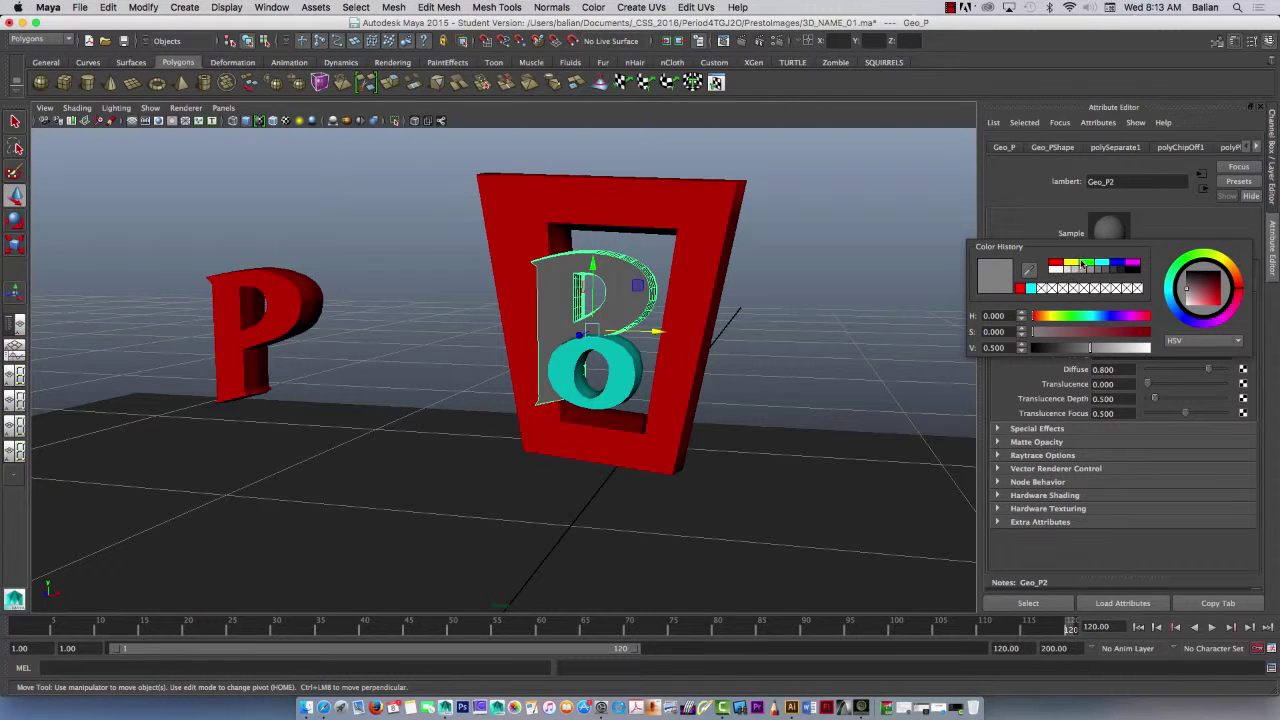
left_click(1096, 264)
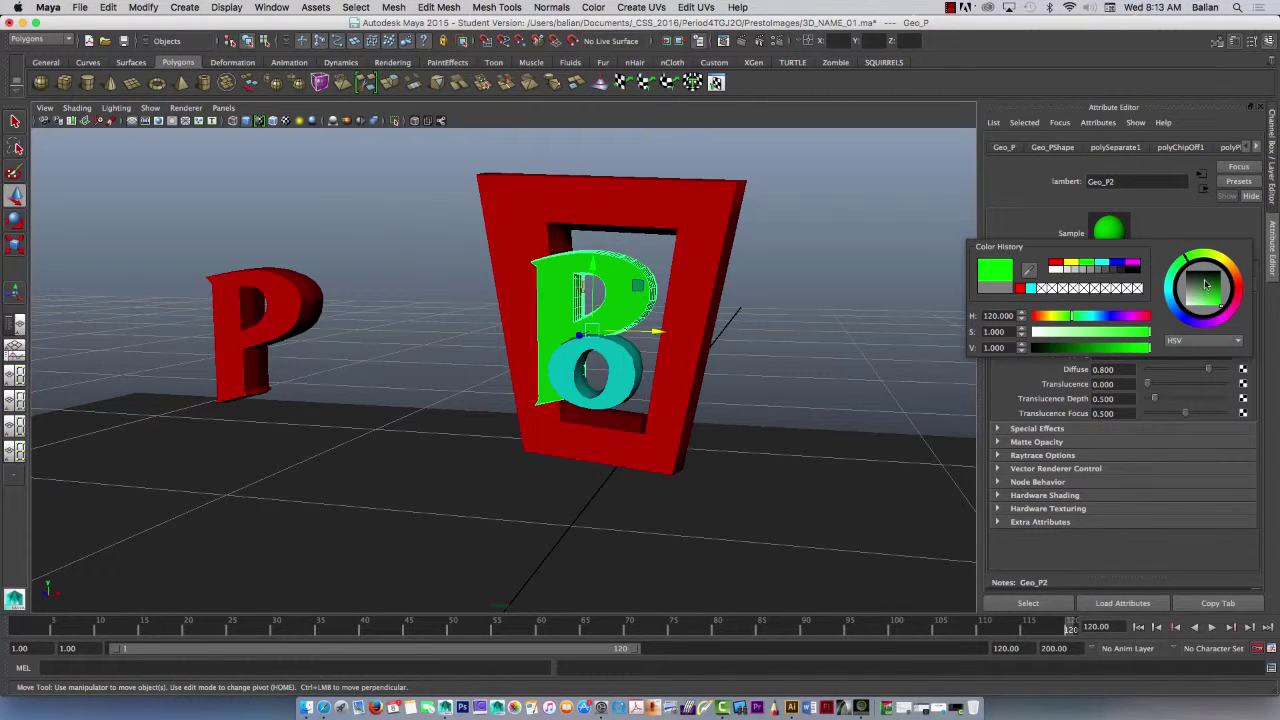
mouse_move(1206, 285)
left_mouse_down()
mouse_move(1204, 257)
mouse_move(1188, 268)
left_mouse_up()
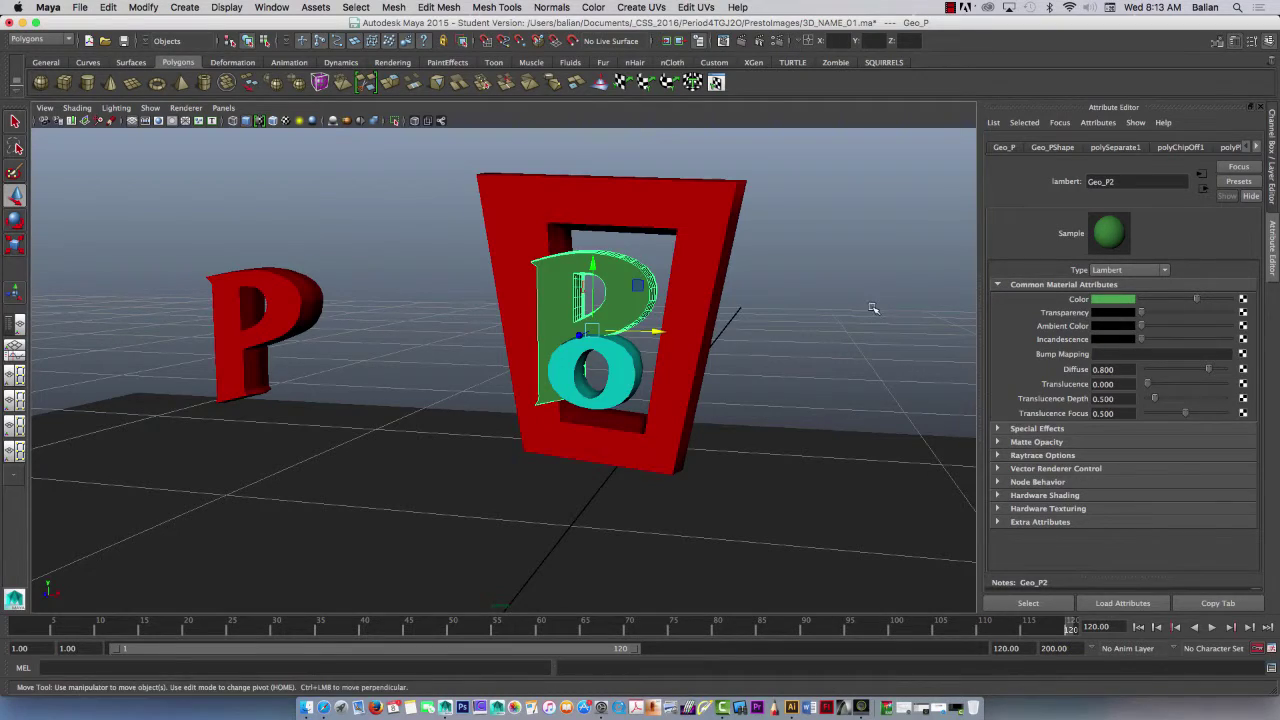
Step: Reposition the cyan O in front of the green P, at about X 0.88, Y 6.82, Z 9.23
mouse_move(877, 311)
left_mouse_down("alt")
mouse_move(929, 306)
mouse_move(871, 320)
mouse_move(856, 308)
mouse_move(940, 306)
mouse_move(862, 312)
left_mouse_up("alt")
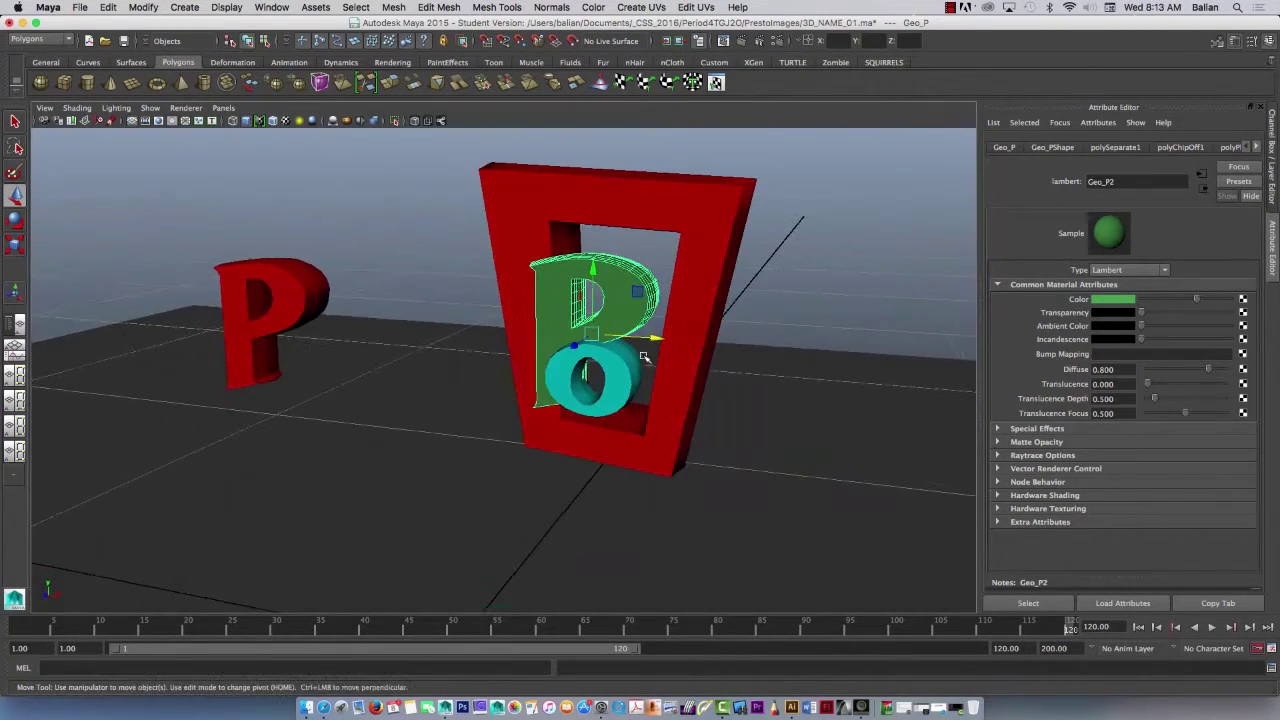
left_click_drag(584, 352, 567, 405, "alt")
left_click(575, 360)
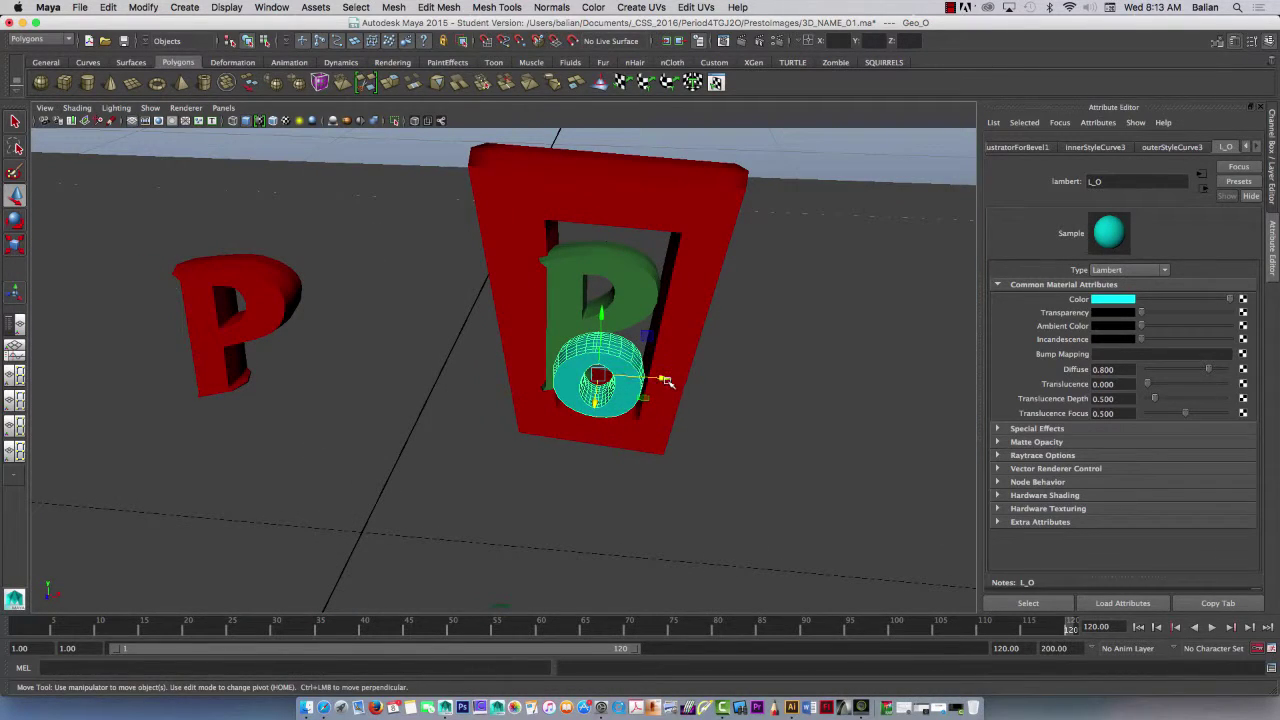
mouse_move(665, 382)
left_mouse_down()
mouse_move(745, 378)
mouse_move(540, 375)
mouse_move(670, 392)
mouse_move(565, 398)
mouse_move(465, 355)
mouse_move(677, 403)
mouse_move(650, 397)
left_mouse_up()
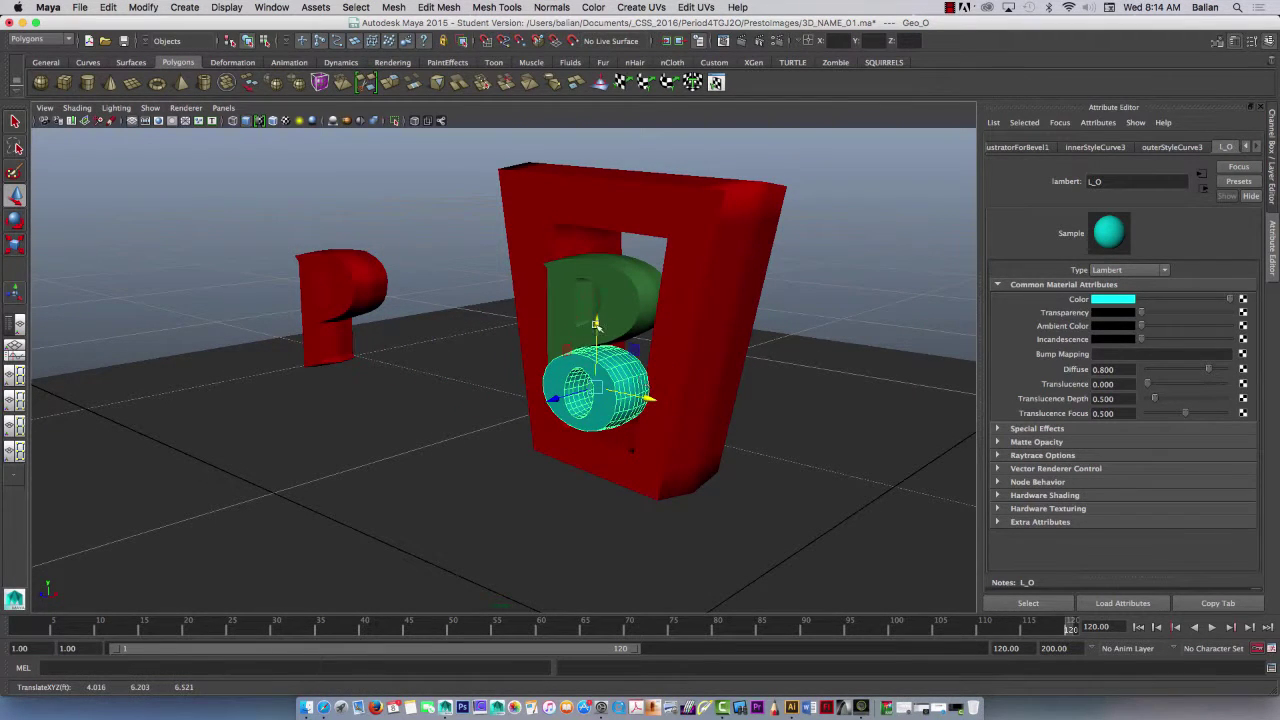
mouse_move(595, 323)
left_mouse_down()
mouse_move(597, 245)
mouse_move(585, 308)
left_mouse_up()
Step: Show the Channel Box and readjust the O's position to about Y 6.83 and Z 9.11
key("ctrl+a")
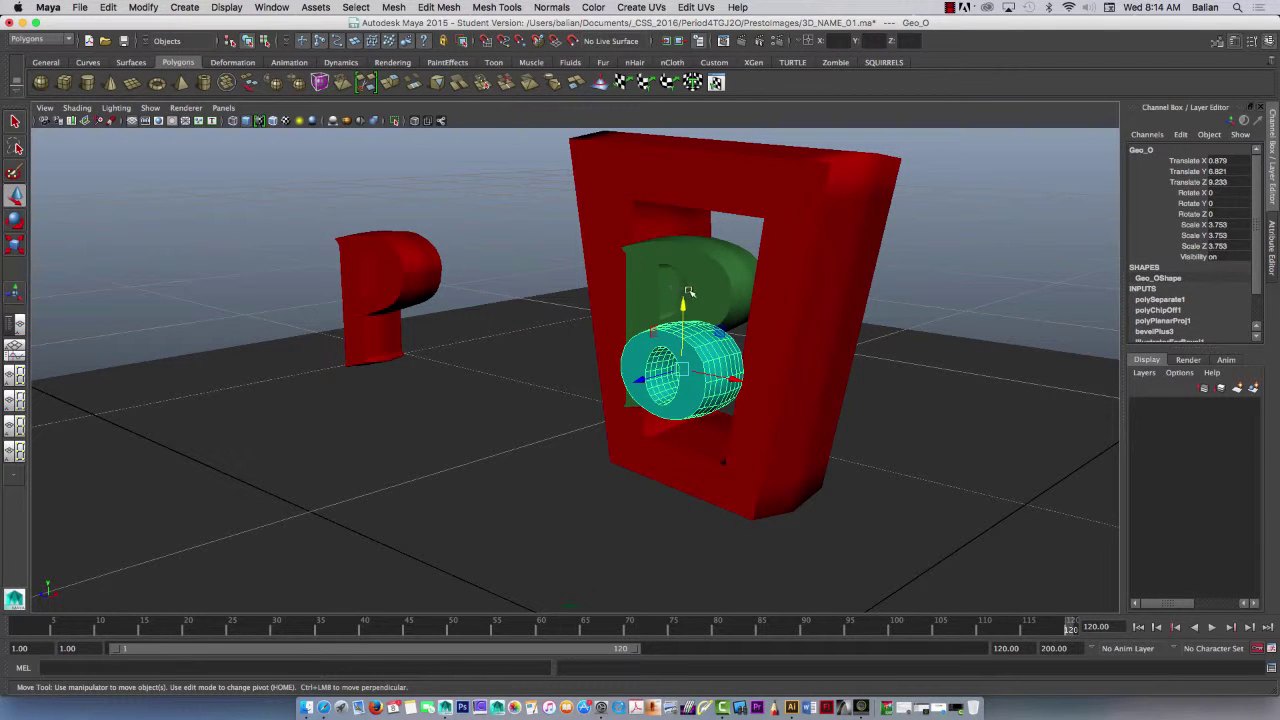
left_click_drag(688, 291, 688, 260)
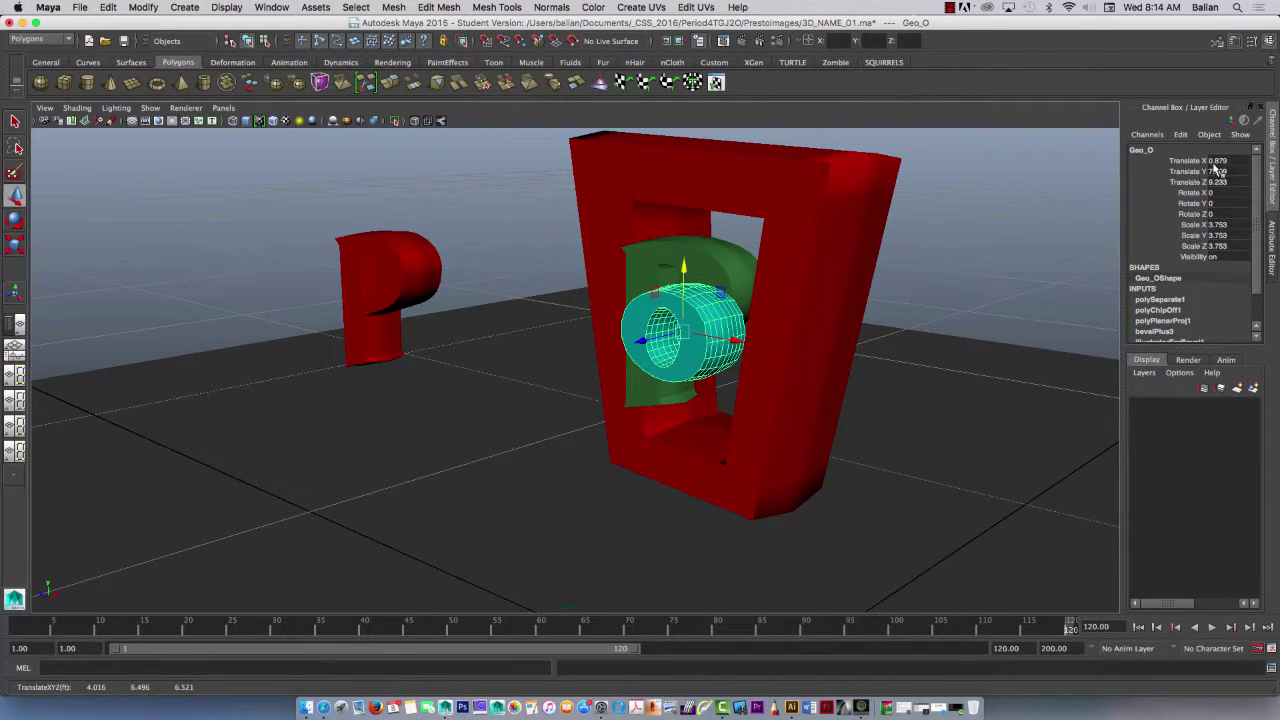
left_click_drag(683, 267, 605, 329)
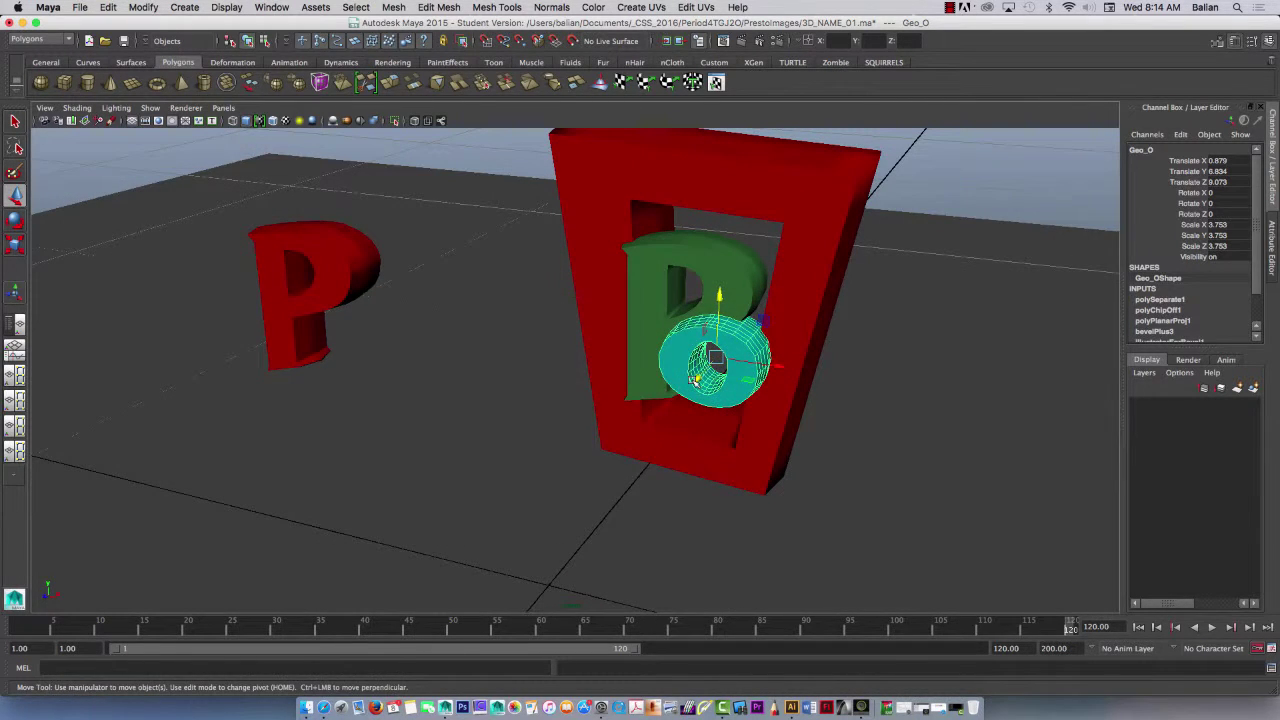
left_click_drag(700, 375, 632, 345)
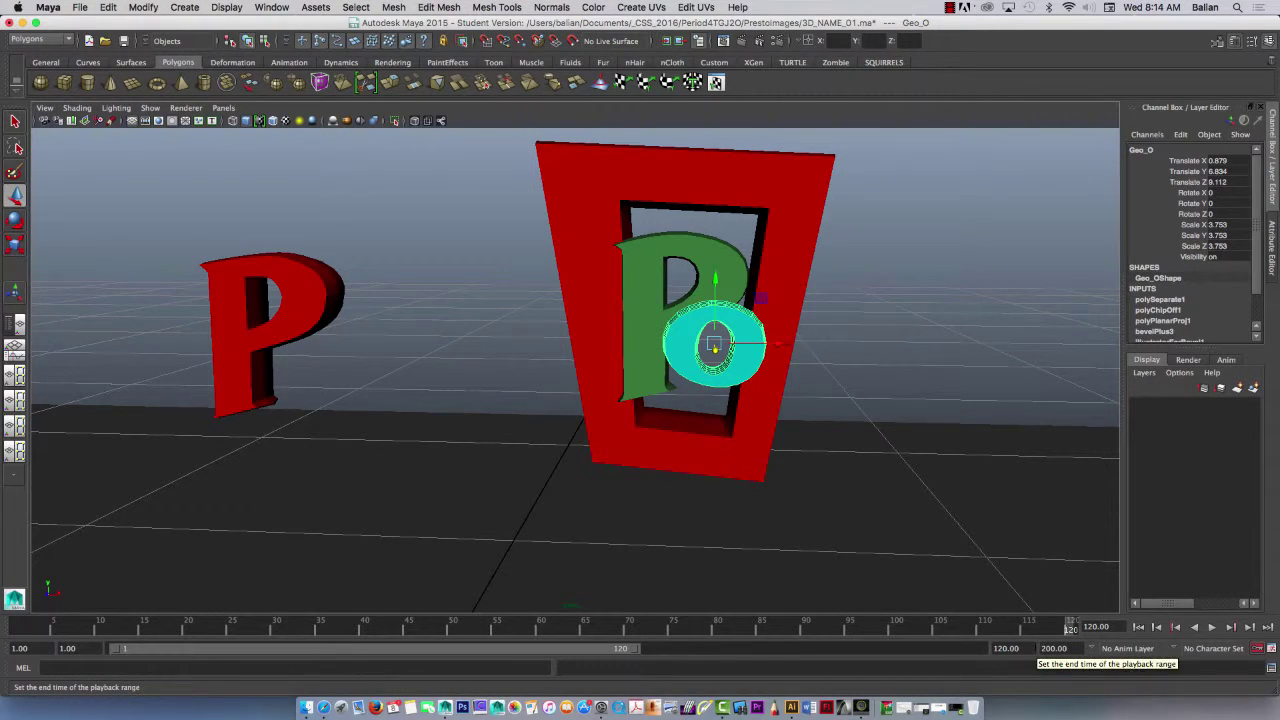
Step: Go to frame 1 and set the playback range to start at 100 and end at 173
left_click(36, 628)
left_click(16, 628)
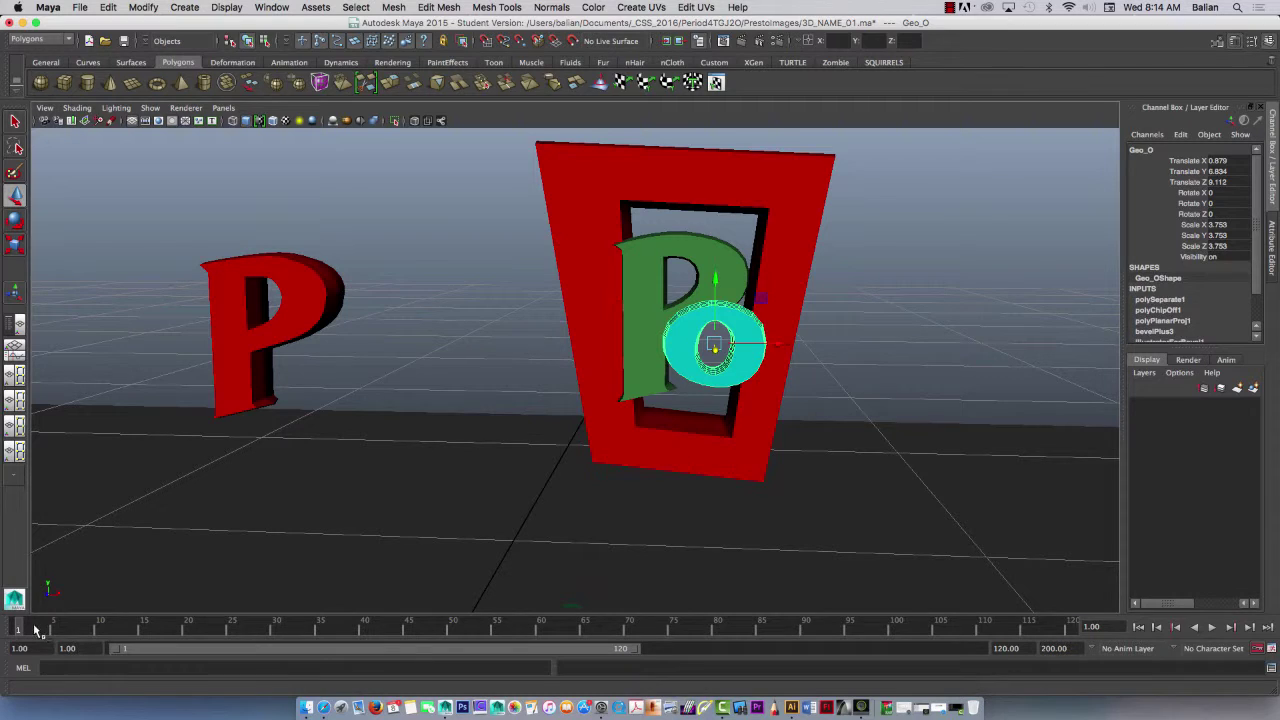
key("1")
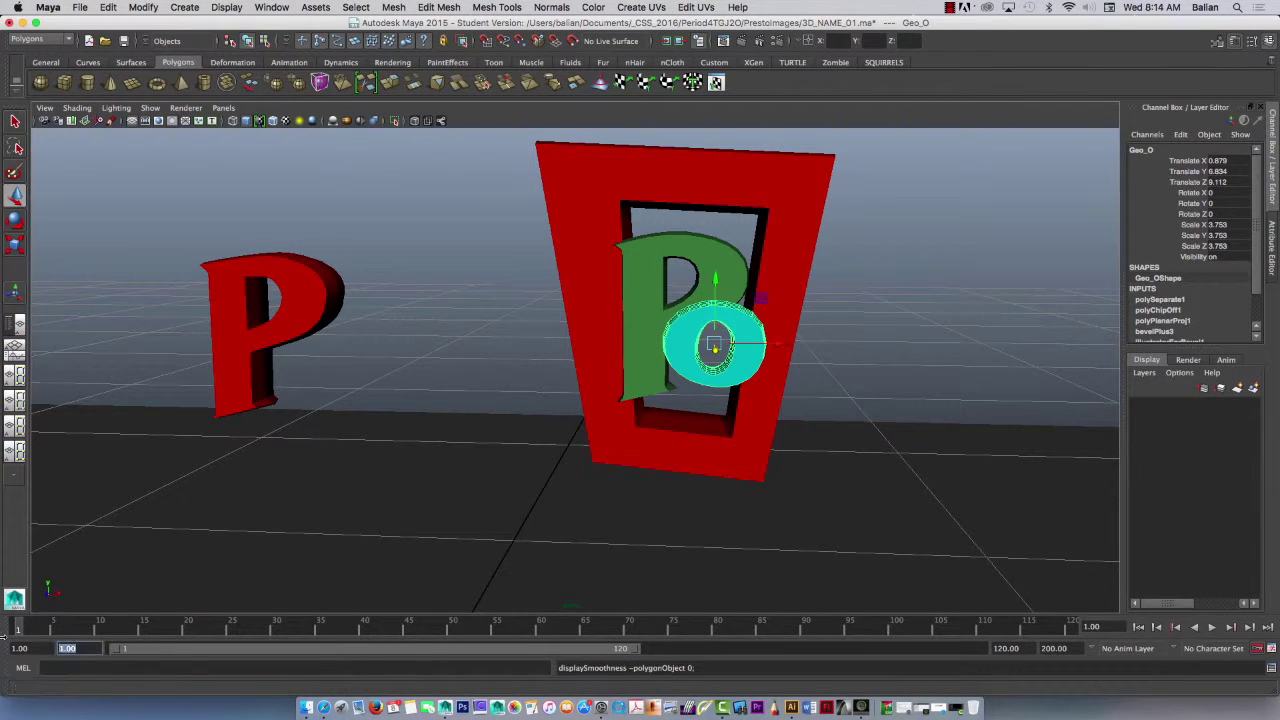
type("00")
key("Return")
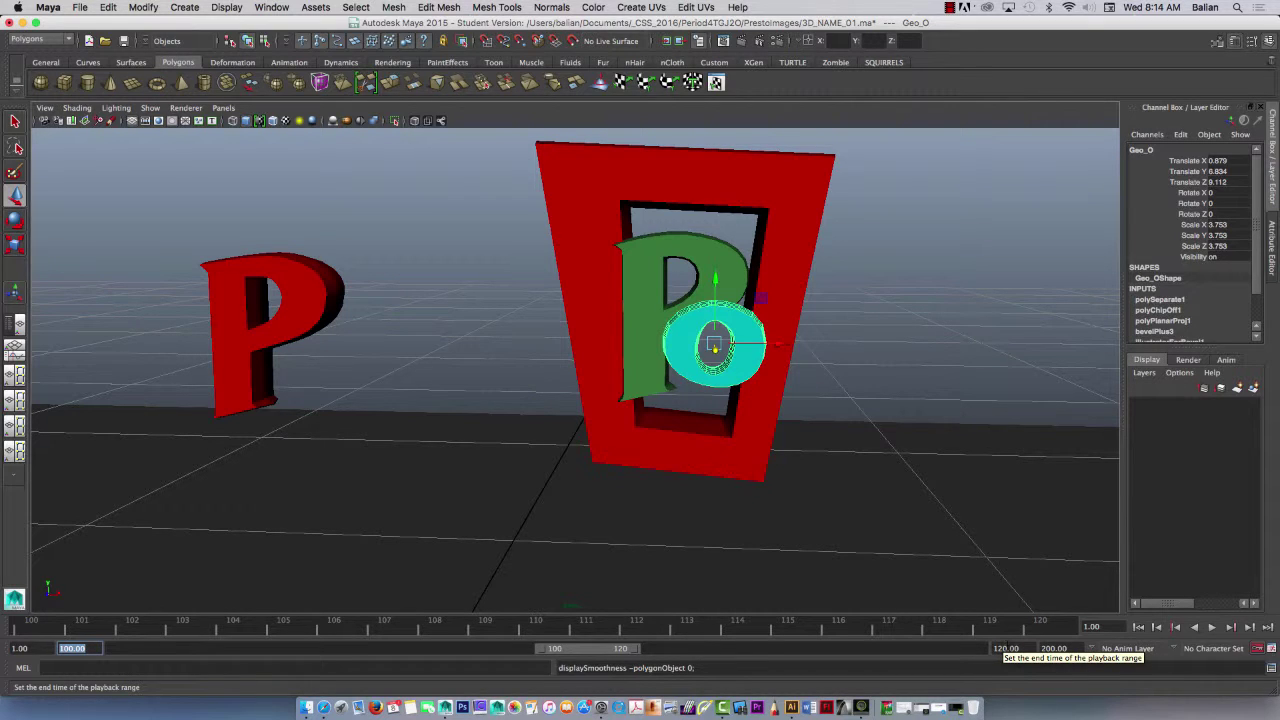
double_click(1003, 648)
type("173")
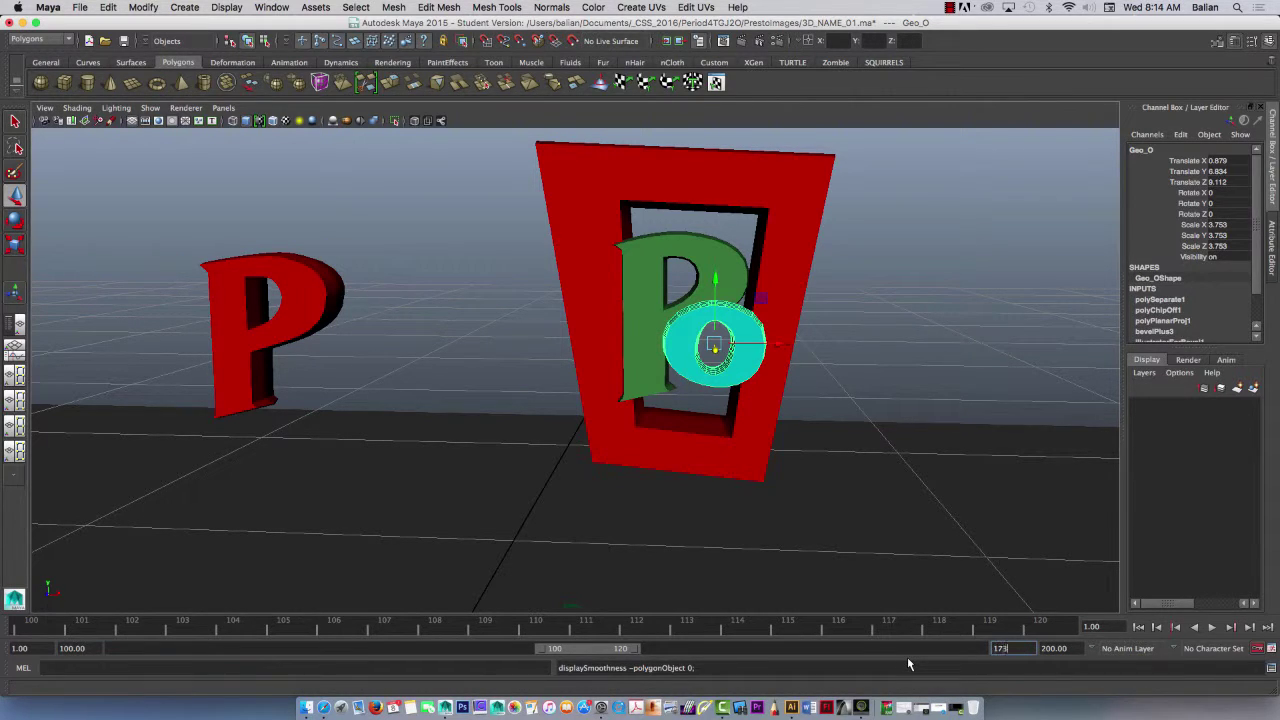
key("Return")
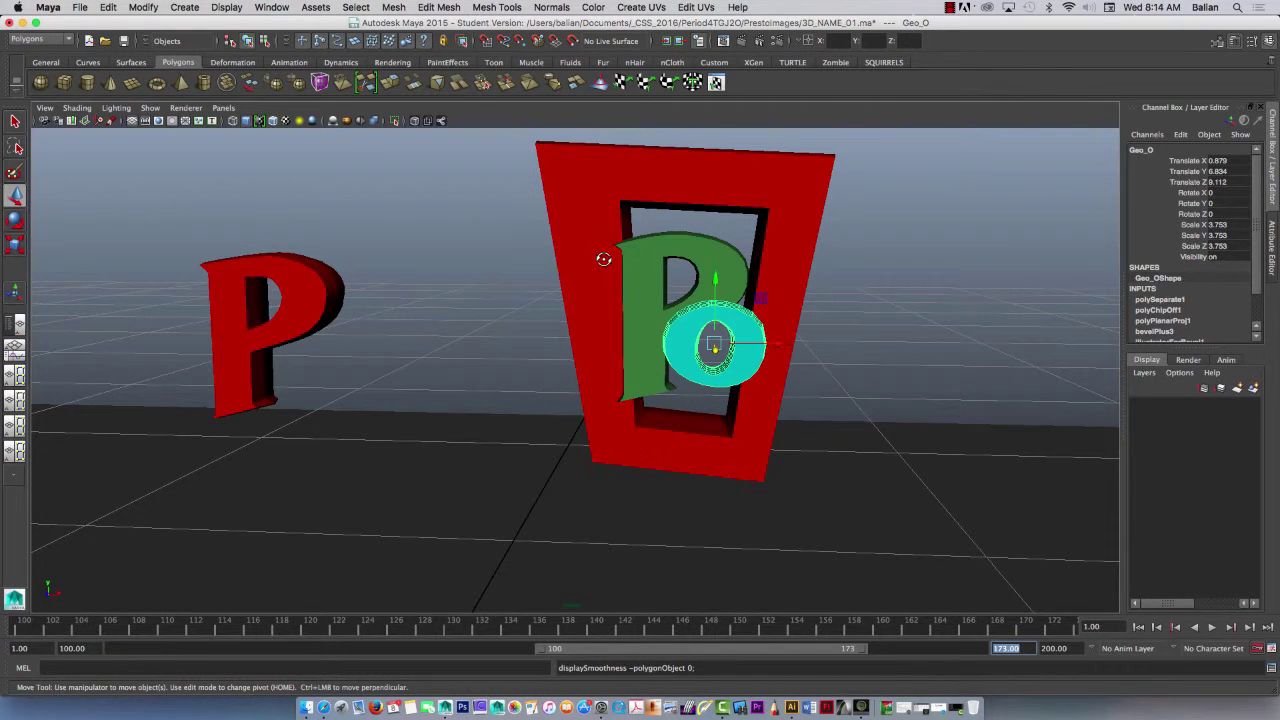
Step: Move the red P away from the Frame along X, to a Translate X of about -7.75
left_click_drag(603, 260, 597, 259, "alt")
left_click(487, 190)
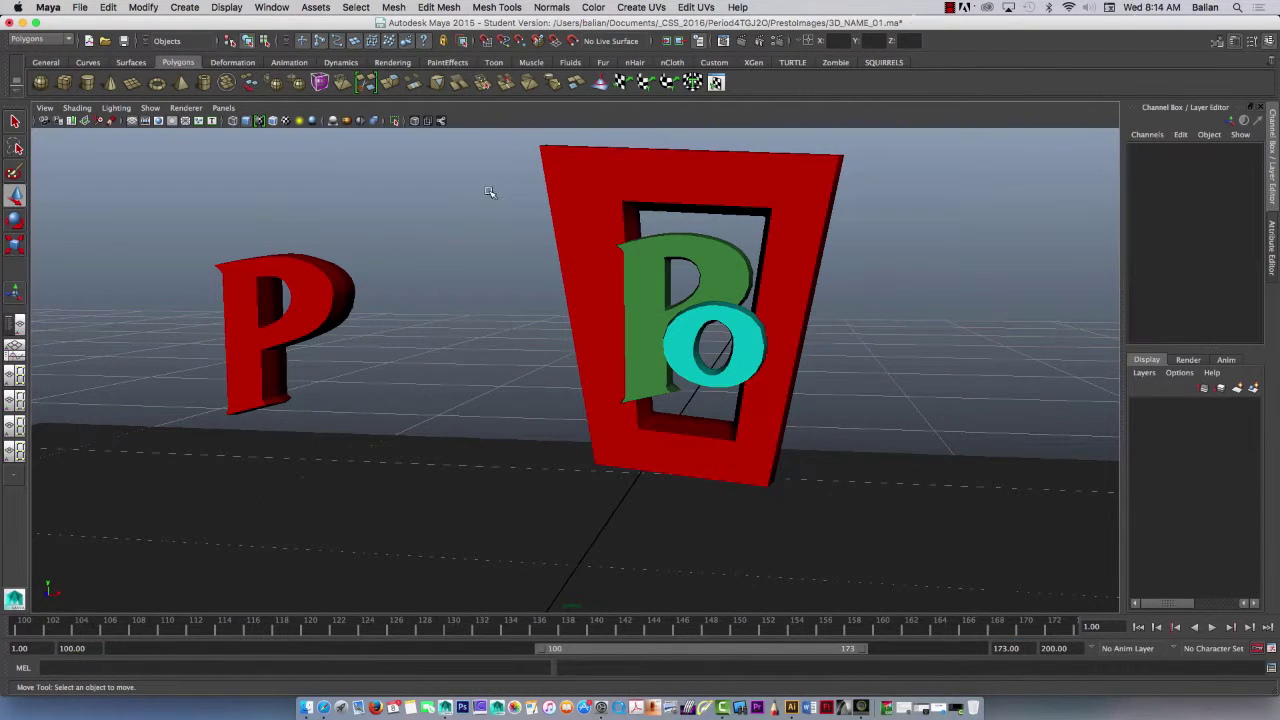
left_click(311, 282)
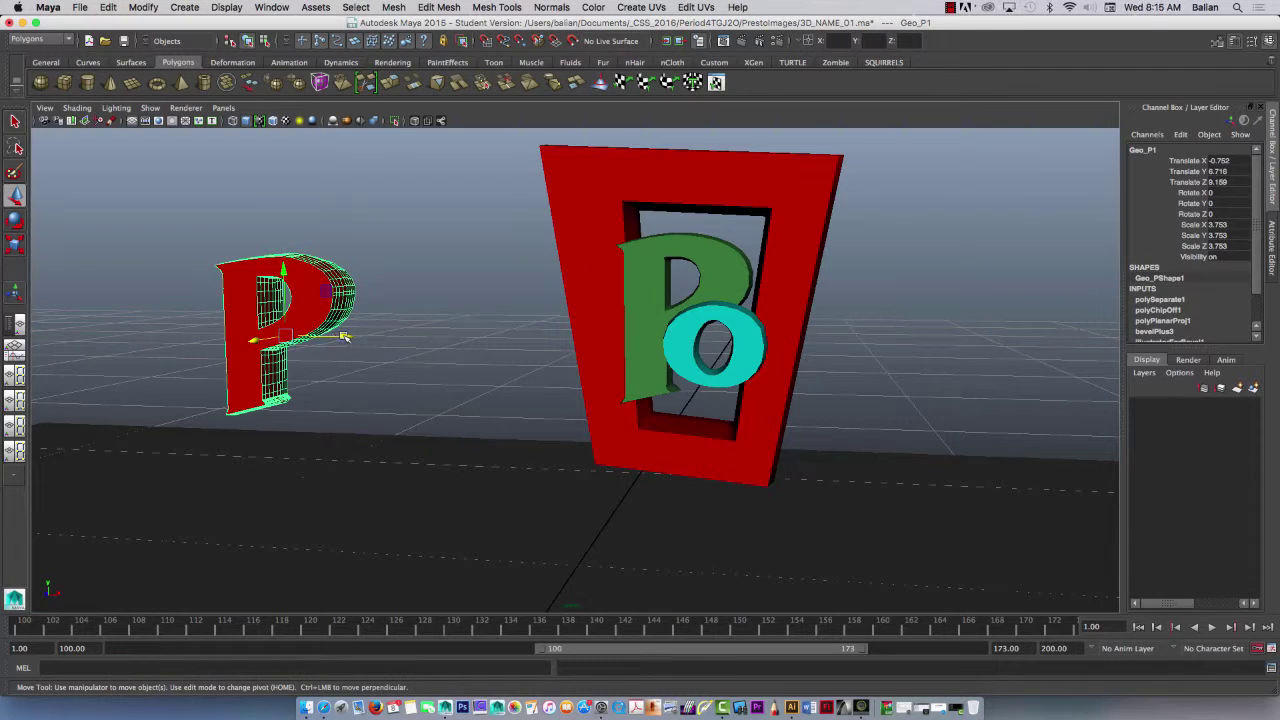
left_click_drag(344, 338, 88, 314)
scroll(405, 363, "down", 5)
scroll(405, 363, "down", 4)
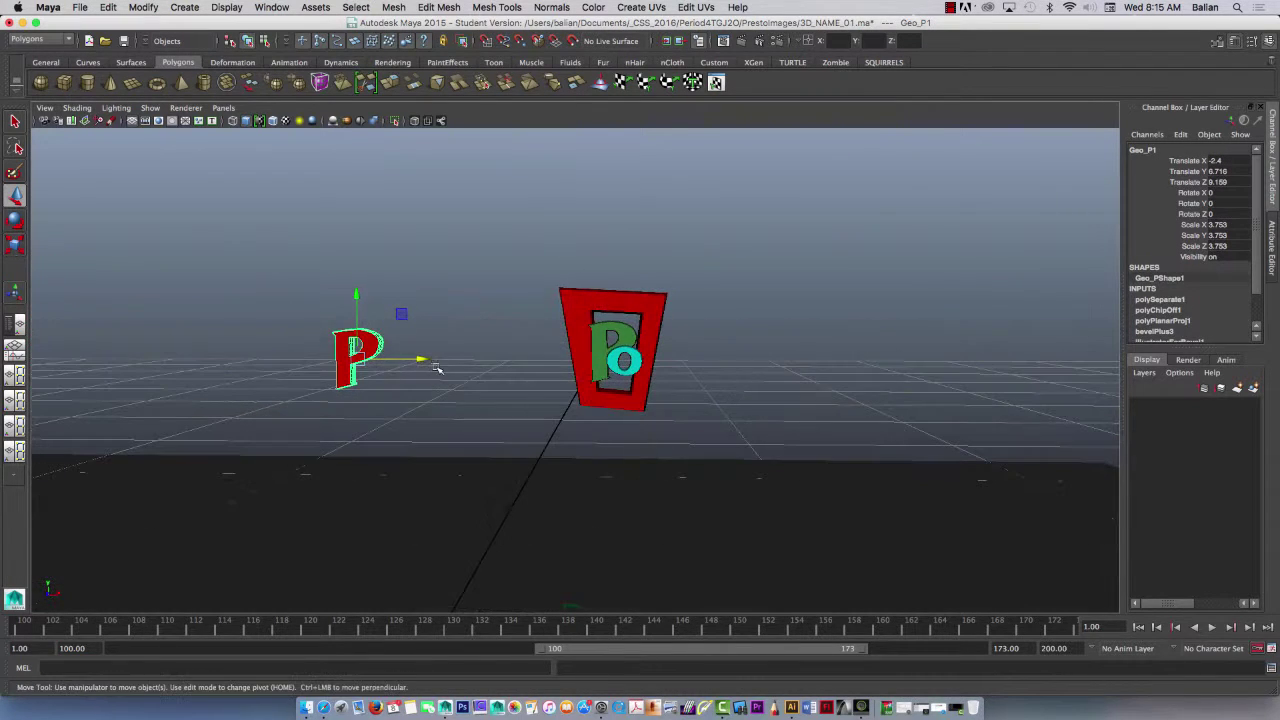
left_click_drag(422, 358, 84, 350)
scroll(394, 377, "down", 4)
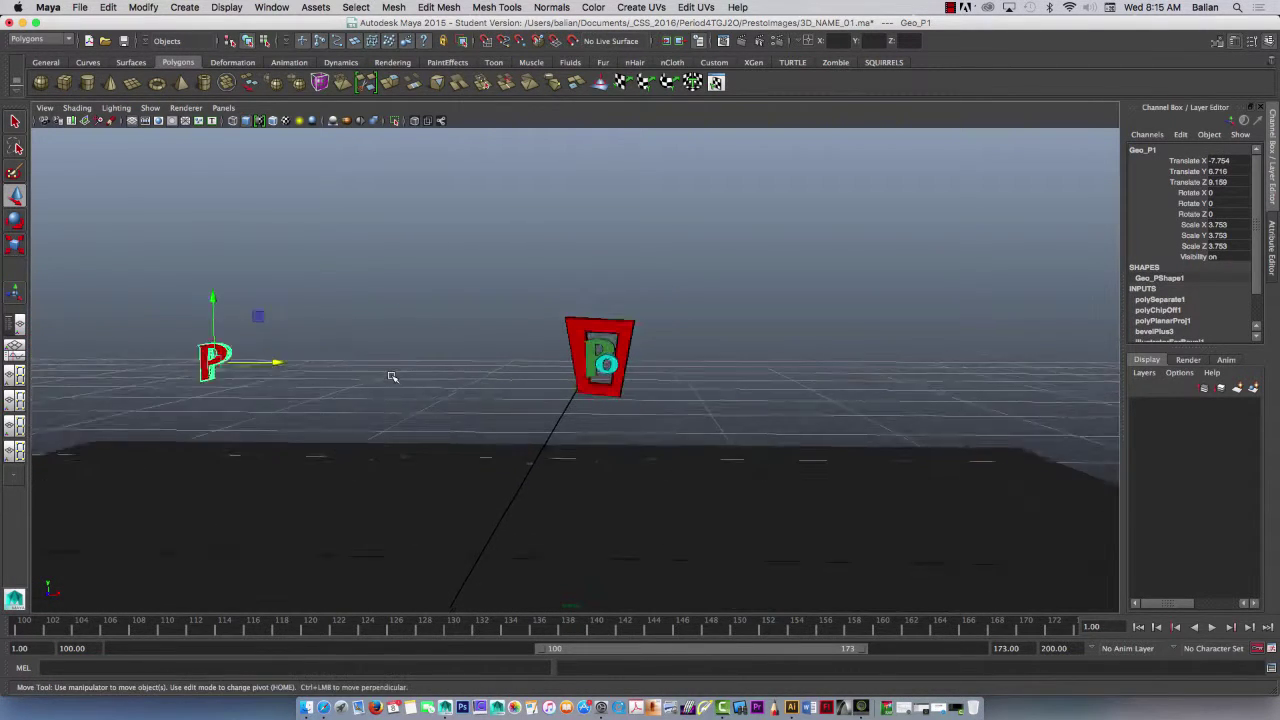
Step: Turn on the resolution gate in the perspective view with the Frame and its letters inside the gate
scroll(396, 379, "up", 5)
left_click_drag(397, 380, 376, 413, "alt")
middle_click_drag(382, 384, 402, 299, "alt")
scroll(401, 299, "down", 5)
mouse_move(405, 310)
left_mouse_down("alt")
mouse_move(409, 294)
mouse_move(414, 303)
left_mouse_up("alt")
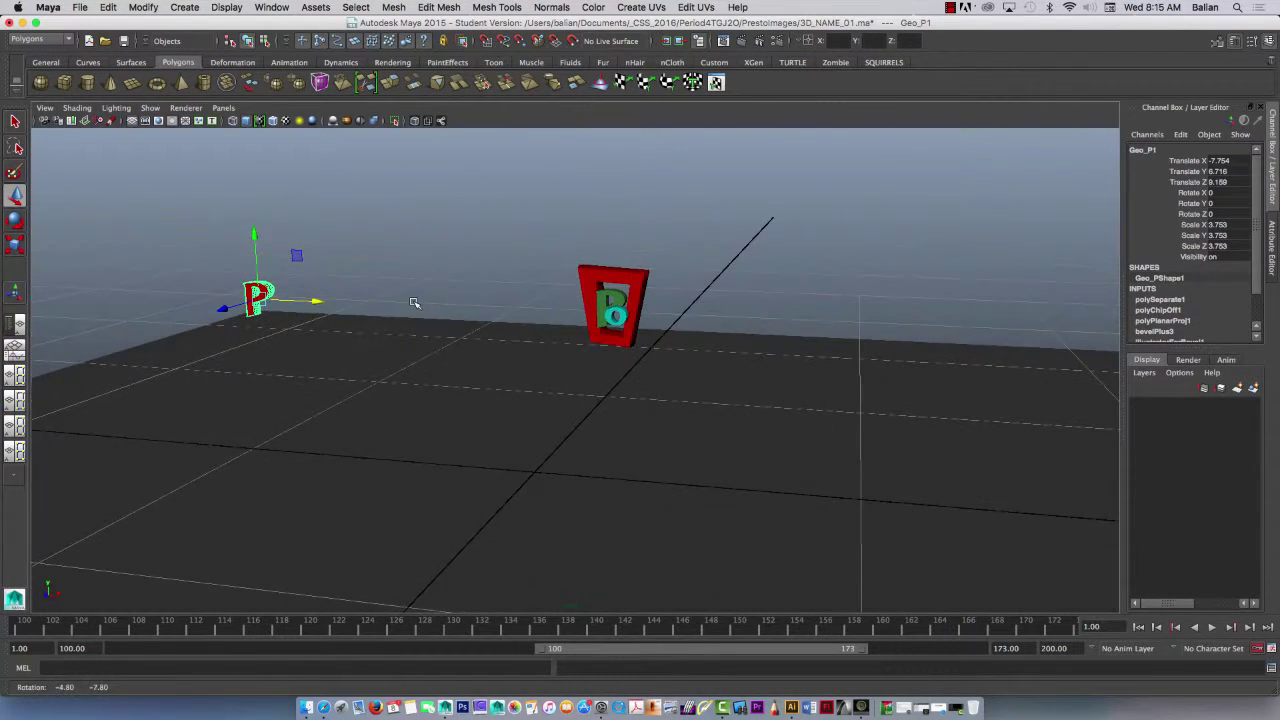
left_click(158, 120)
left_click_drag(512, 282, 389, 429, "alt")
Step: Examine how the ground, Frame and letters sit within the resolution gate, and select the Frame
left_click(400, 497)
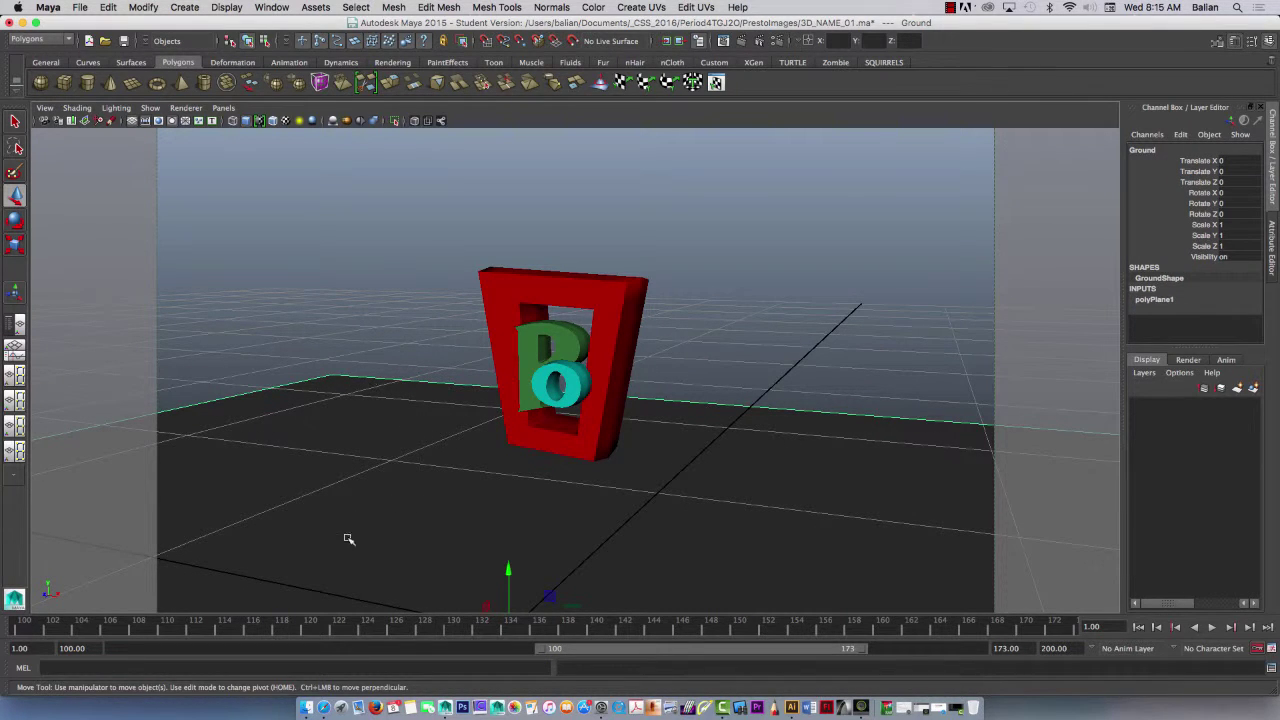
left_click(432, 352)
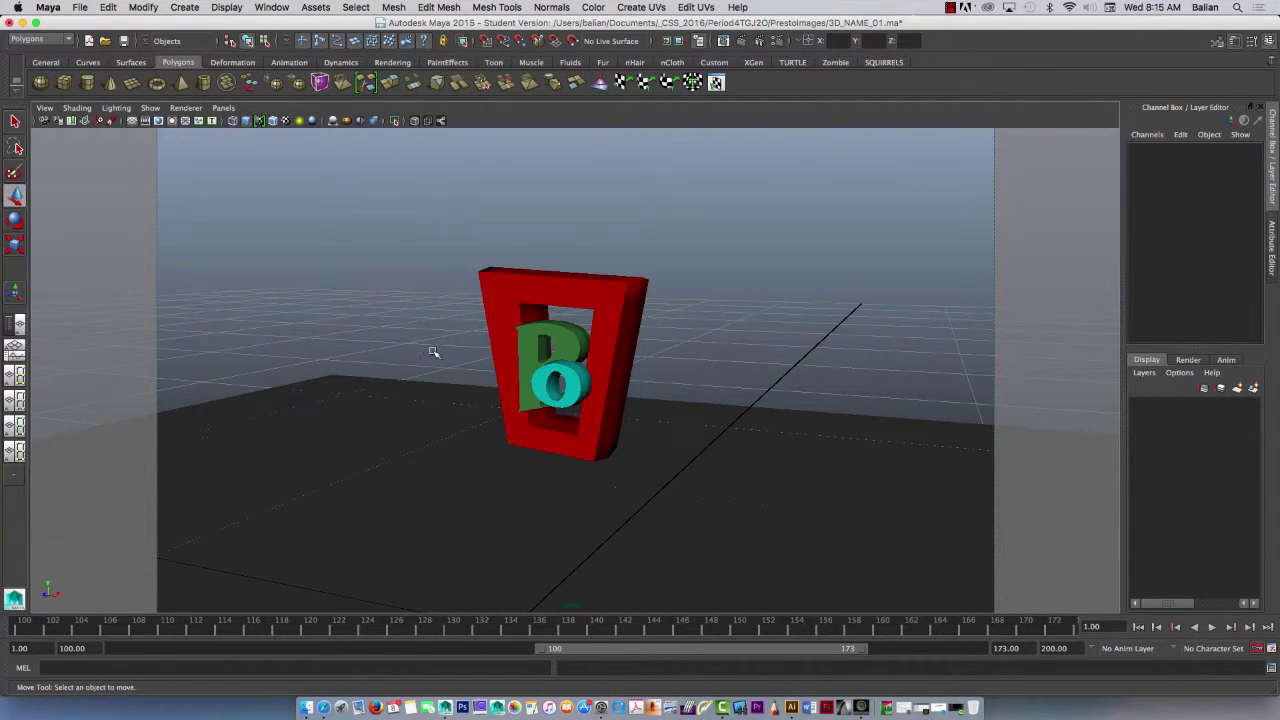
scroll(420, 347, "down", 5)
scroll(419, 338, "up", 7)
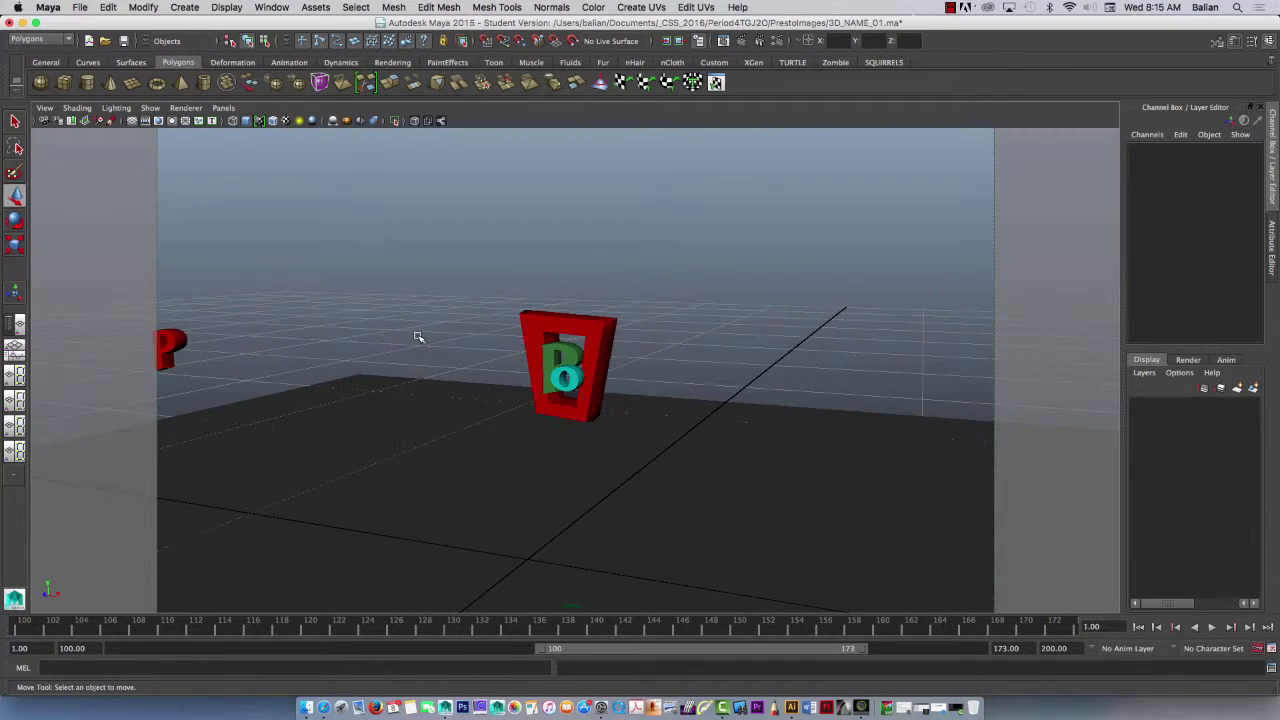
scroll(416, 340, "up", 4)
scroll(418, 350, "down", 6)
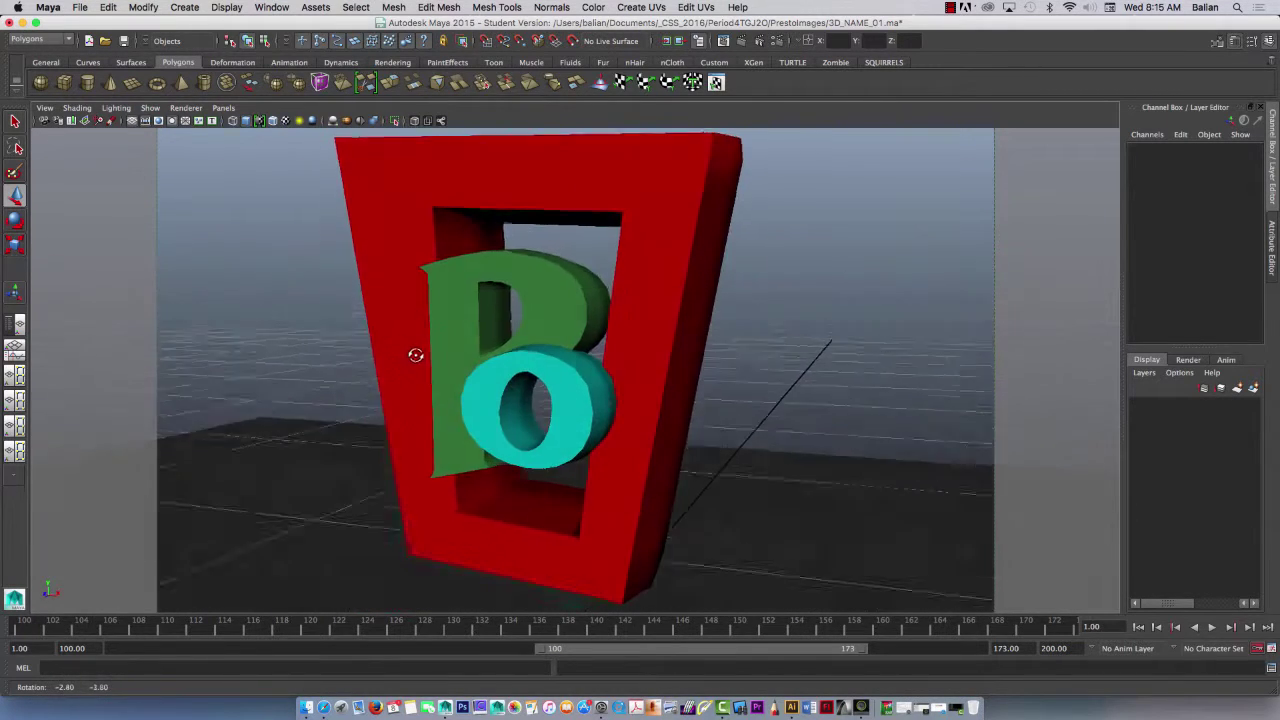
scroll(421, 355, "down", 2)
left_click(511, 318)
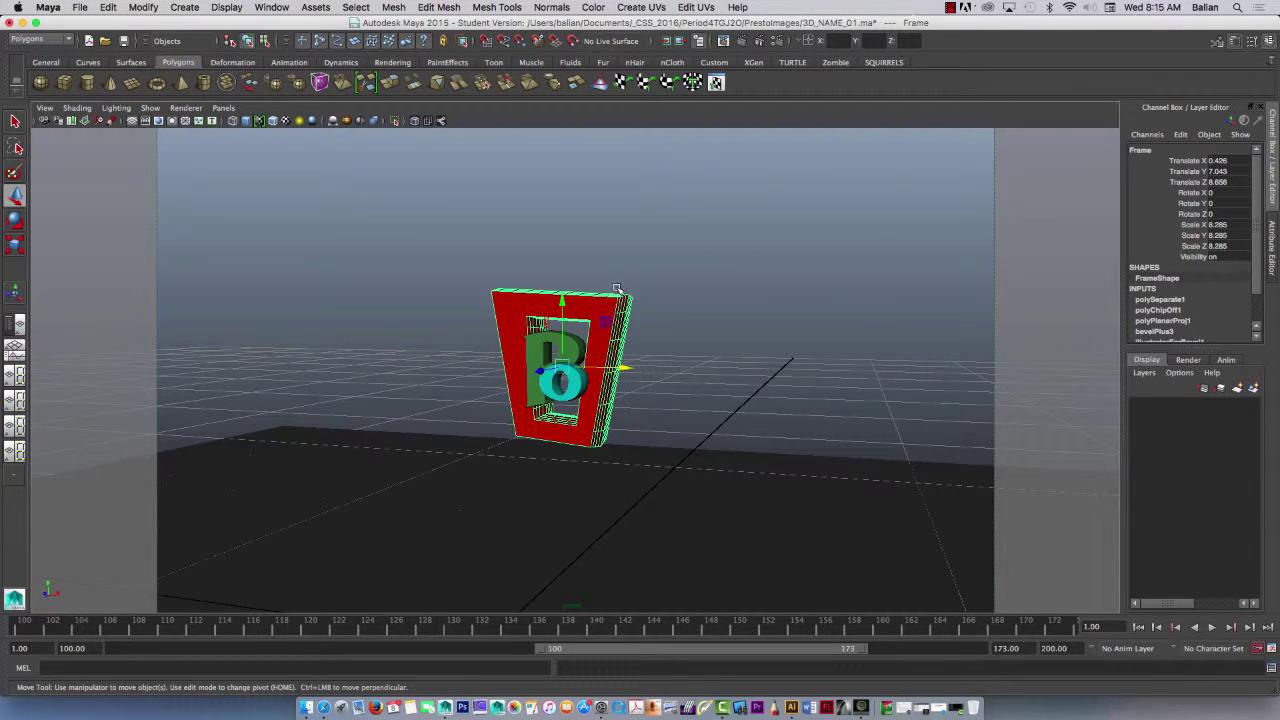
Step: At frame 100, select the Frame together with the green P and cyan O inside it, and freeze their transformations
scroll(537, 416, "down", 2)
scroll(537, 416, "down", 1)
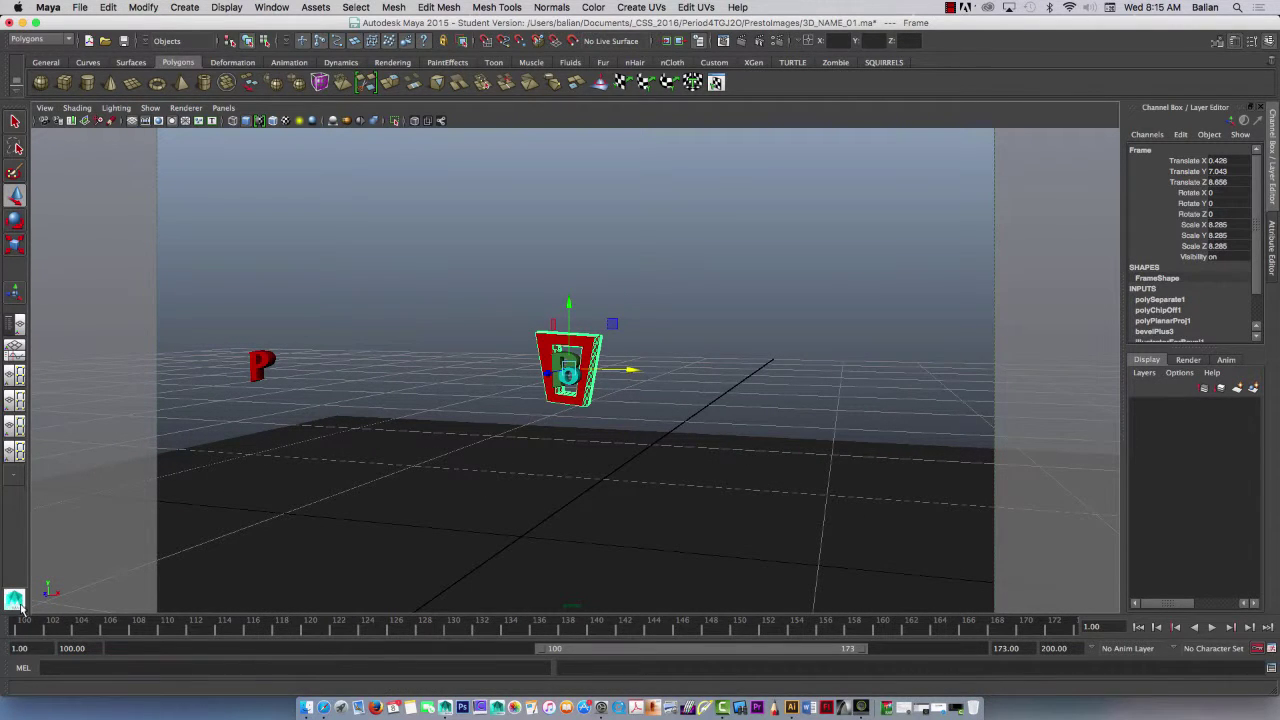
left_click_drag(734, 443, 522, 405, "alt")
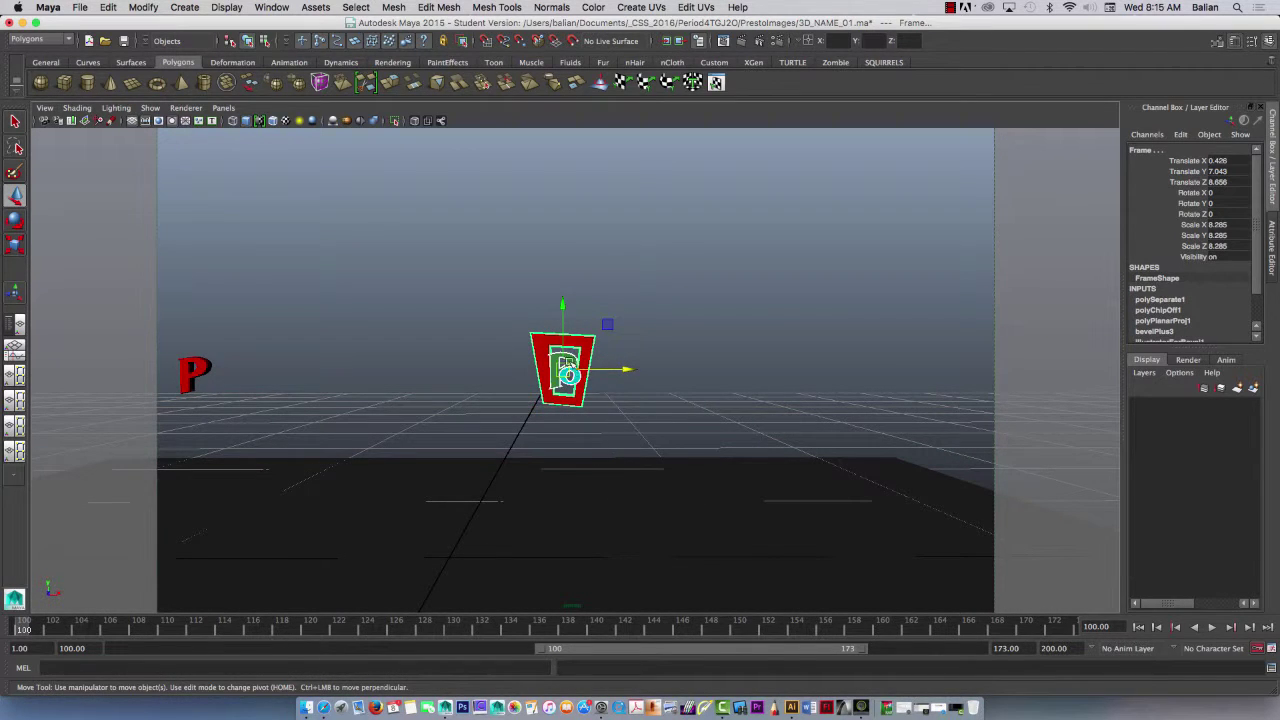
left_click(670, 473)
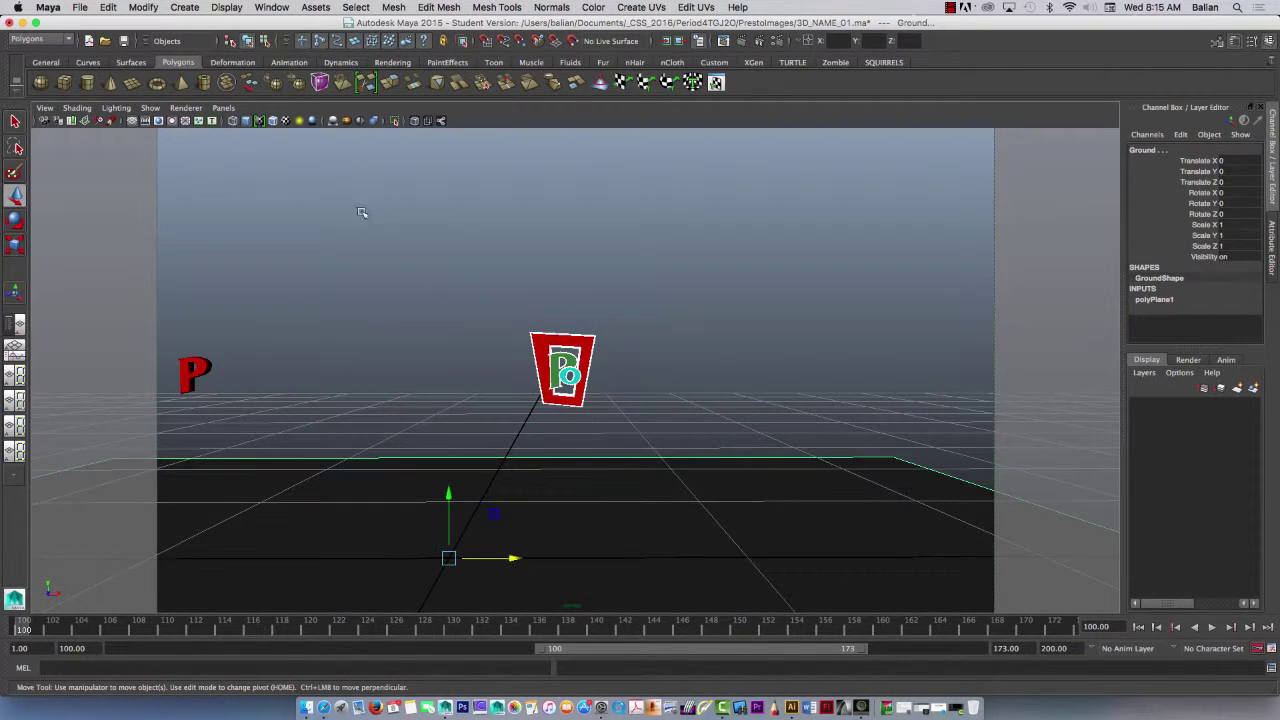
left_click_drag(510, 322, 612, 414)
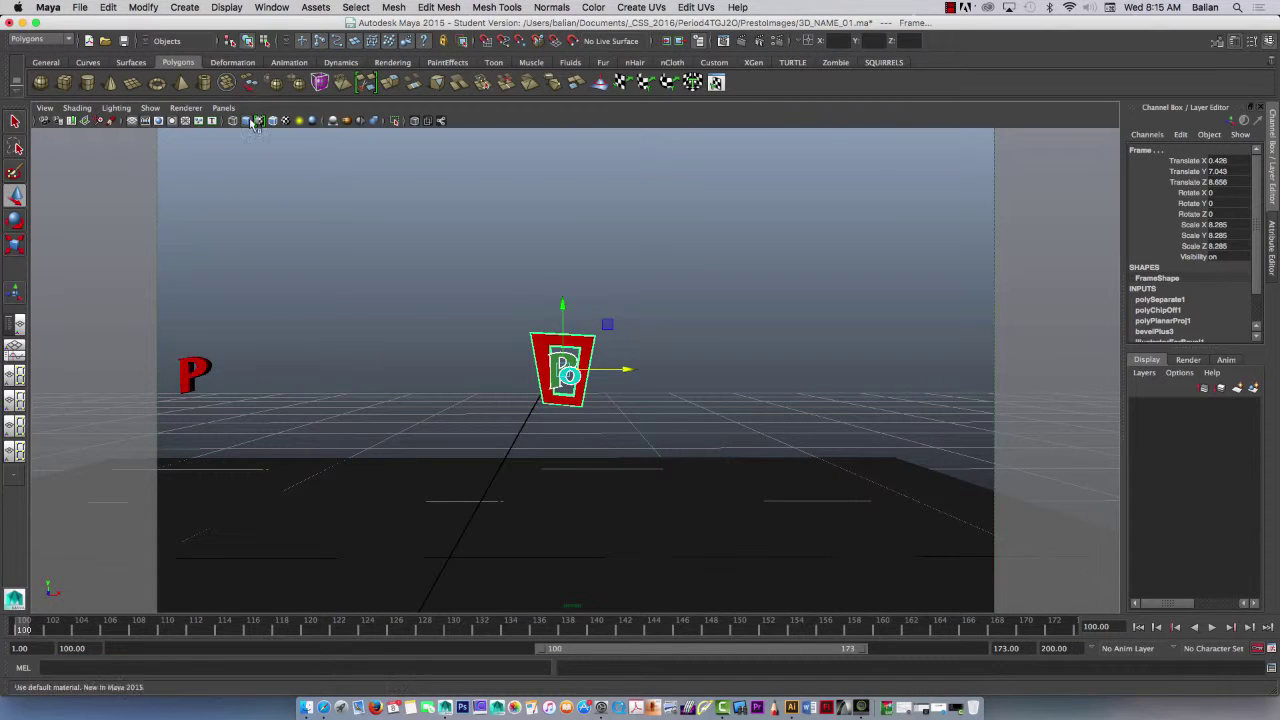
left_click(144, 7)
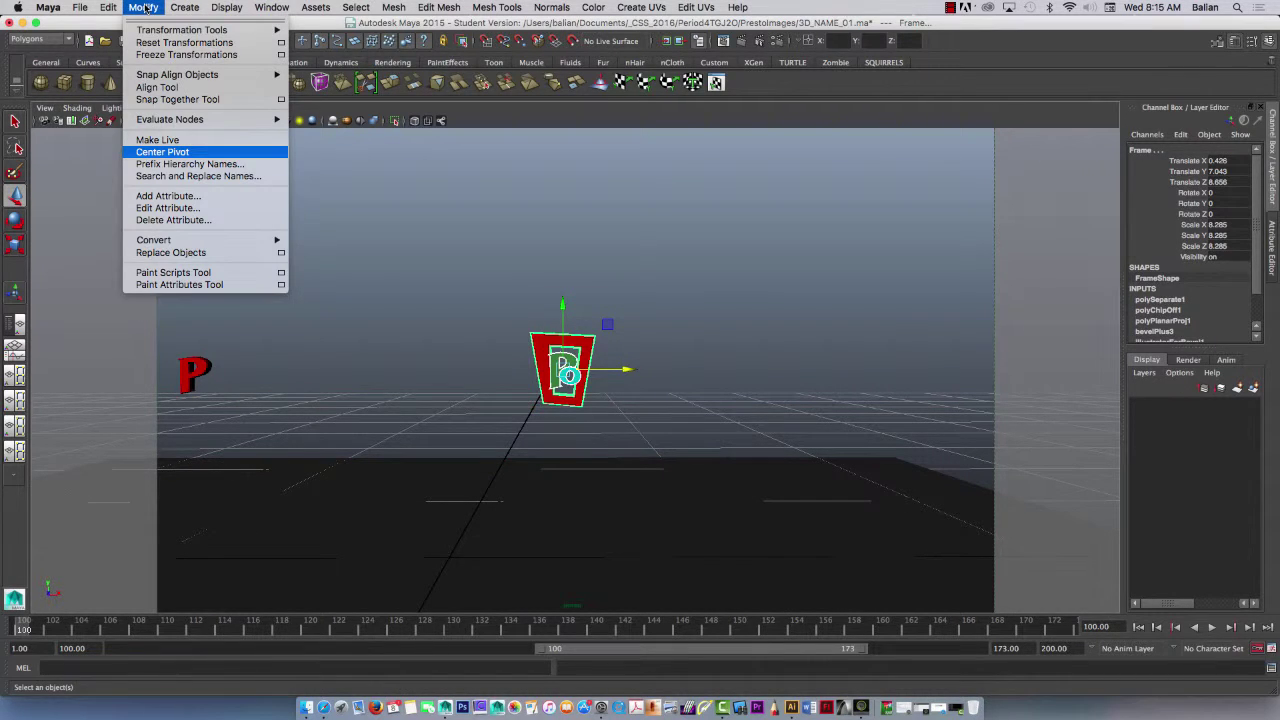
left_click(142, 55)
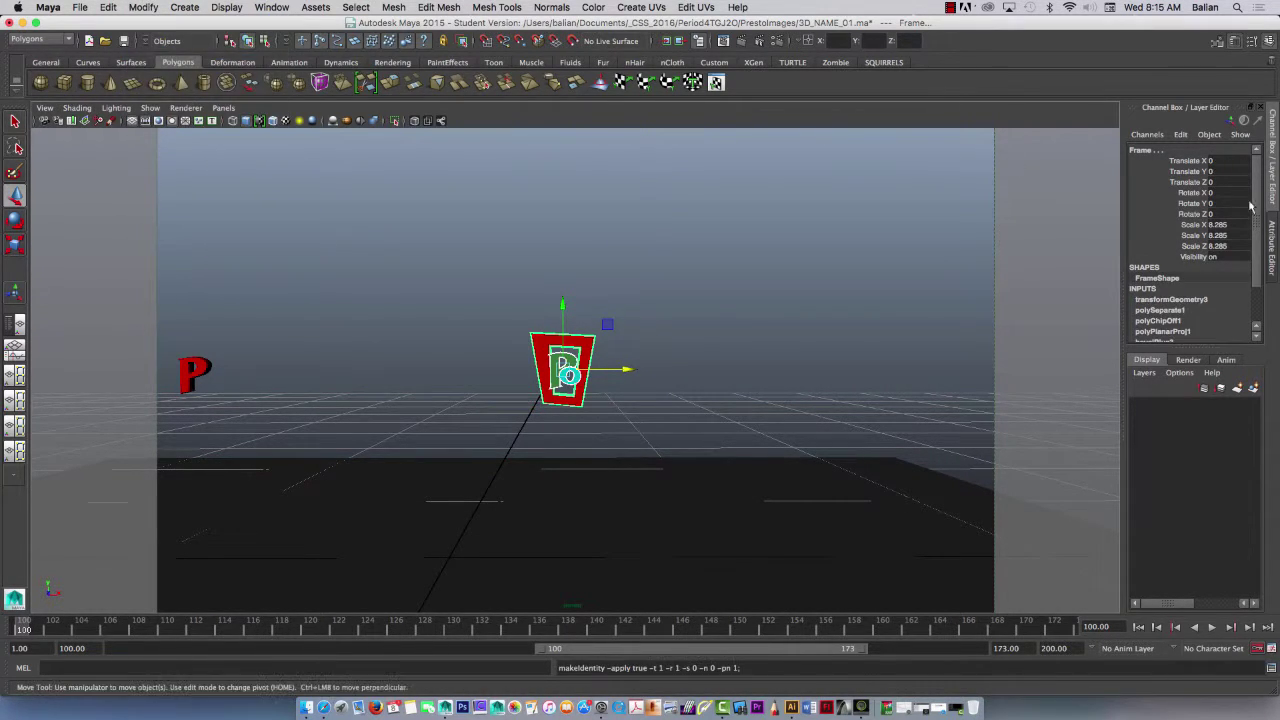
left_click(529, 348)
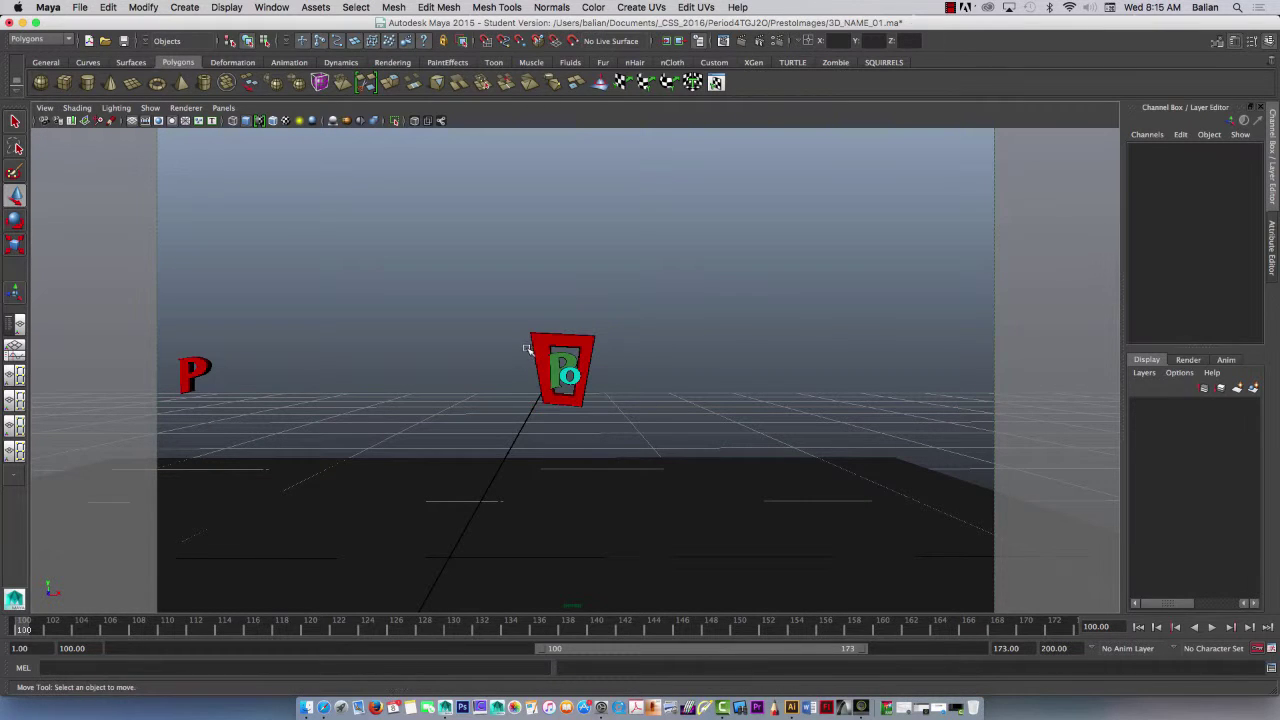
Step: Move the Frame up above the letters, to a Translate X of about -0.10 and a Translate Y of about 5.42
left_click(546, 344)
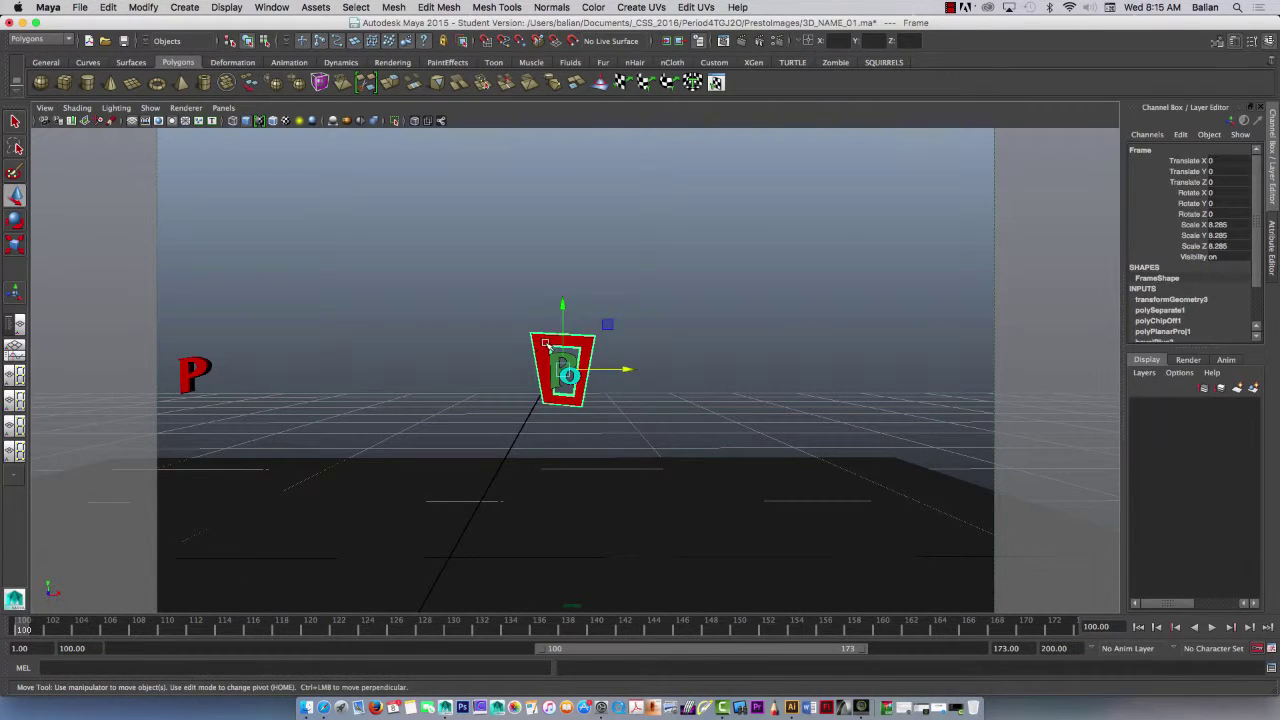
mouse_move(629, 371)
left_mouse_down()
mouse_move(515, 371)
mouse_move(654, 371)
mouse_move(628, 382)
left_mouse_up()
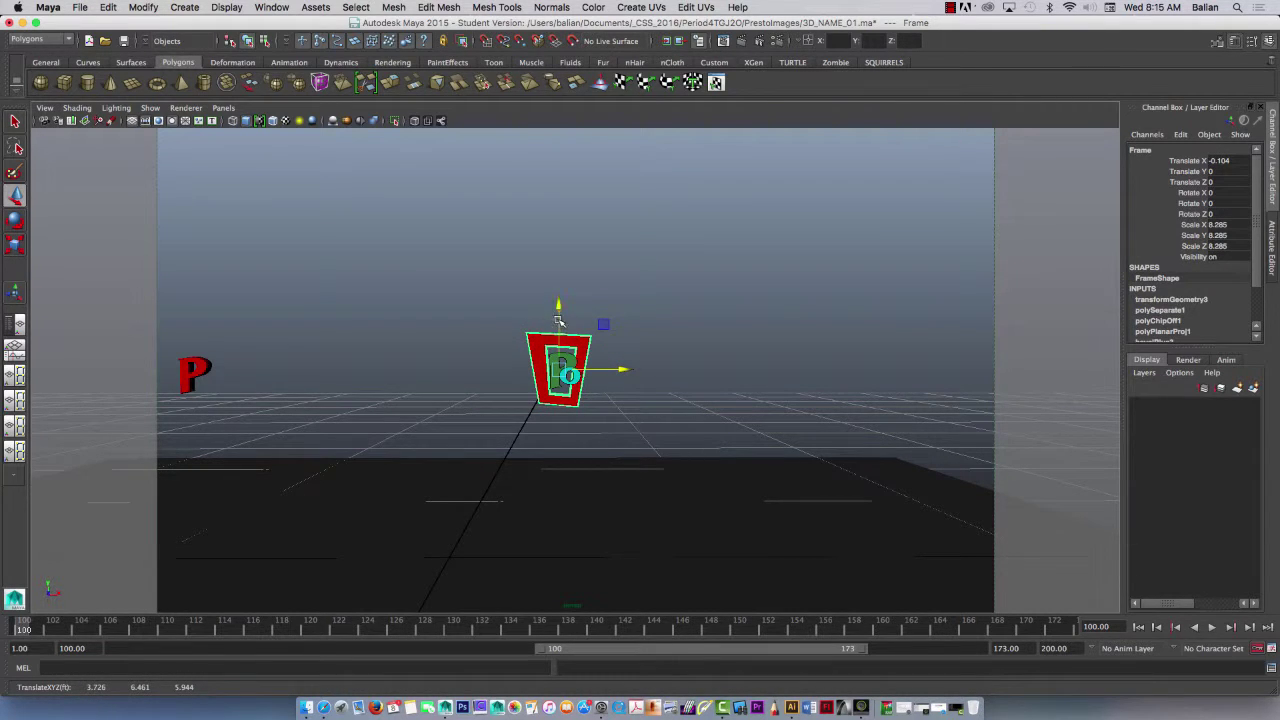
left_click_drag(558, 306, 555, 108)
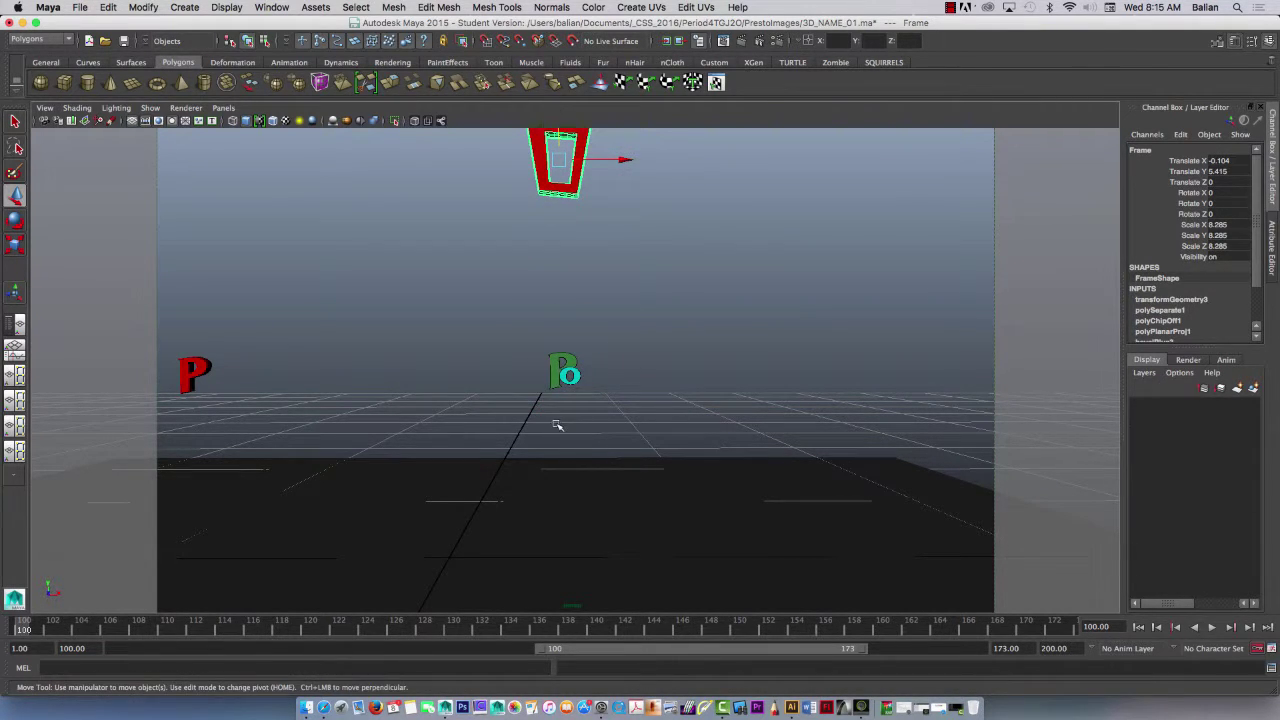
Step: Spread the letters apart along X, moving the green P to about -6.94 and the cyan O to about 8.33
left_click(561, 360)
left_click_drag(633, 382, 363, 384)
left_click(571, 376)
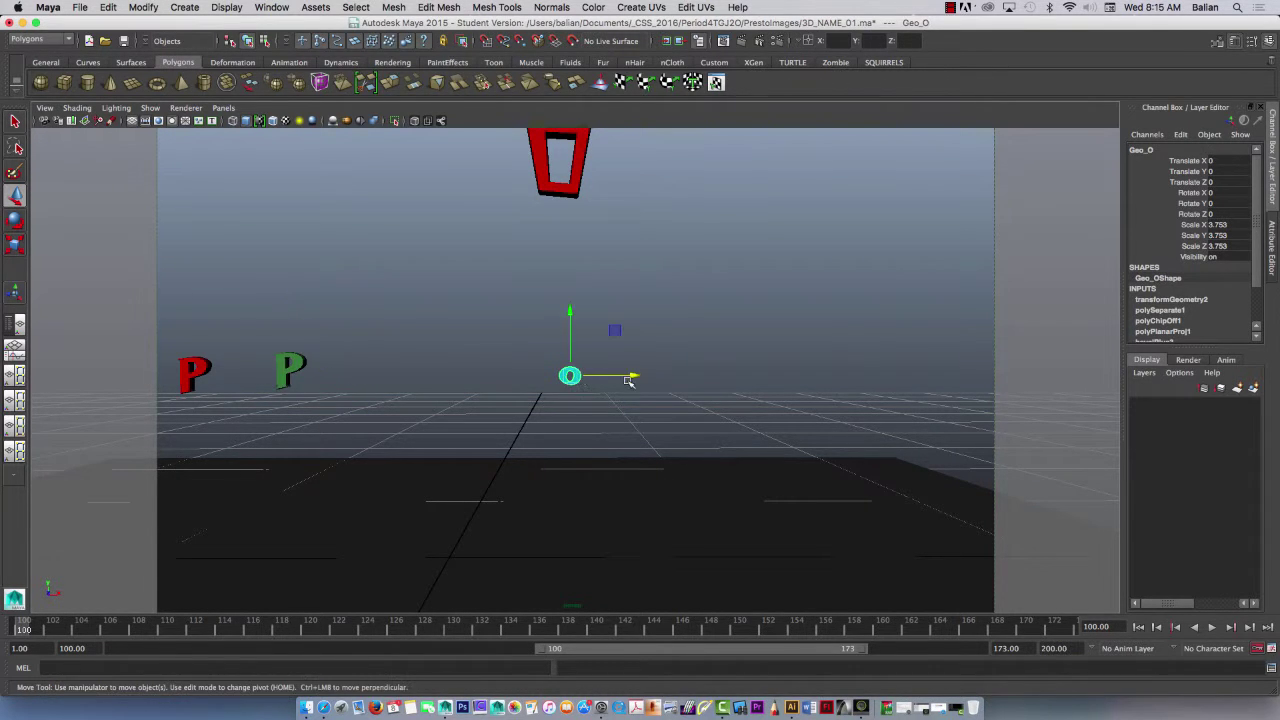
left_click_drag(630, 378, 962, 391)
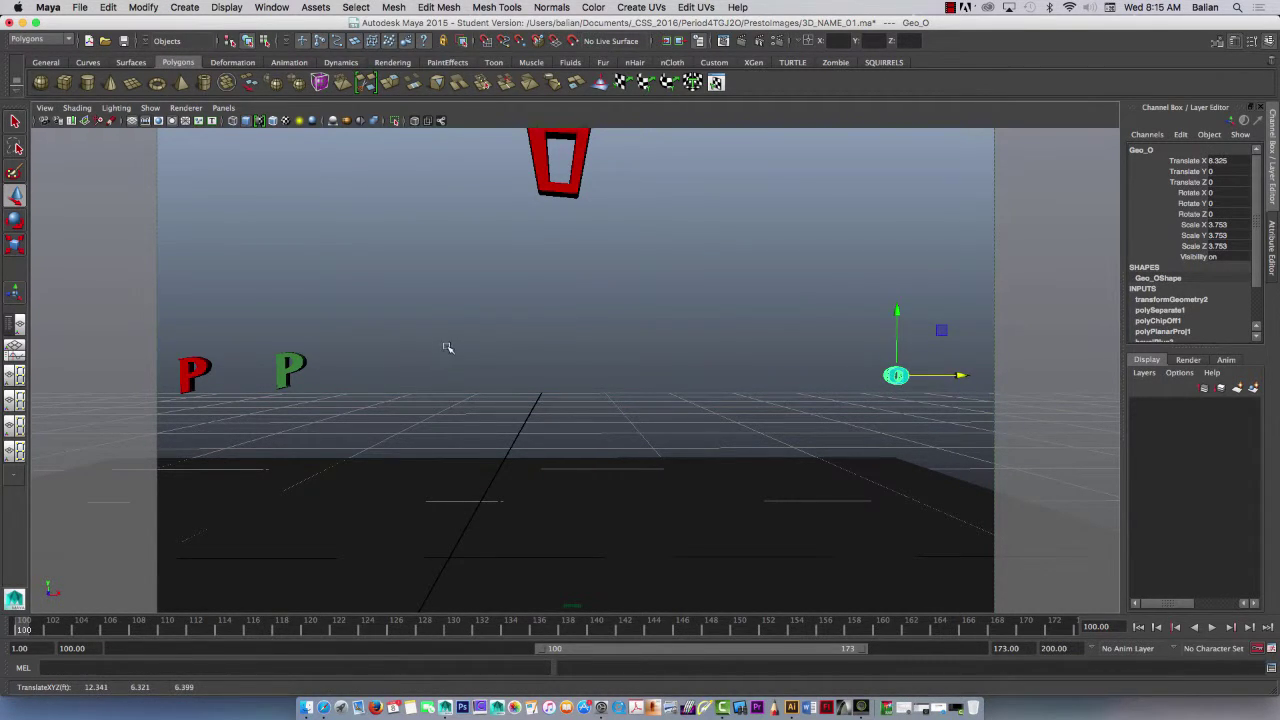
Step: Set a keyframe on all of the Frame's channels at frame 100 and compare them with the green P's channels
scroll(448, 348, "down", 3)
left_click(553, 217)
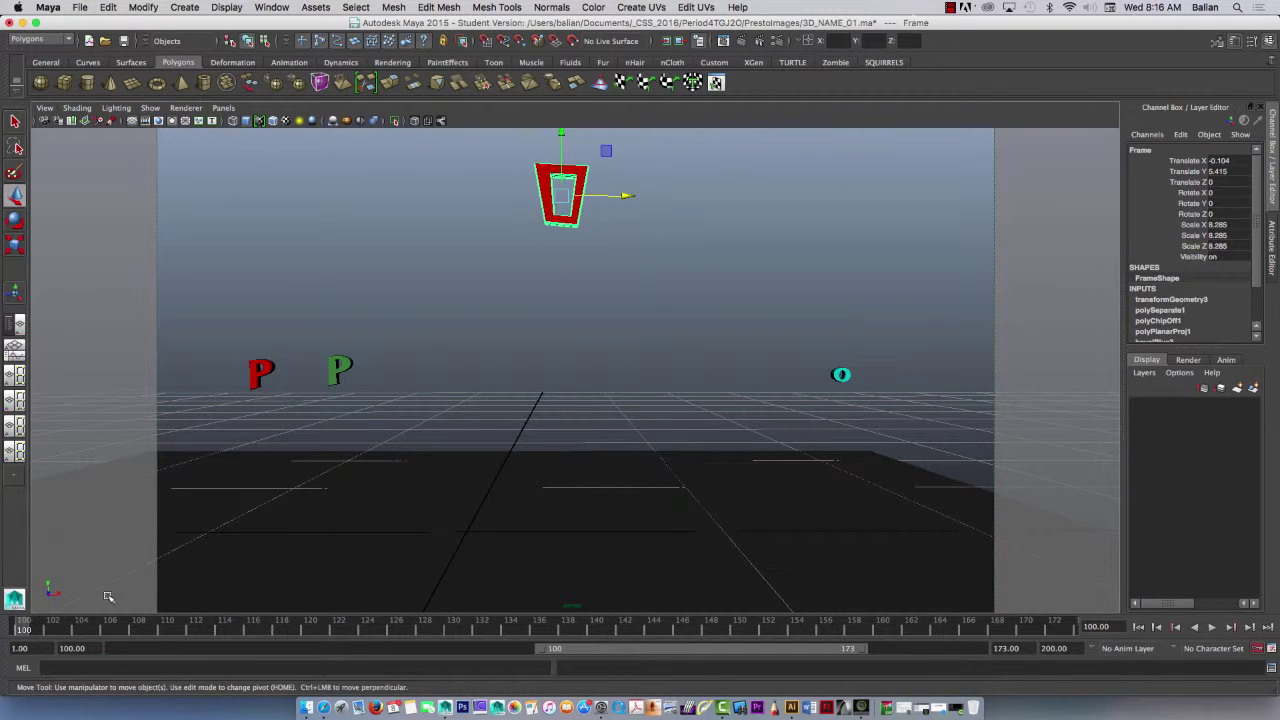
key("s")
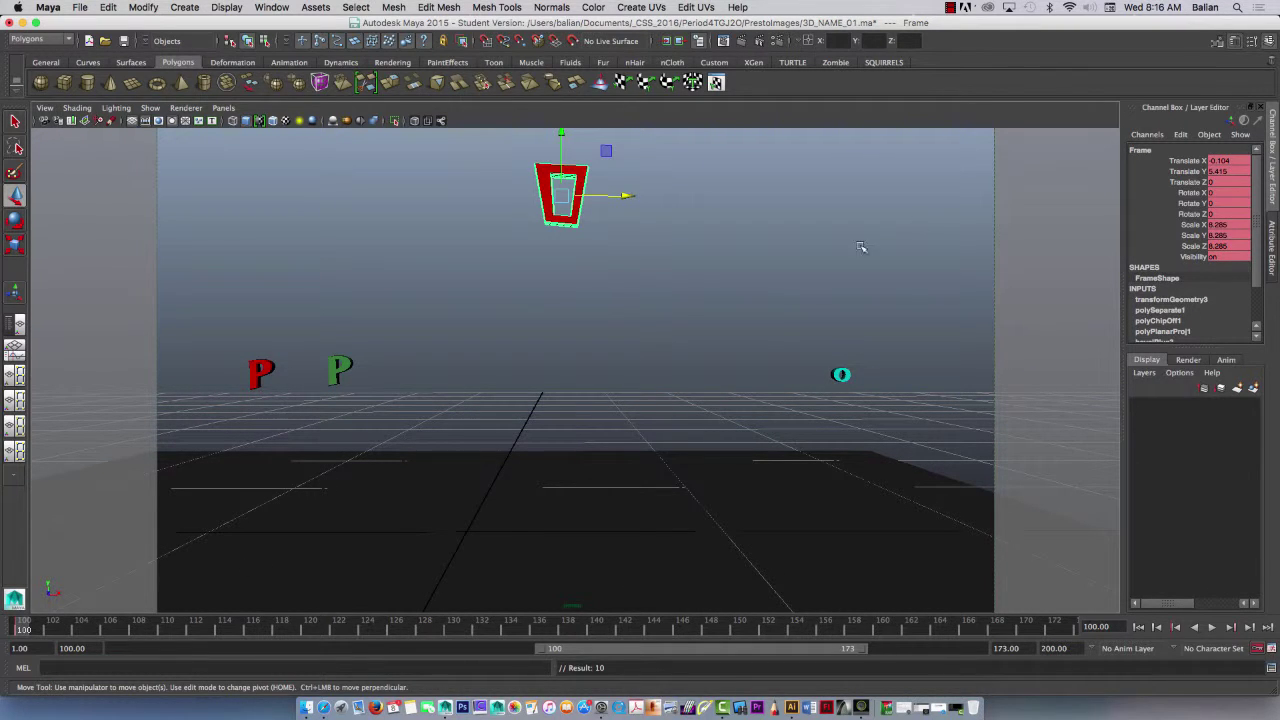
left_click_drag(1164, 161, 1246, 246)
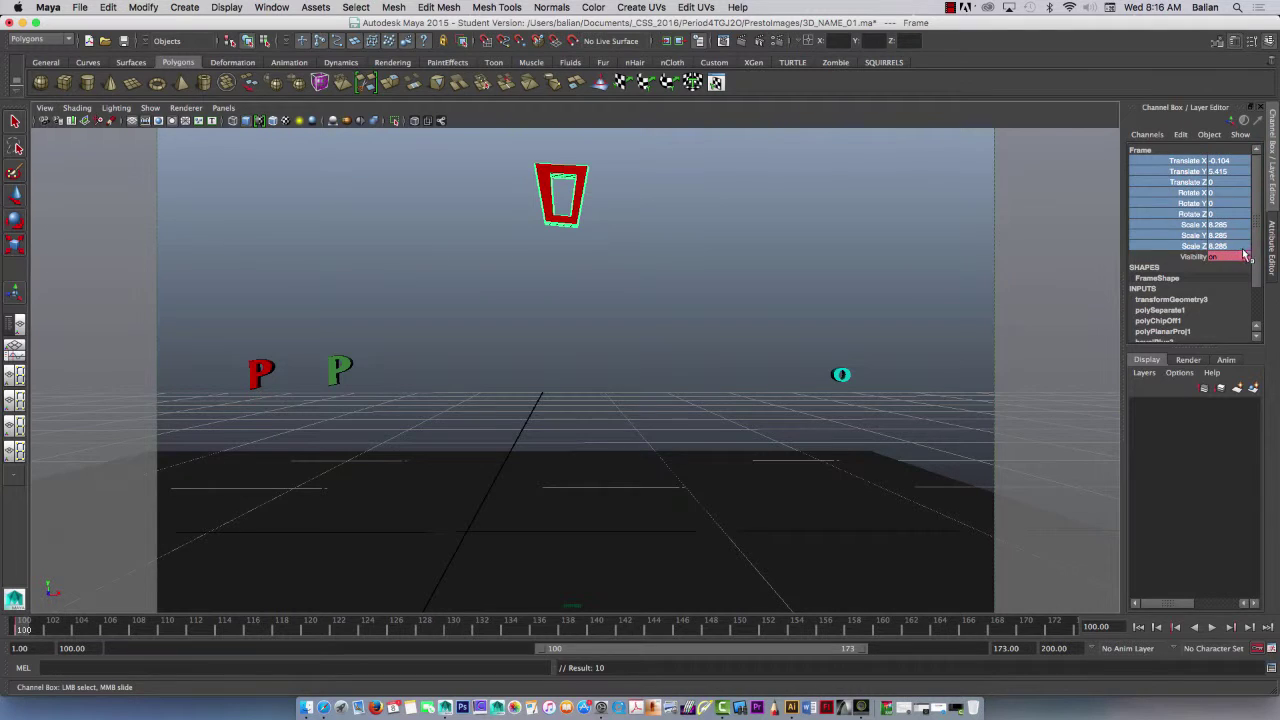
key("w")
left_click(603, 294)
left_click(343, 370)
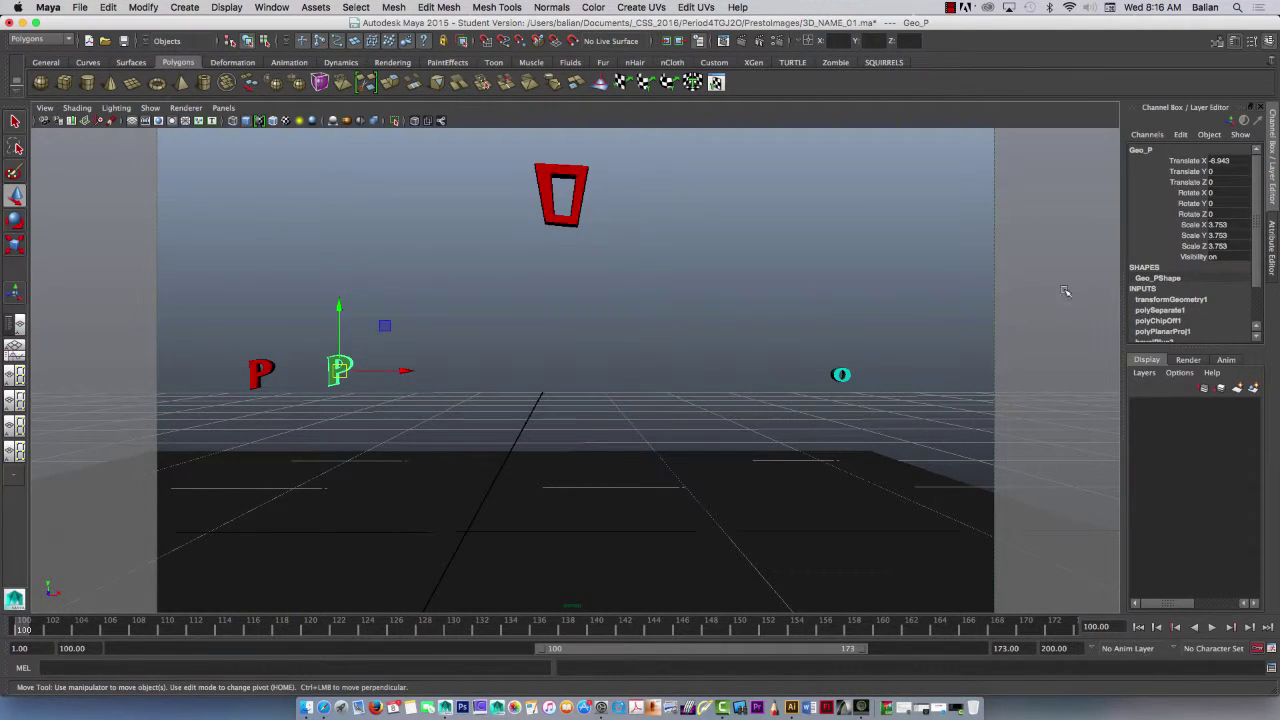
left_click(553, 216)
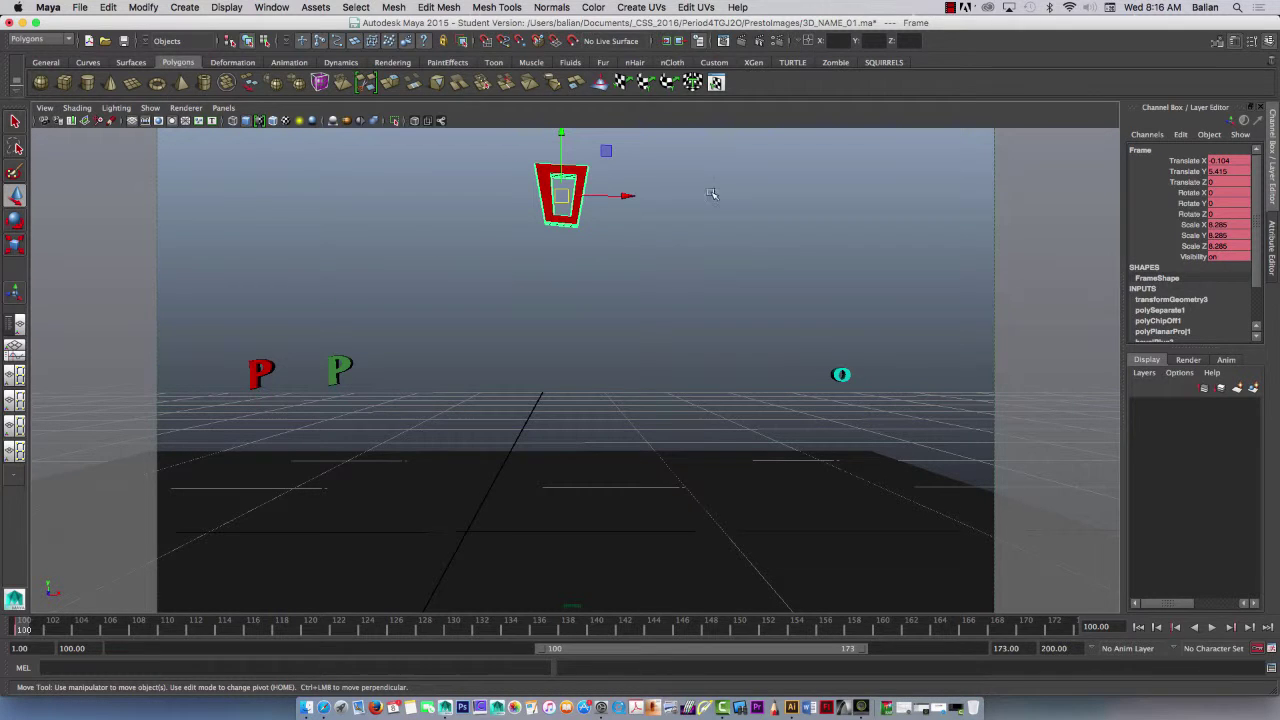
left_click(1271, 649)
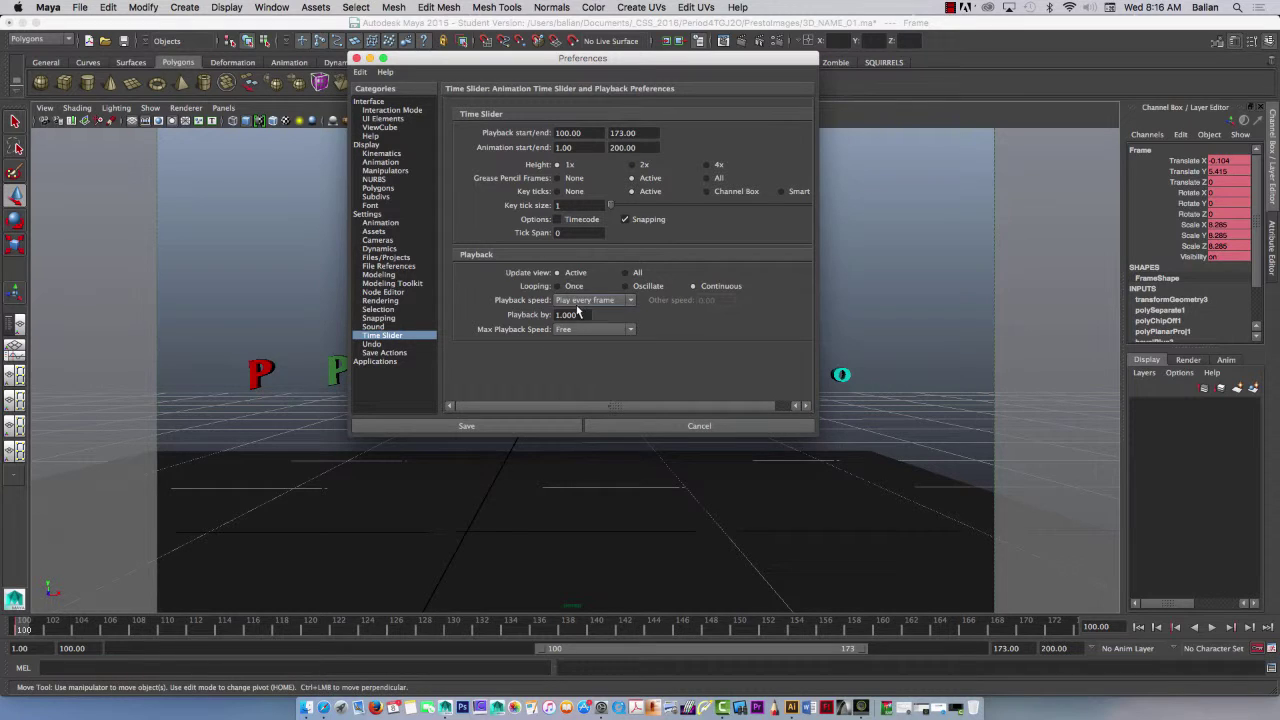
left_click(588, 300)
left_click(581, 312)
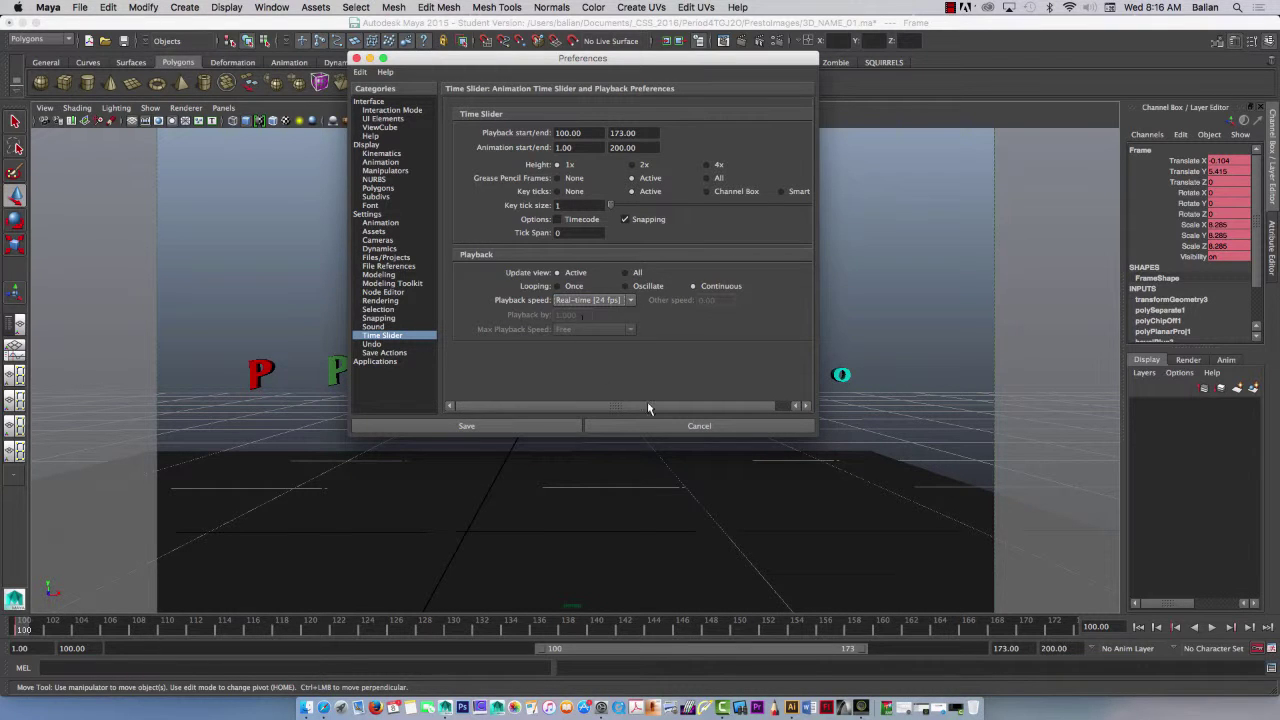
left_click(733, 425)
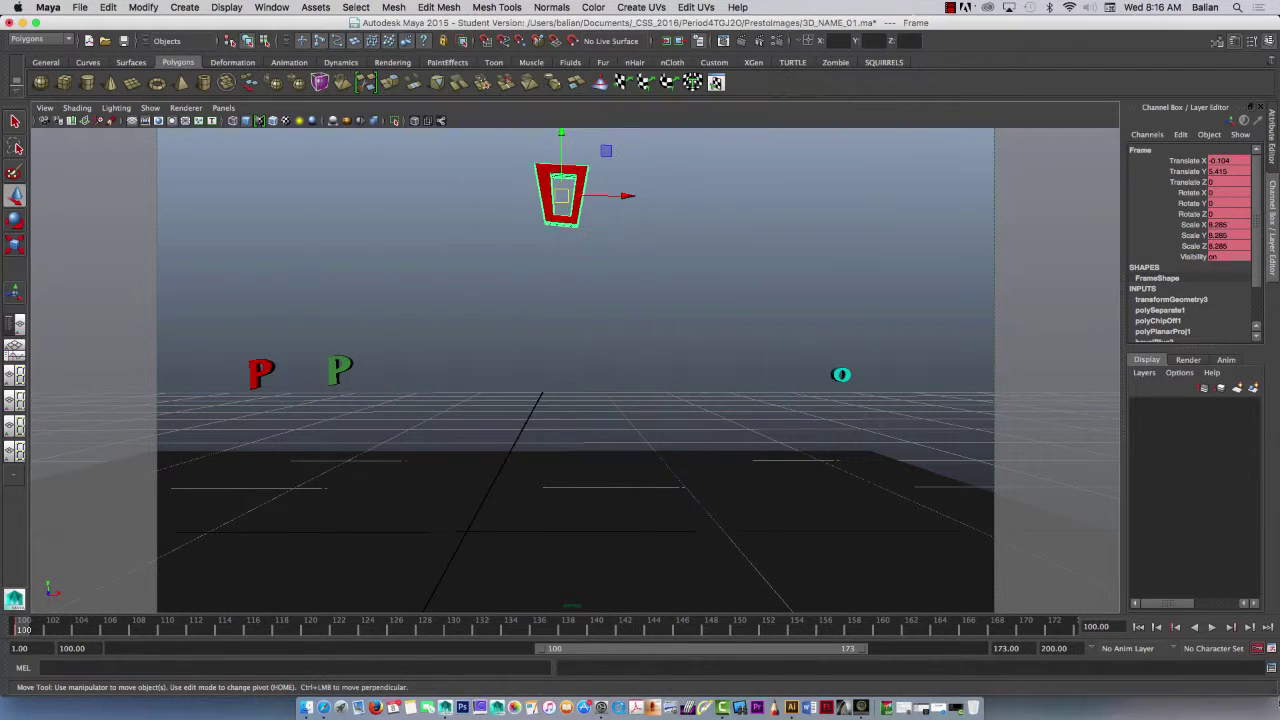
Step: Set the playback speed to Real-time [24 fps], review the animation preferences, and save the preferences
left_click(1272, 650)
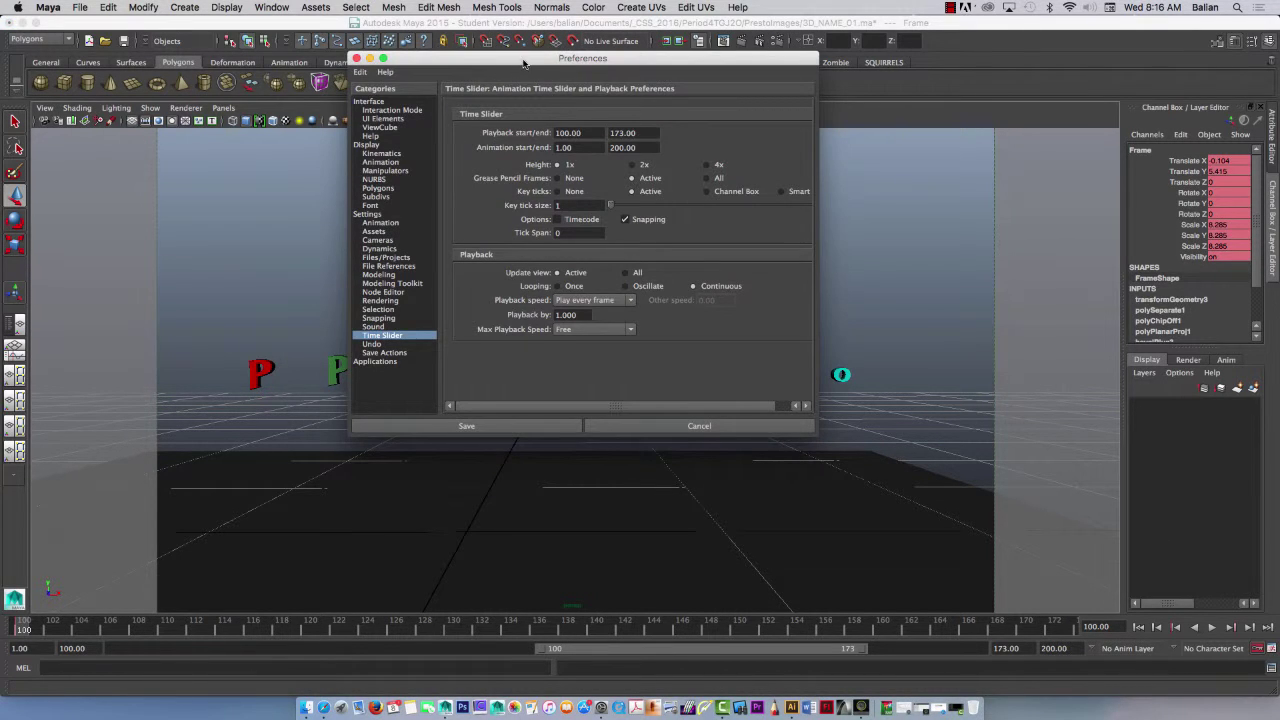
left_click_drag(523, 63, 487, 130)
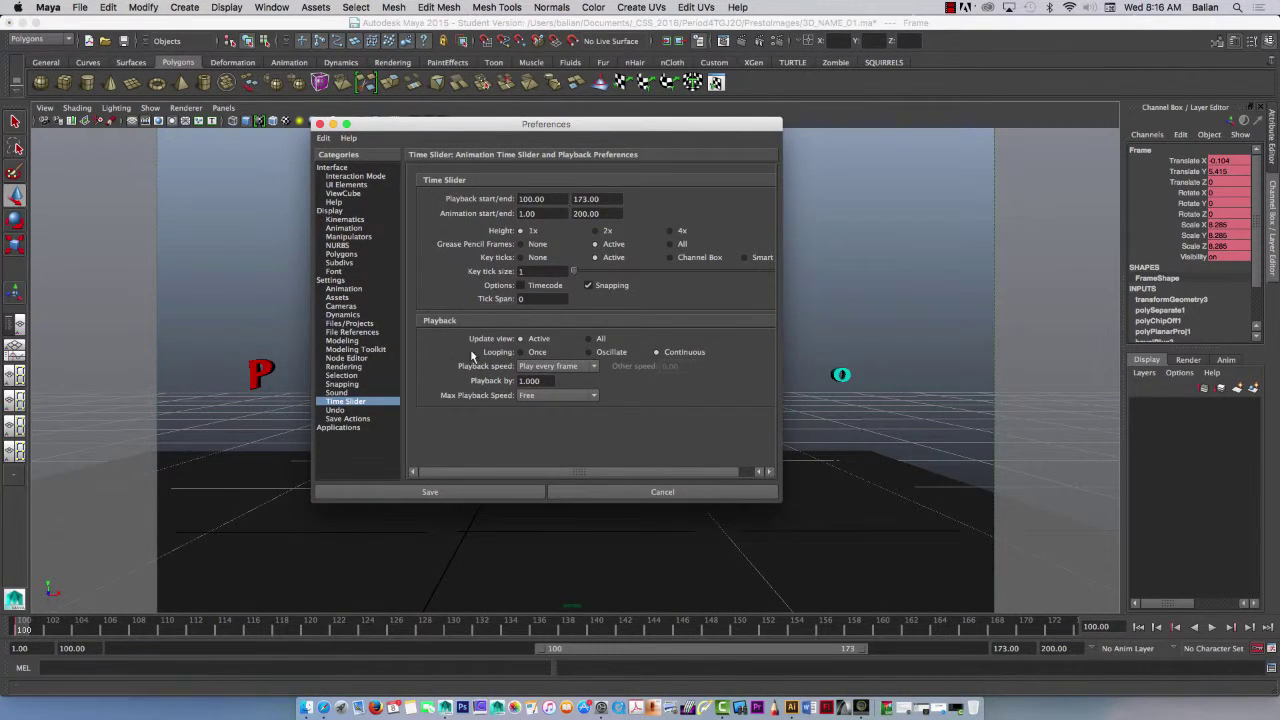
left_click(543, 368)
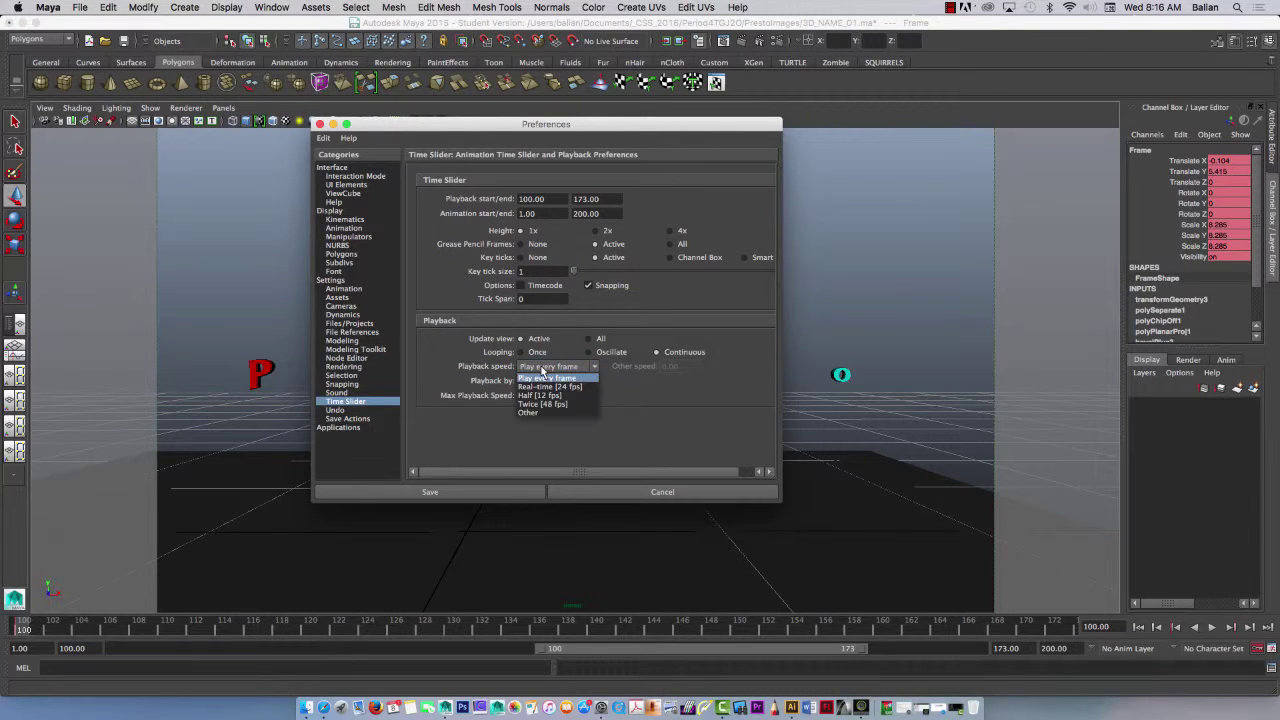
left_click(540, 387)
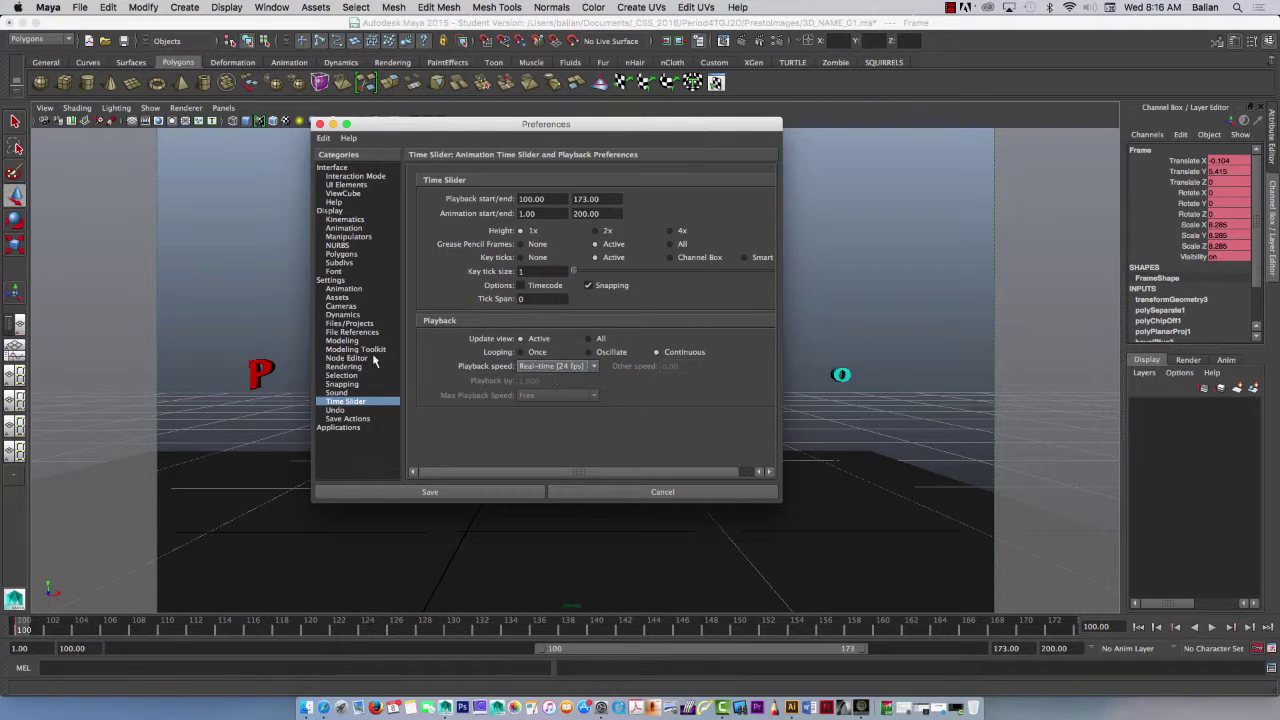
left_click(338, 289)
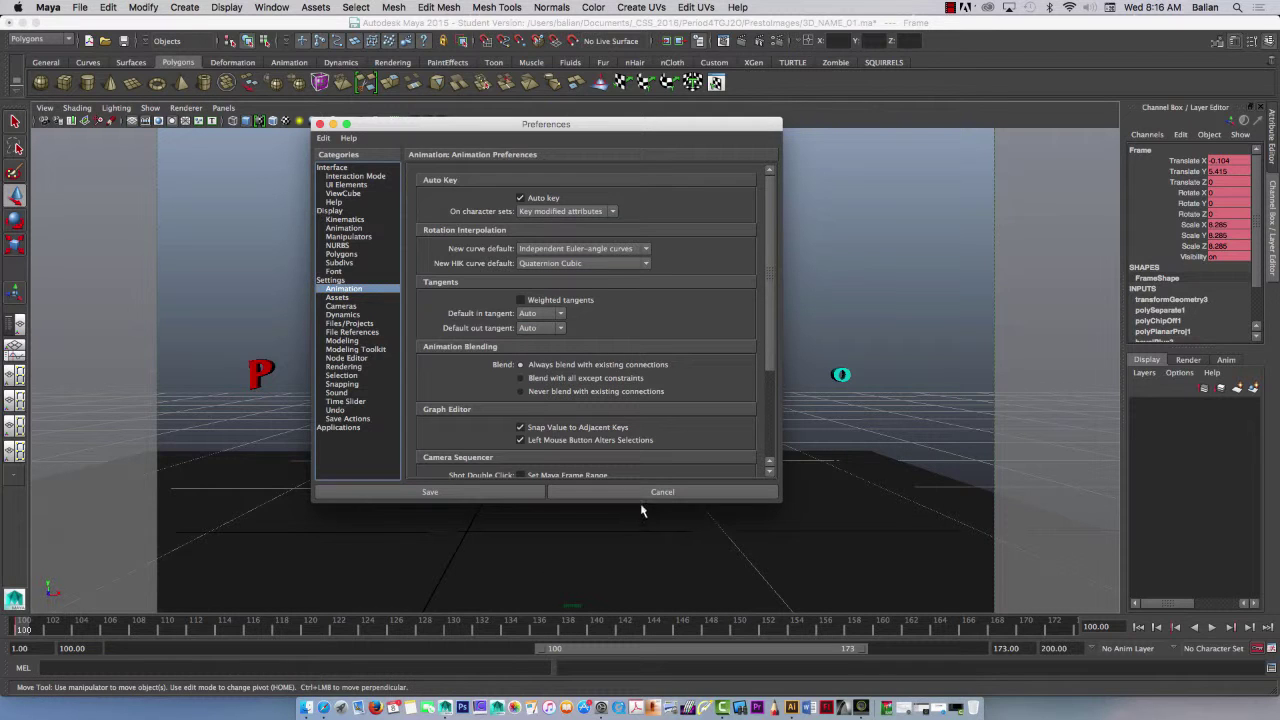
left_click(449, 495)
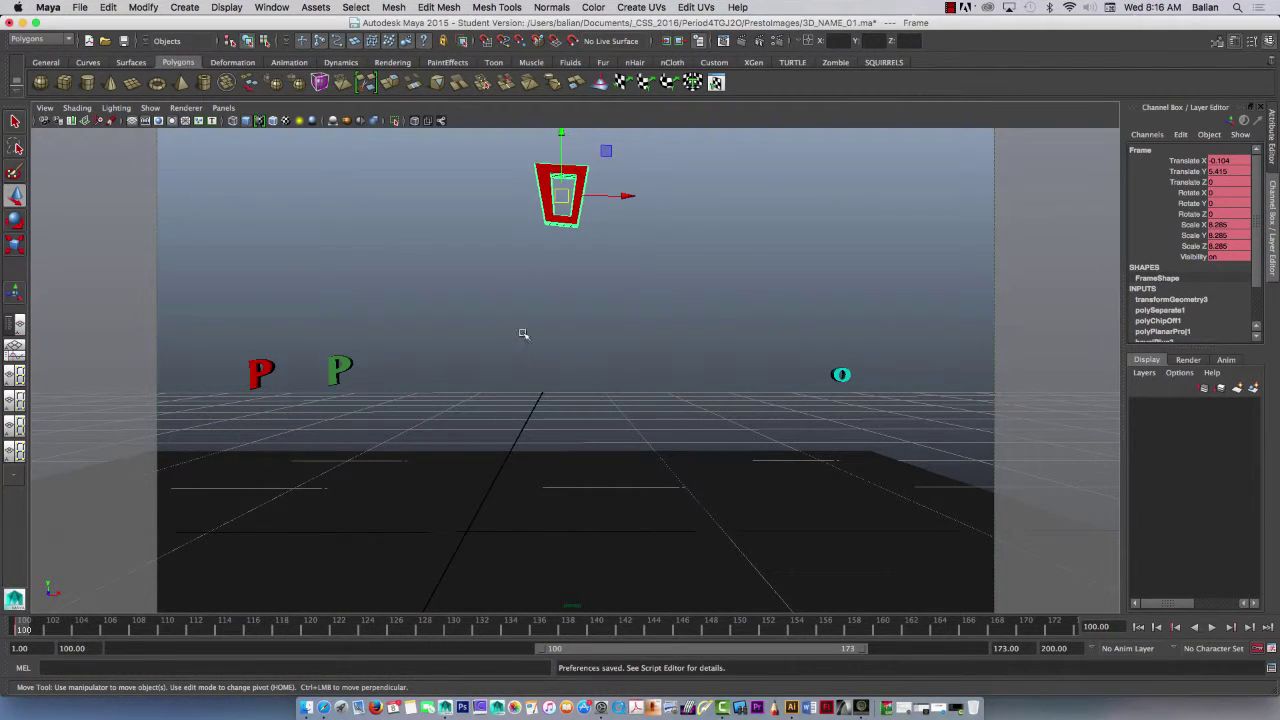
Step: Raise the Frame out of the resolution gate, to a Translate Y of about 8.94
left_click_drag(553, 130, 559, 58)
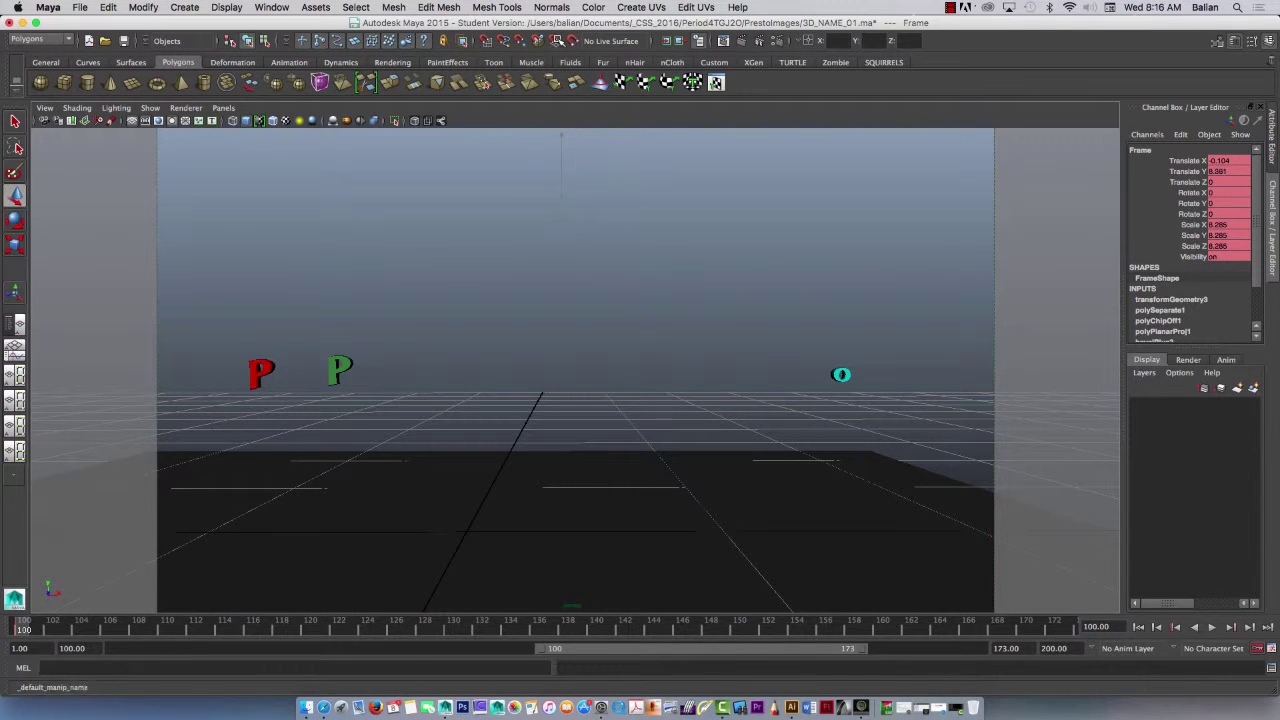
scroll(547, 375, "up", 2)
middle_click_drag(547, 375, 554, 329, "alt")
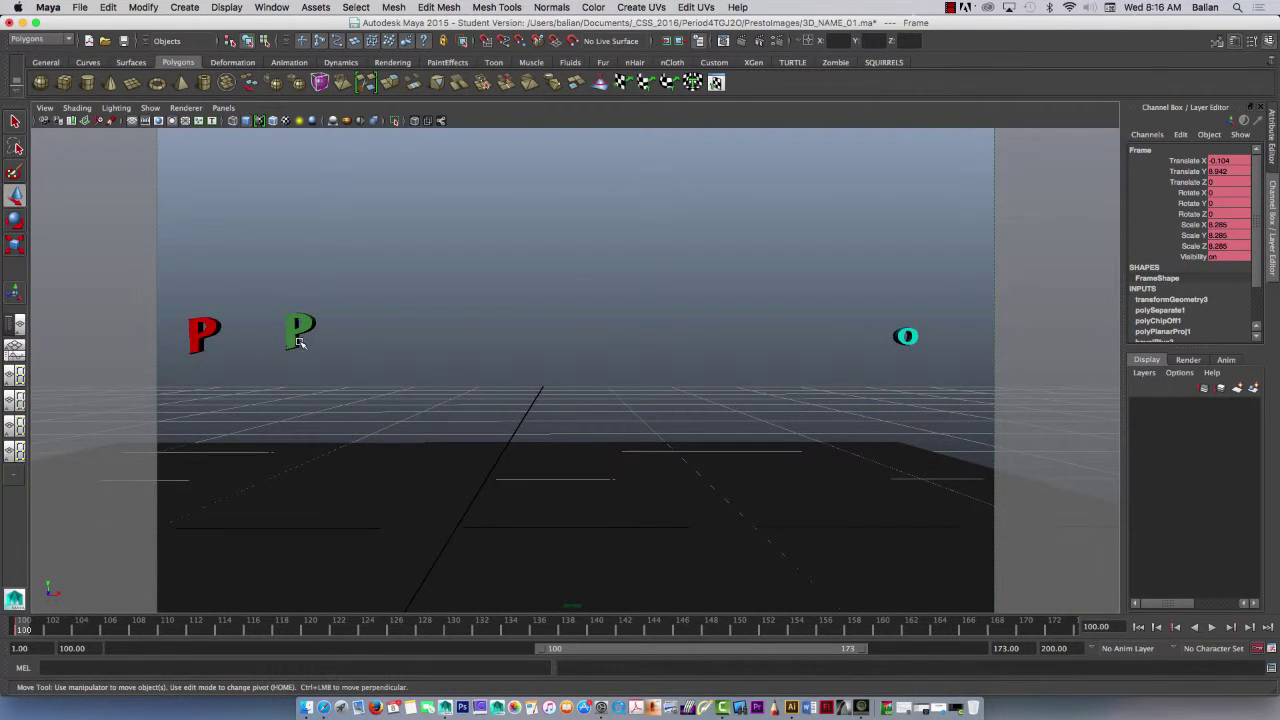
Step: Move the green P outside the resolution gate to a Translate X of about -11.95 and key all its channels at frame 100
left_click(298, 341)
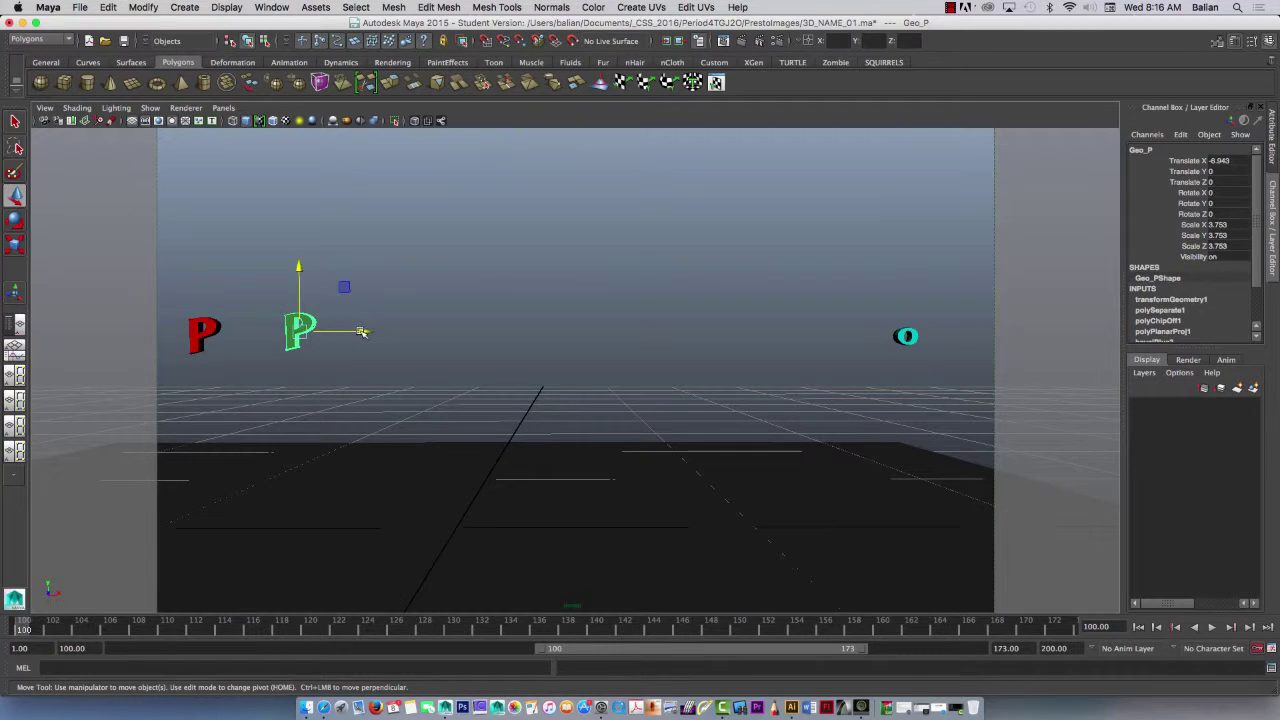
left_click_drag(357, 332, 166, 336)
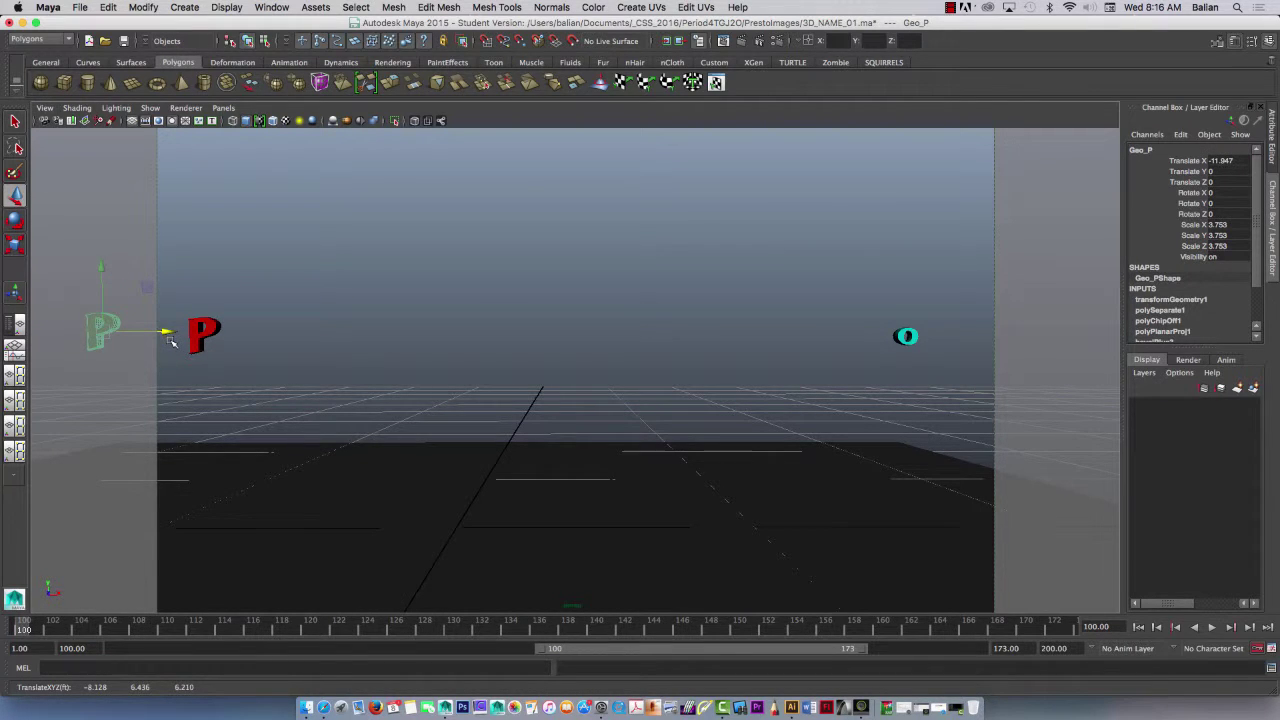
key("s")
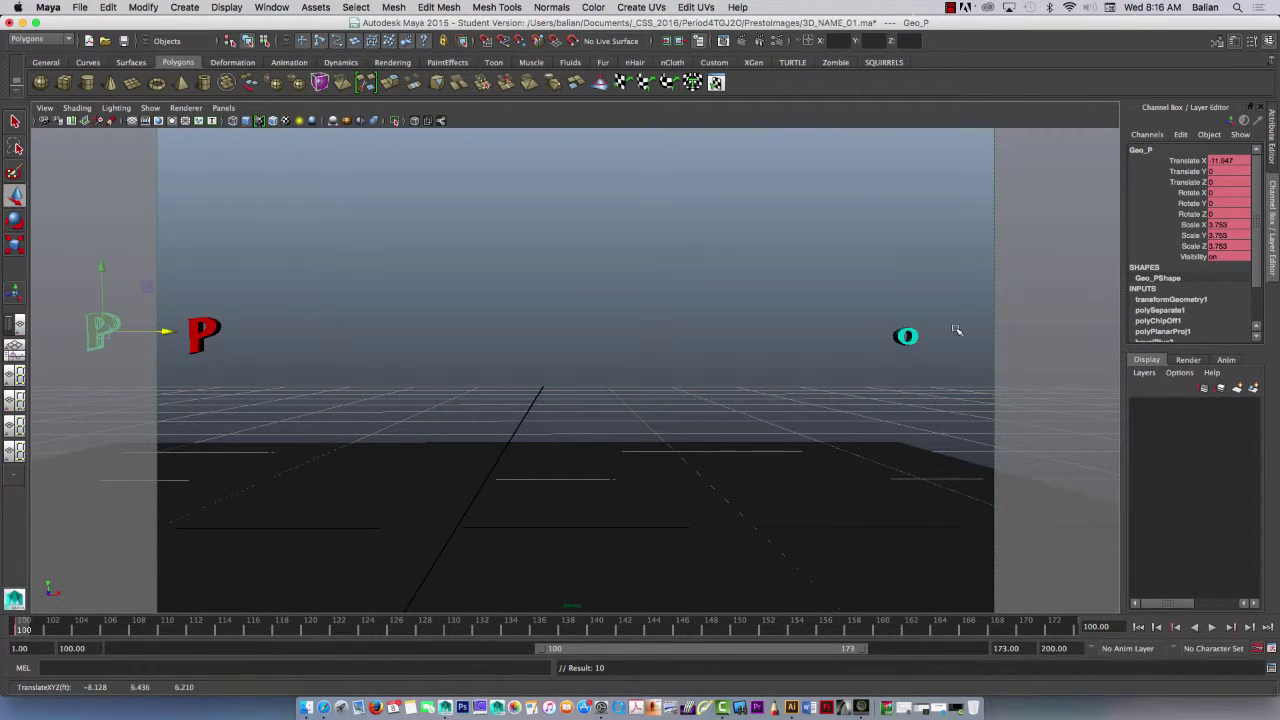
Step: Move the cyan O outside the resolution gate to a Translate X of about 12.75 and key all its channels at frame 100
left_click(907, 336)
left_click_drag(962, 337, 1116, 344)
key("s")
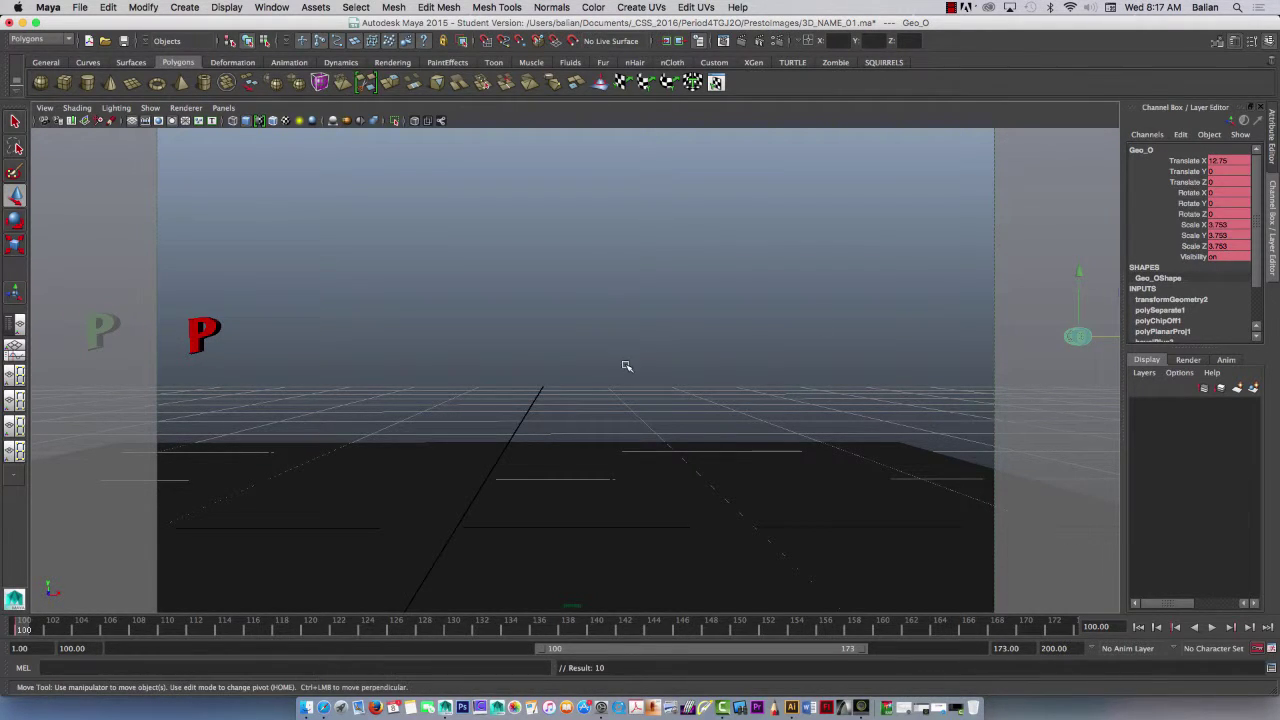
Step: Play the animation, then raise the Frame slightly at frame 100 to a Translate Y of about 8.99
left_click_drag(619, 366, 619, 371, "alt")
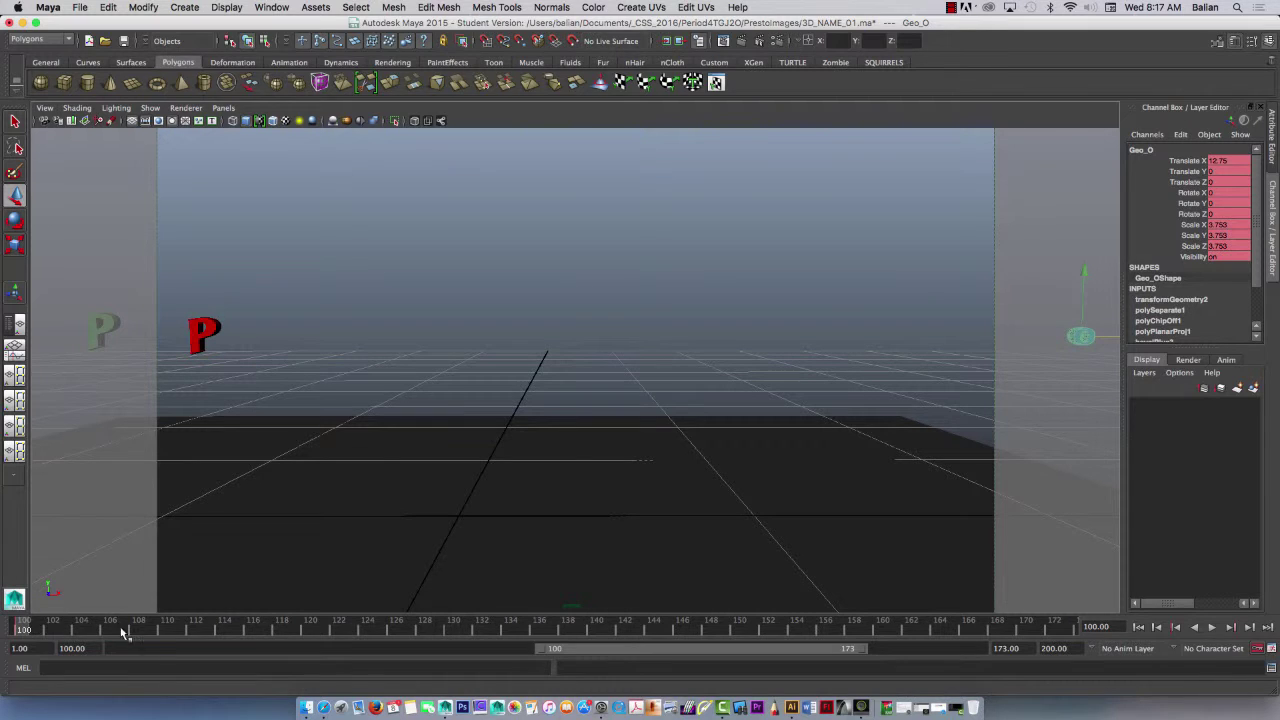
left_click(369, 623)
scroll(571, 347, "down", 3)
scroll(571, 347, "down", 2)
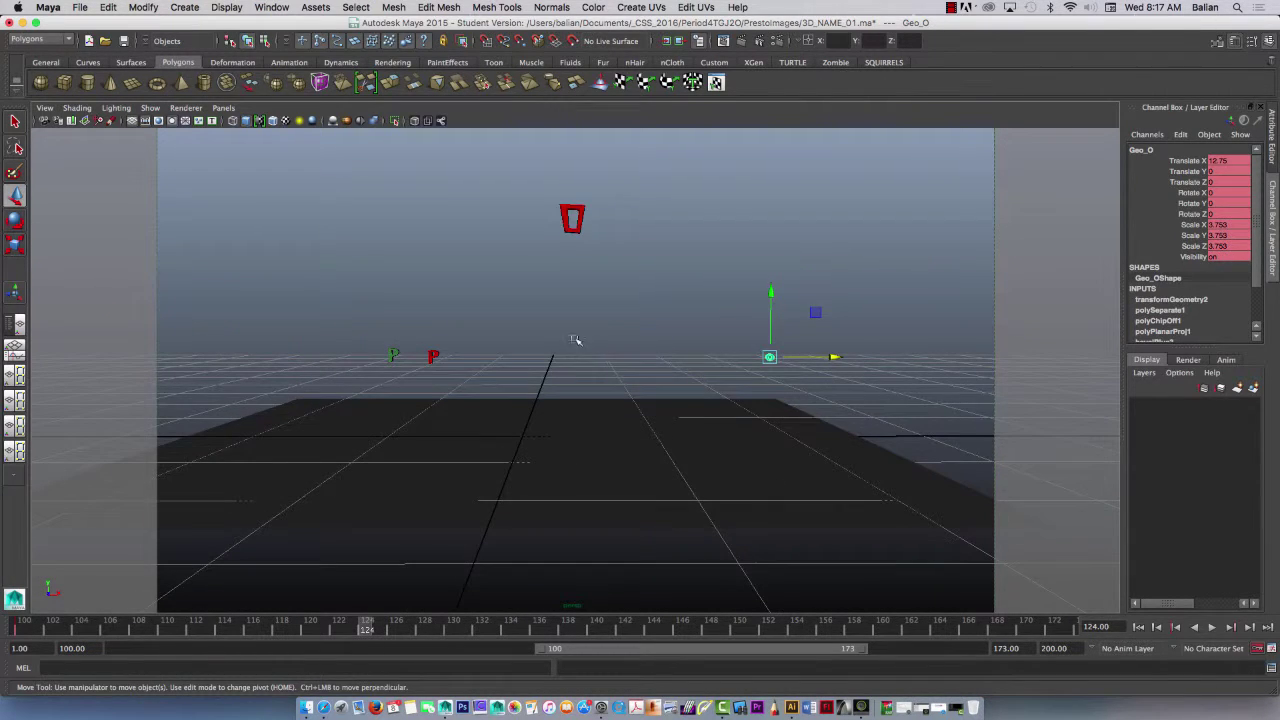
left_click(571, 222)
left_click(20, 626)
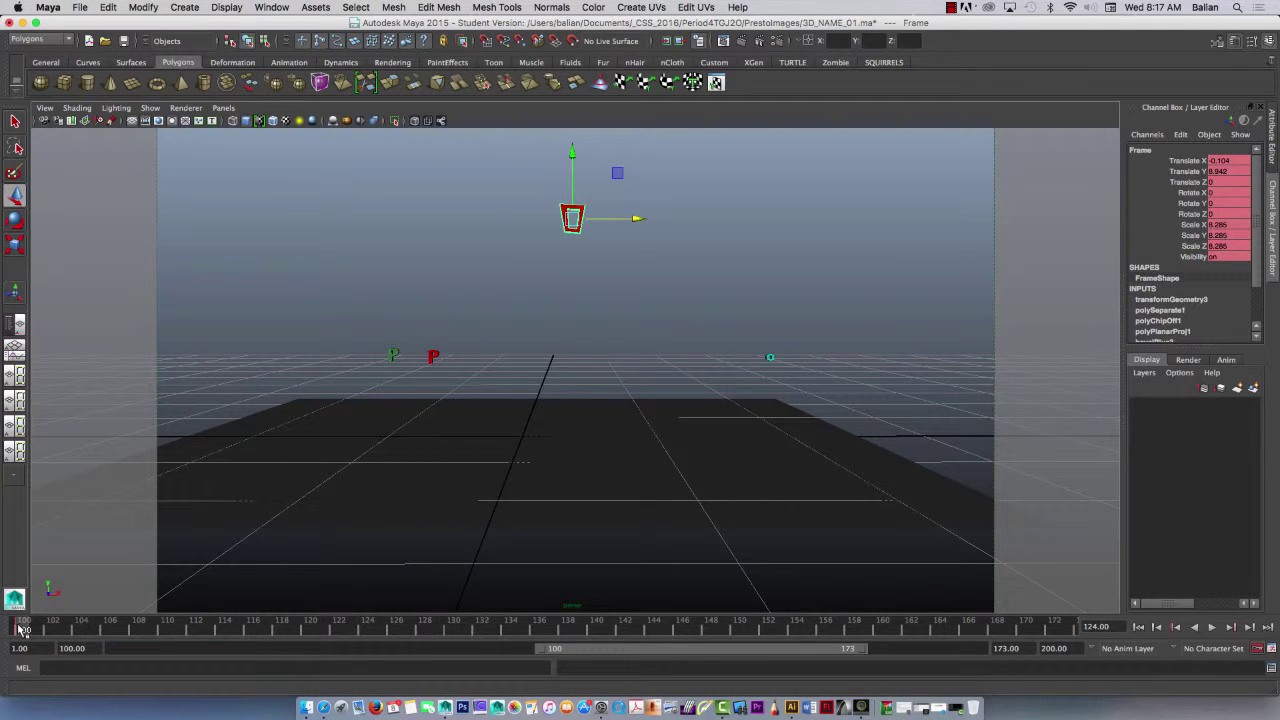
key("alt+v")
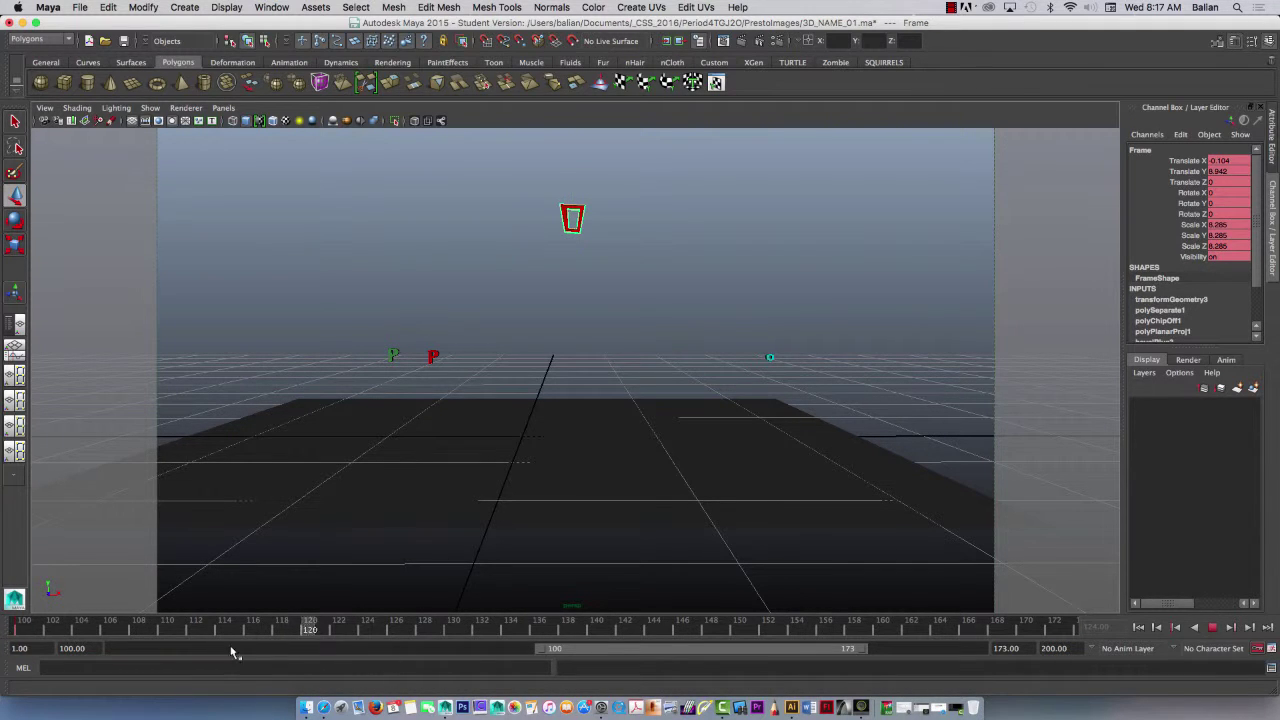
key("alt+v")
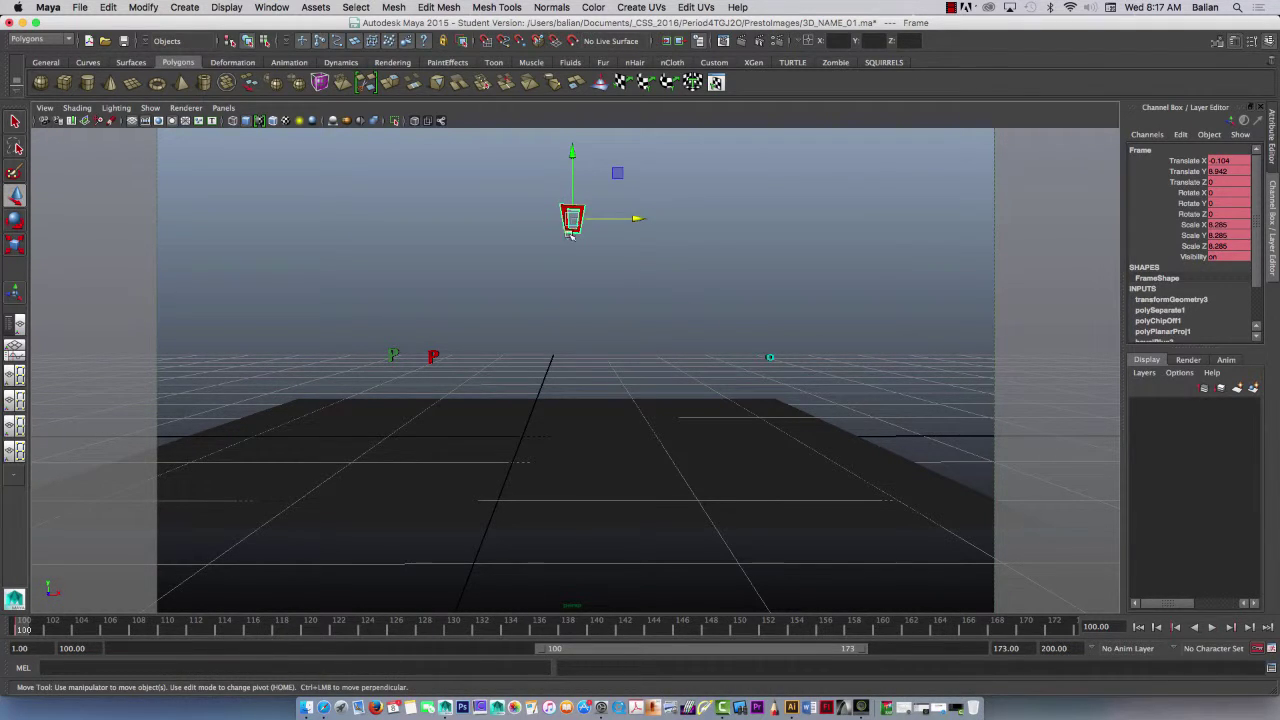
left_click_drag(573, 176, 573, 172)
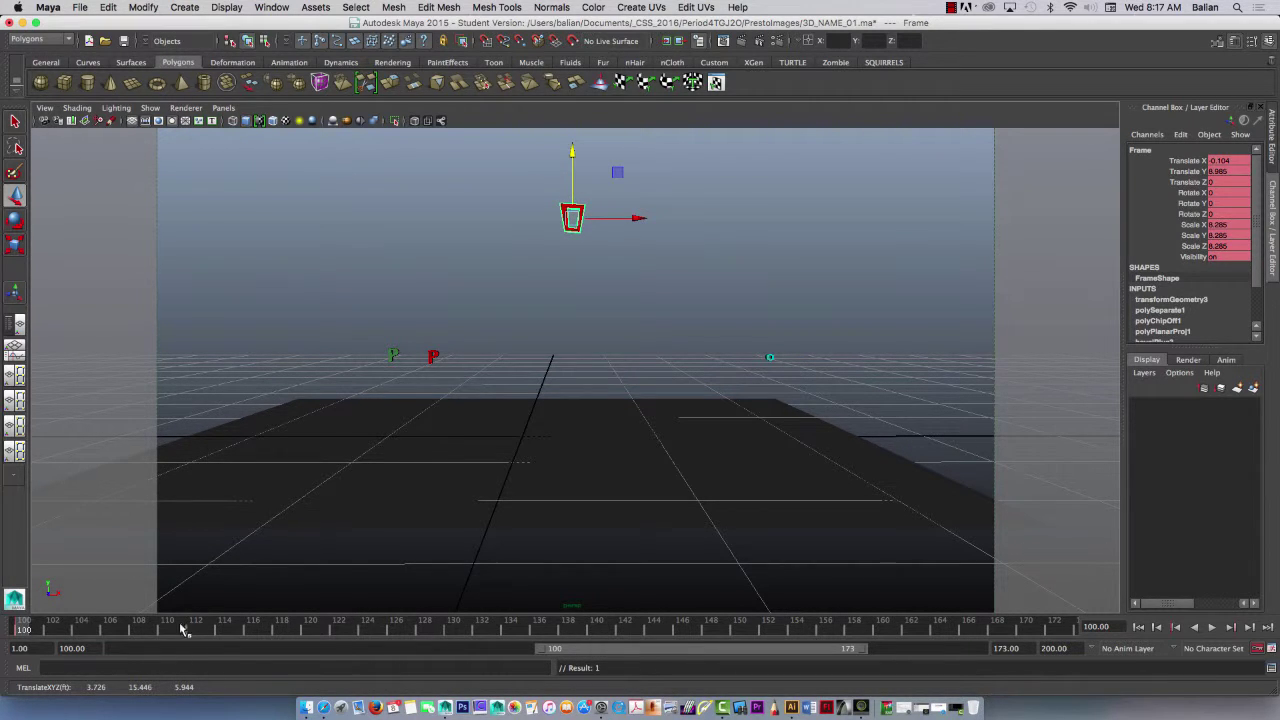
Step: Key the Frame's channels at frame 110 to hold it in its raised position, and play the hold
left_click(163, 633)
key("alt+v")
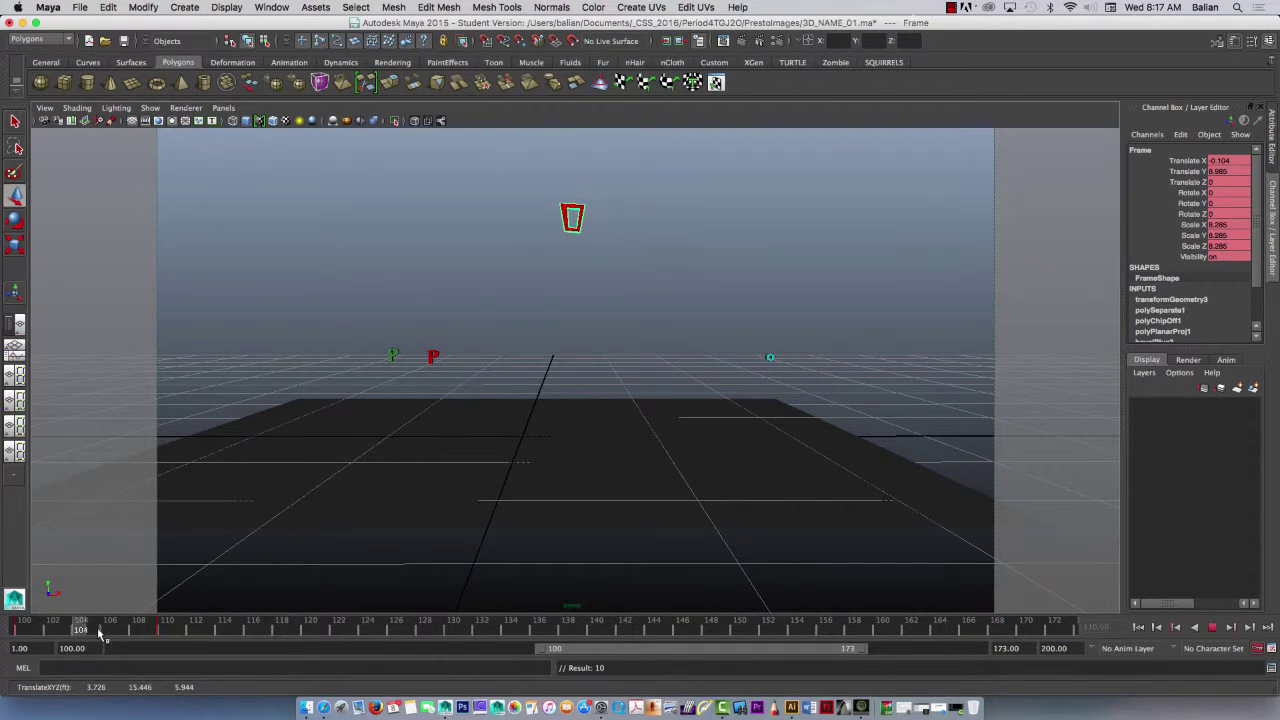
key("alt+v")
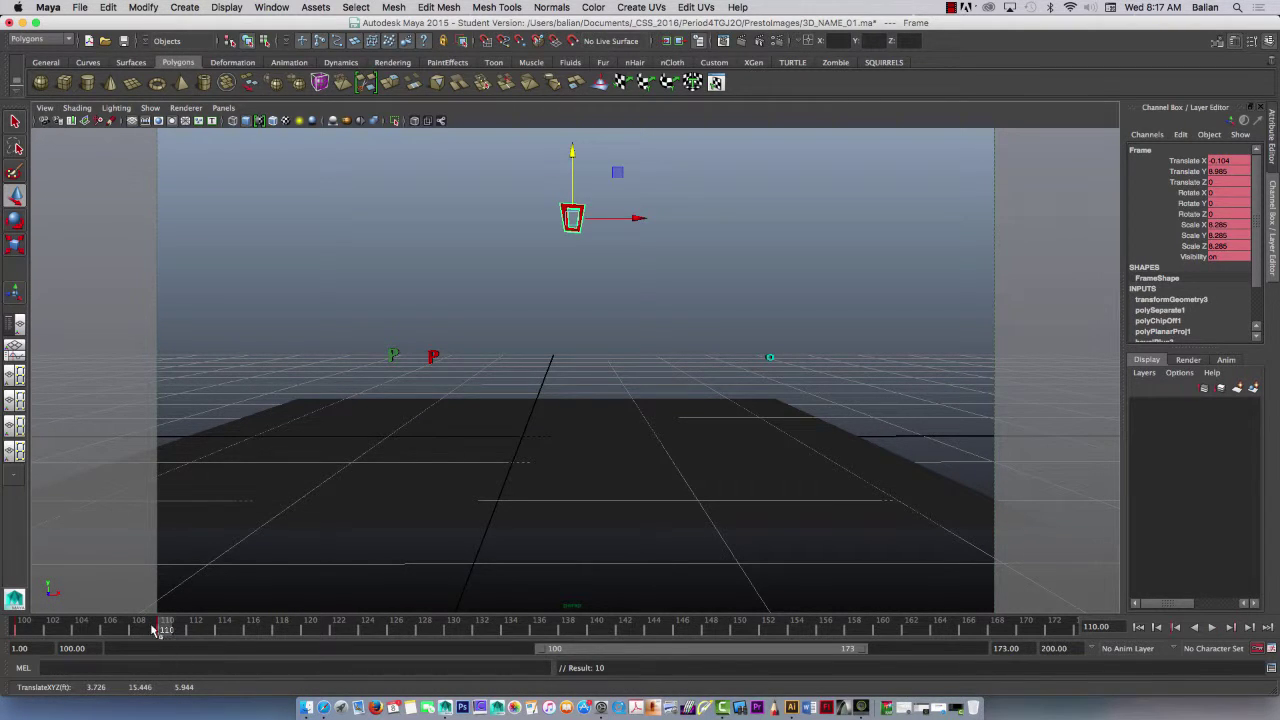
Step: At frame 122, lower the Frame to a Translate Y of about -2.5 and play back the drop
left_click(341, 630)
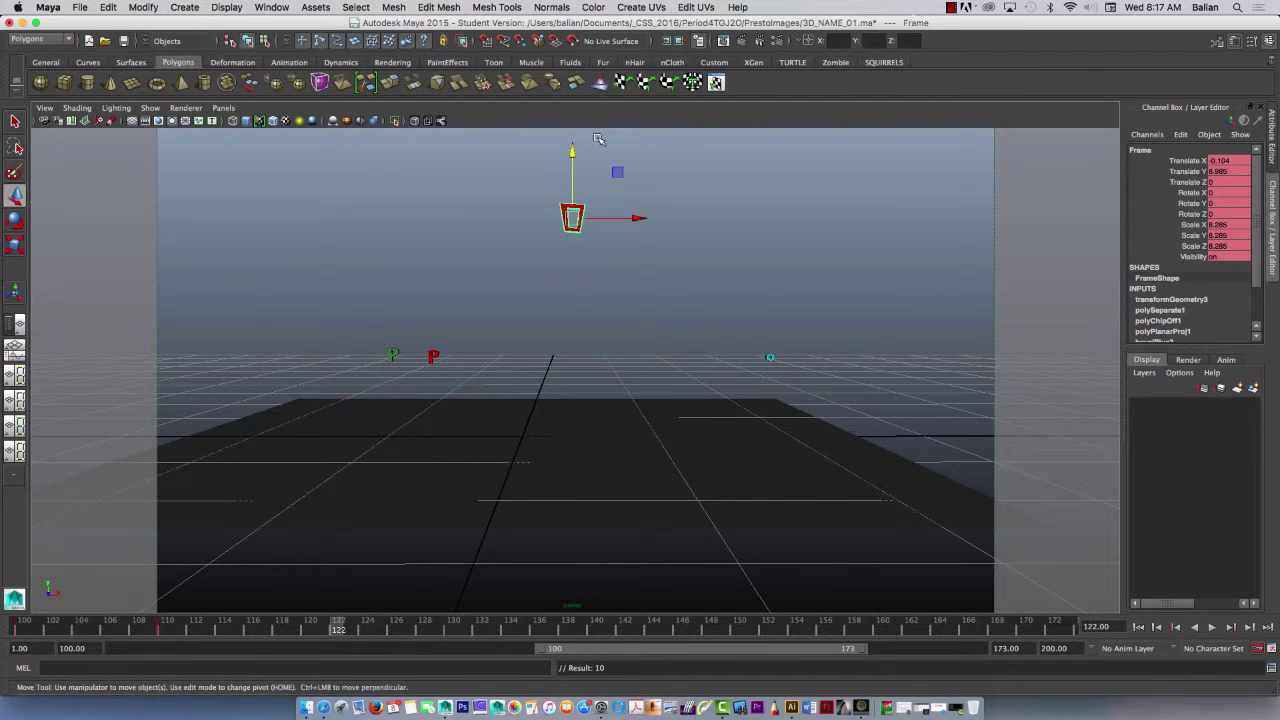
left_click_drag(573, 152, 552, 328)
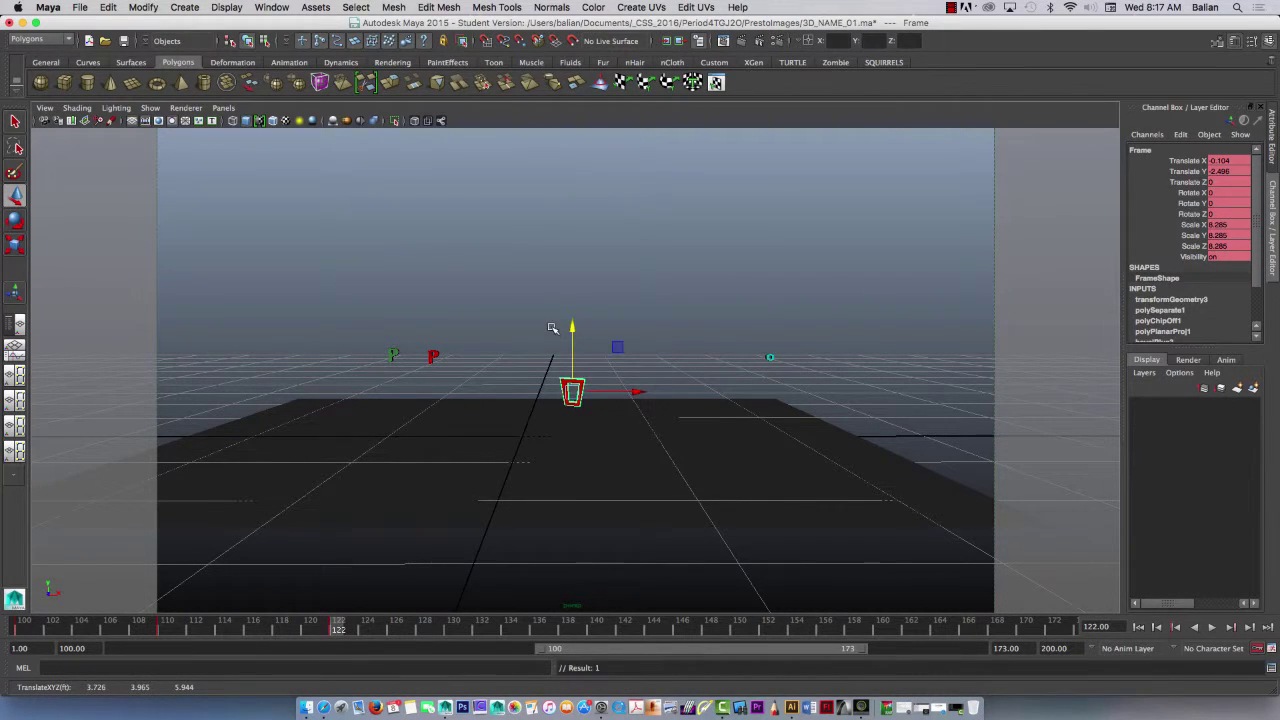
key("alt+v")
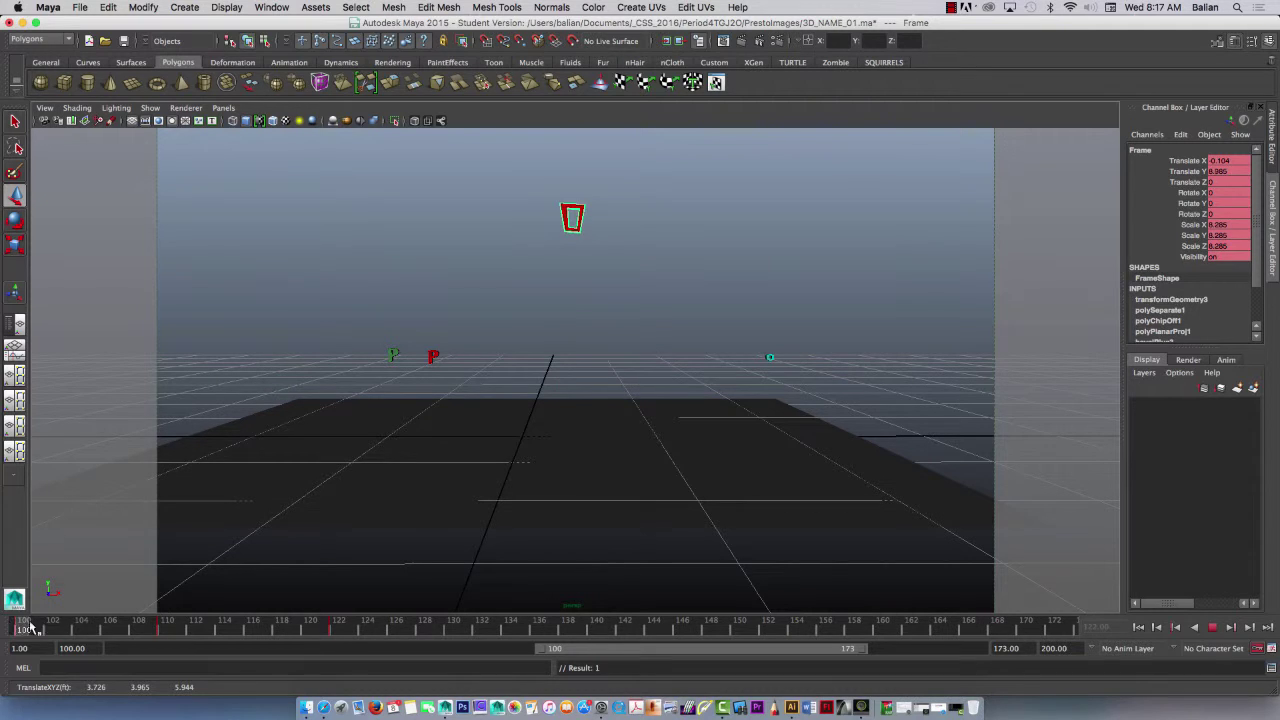
left_click(338, 630)
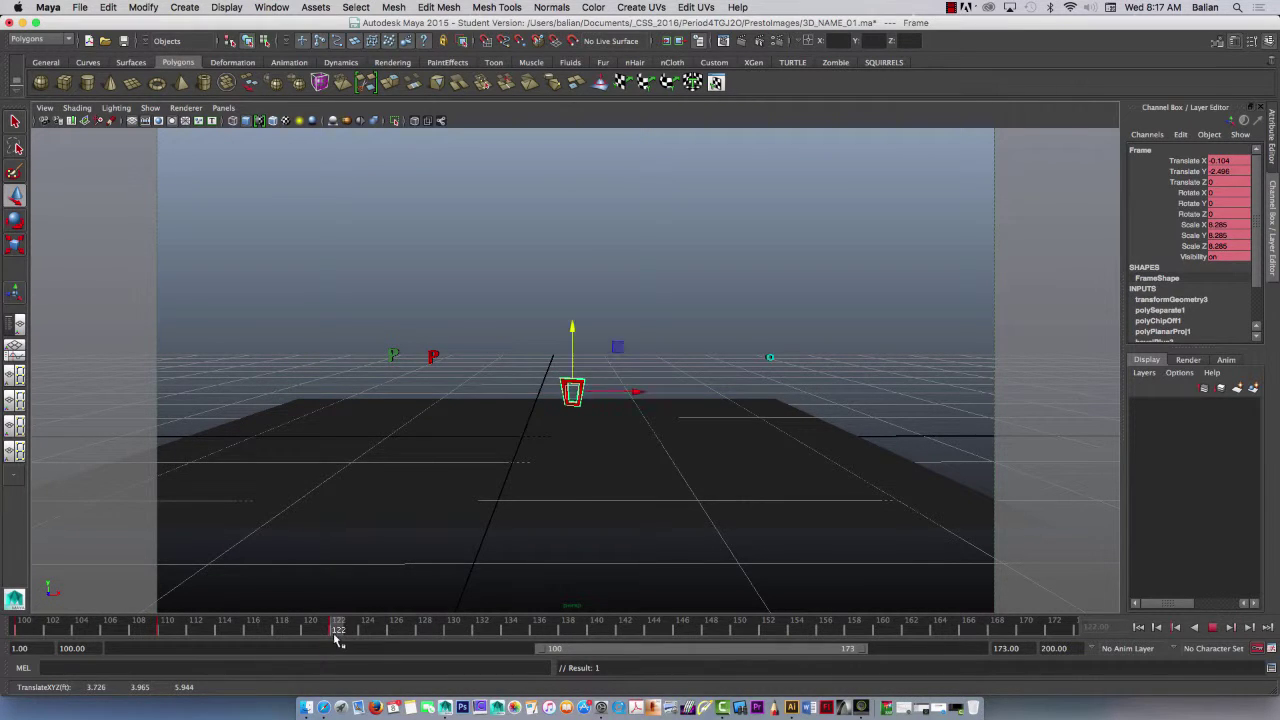
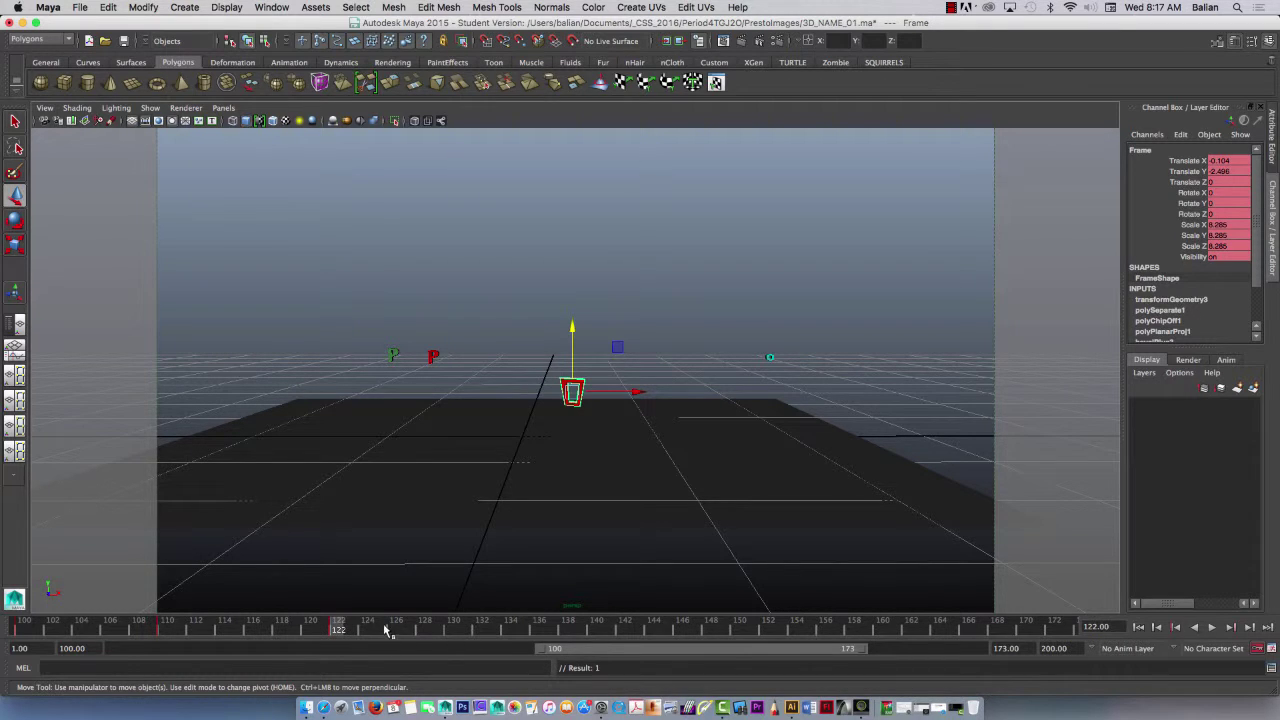
left_click_drag(387, 628, 341, 625)
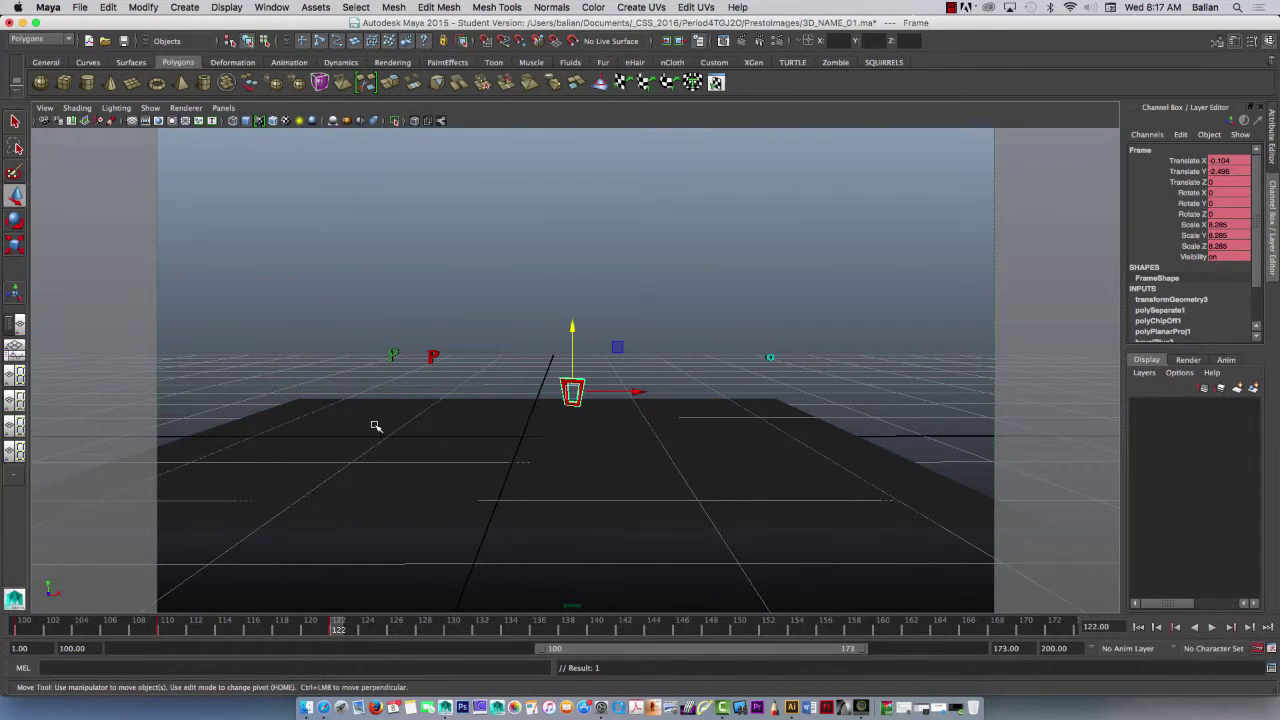
Step: Move the red P along X until it is outside the resolution gate
left_click(433, 356)
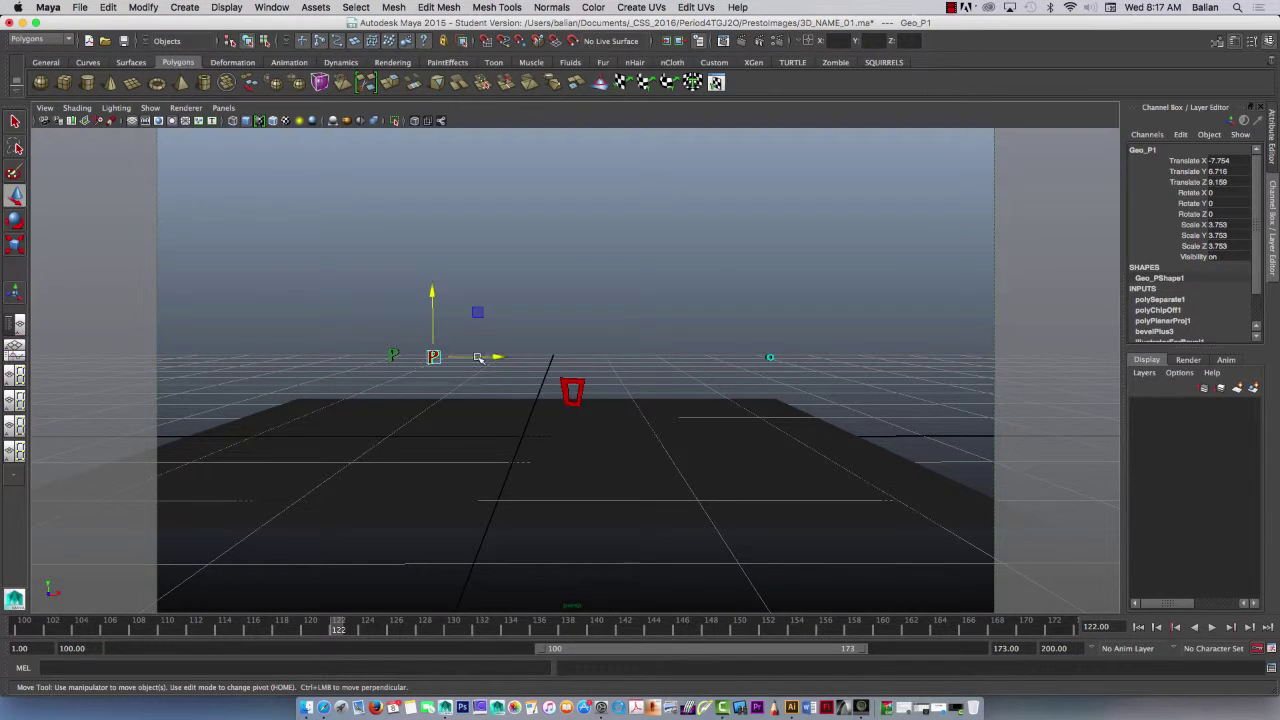
left_click_drag(490, 357, 287, 349)
Step: At frame 132, move the green P to the centre at a Translate X of about 0.16 and play back the motion
left_click(393, 356)
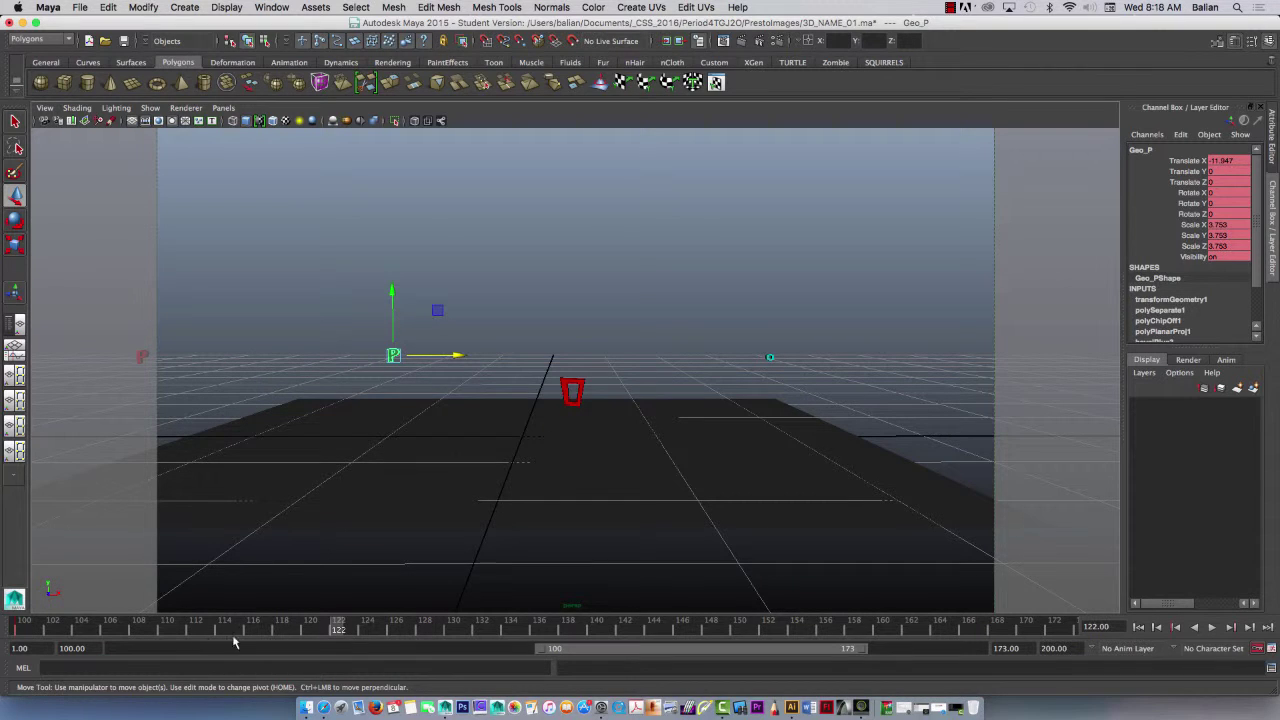
left_click(481, 630)
left_click_drag(452, 354, 634, 365)
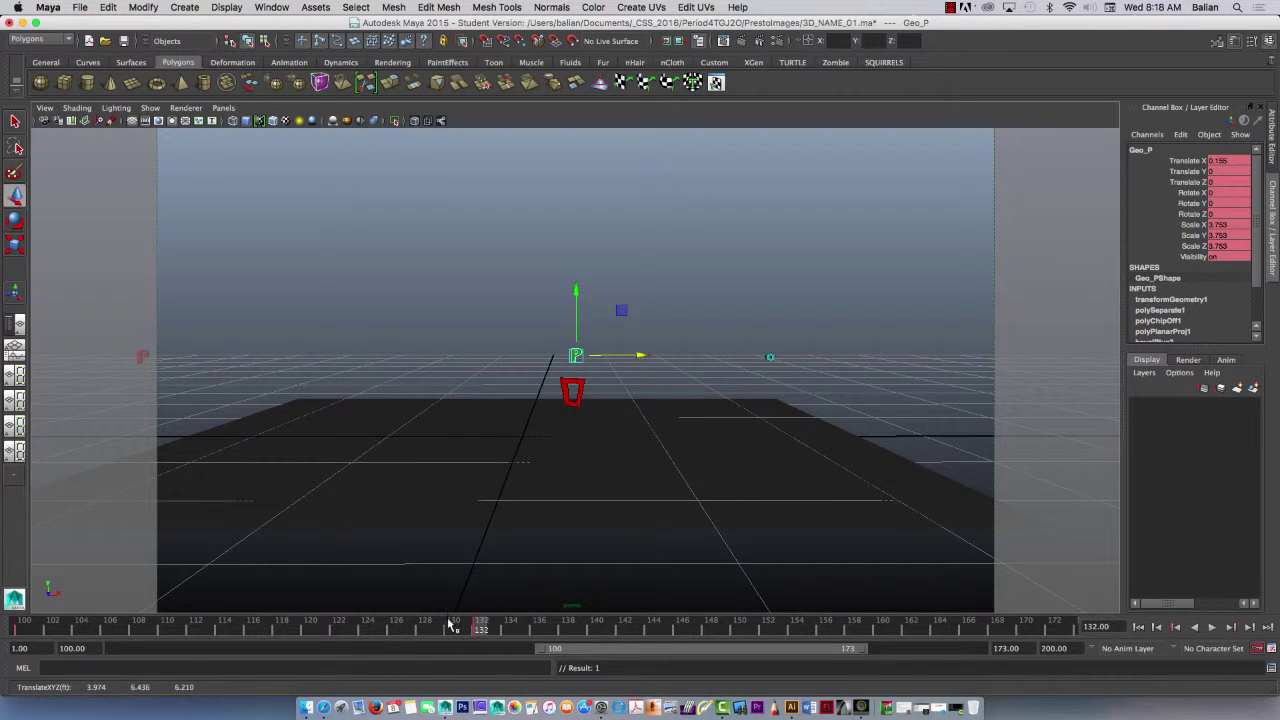
key("alt+v")
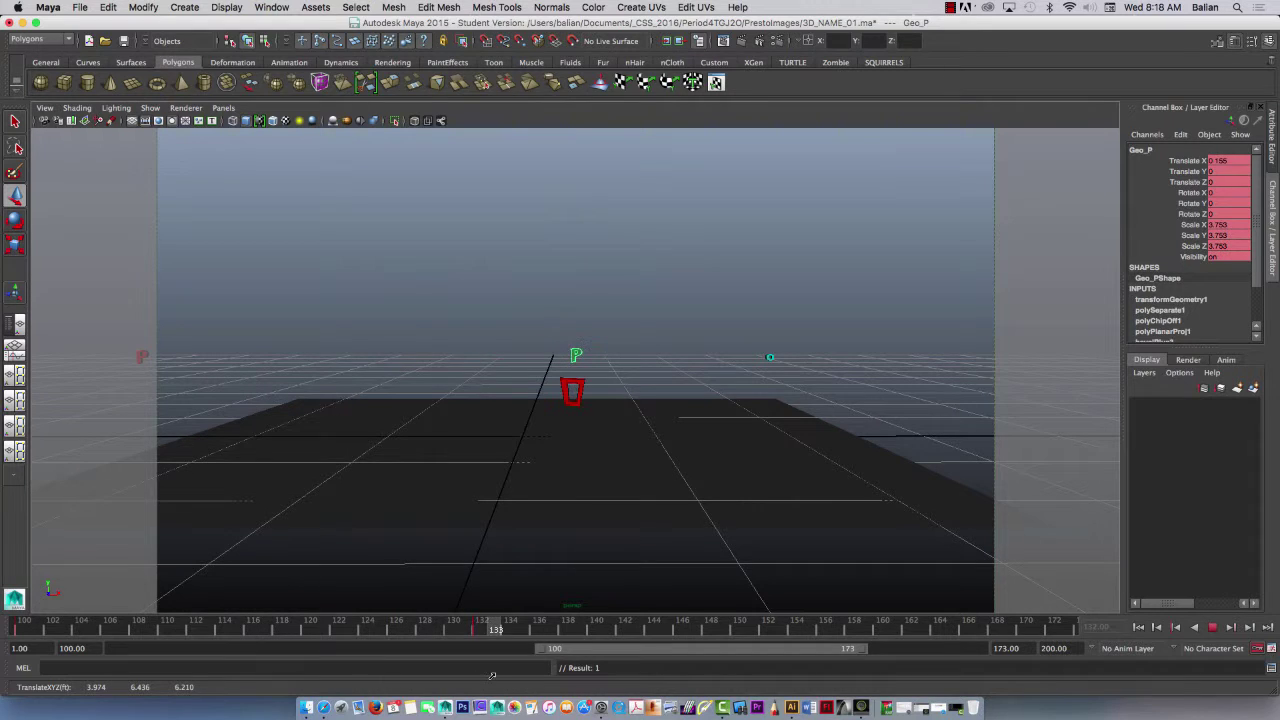
key("alt+v")
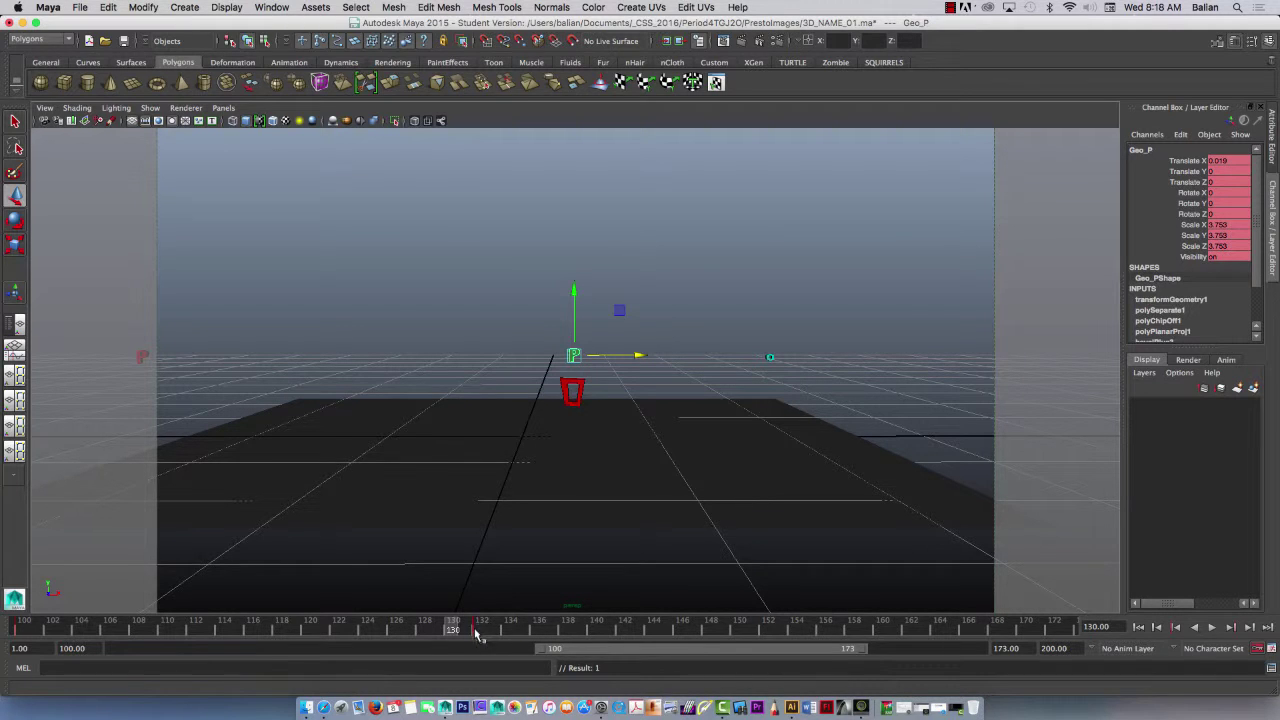
Step: Shift the green P's key from frame 132 to frame 144 by copying and pasting it and deleting the original
left_click(479, 630)
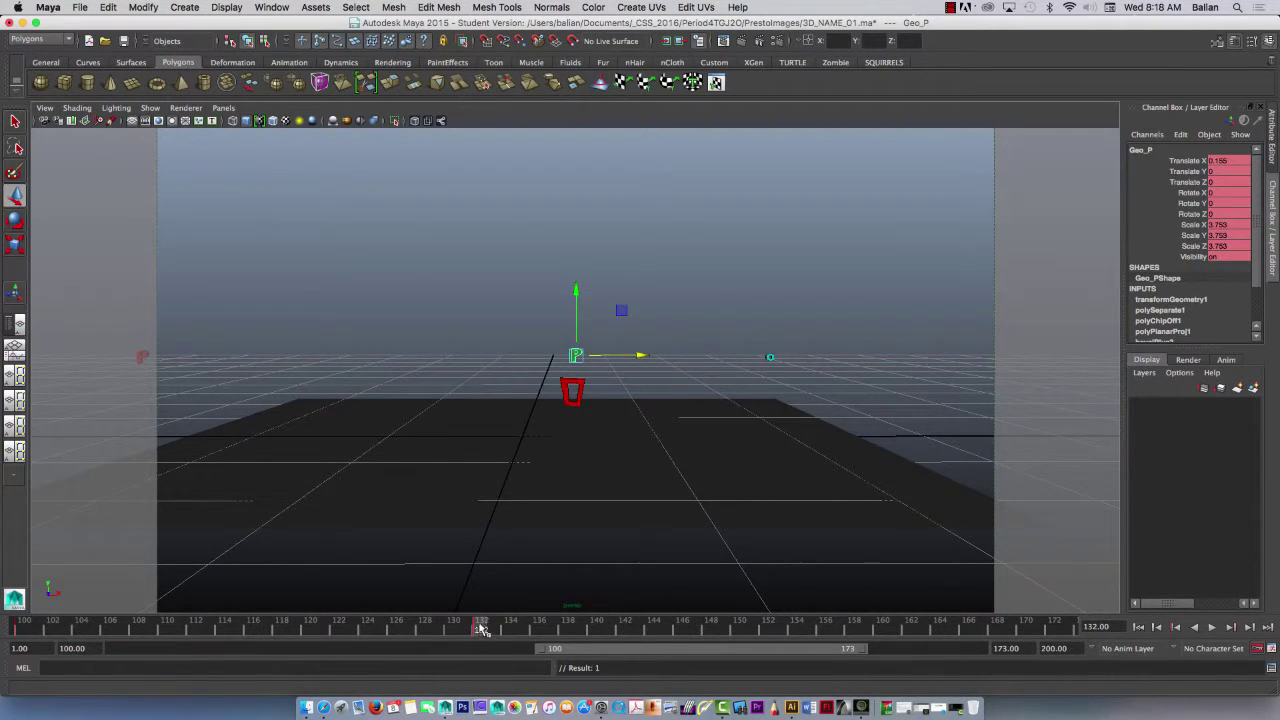
right_click(481, 628)
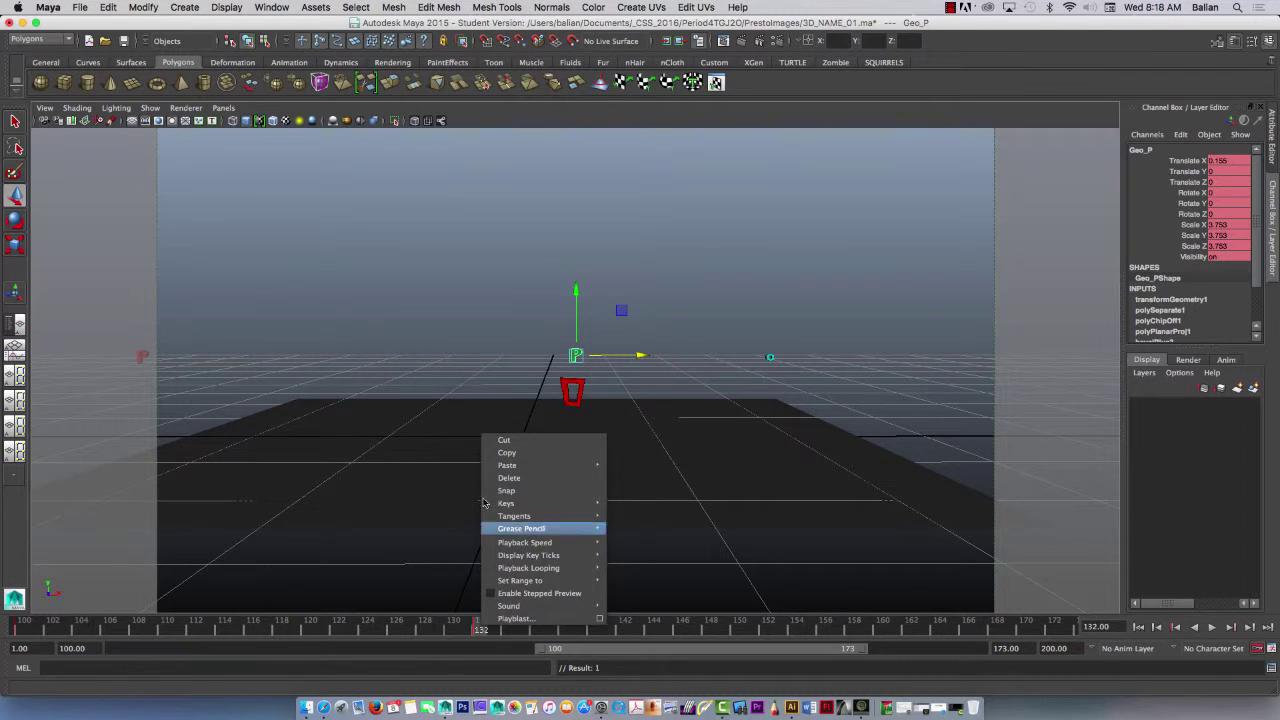
left_click(505, 453)
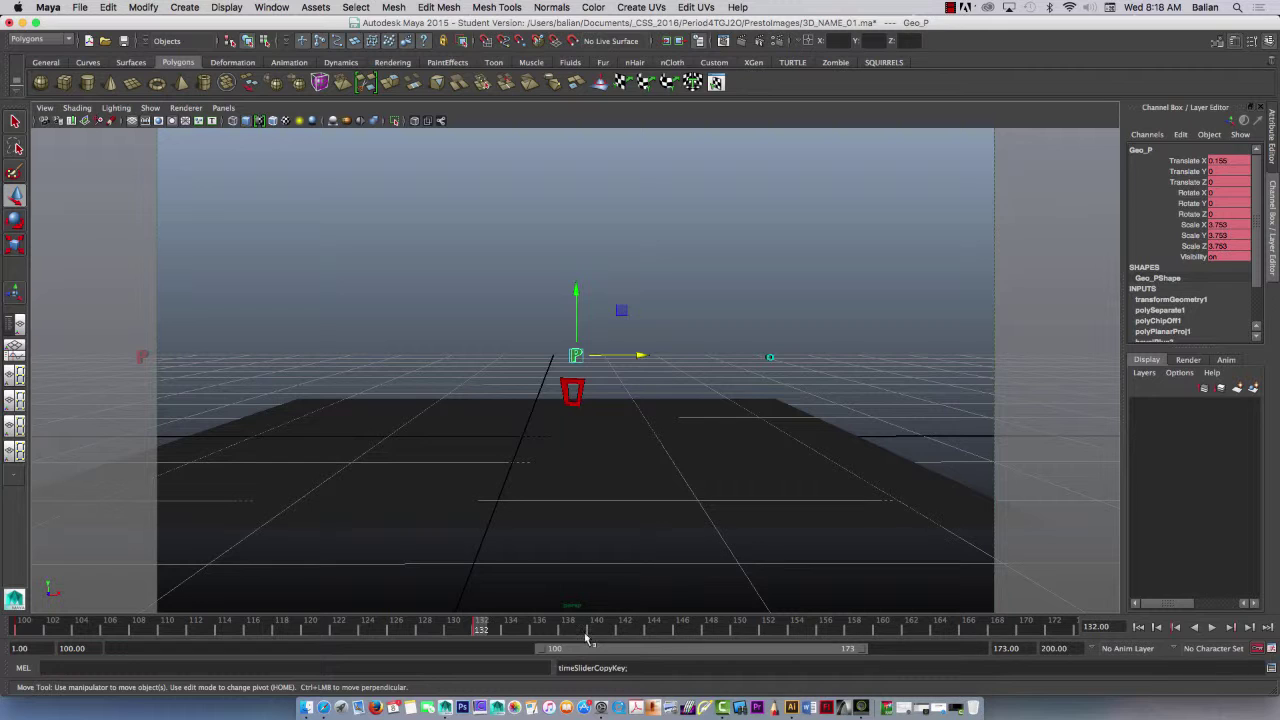
left_click(652, 631)
right_click(652, 631)
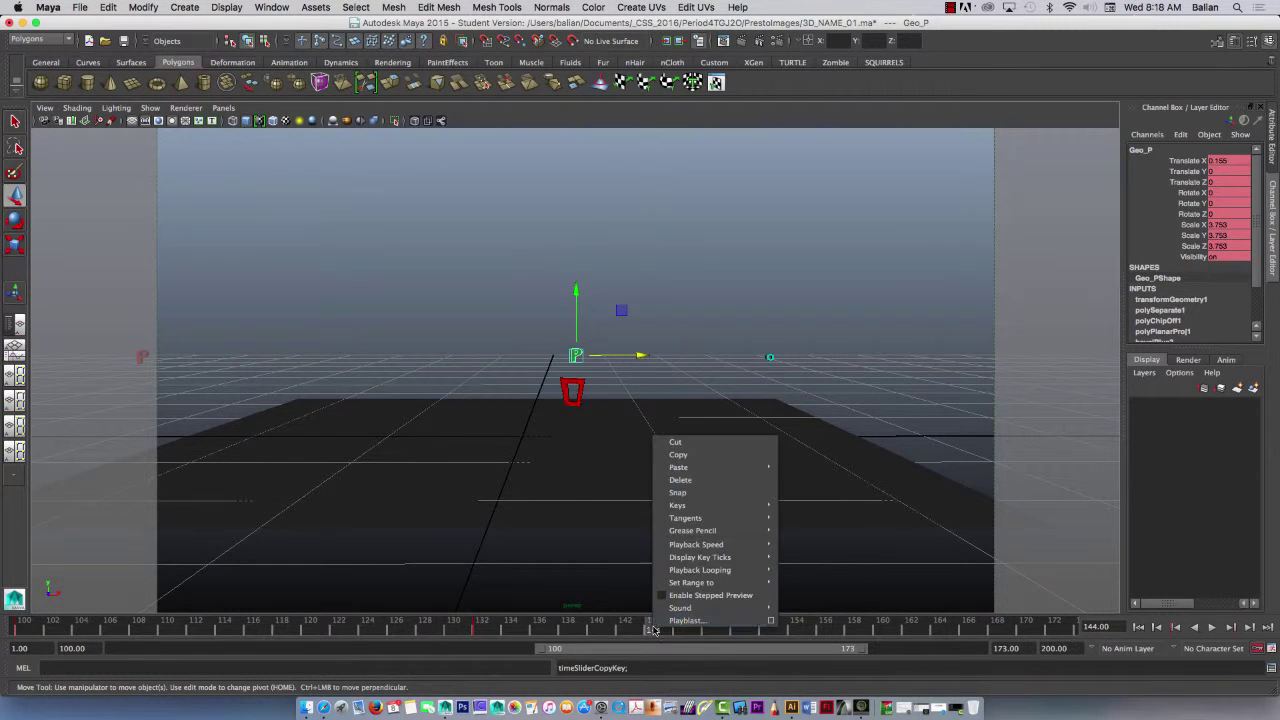
mouse_move(700, 468)
left_click(828, 478)
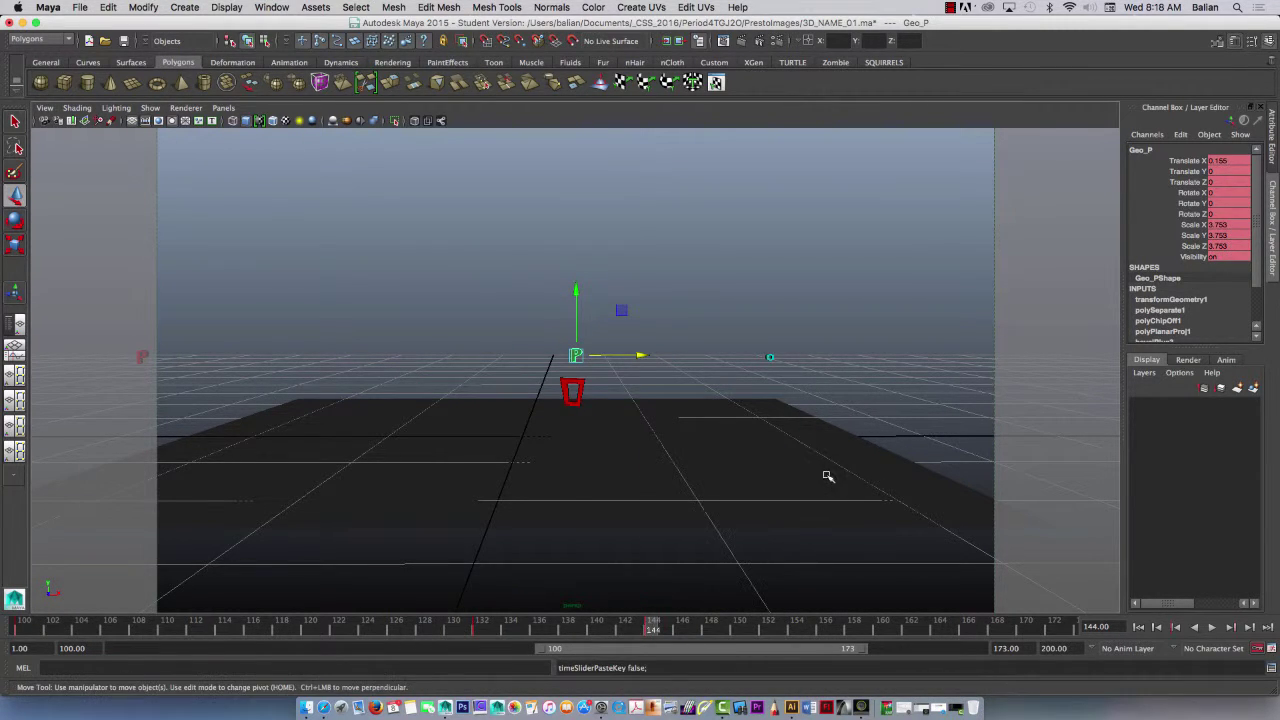
left_click(484, 630)
right_click(482, 630)
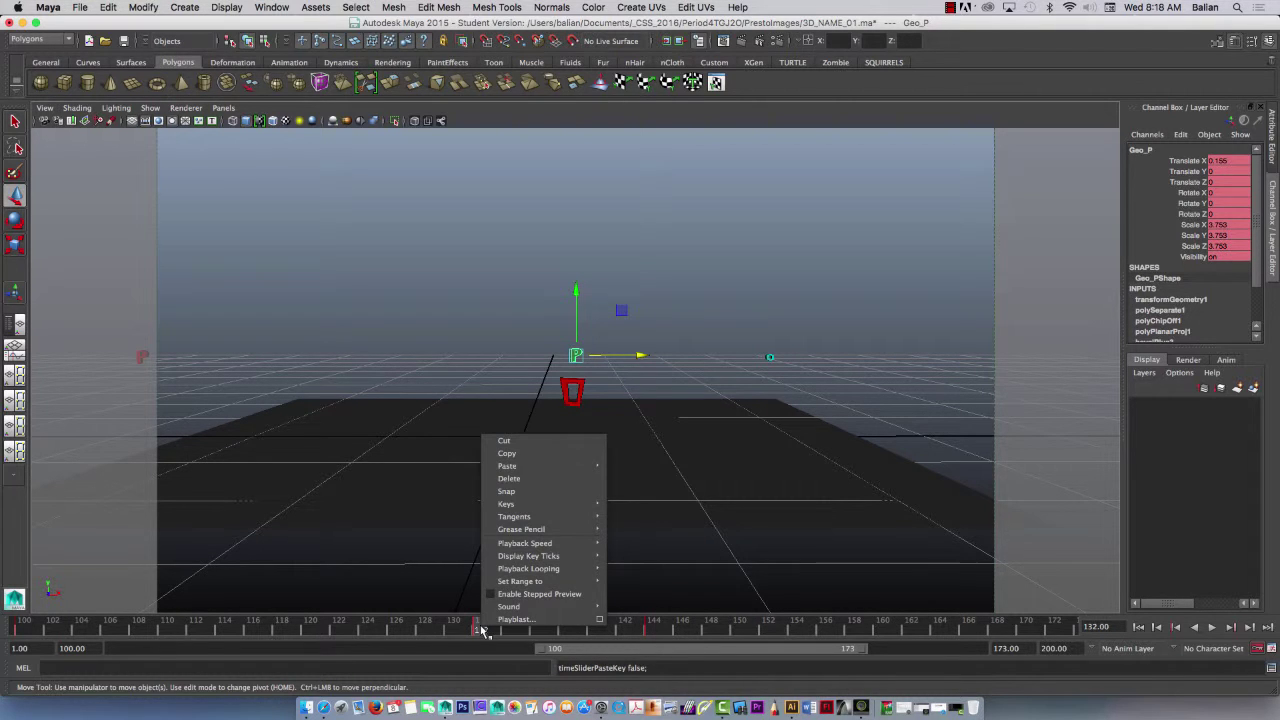
left_click(515, 479)
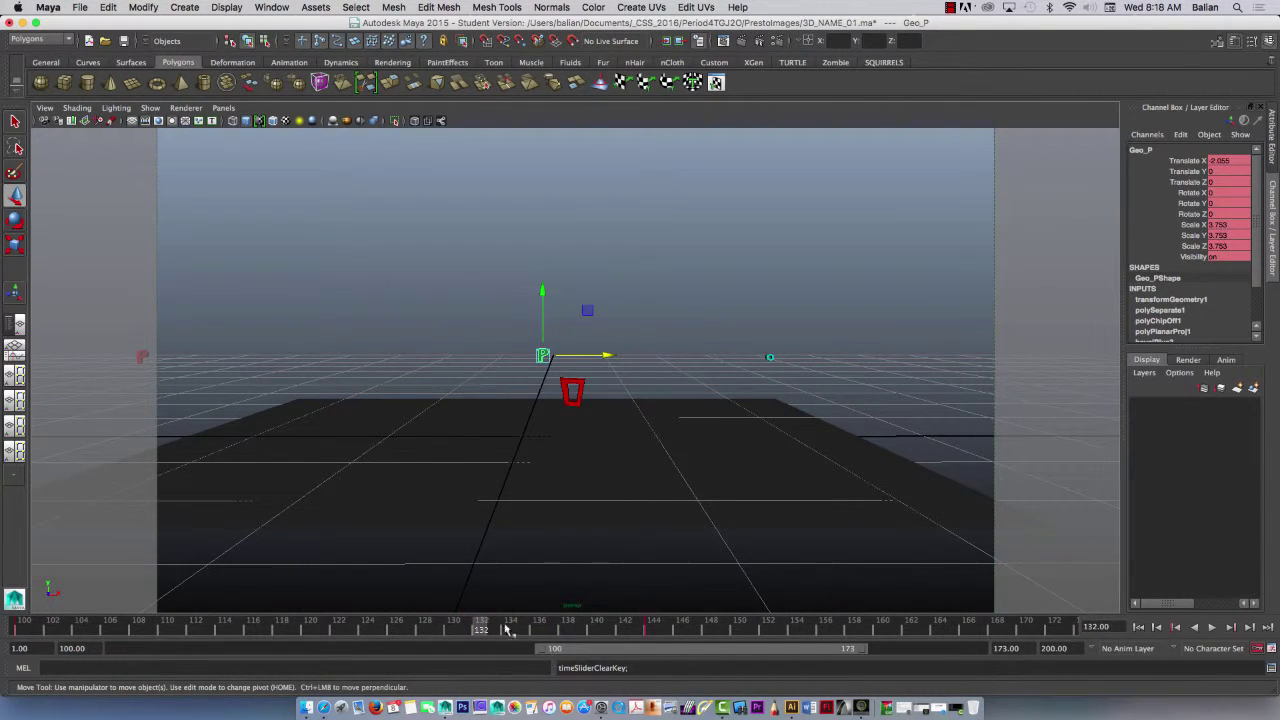
Step: Play and scrub from frame 100 to check the slower slide of the green P
left_click(22, 628)
key("alt+v")
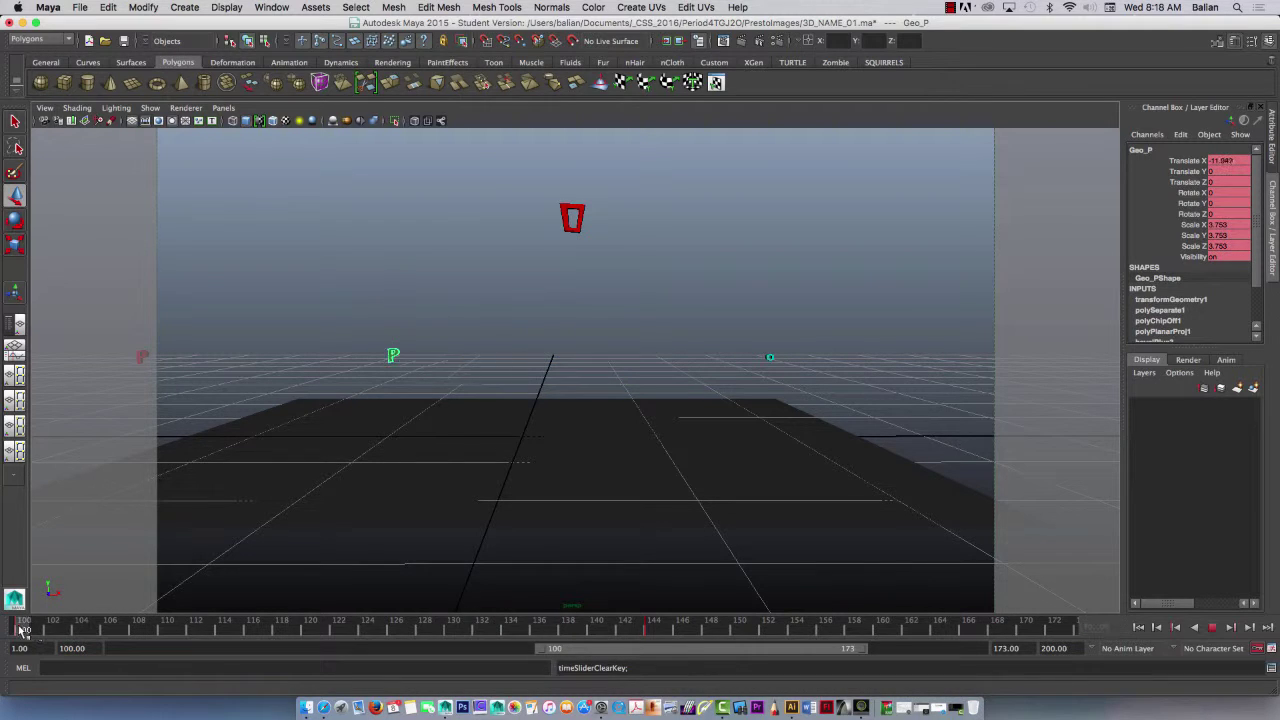
left_click_drag(22, 628, 481, 630)
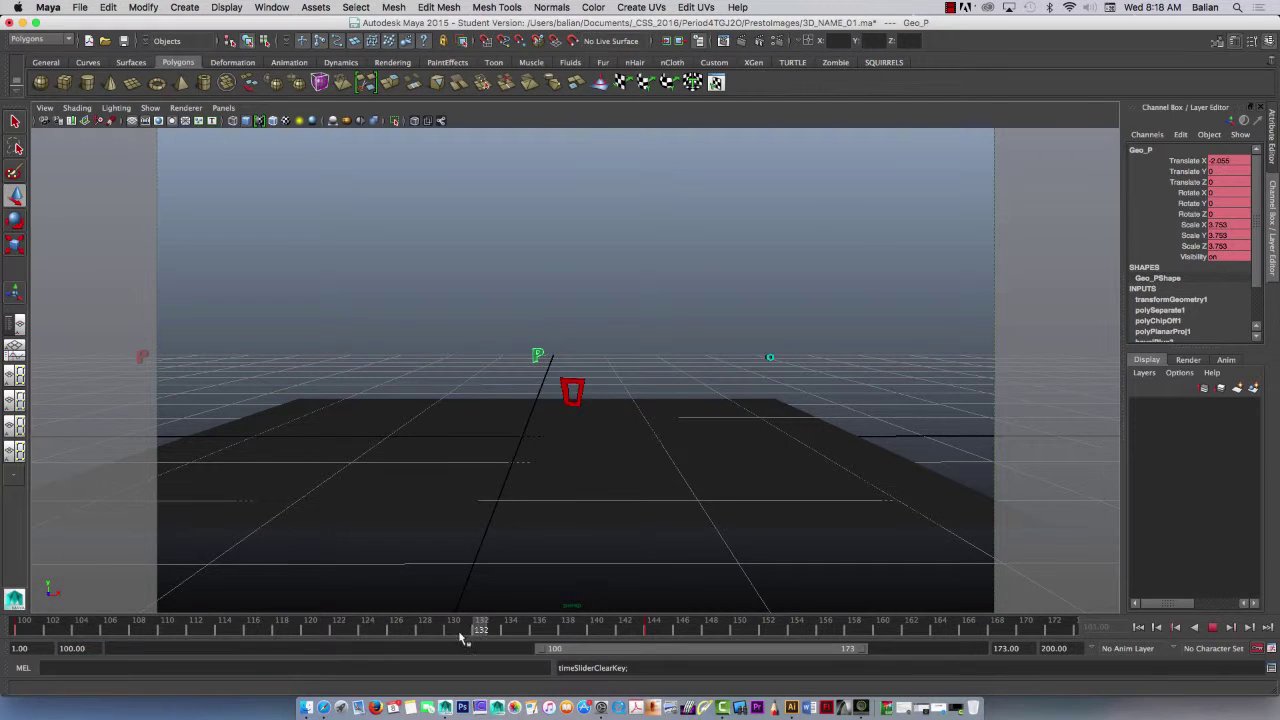
left_click(22, 628)
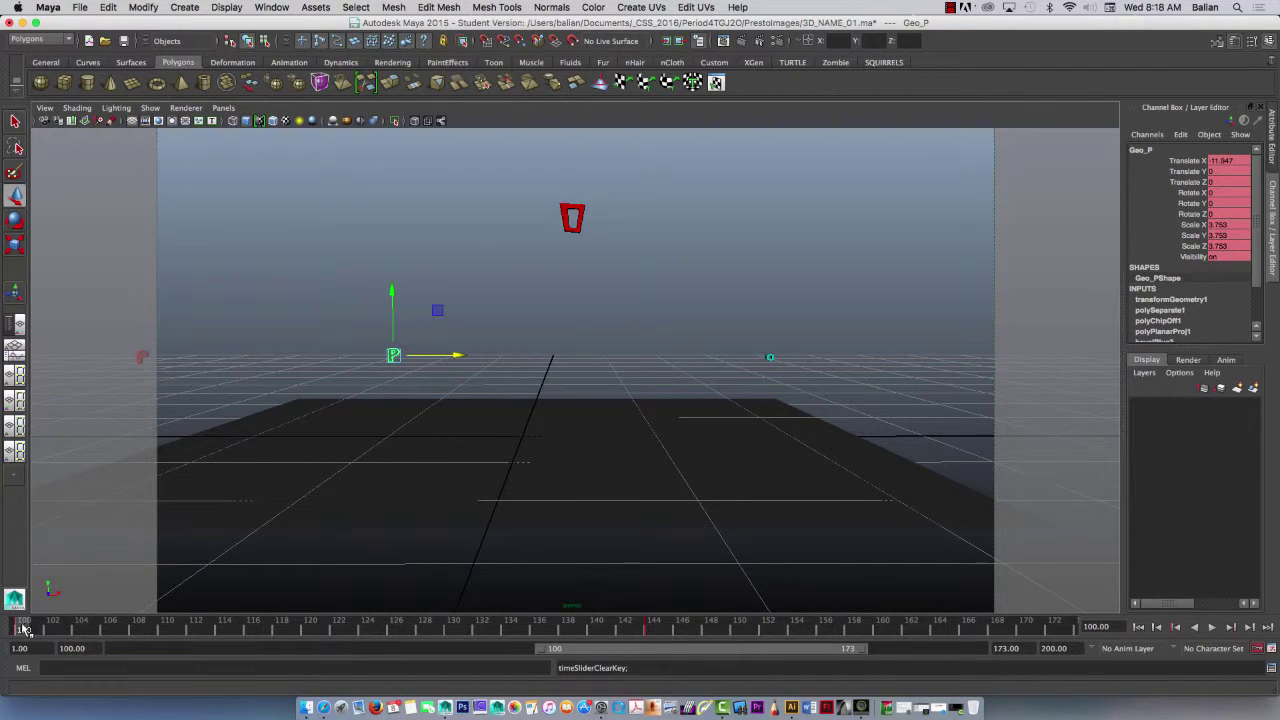
Step: Try to key the green P's frame 100 position at frame 132
left_click_drag(22, 628, 483, 633)
key("s")
key("super+s")
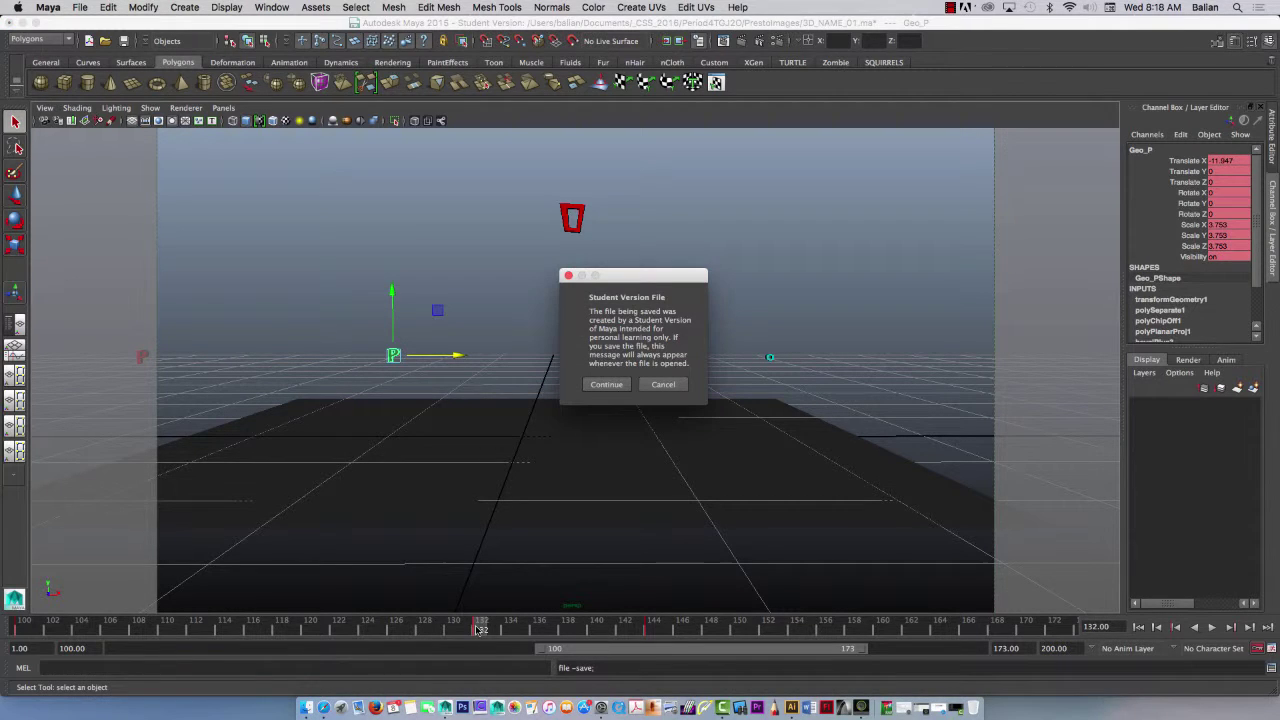
left_click(668, 386)
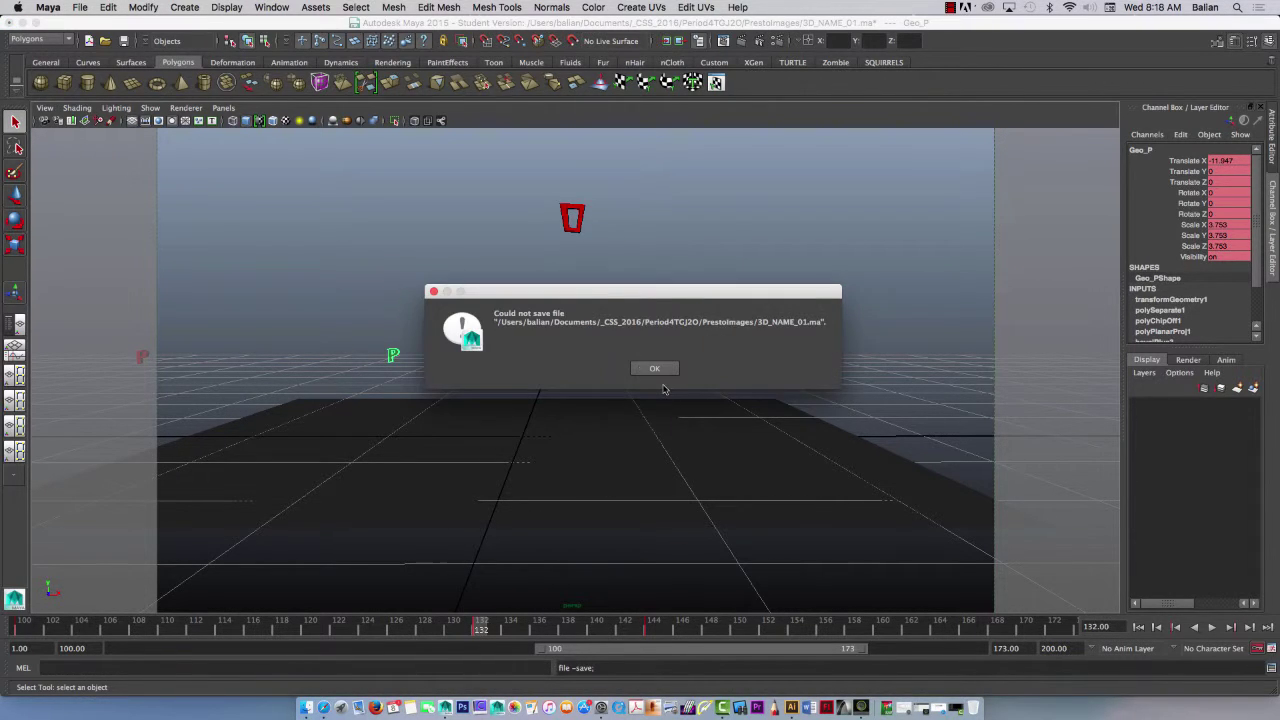
left_click(655, 369)
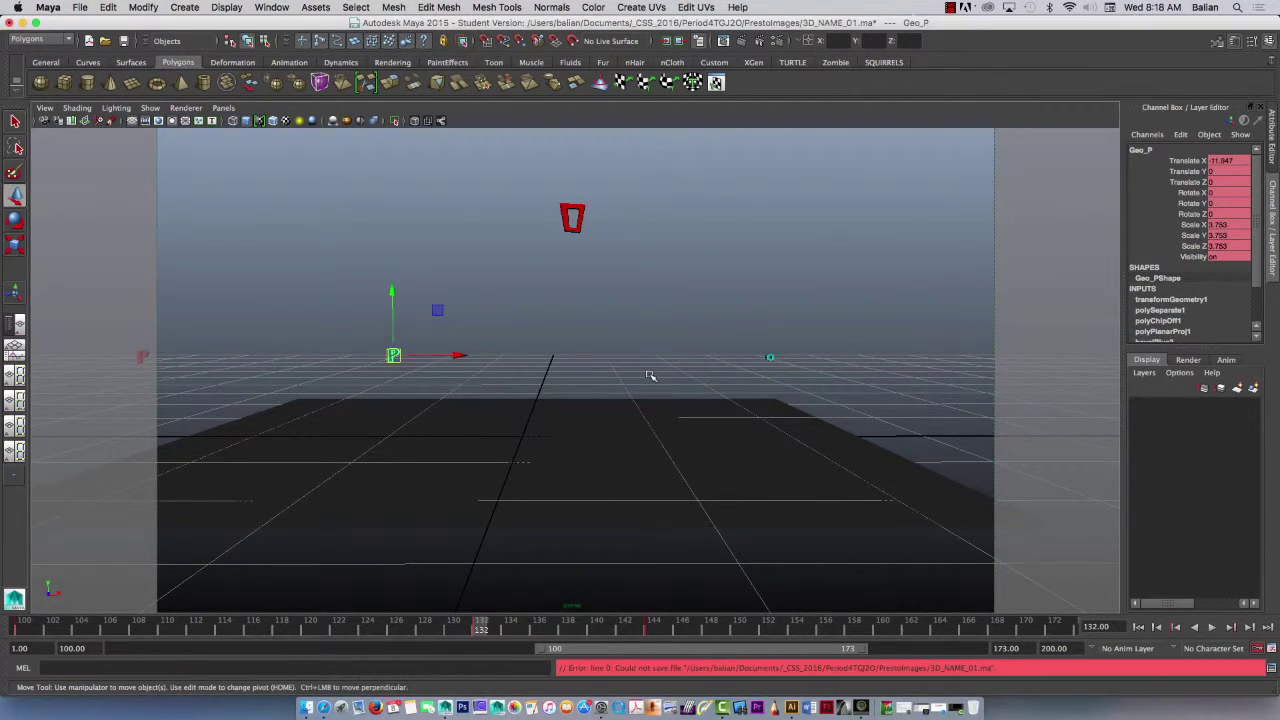
key("z")
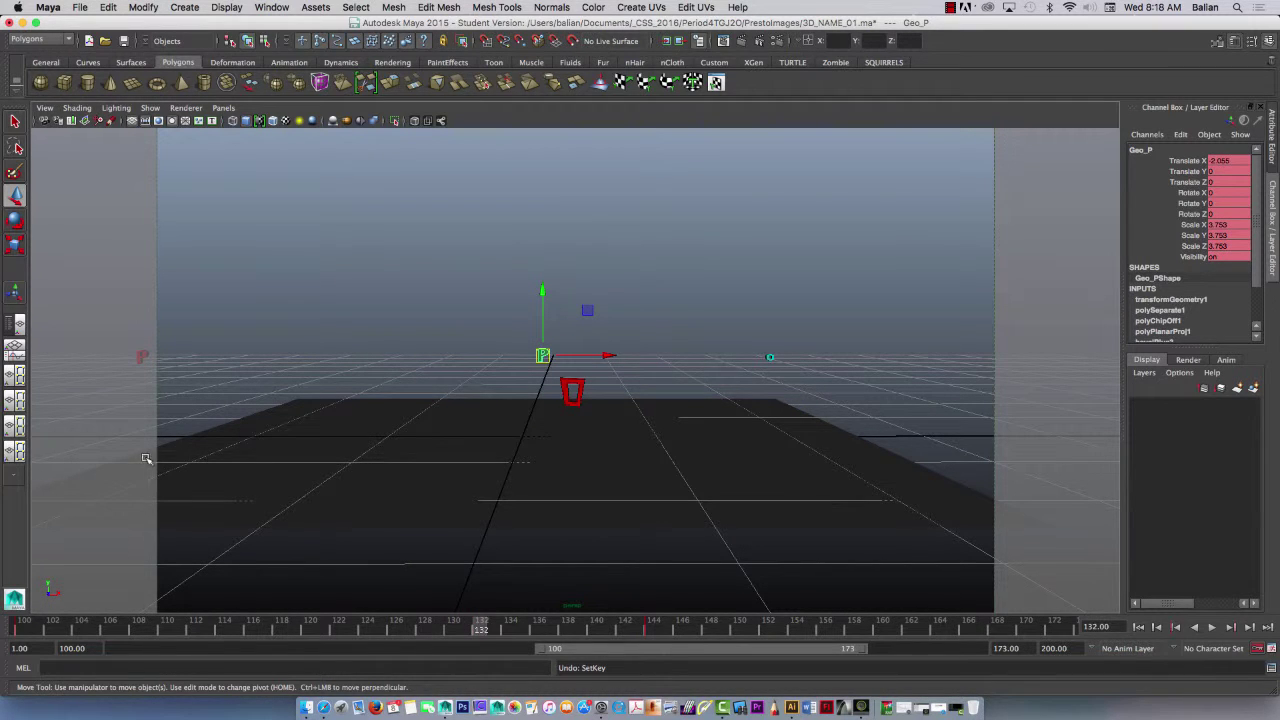
Step: Copy the green P's frame 100 key and paste it at frame 132
left_click(22, 628)
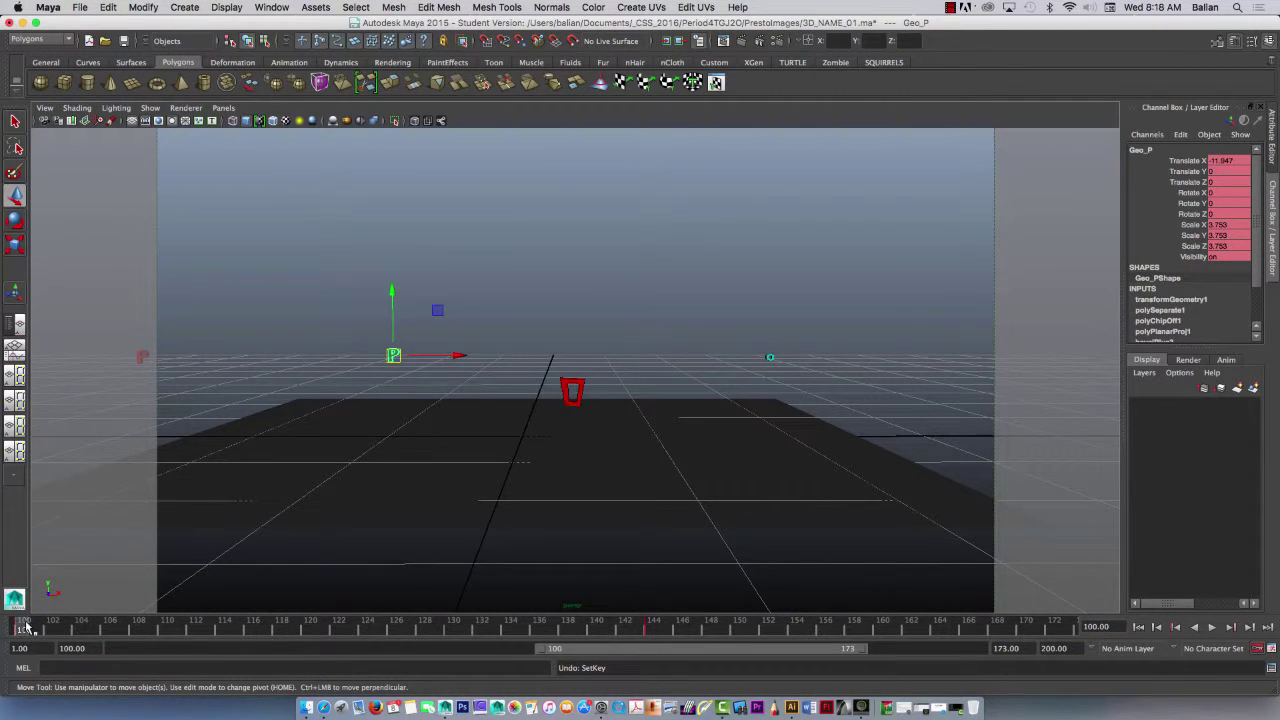
right_click(22, 628)
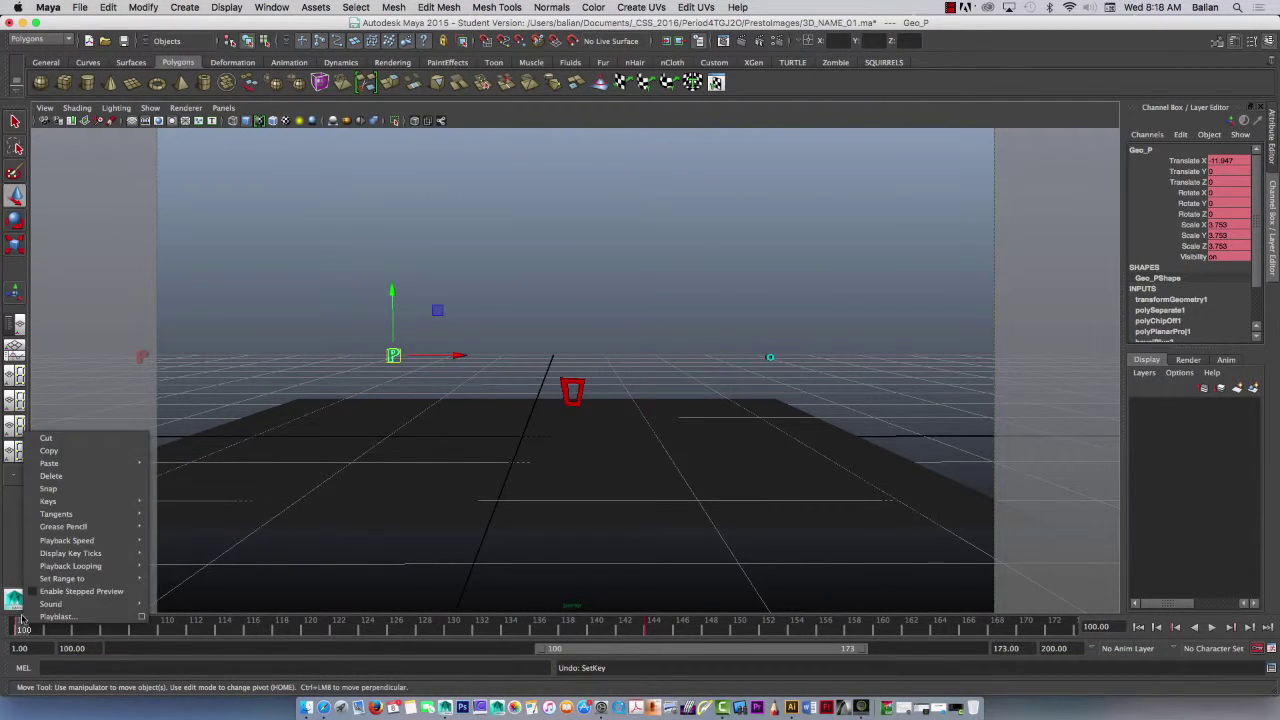
left_click(50, 452)
left_click(481, 628)
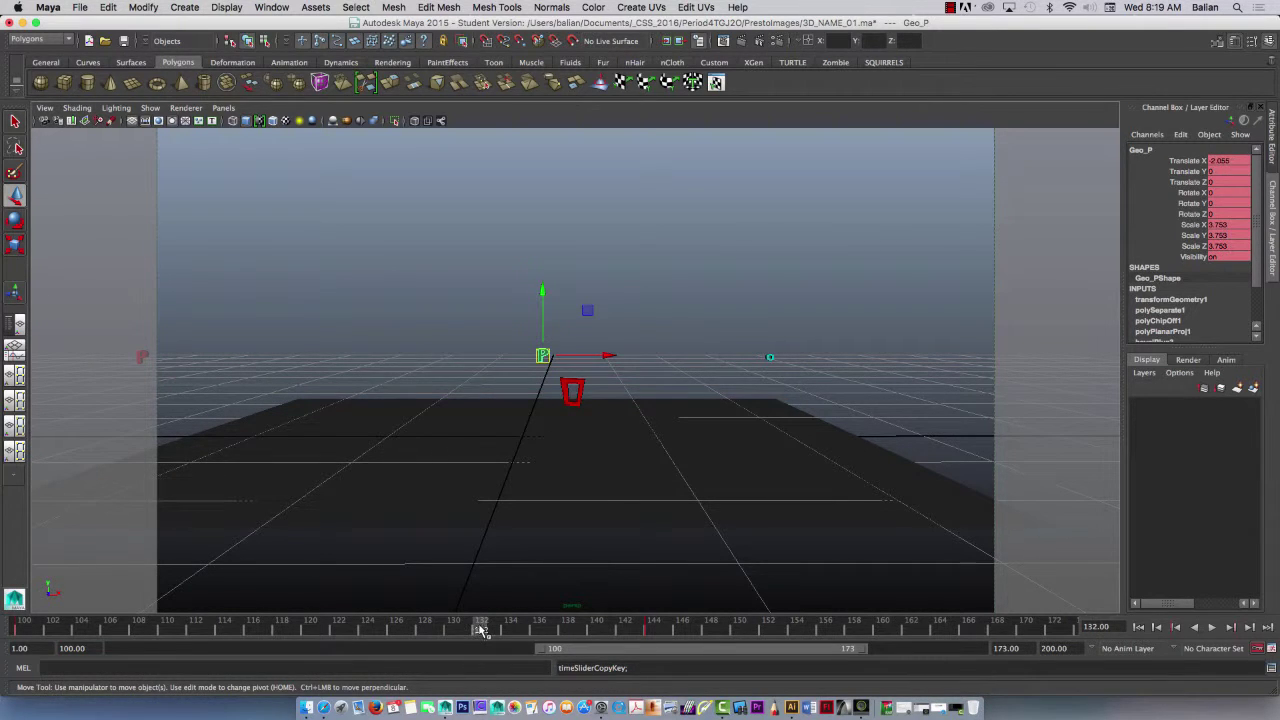
right_click(481, 630)
mouse_move(519, 466)
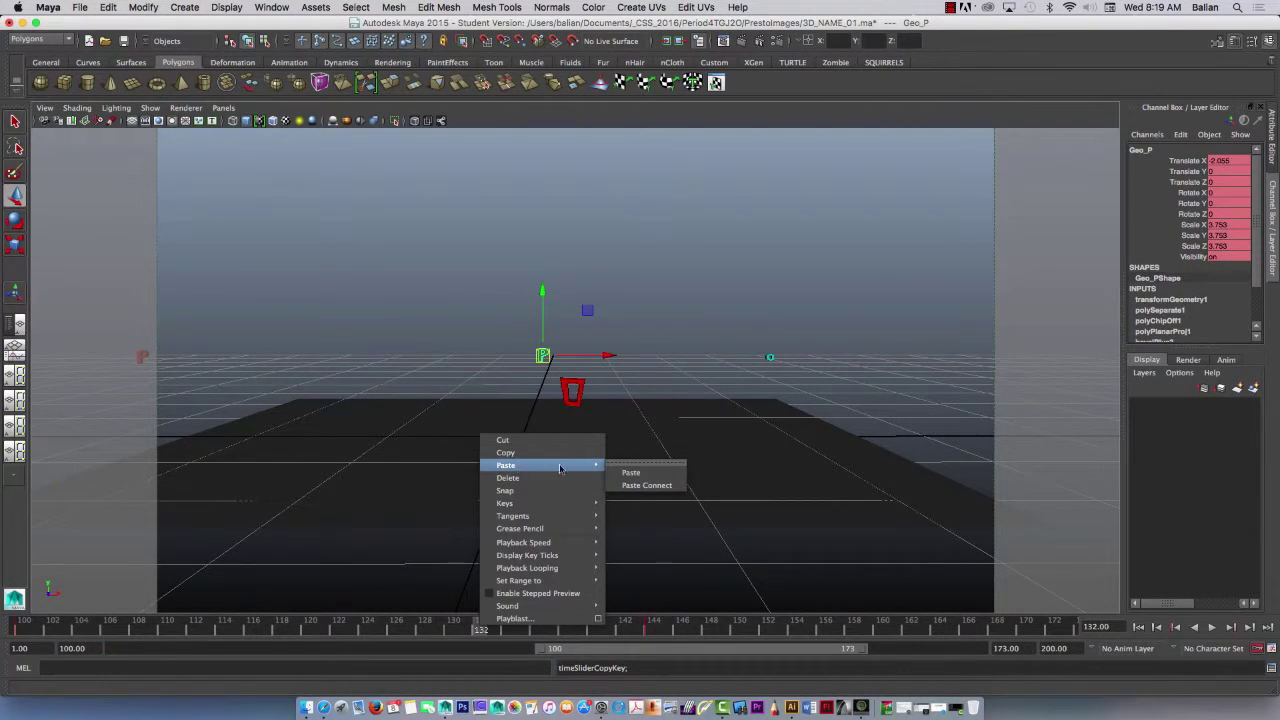
left_click(659, 472)
Step: At frame 152, lower the green P into the red frame at a Translate Y of about -2.37 and play back the motion
left_click_drag(453, 630, 657, 640)
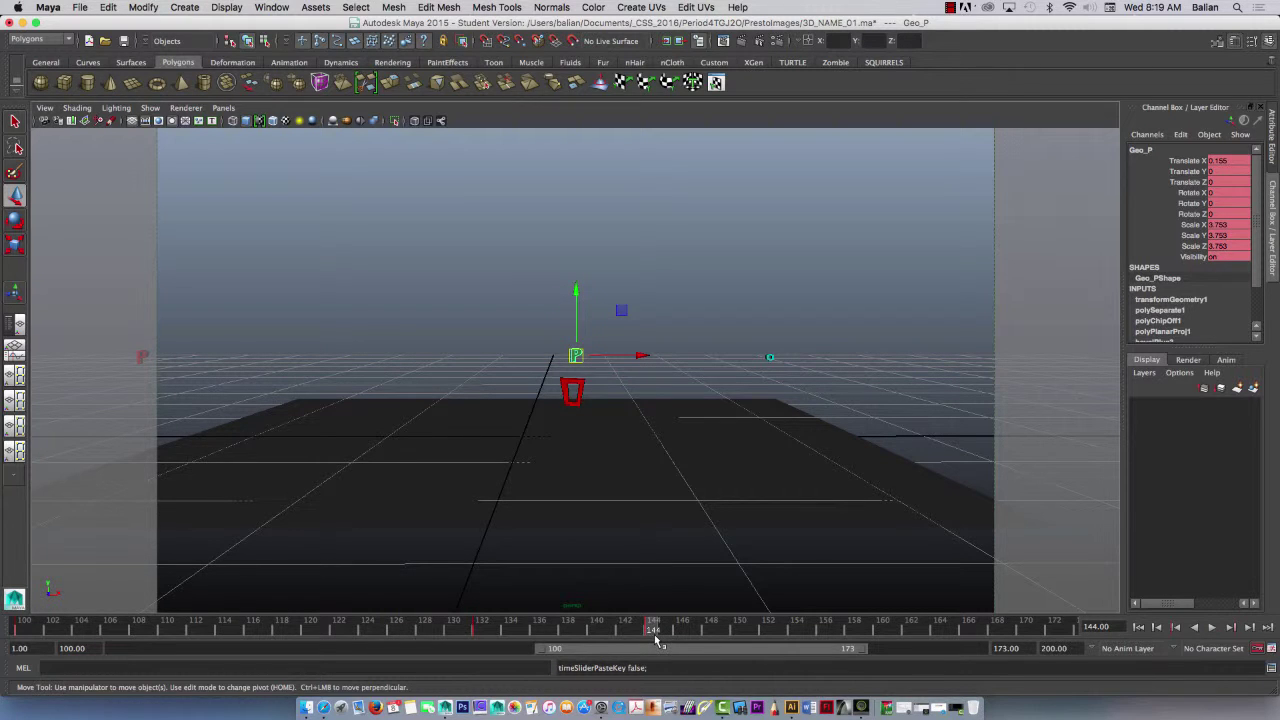
left_click(766, 630)
left_click_drag(576, 292, 575, 322)
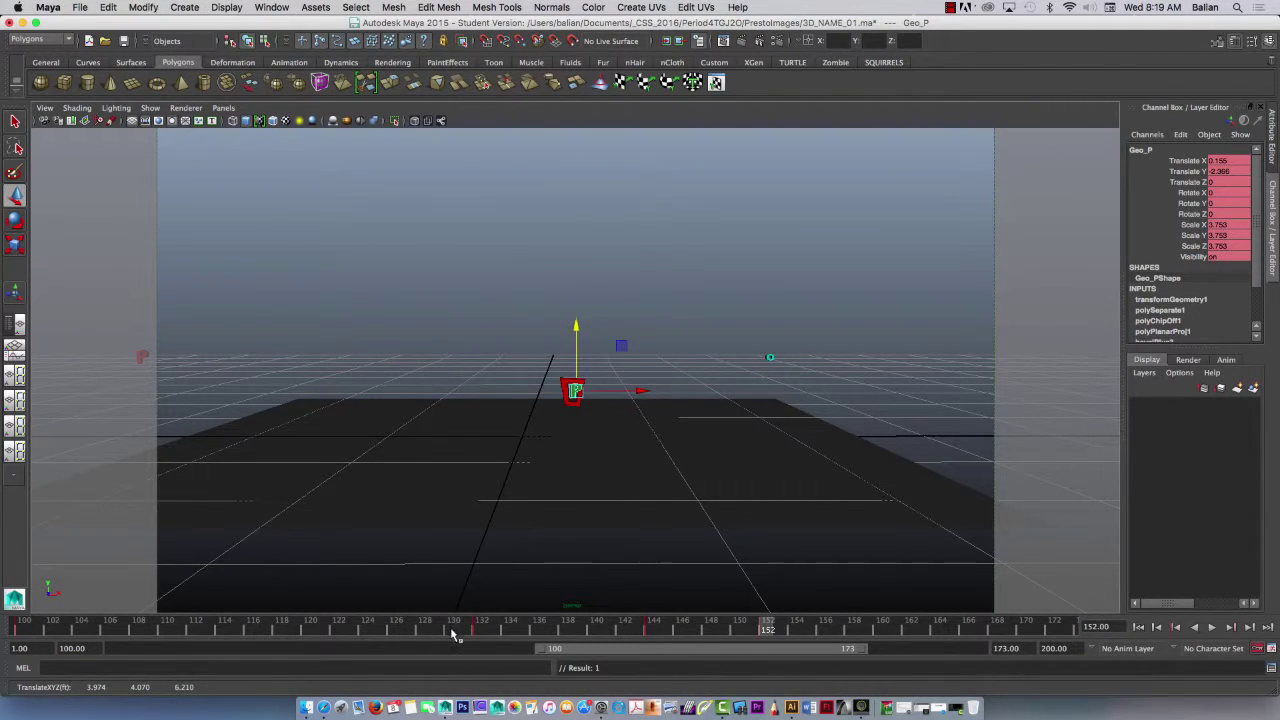
left_click(15, 631)
key("alt+v")
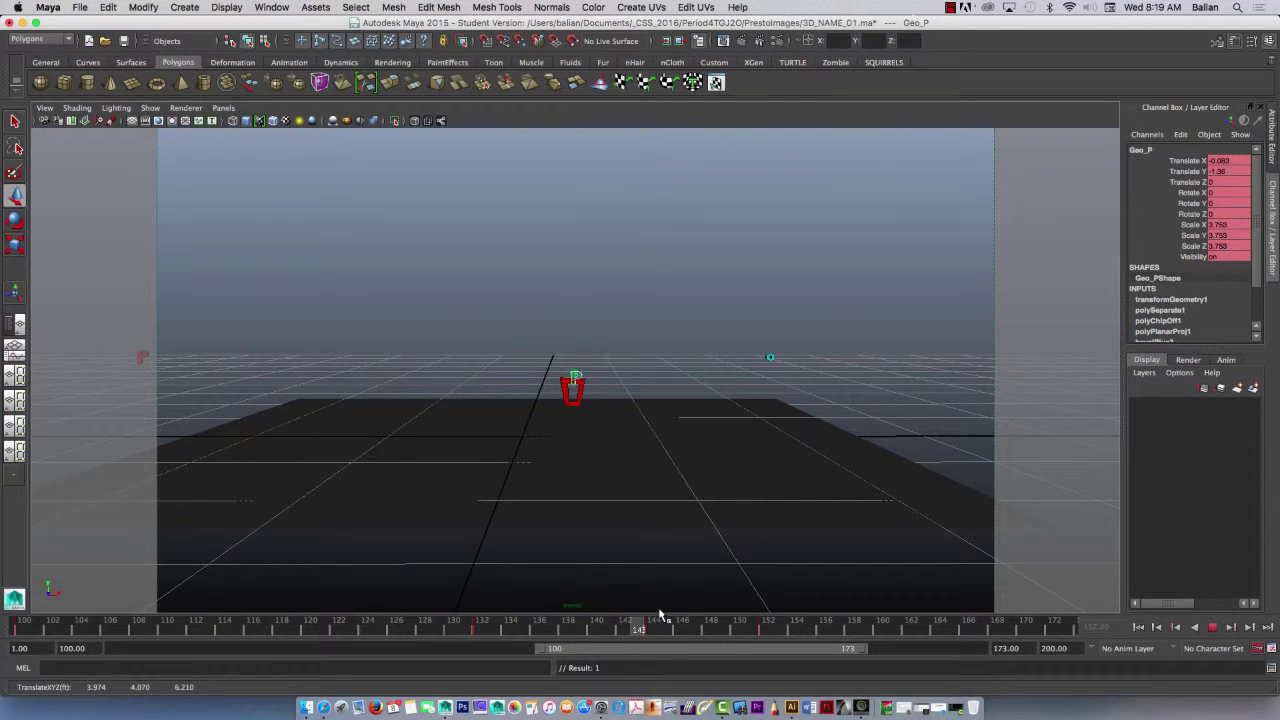
left_click(810, 625)
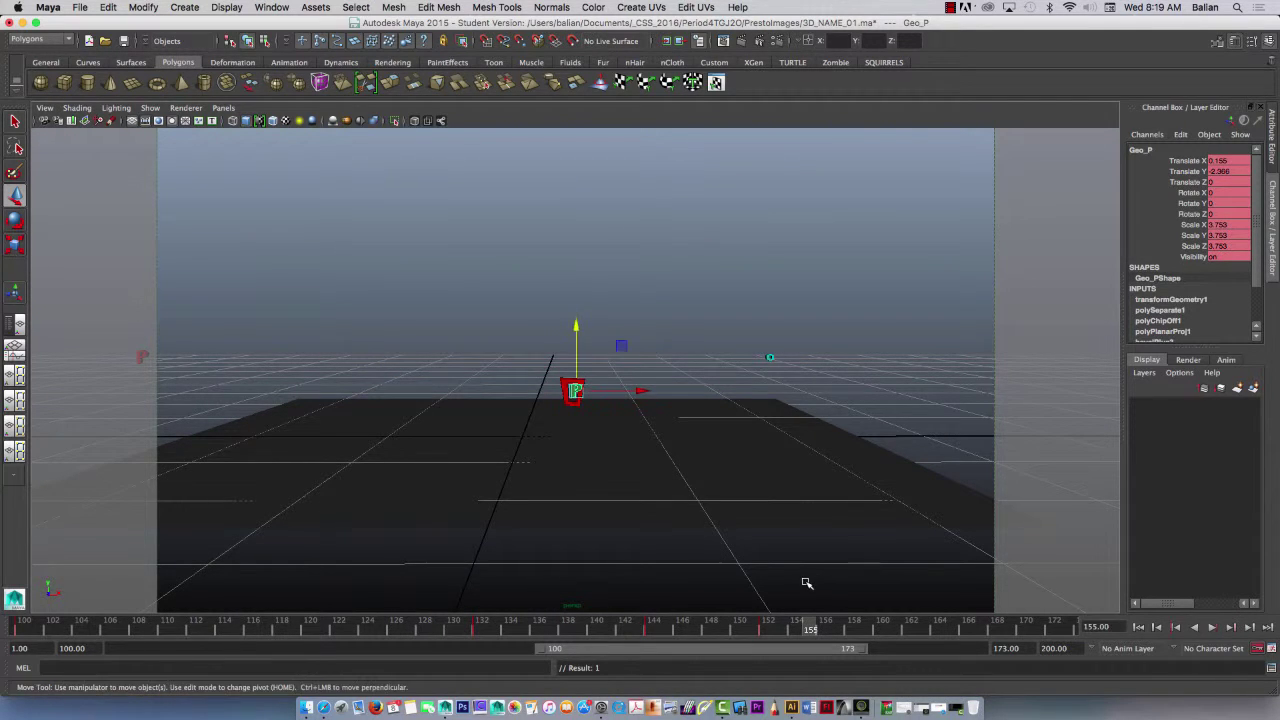
Step: Copy the cyan O's frame 100 key, paste it at frame 152, and play back to check the hold
left_click(767, 628)
left_click(770, 357)
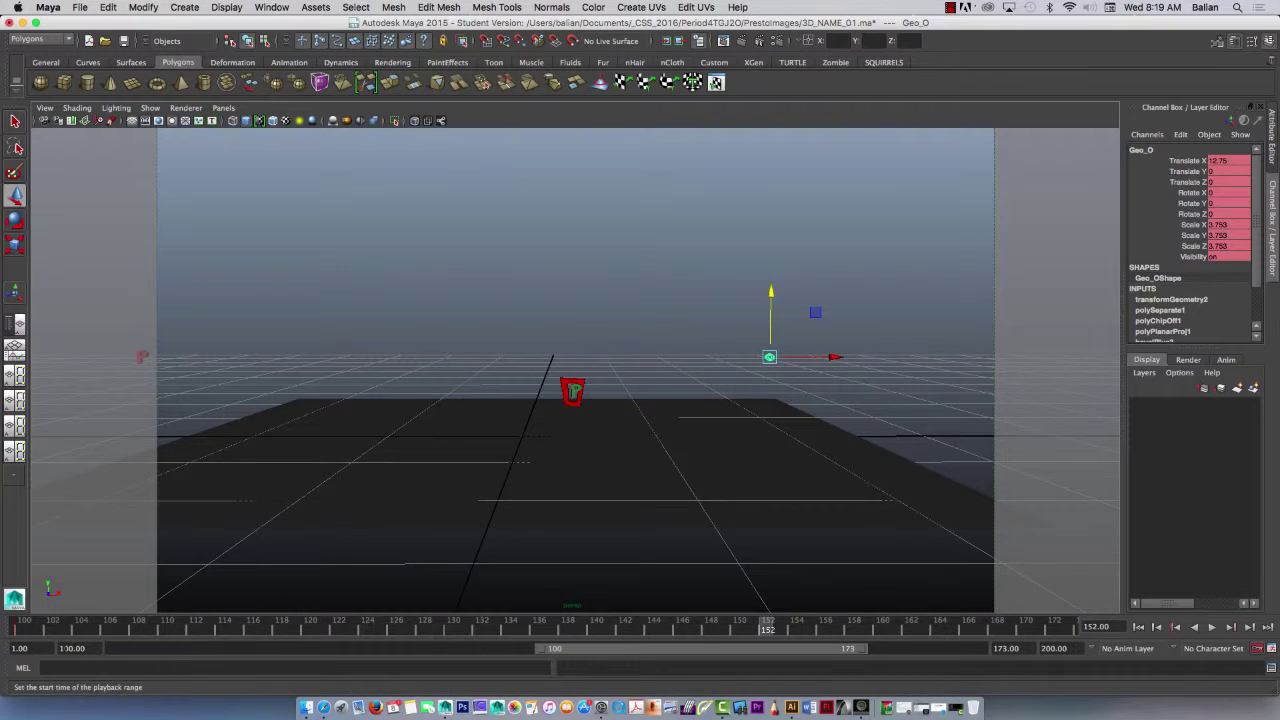
left_click(22, 627)
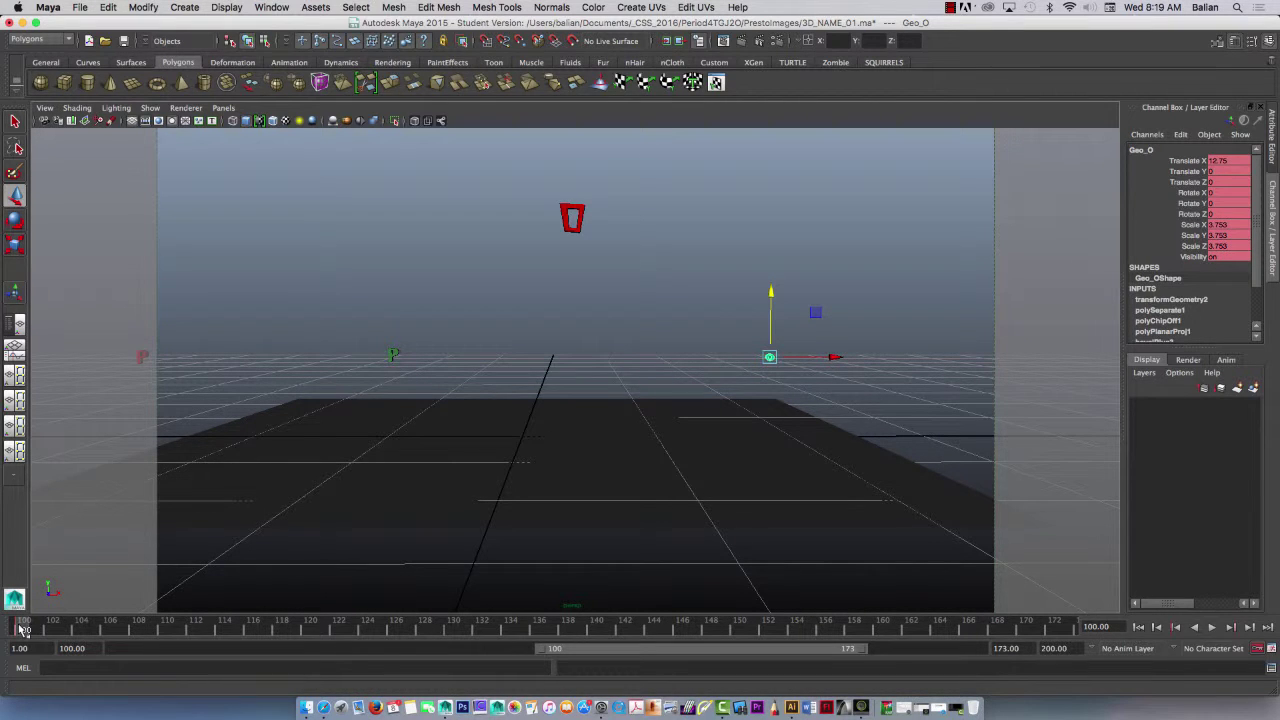
right_click(22, 627)
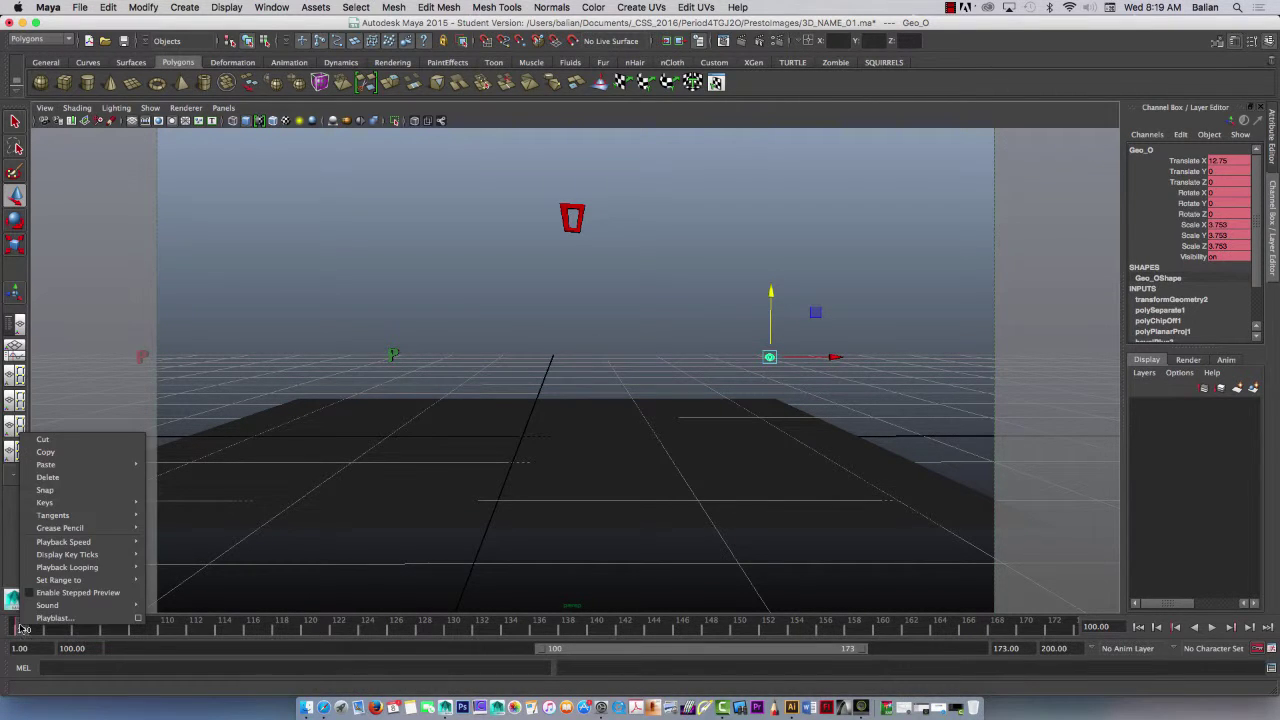
left_click(86, 452)
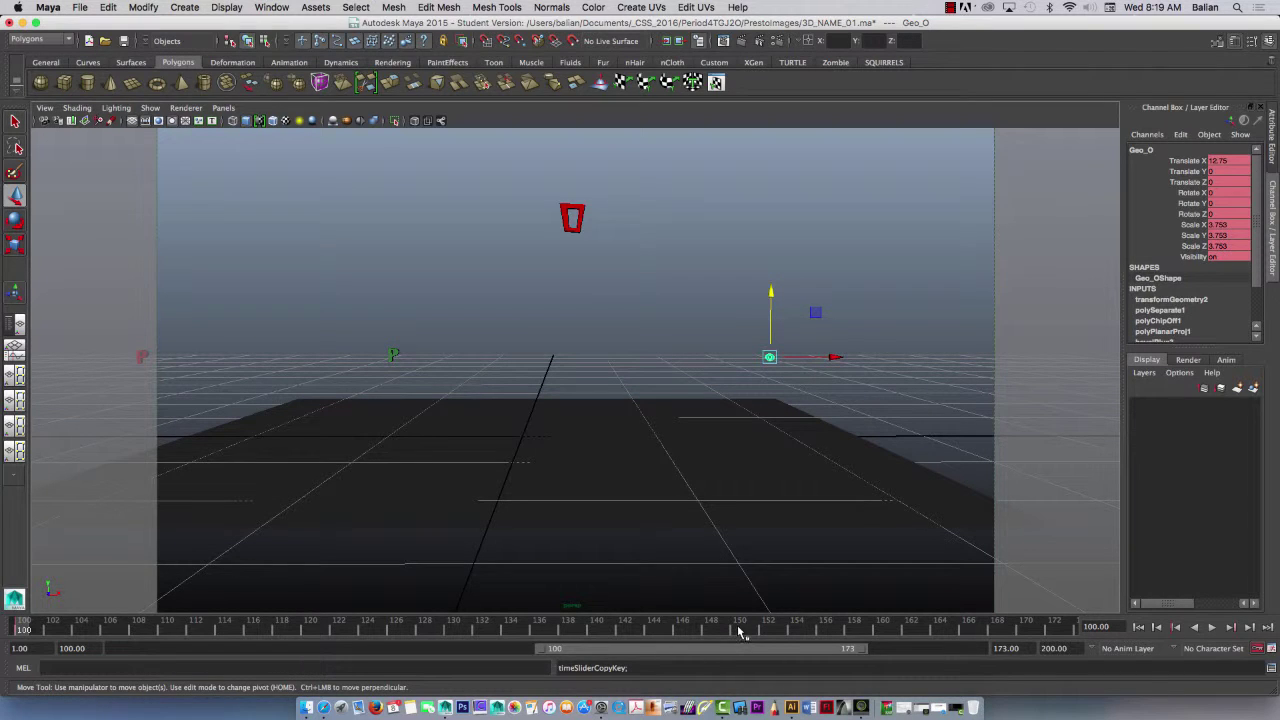
left_click(767, 630)
right_click(767, 632)
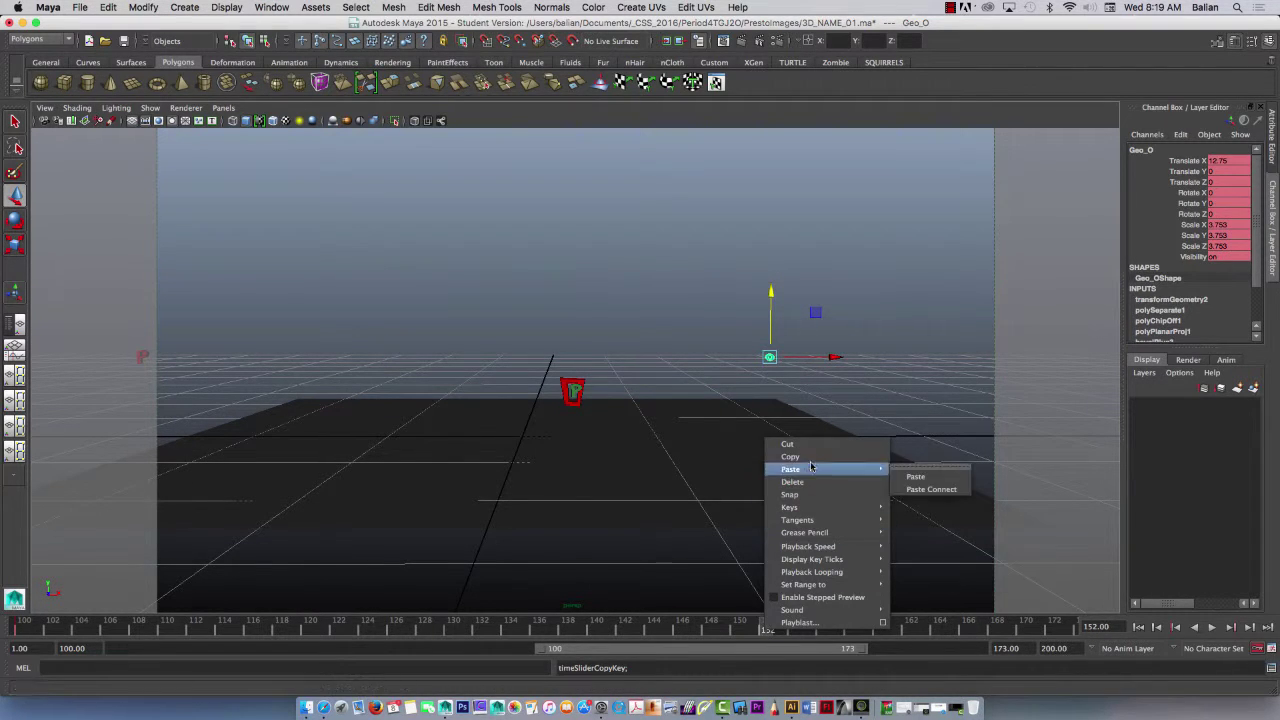
mouse_move(800, 469)
left_click(911, 477)
key("alt+v")
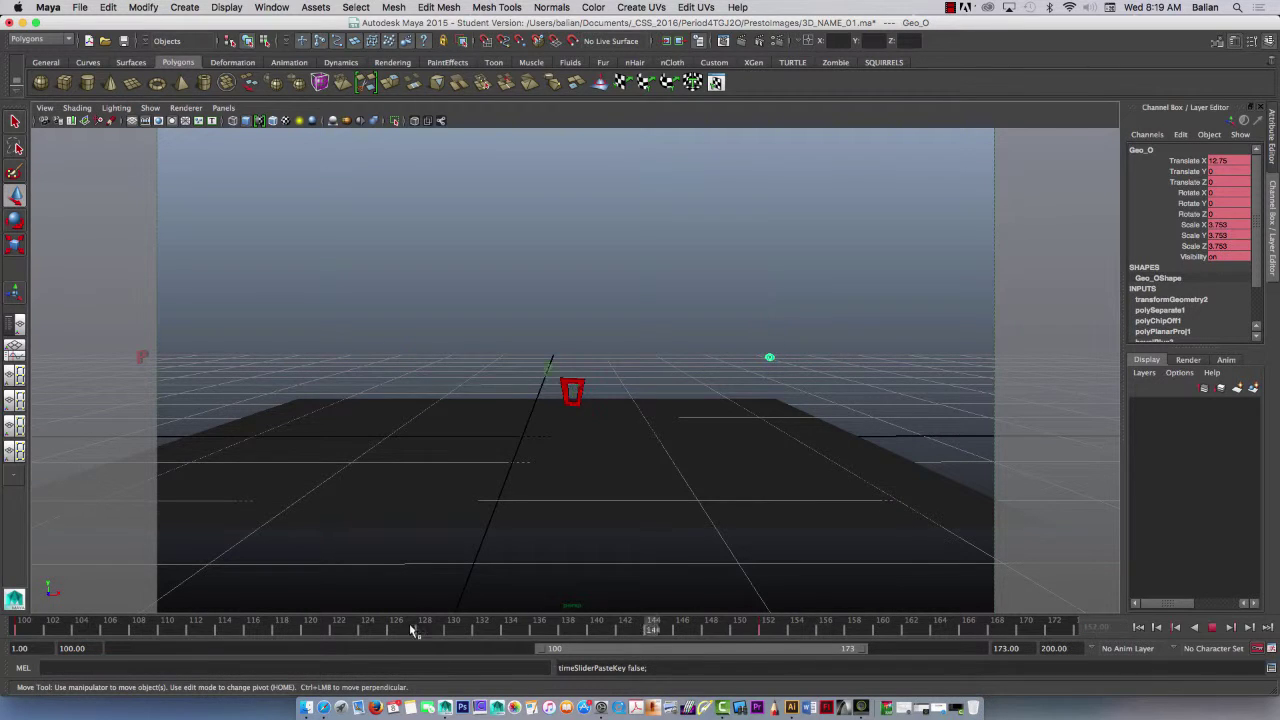
mouse_move(769, 621)
left_mouse_down()
mouse_move(780, 623)
mouse_move(769, 624)
left_mouse_up()
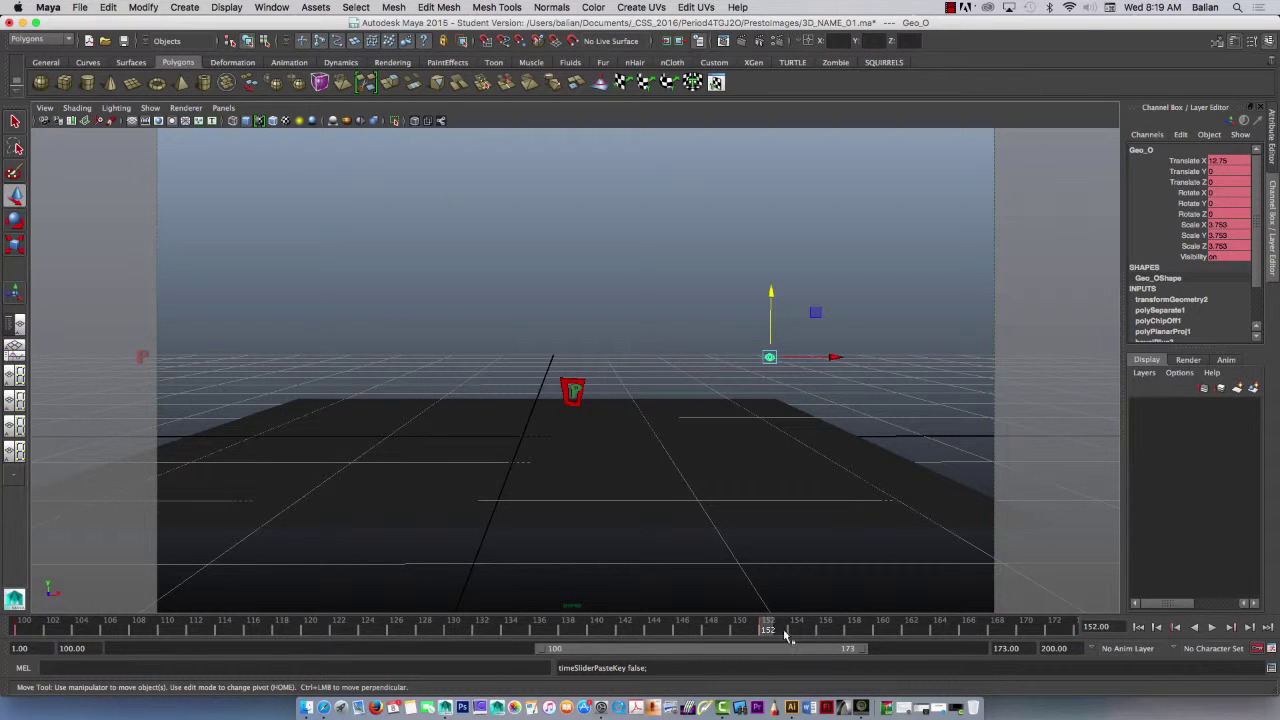
Step: Move the cyan O to a Translate X of about -0.27 at frame 164, then lower it to a Translate Y of about -2.76 at frame 170
left_click(938, 630)
left_click_drag(782, 630, 938, 629)
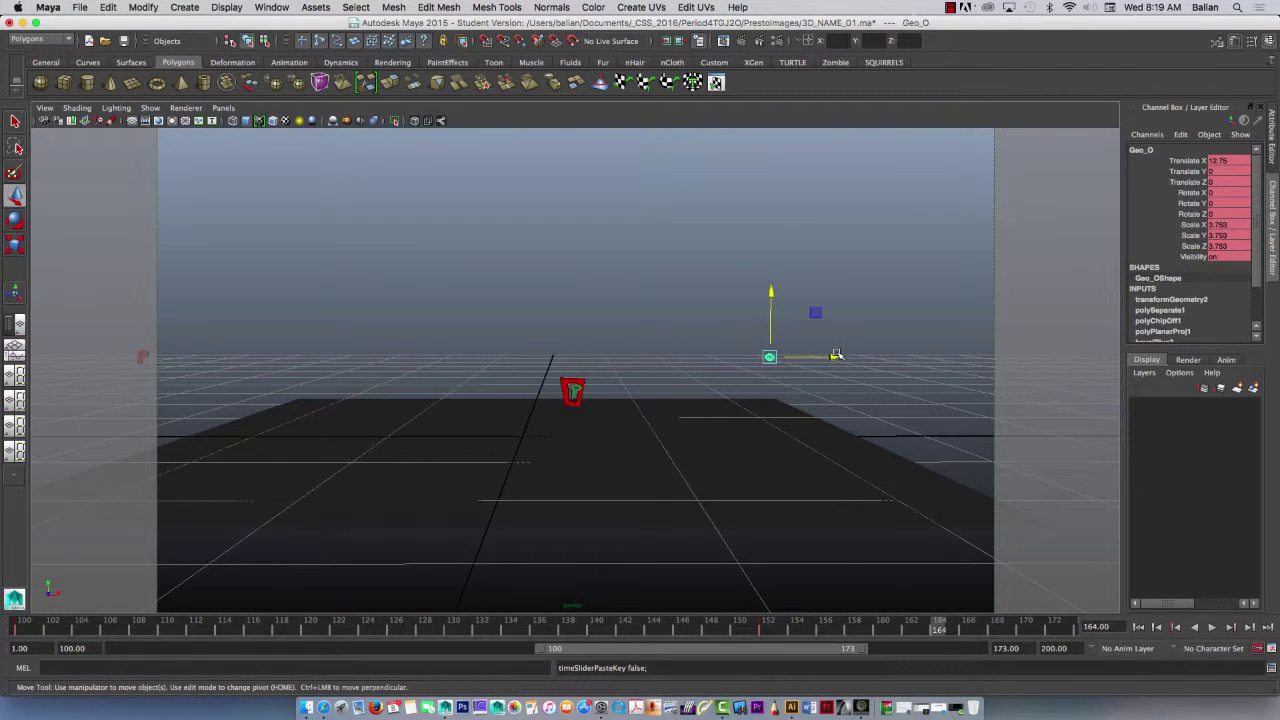
left_click_drag(836, 355, 650, 397)
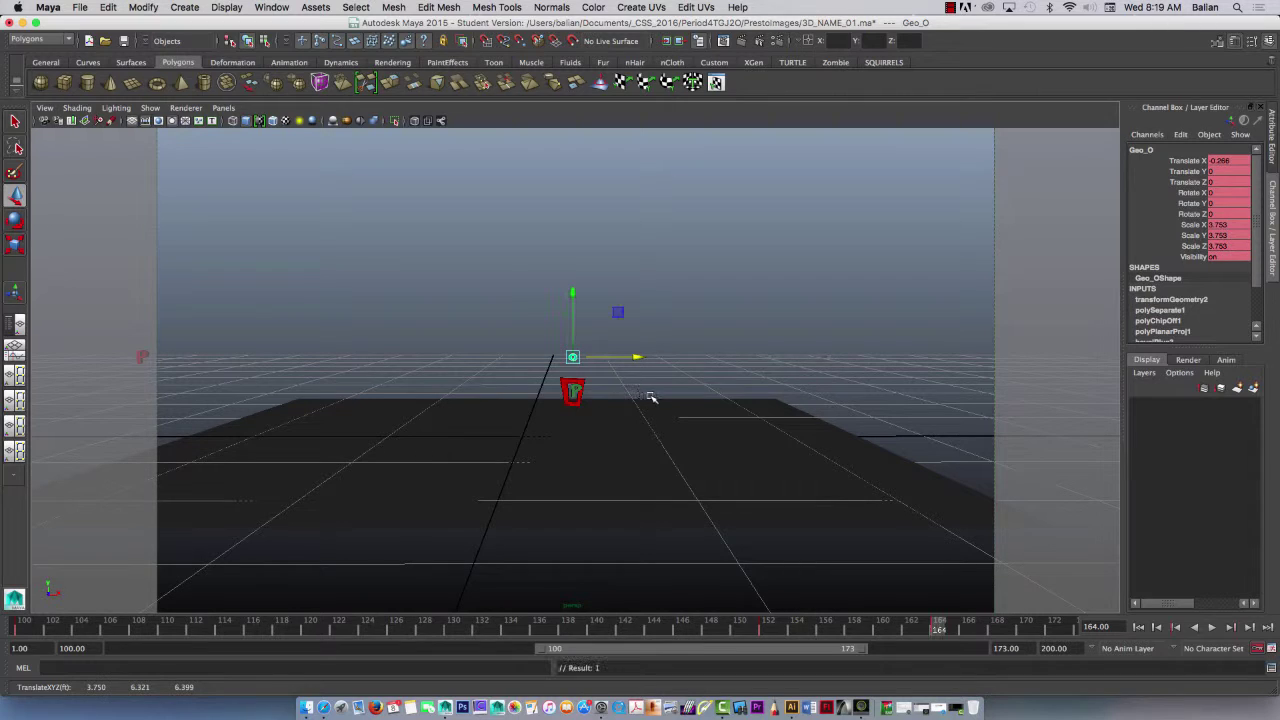
left_click(1024, 637)
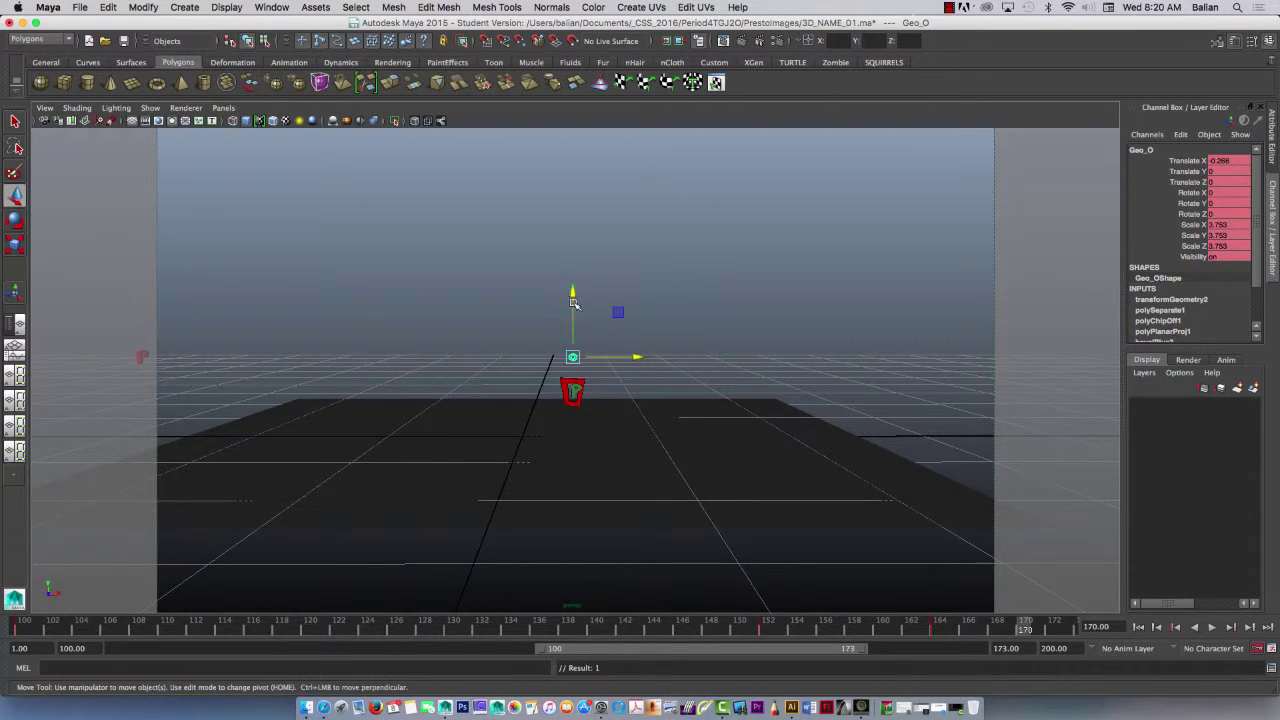
left_click_drag(572, 293, 570, 335)
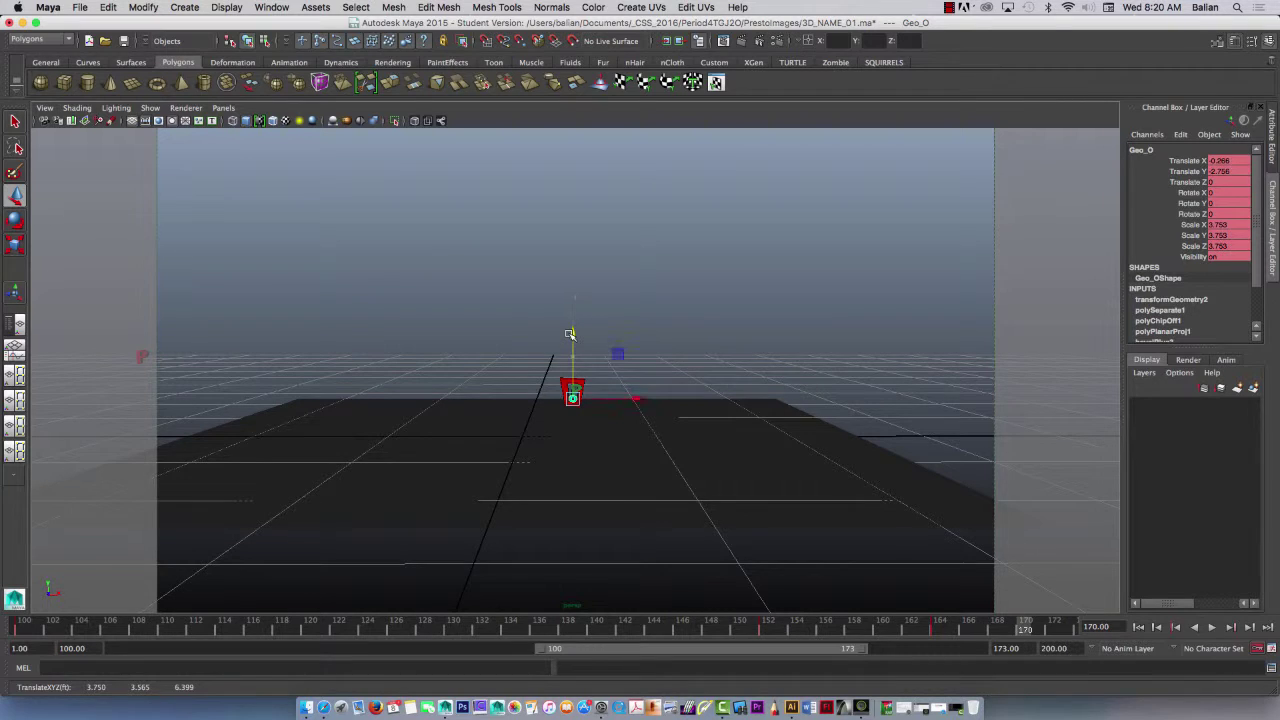
Step: Play back the full animation and examine the assembled frame, green P and cyan O up close
left_click(1212, 628)
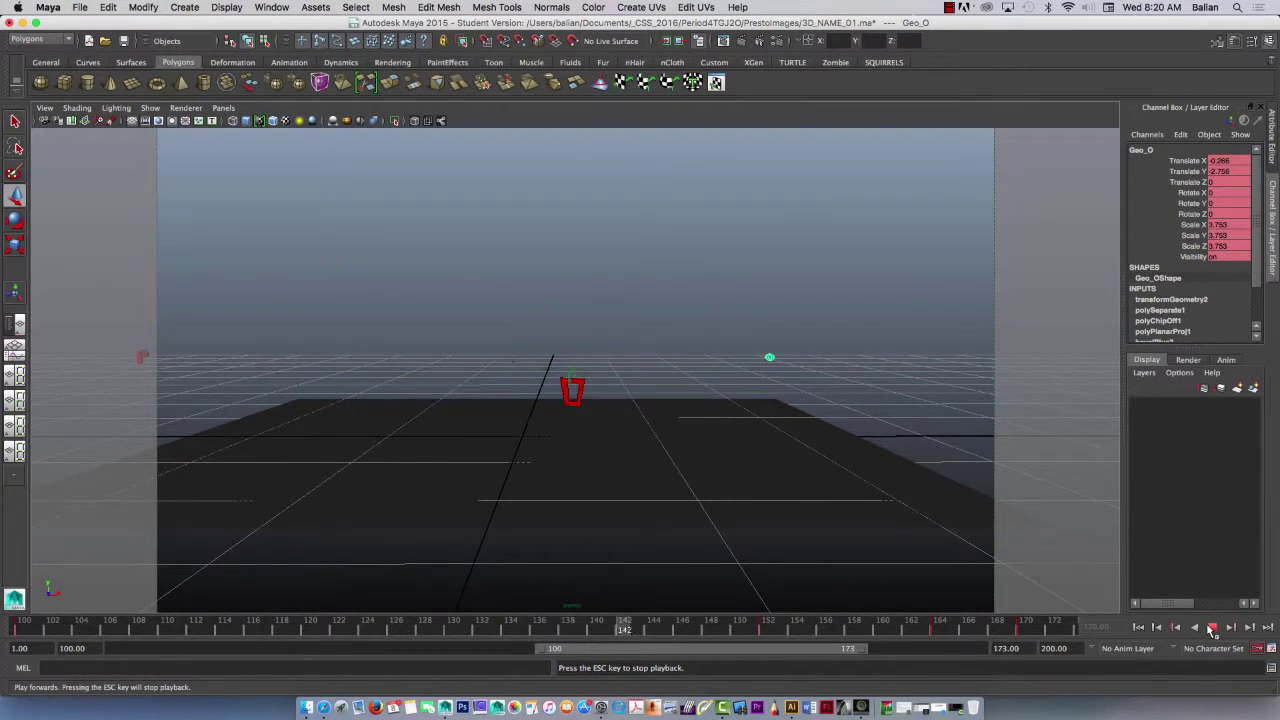
left_click(1212, 628)
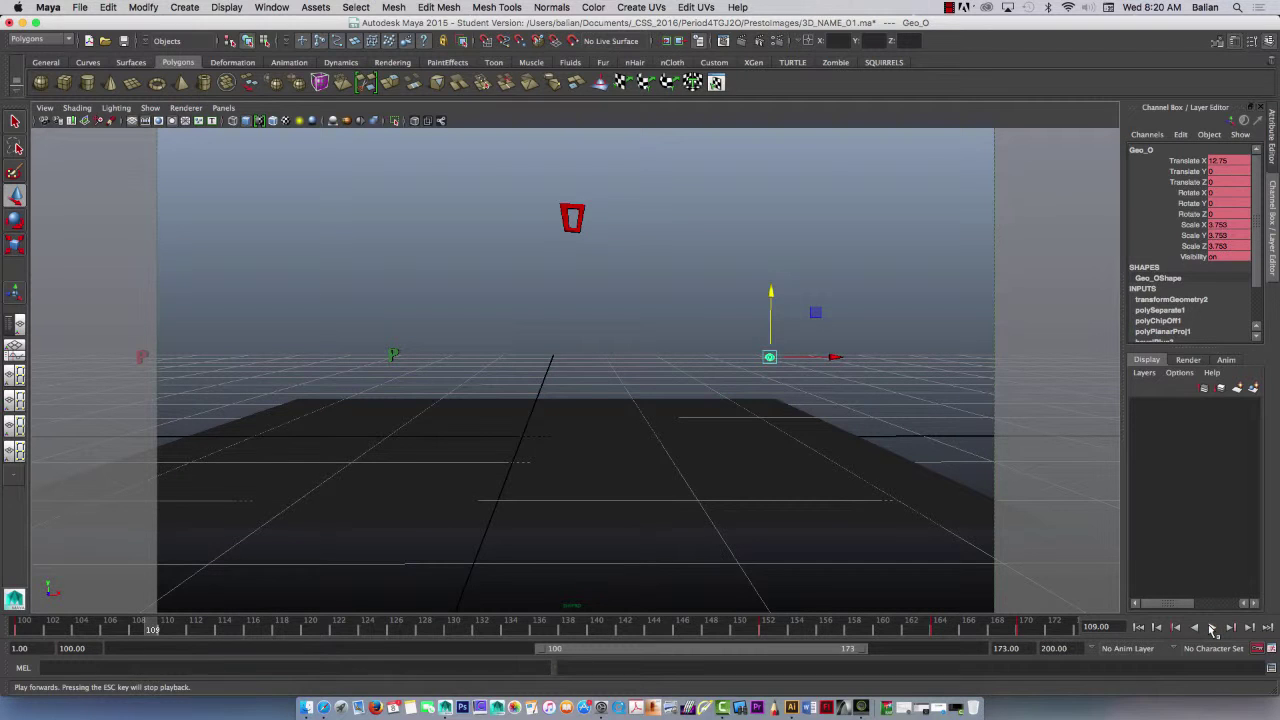
left_click(1212, 628)
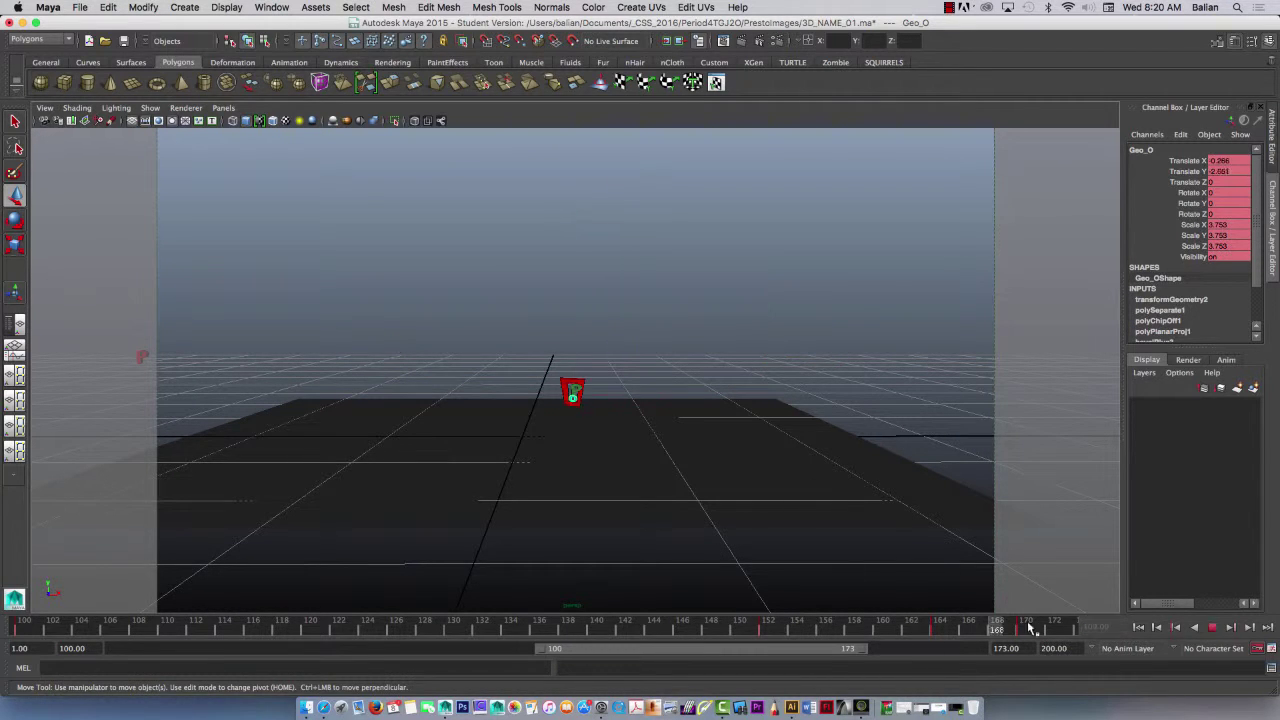
scroll(560, 396, "up", 10)
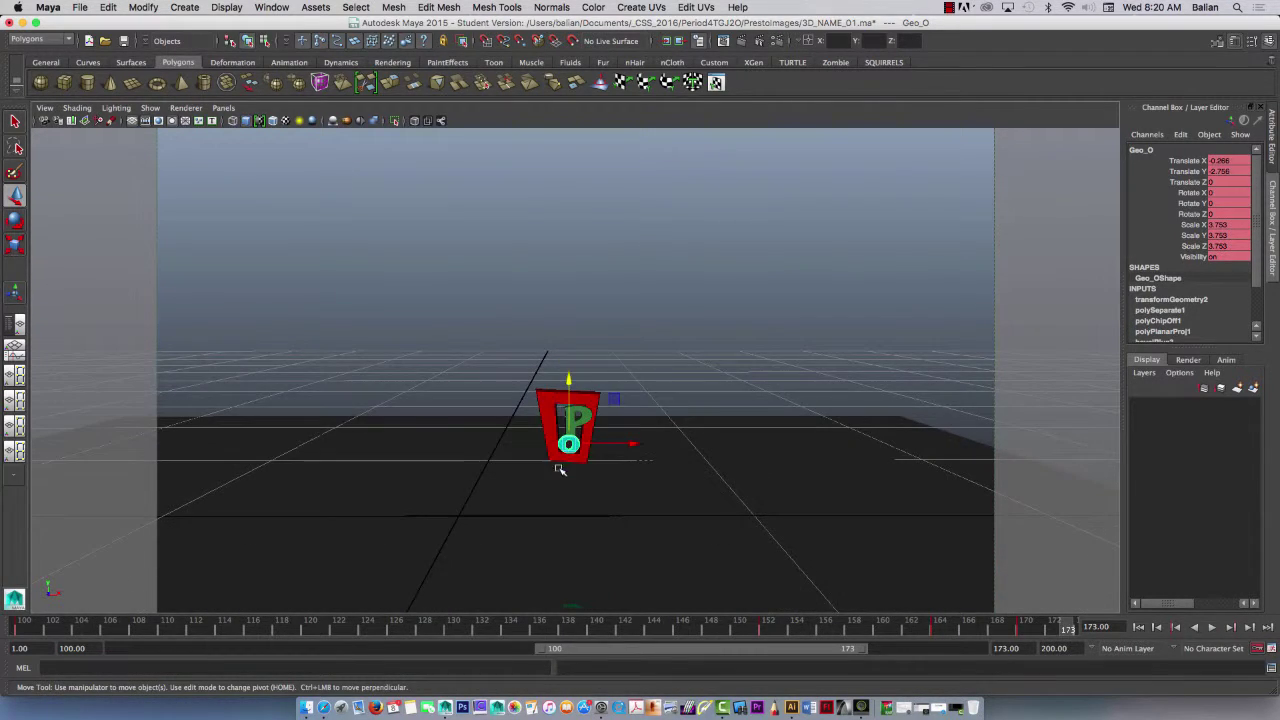
left_click_drag(560, 470, 571, 384, "alt")
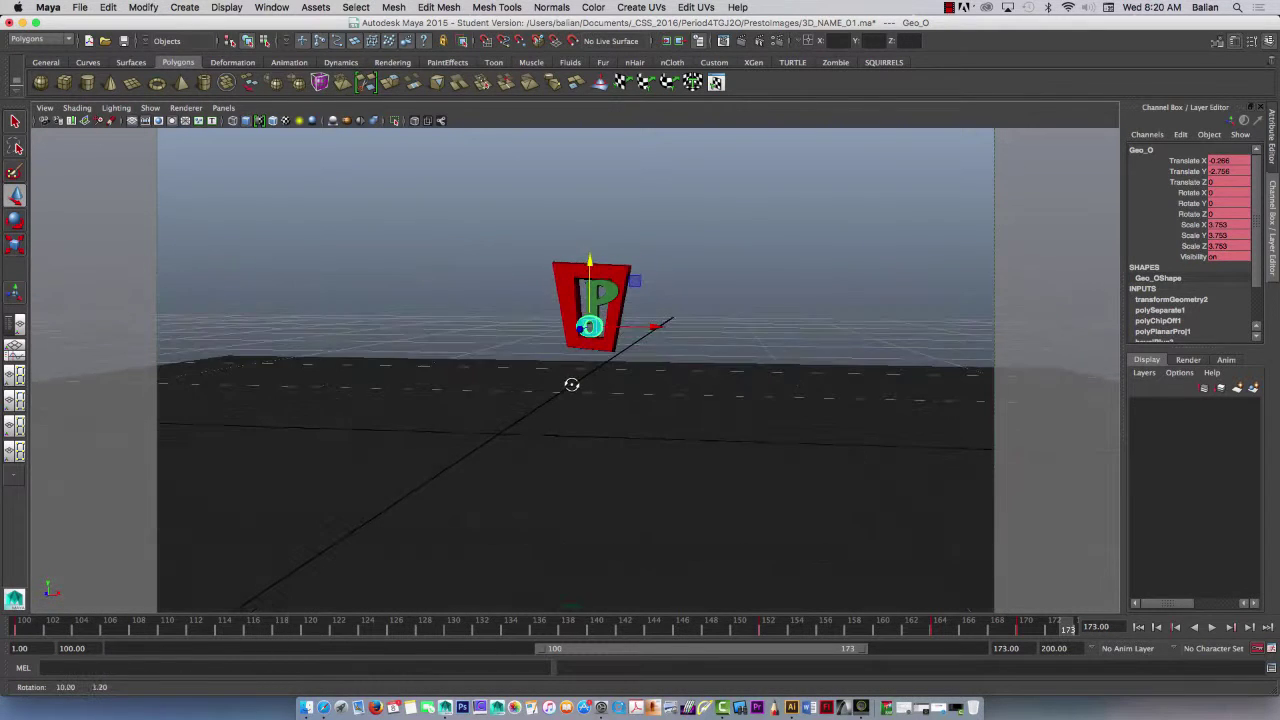
scroll(583, 378, "up", 5)
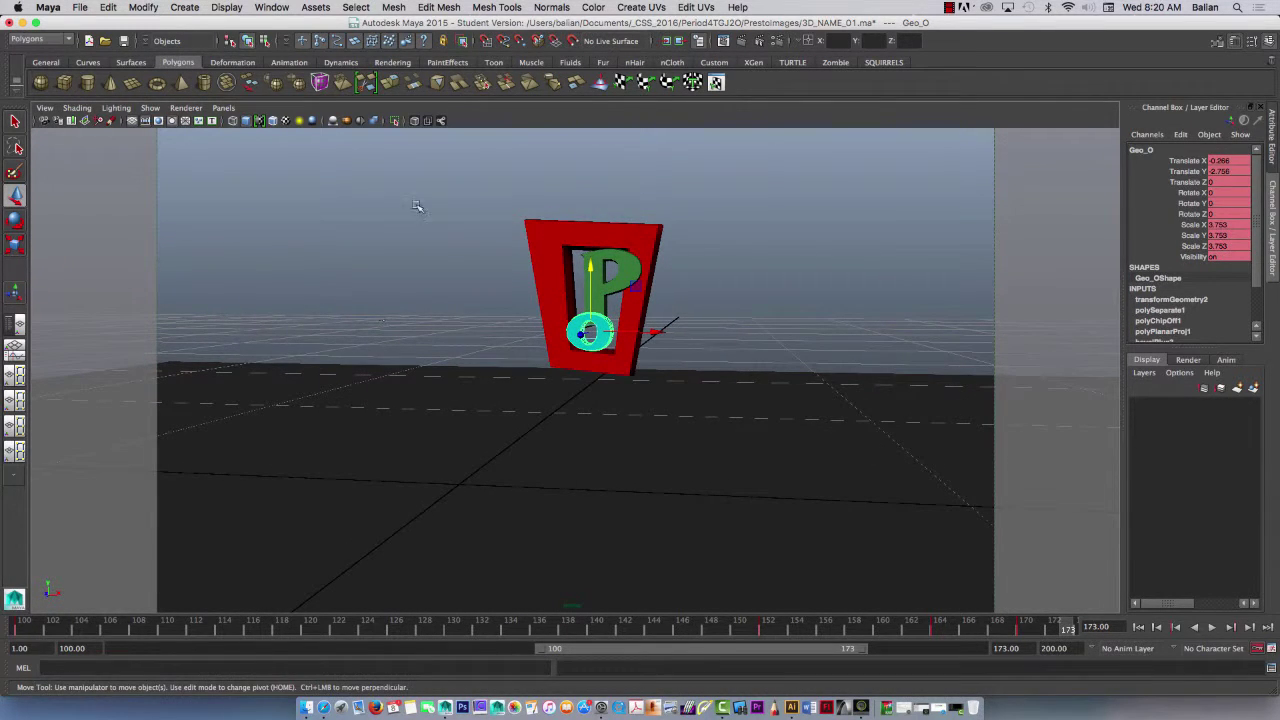
left_click(622, 212)
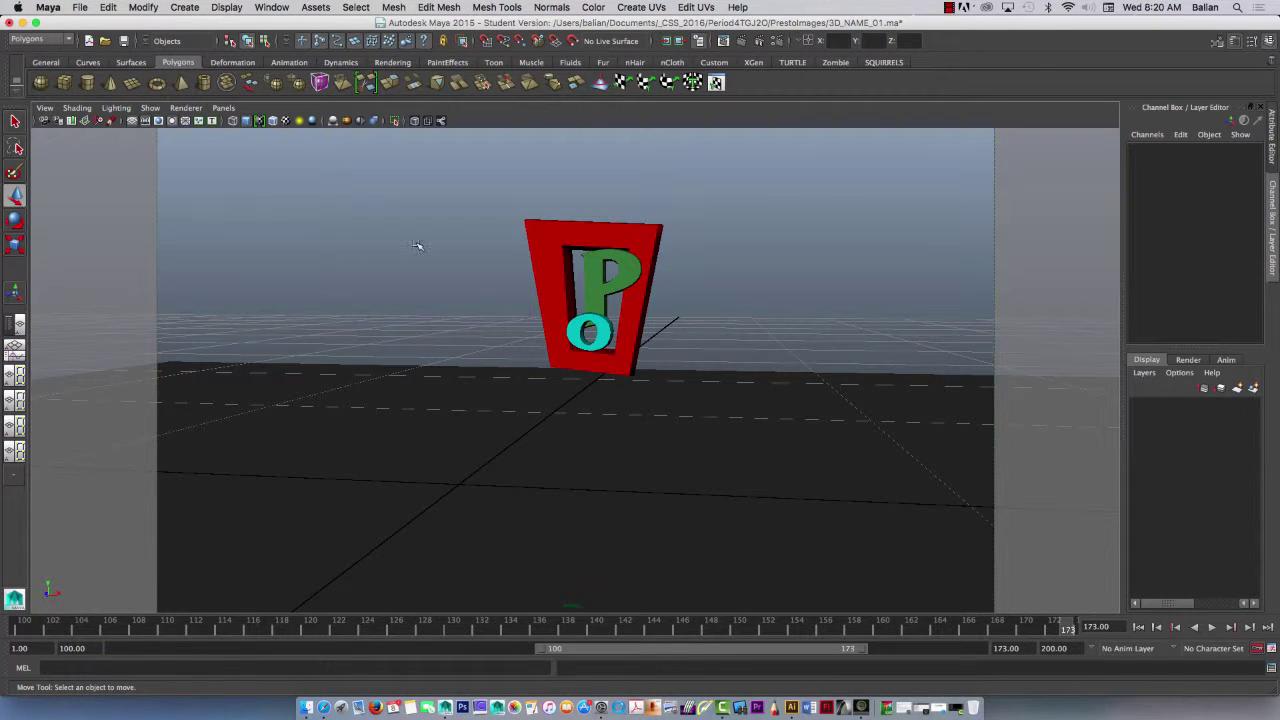
Step: Arrange the viewport as two panes side by side, both showing the persp camera
key("space")
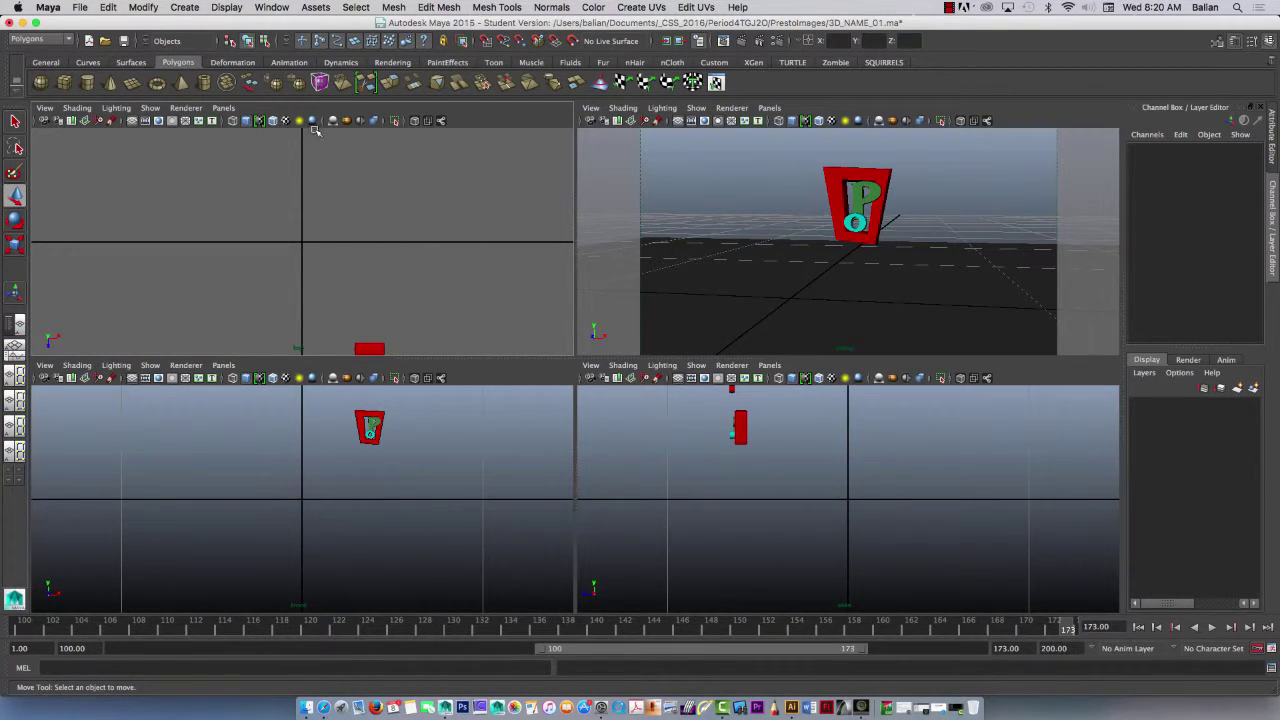
left_click(223, 108)
mouse_move(238, 122)
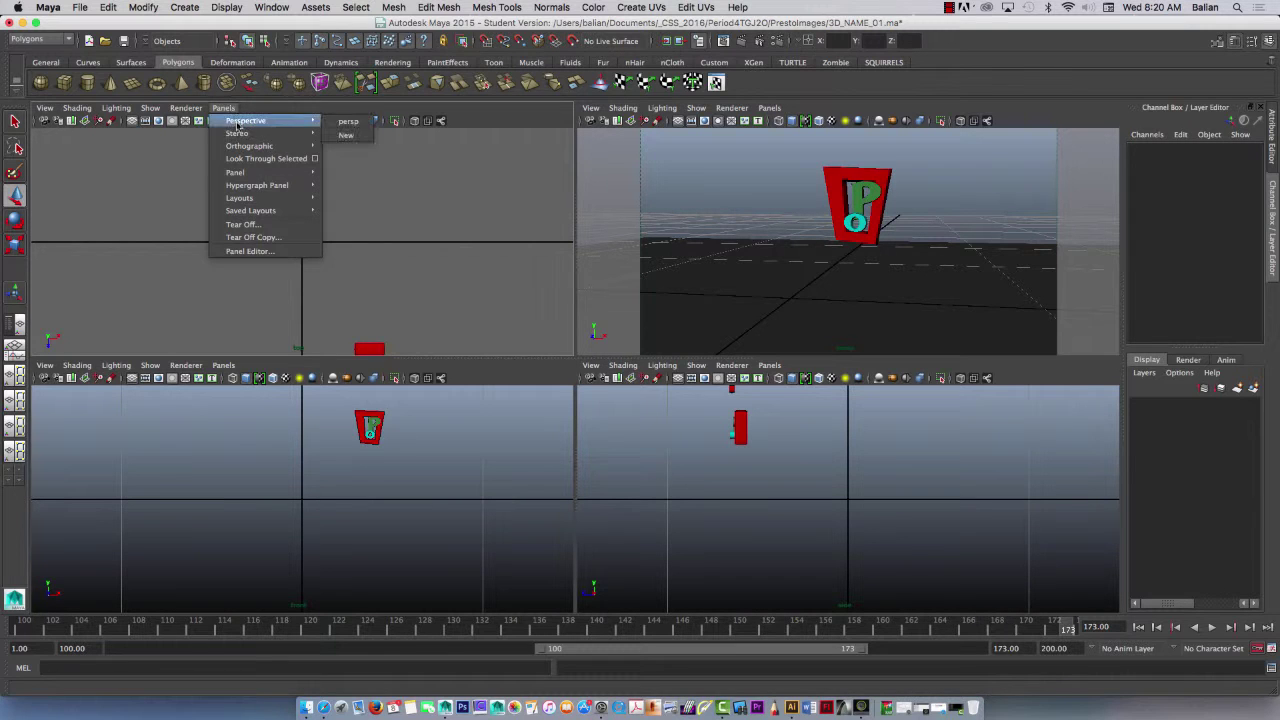
left_click(350, 121)
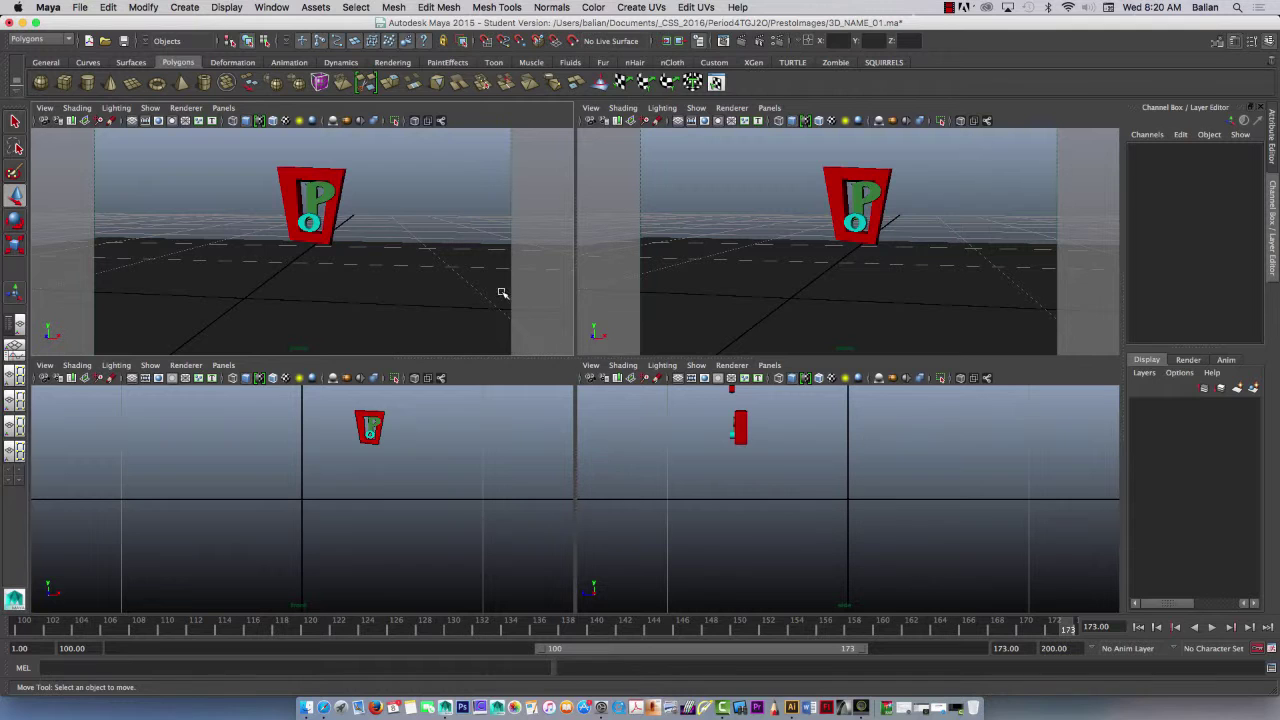
left_click(223, 108)
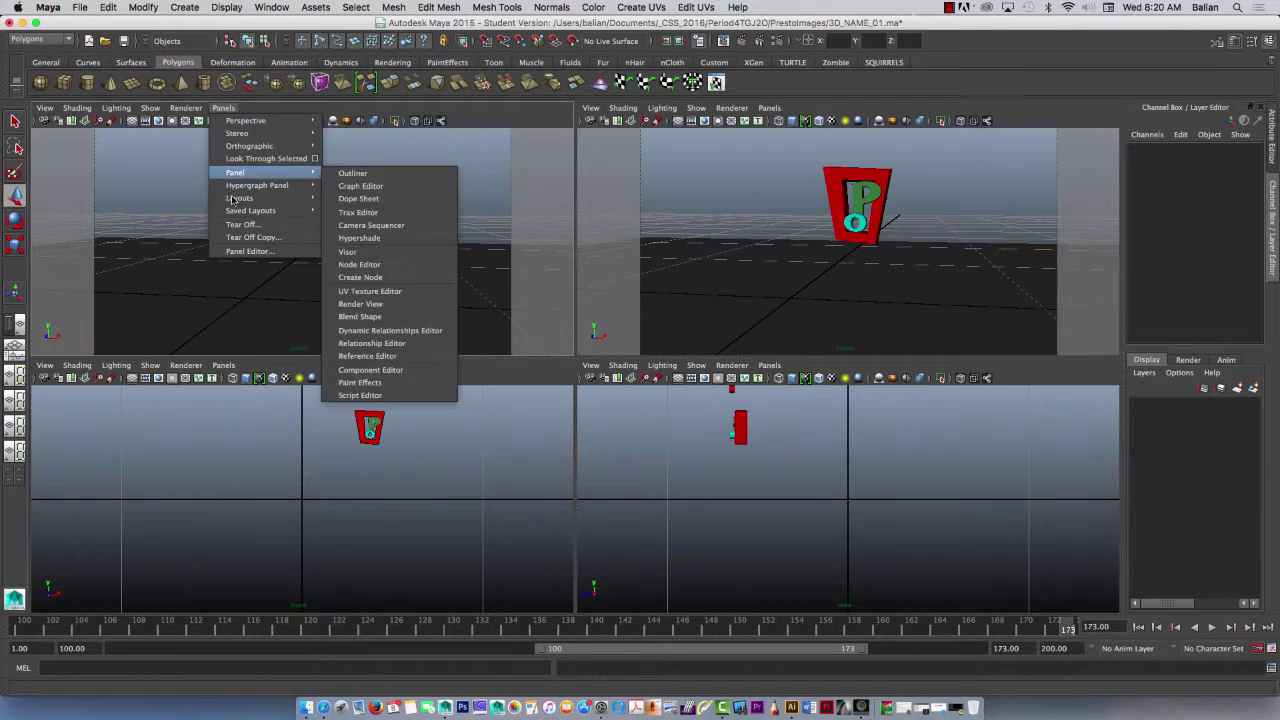
mouse_move(238, 198)
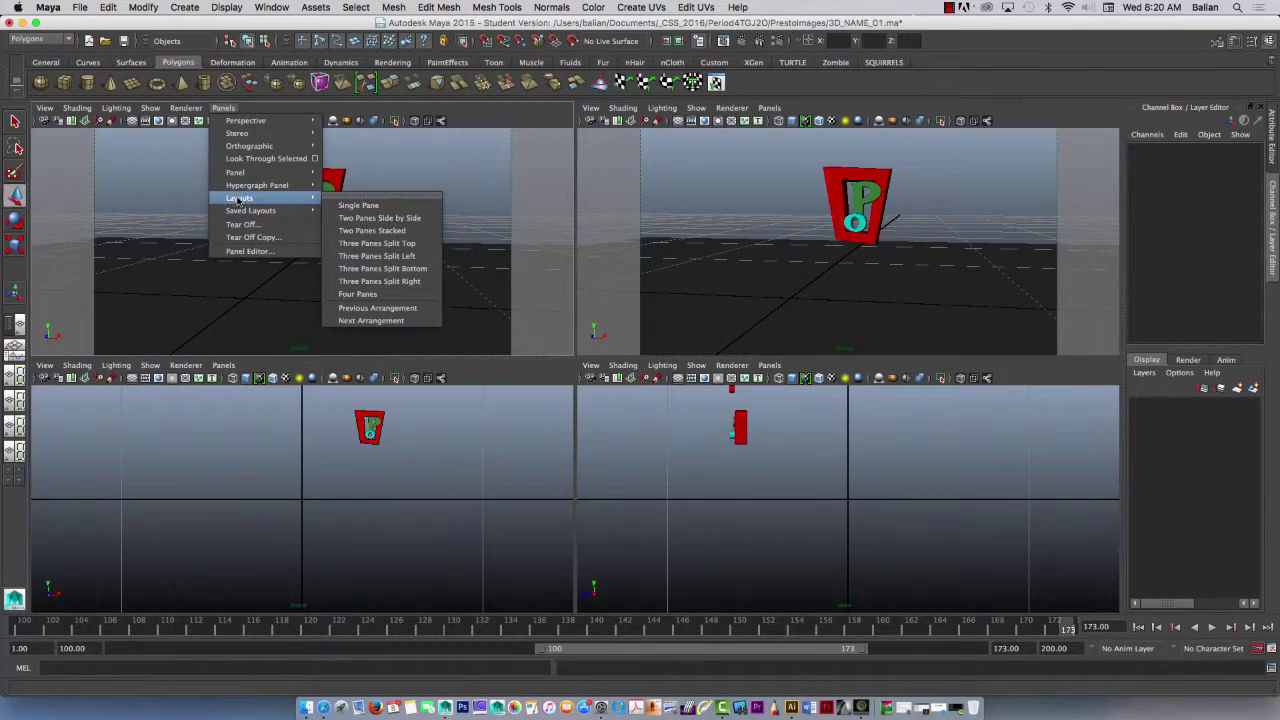
left_click(370, 219)
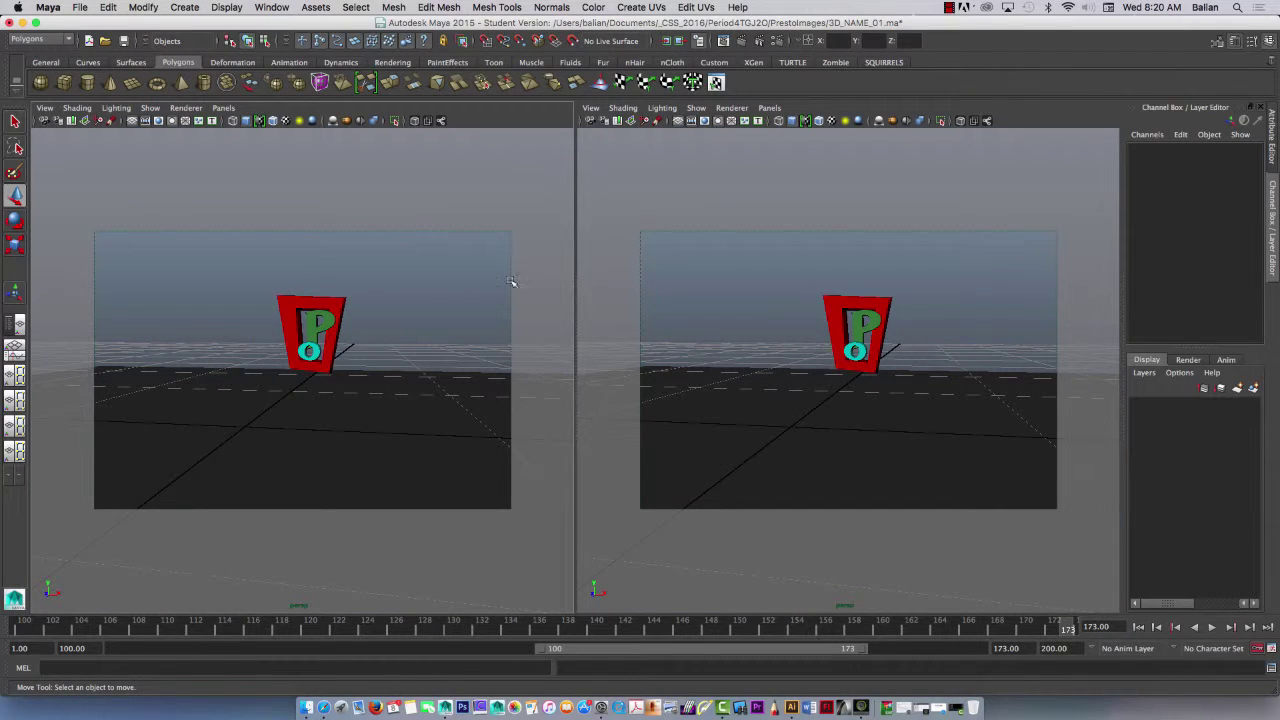
left_click(222, 107)
mouse_move(236, 124)
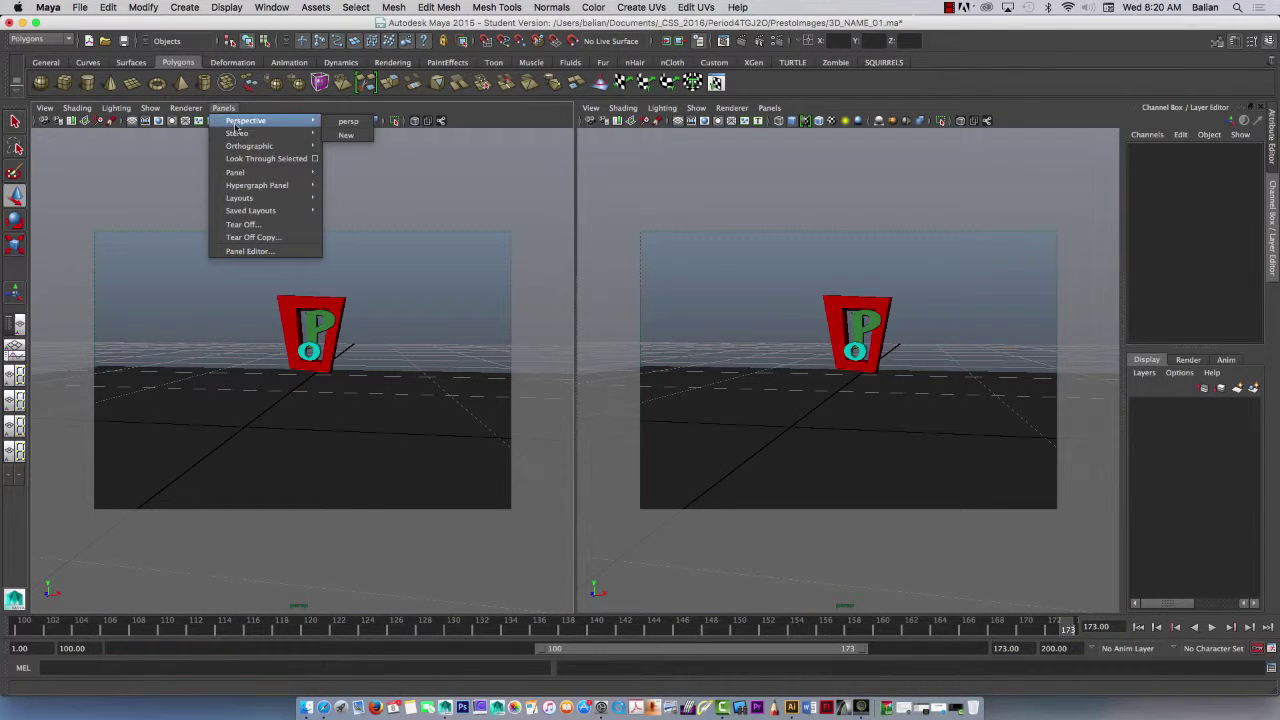
left_click(365, 131)
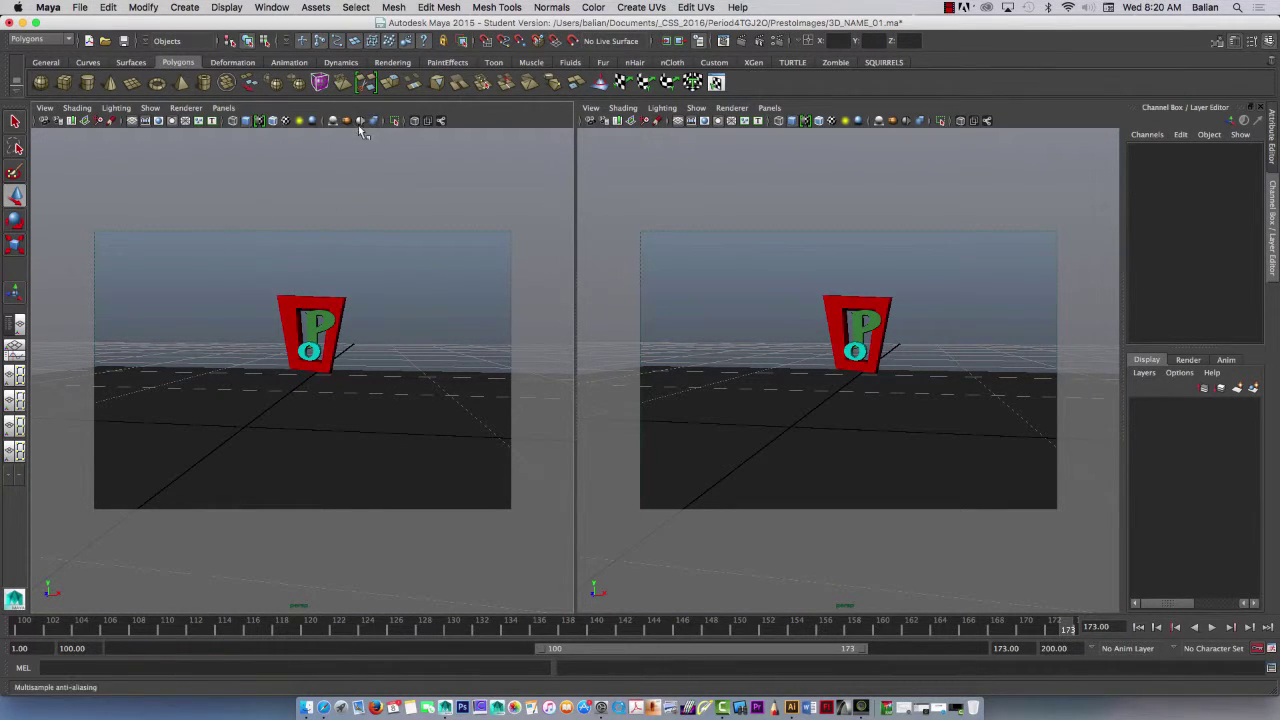
left_click(843, 205)
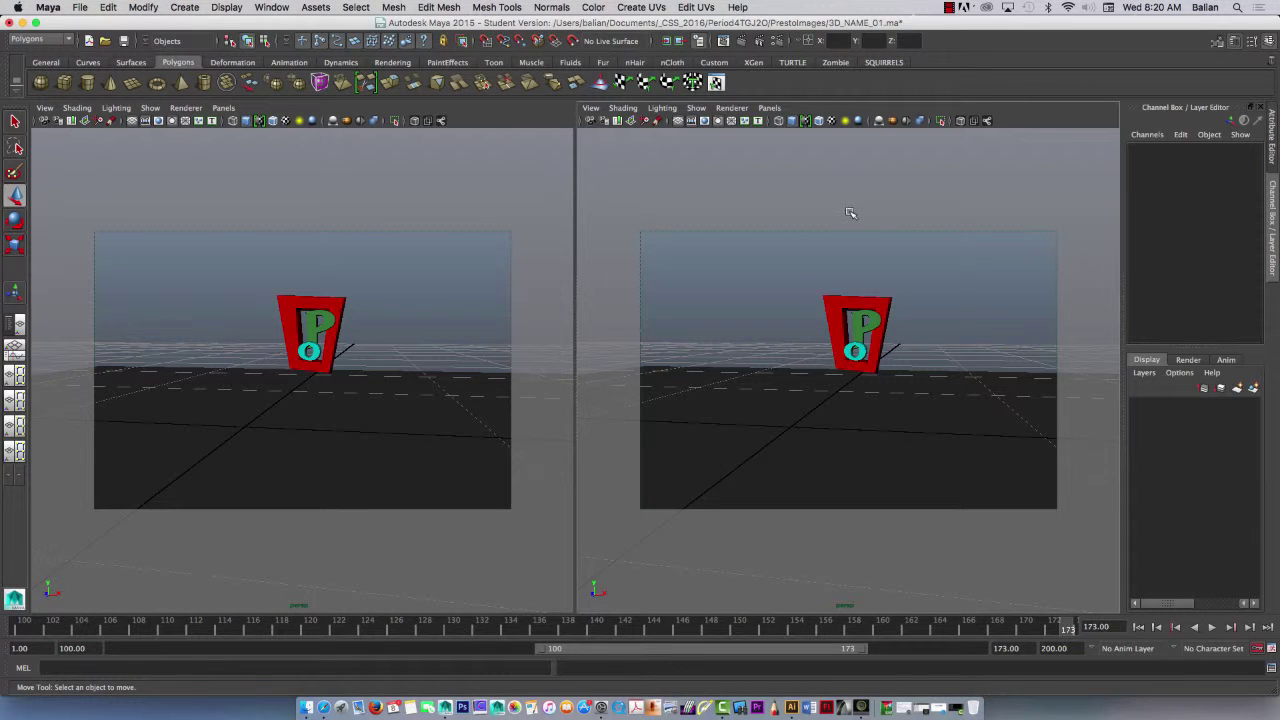
Step: Create a new camera and look through it in the second view pane
left_click(188, 12)
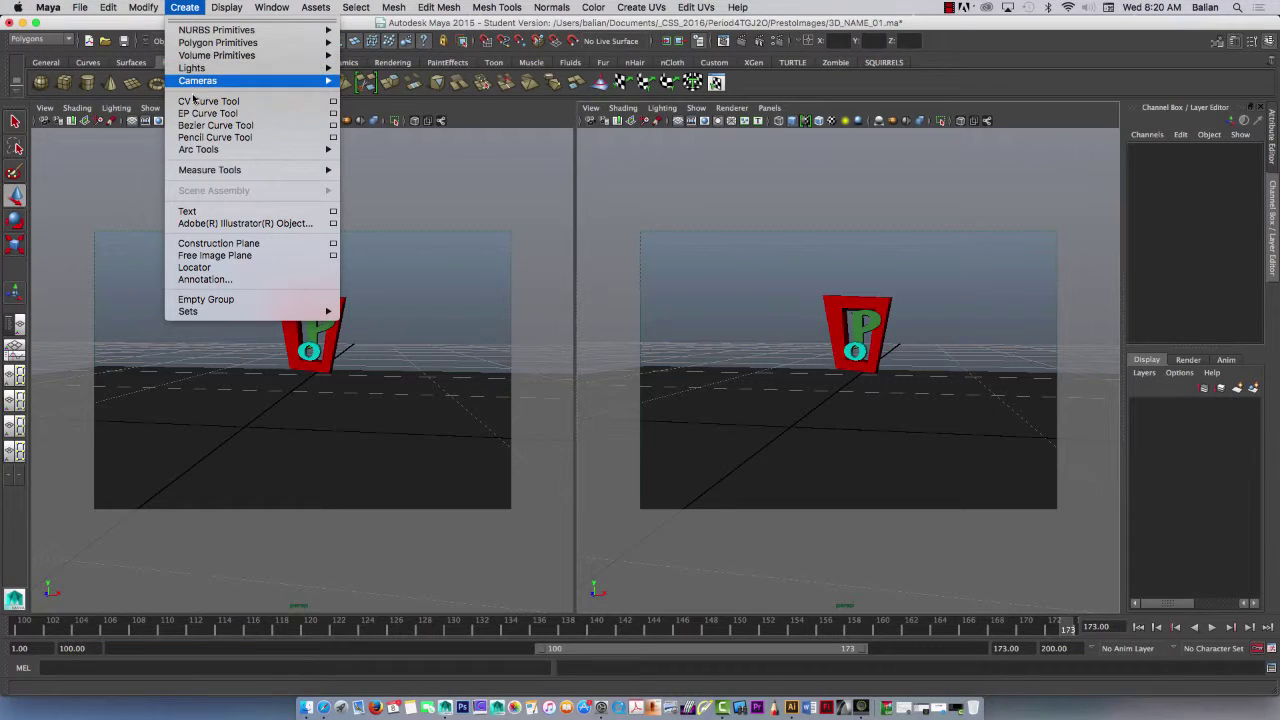
mouse_move(193, 86)
left_click(358, 88)
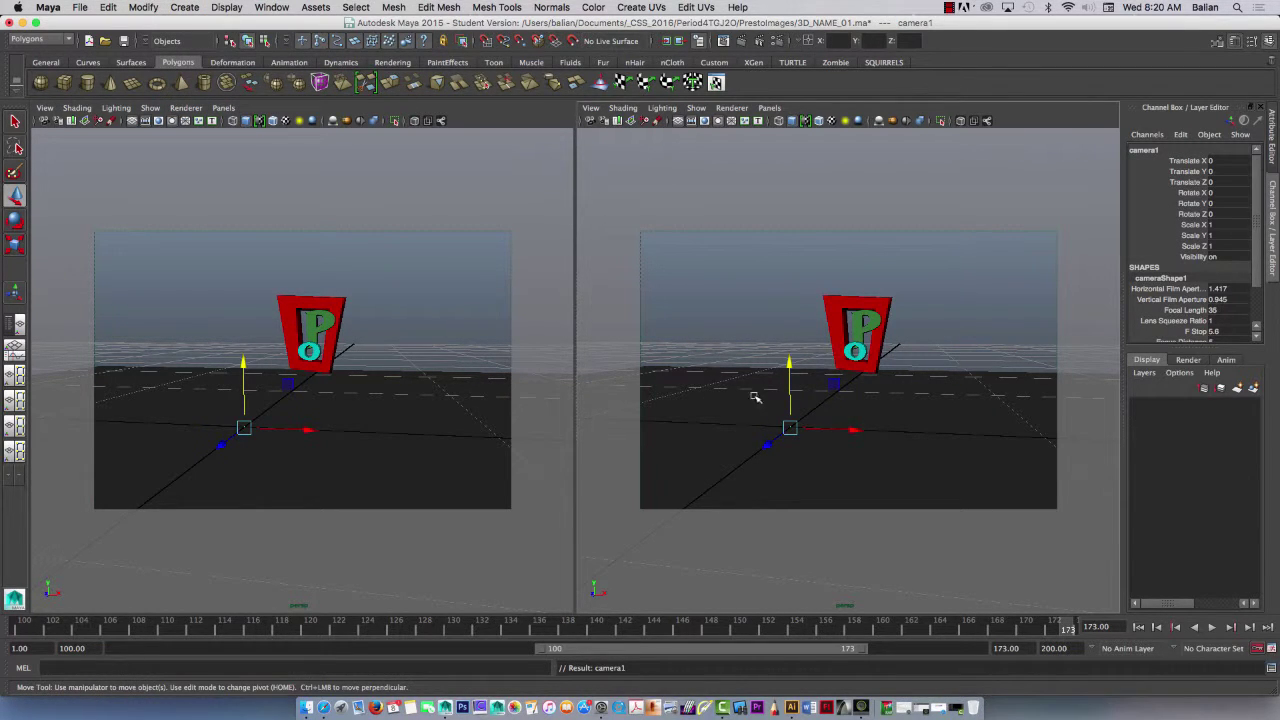
left_click(770, 108)
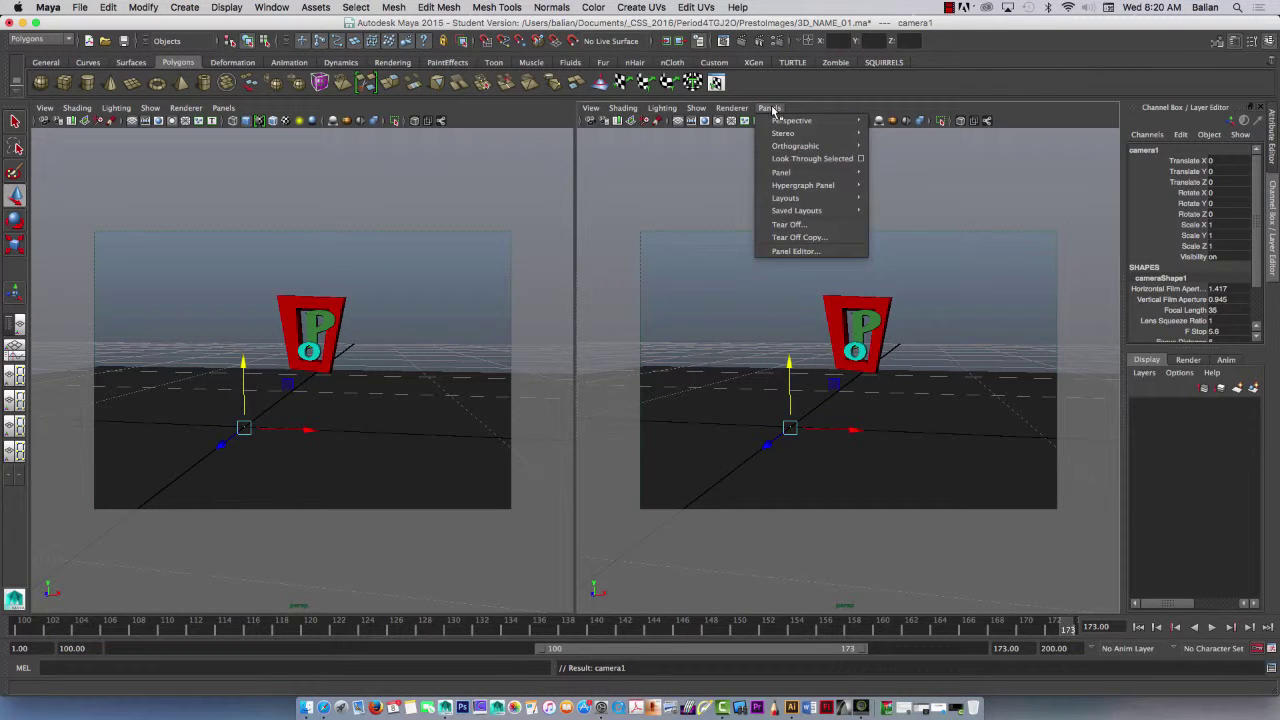
left_click(805, 159)
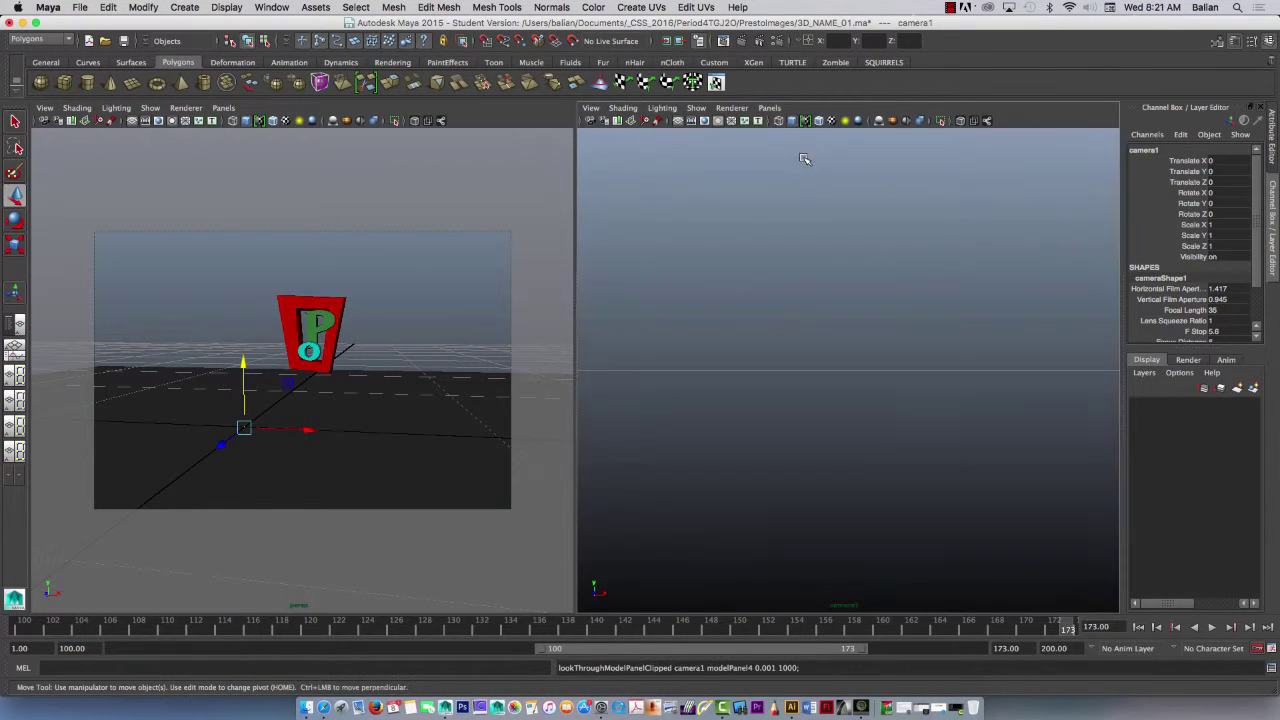
Step: Show the film gate in the new camera's view and move the camera in until the red frame and letters fill the shot
scroll(775, 436, "down", 10)
scroll(777, 434, "up", 5)
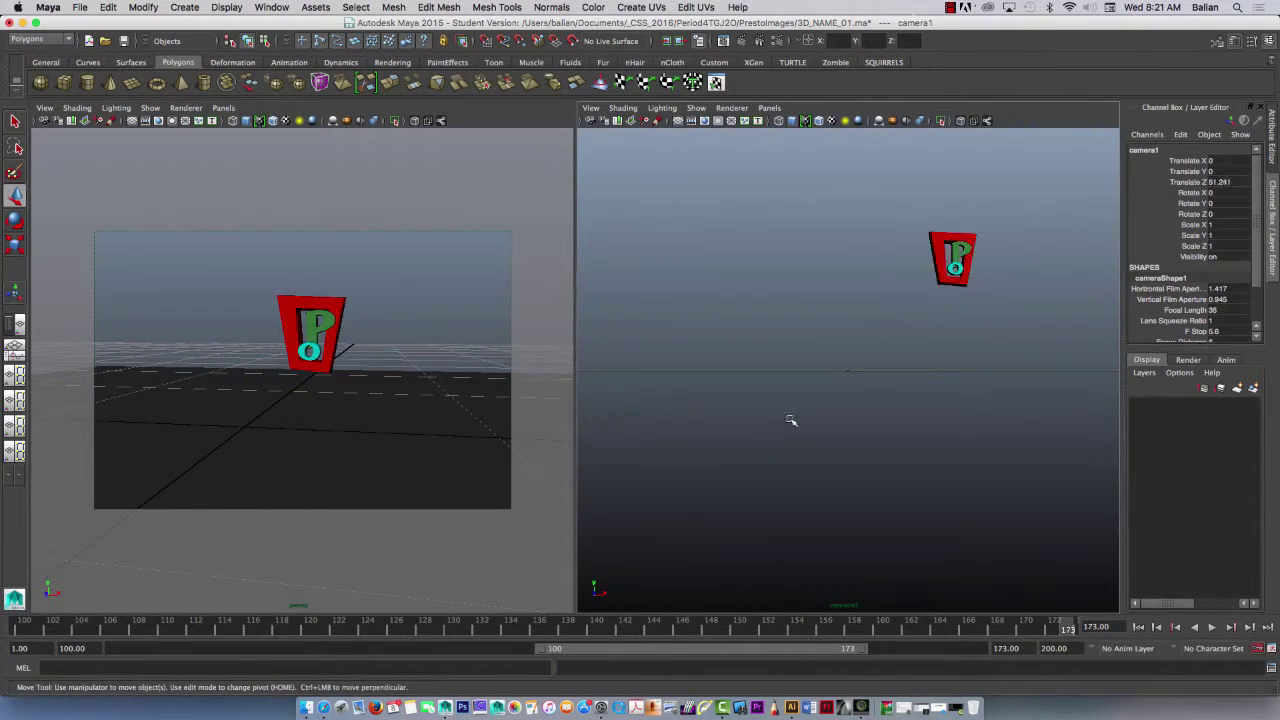
mouse_move(824, 392)
left_mouse_down("alt")
mouse_move(807, 406)
mouse_move(800, 394)
mouse_move(818, 390)
left_mouse_up("alt")
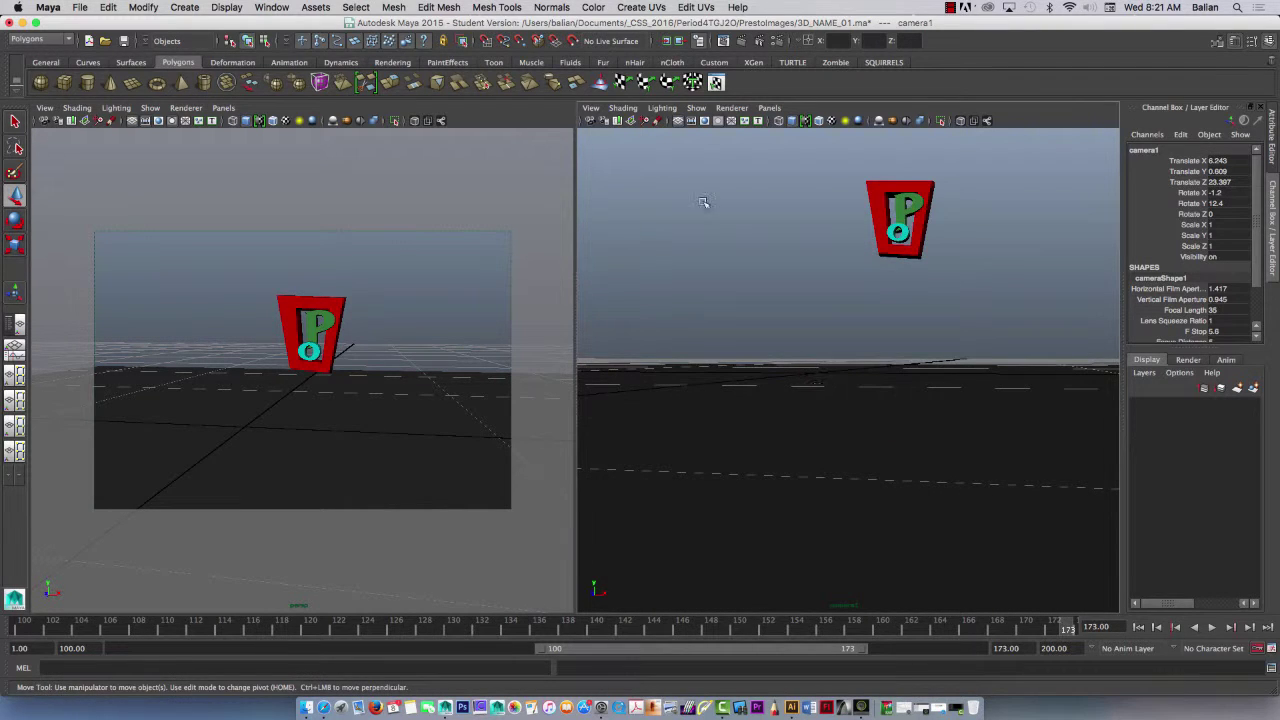
left_click(691, 121)
middle_click_drag(762, 205, 745, 238, "alt")
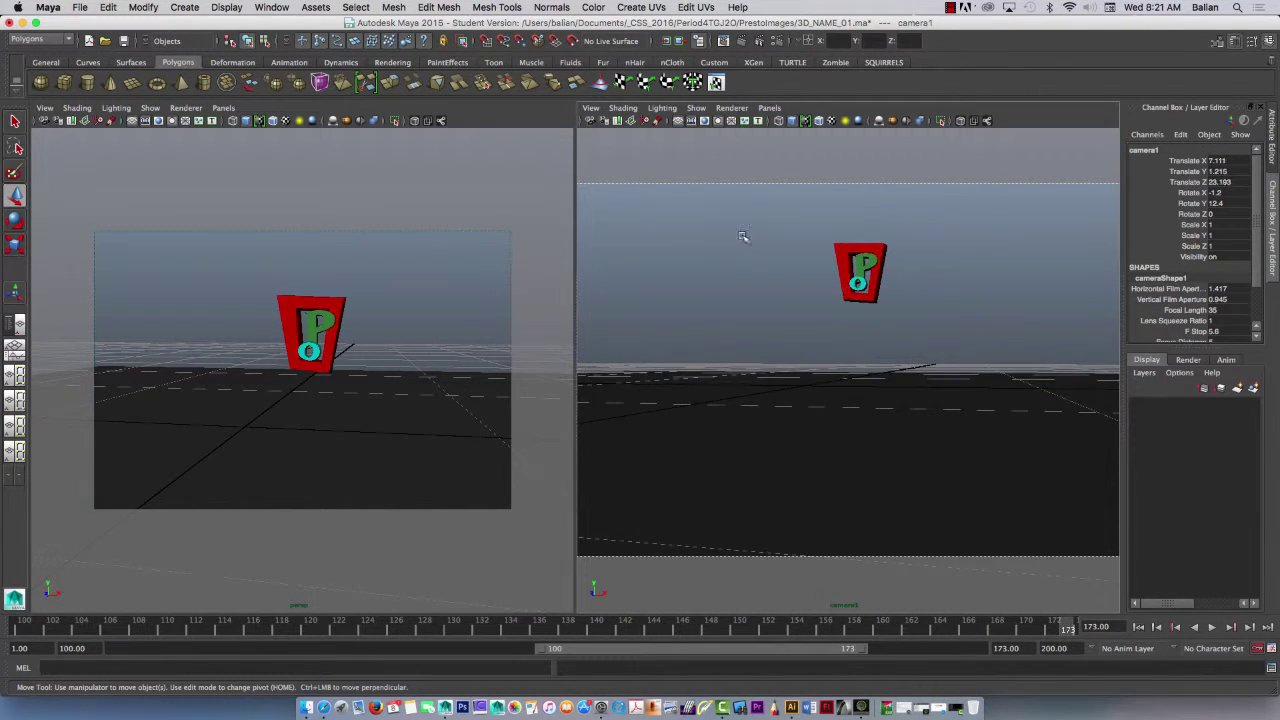
scroll(786, 342, "up", 8)
middle_click_drag(827, 301, 819, 405, "alt")
left_click_drag(819, 405, 806, 400, "alt")
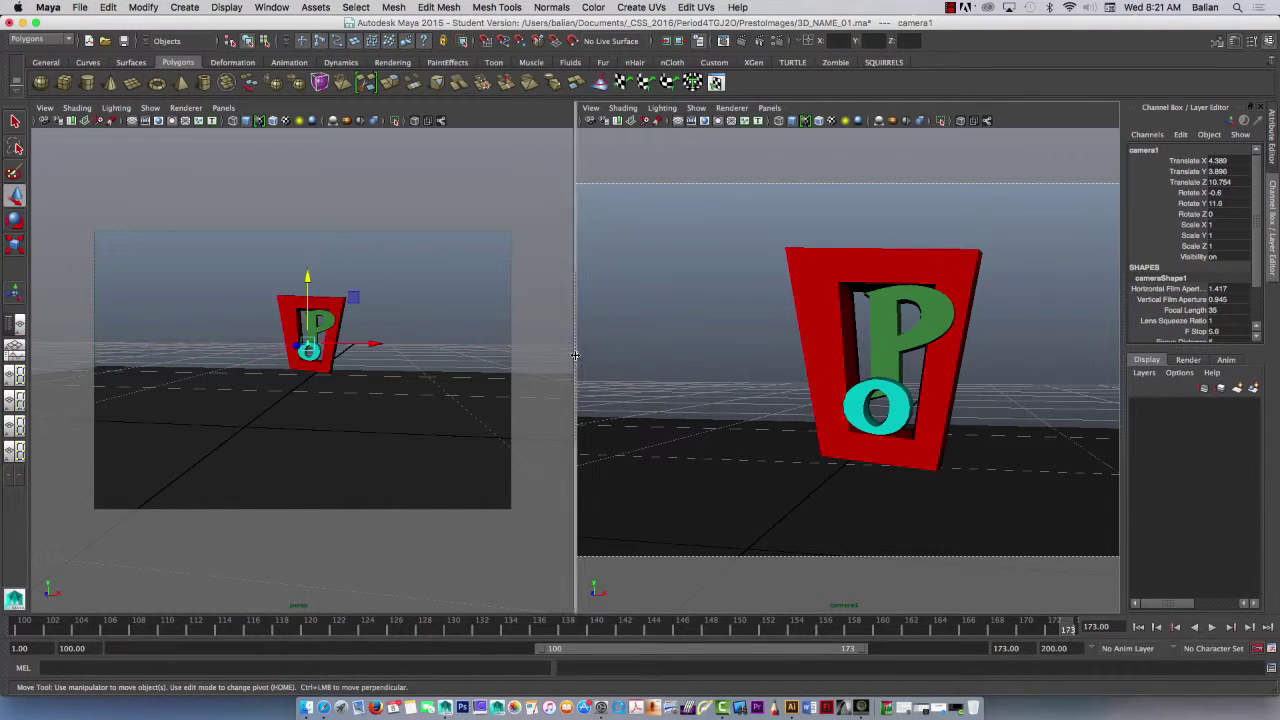
Step: Widen the new camera's pane until its full gate fits, and set the other pane to the persp camera
left_click_drag(574, 357, 534, 354)
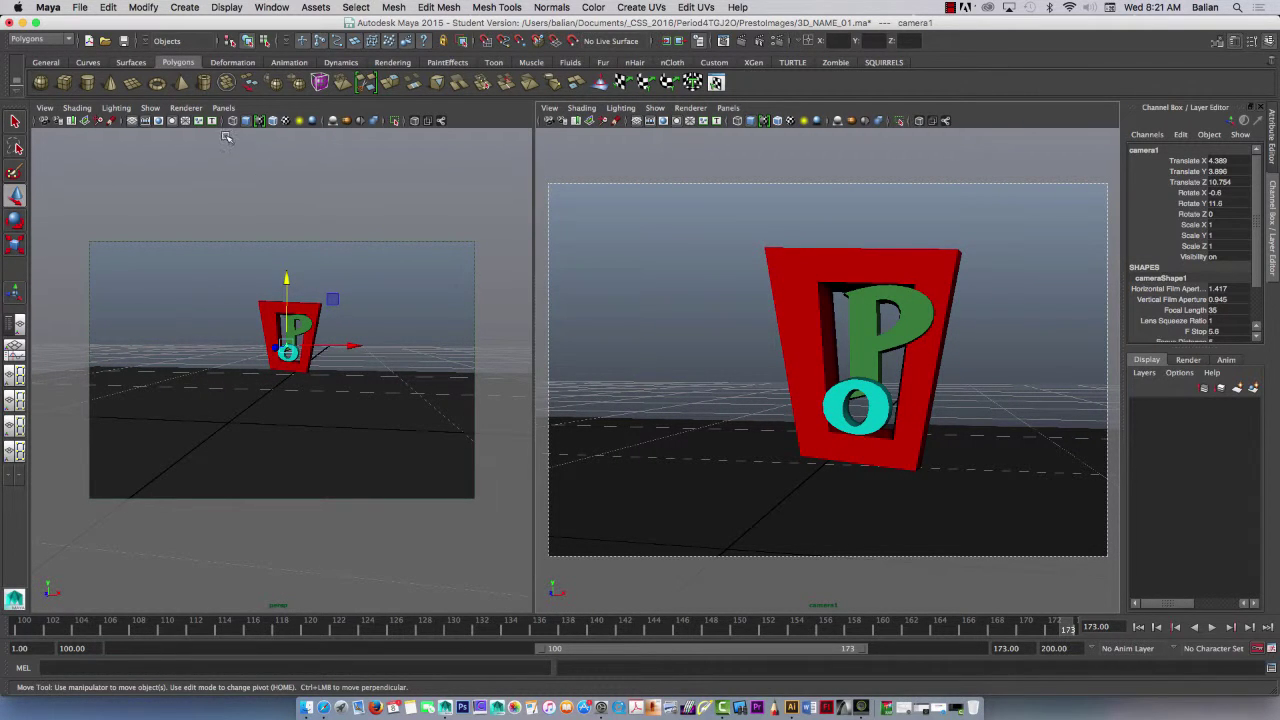
left_click(223, 107)
mouse_move(250, 120)
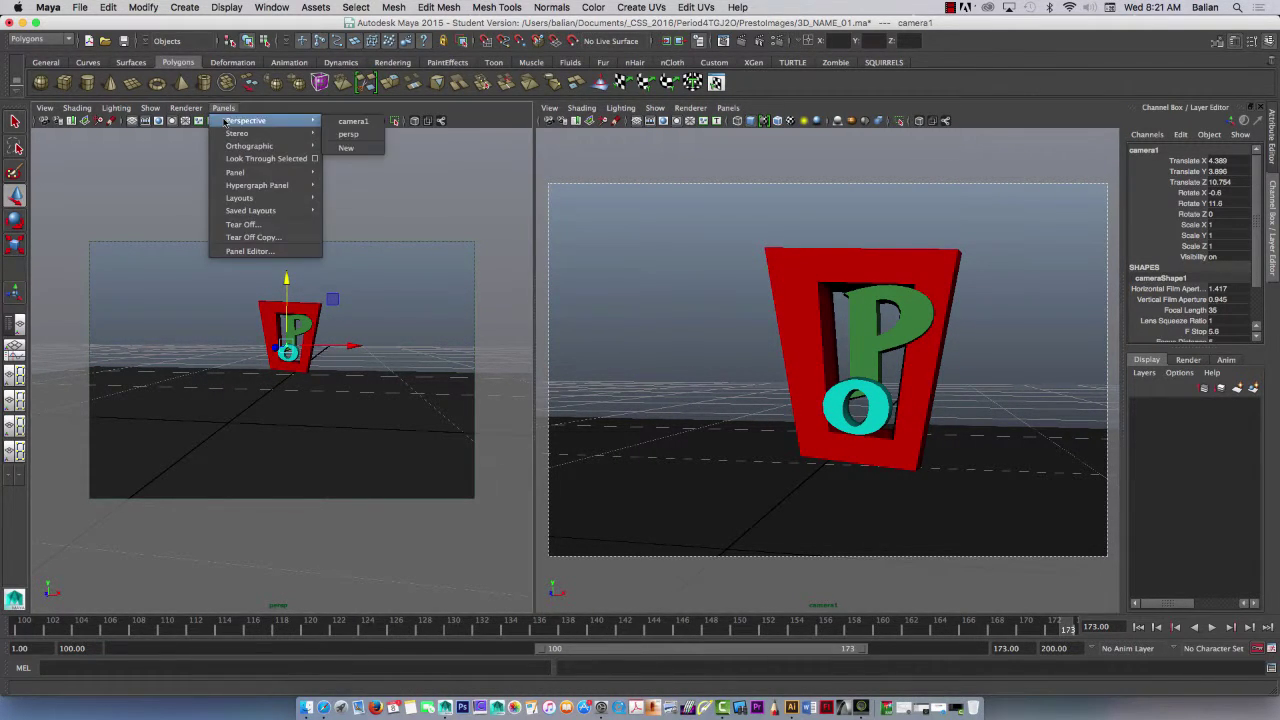
left_click(345, 133)
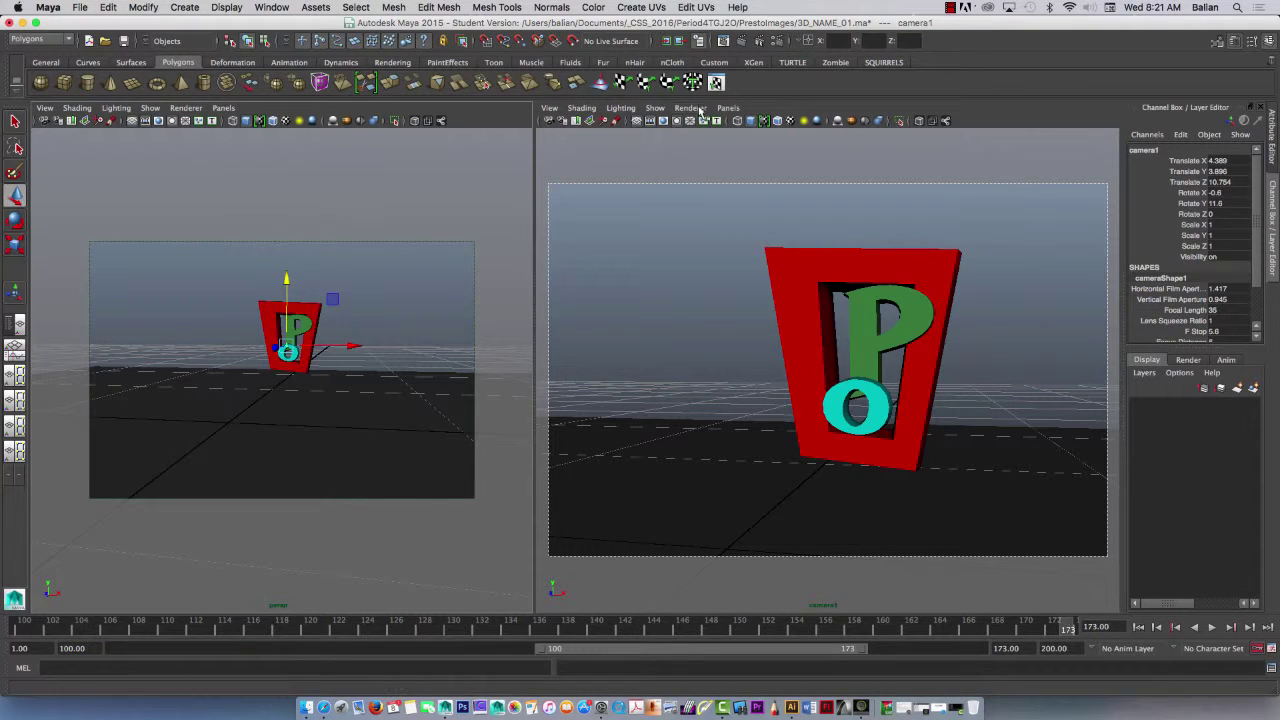
Step: Rename the camera Shot_cam and refine its framing to about Rotate X -1.8 and Rotate Y 13.6
left_click(1143, 150)
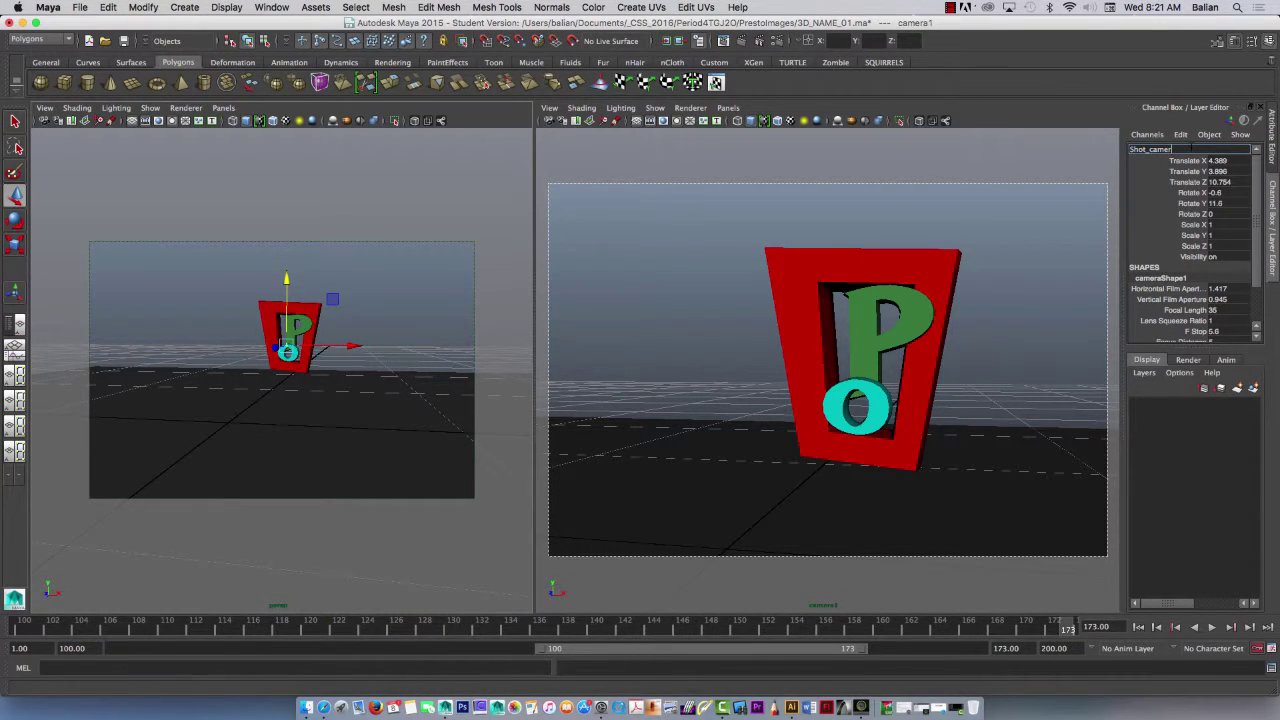
key("Return")
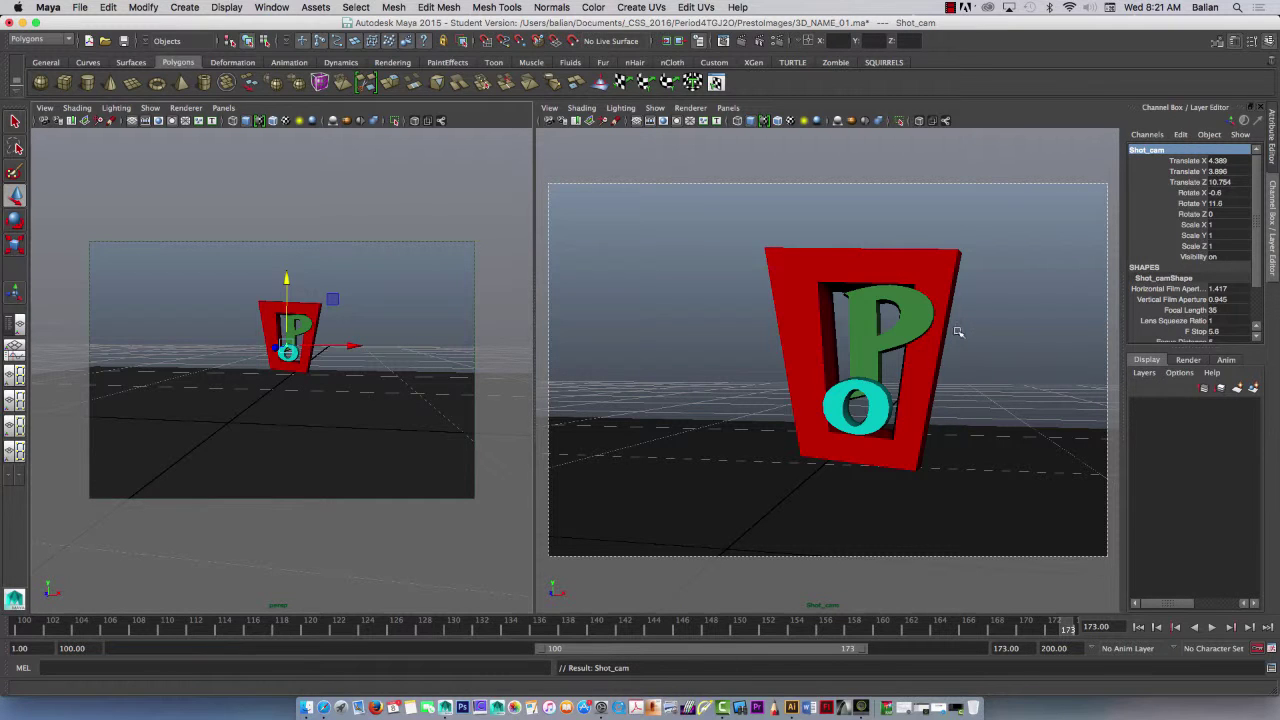
left_click_drag(957, 331, 922, 354, "alt")
middle_click_drag(912, 357, 925, 353, "alt")
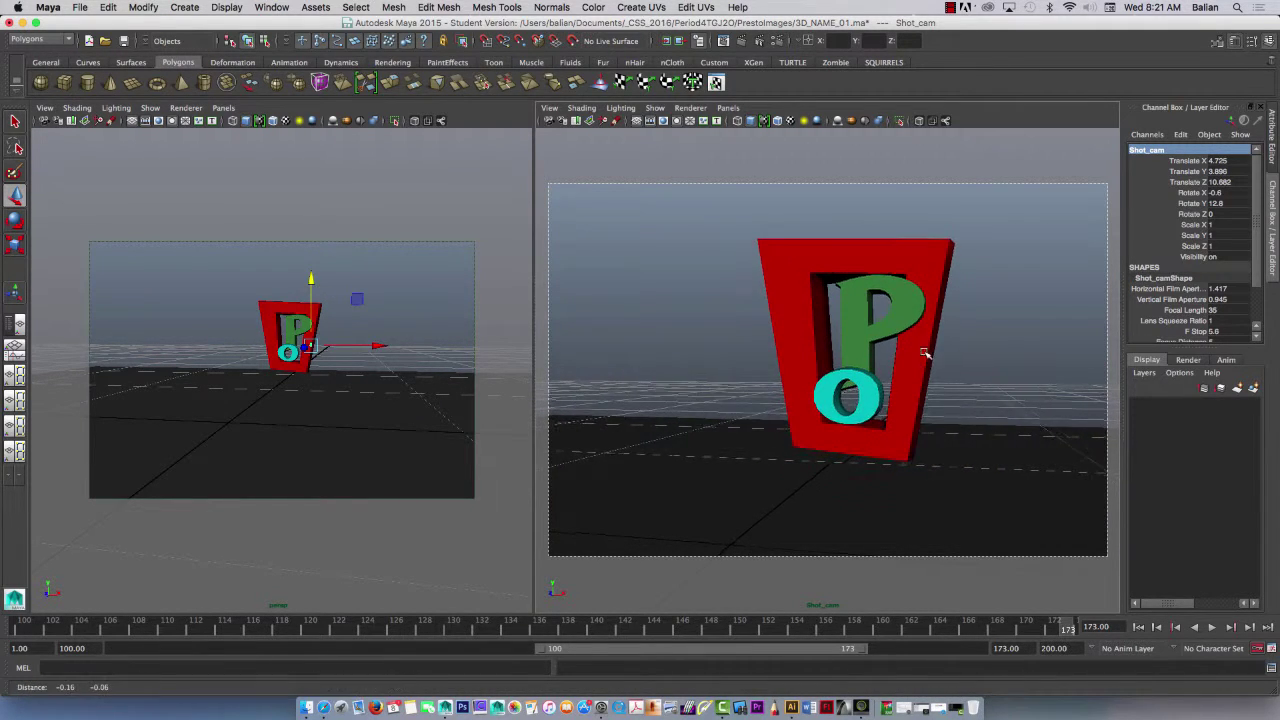
left_click_drag(924, 352, 922, 357, "alt")
Step: Lock Shot_cam's translate, rotate and scale channels
left_click(1156, 162)
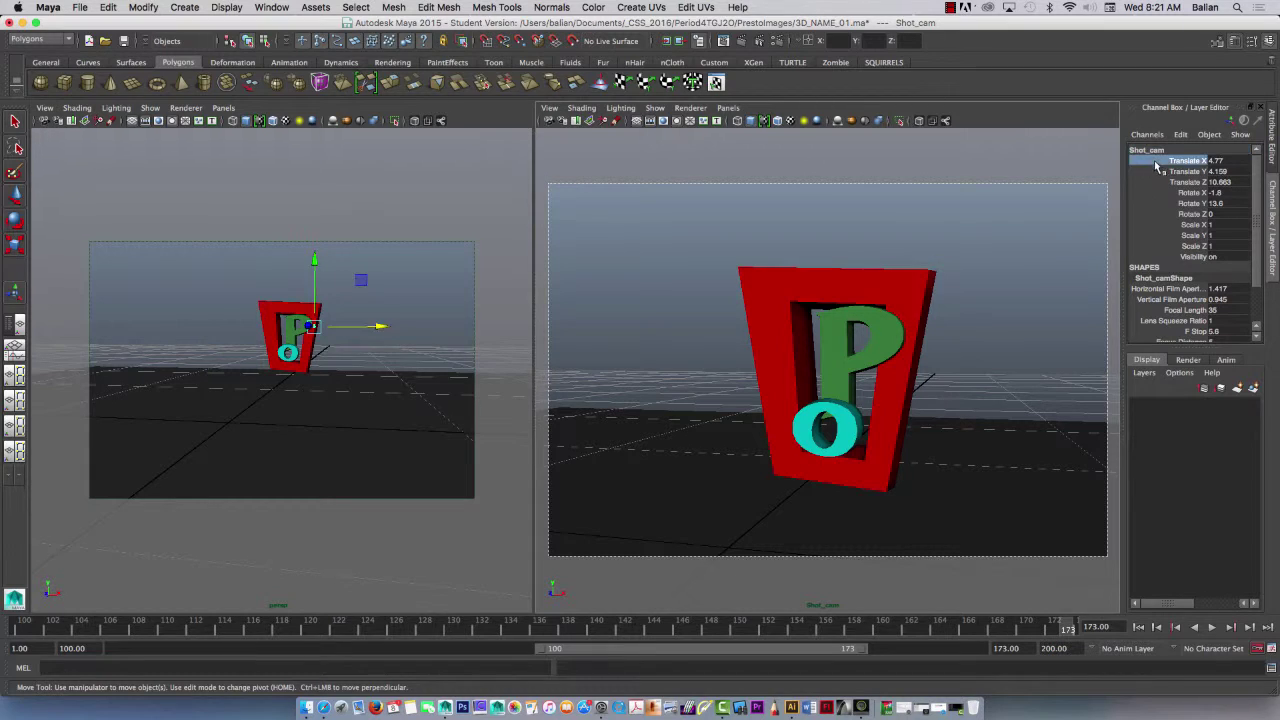
left_click_drag(1157, 167, 1200, 246)
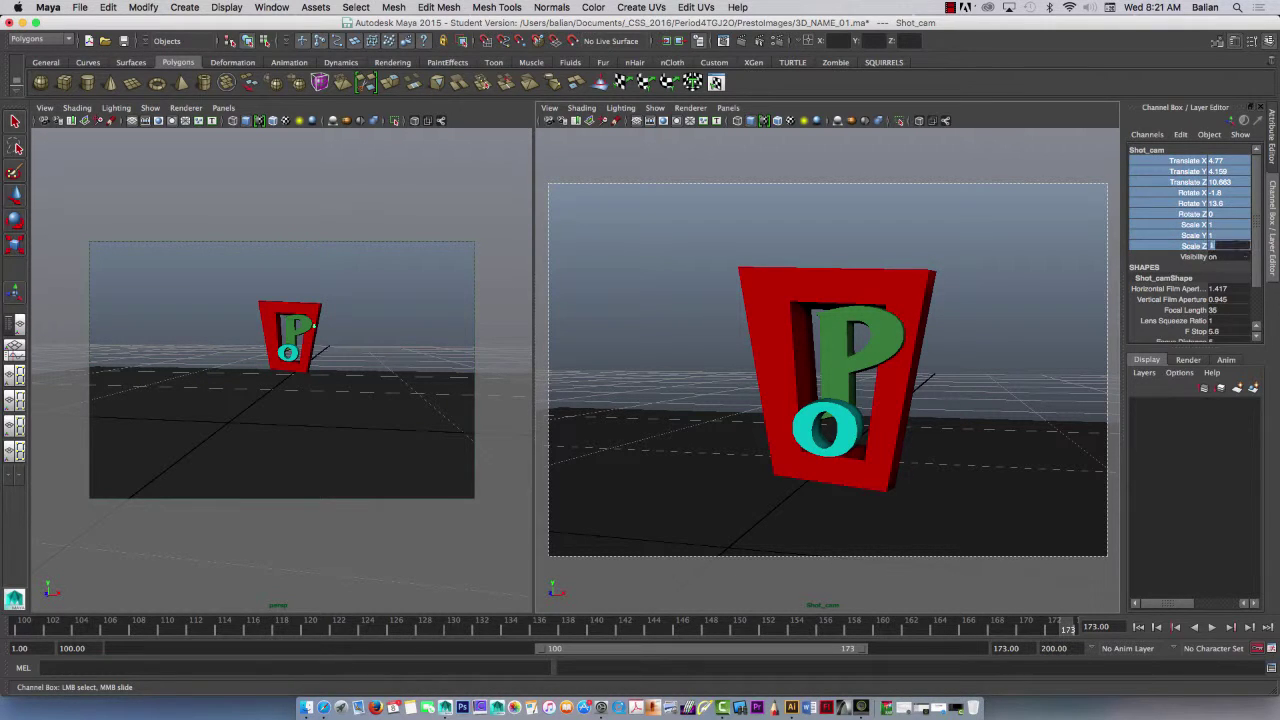
right_click(1142, 212)
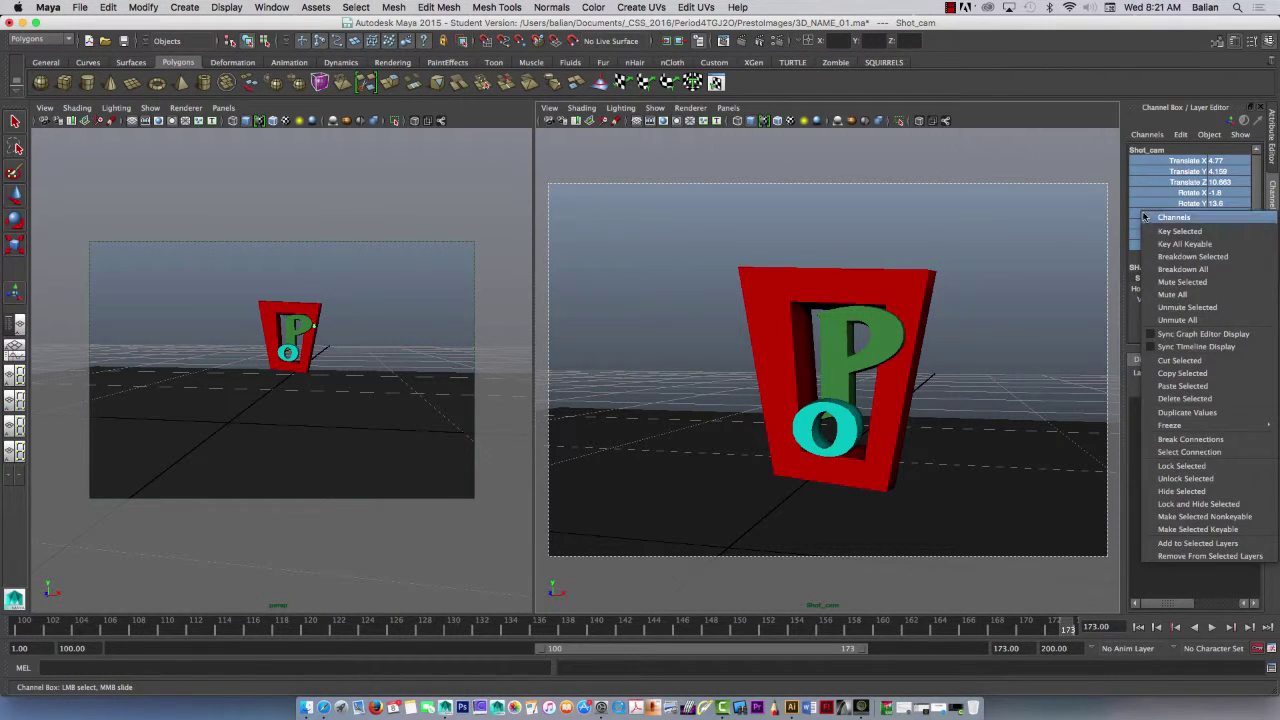
left_click(1186, 465)
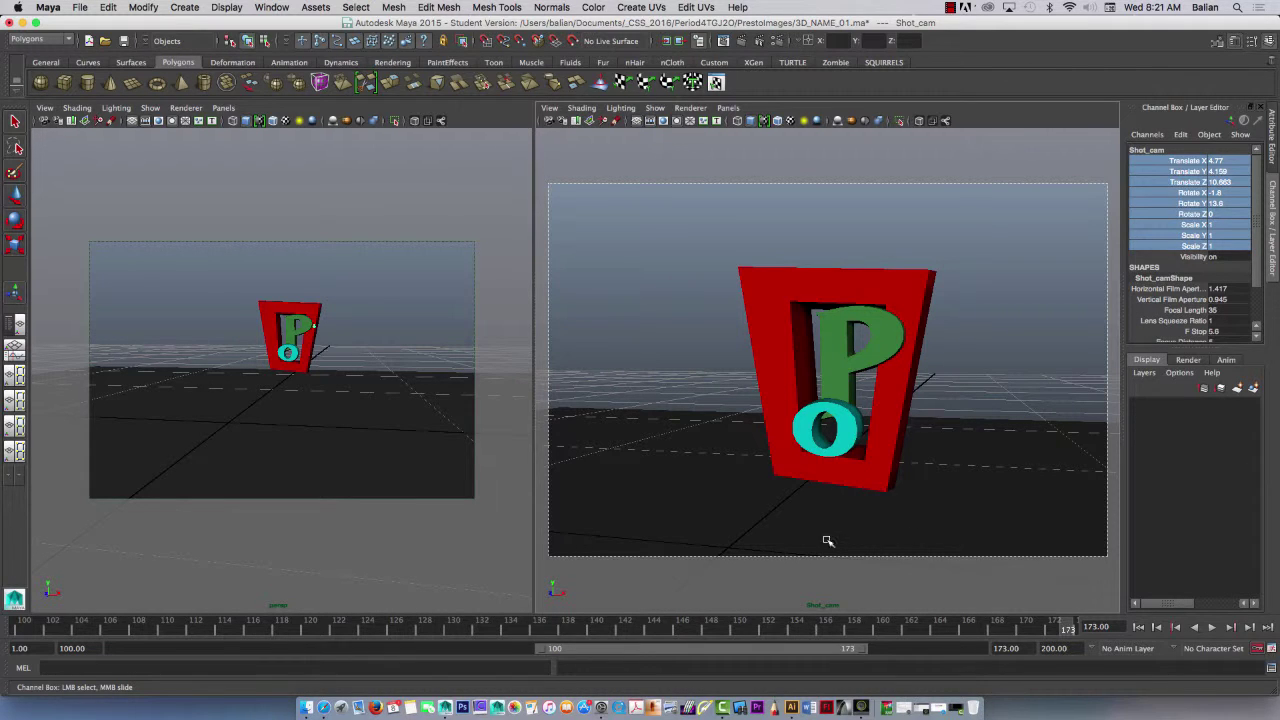
Step: Orbit the persp view around to the side of the red frame and play back the animation
left_click_drag(360, 402, 276, 400, "alt")
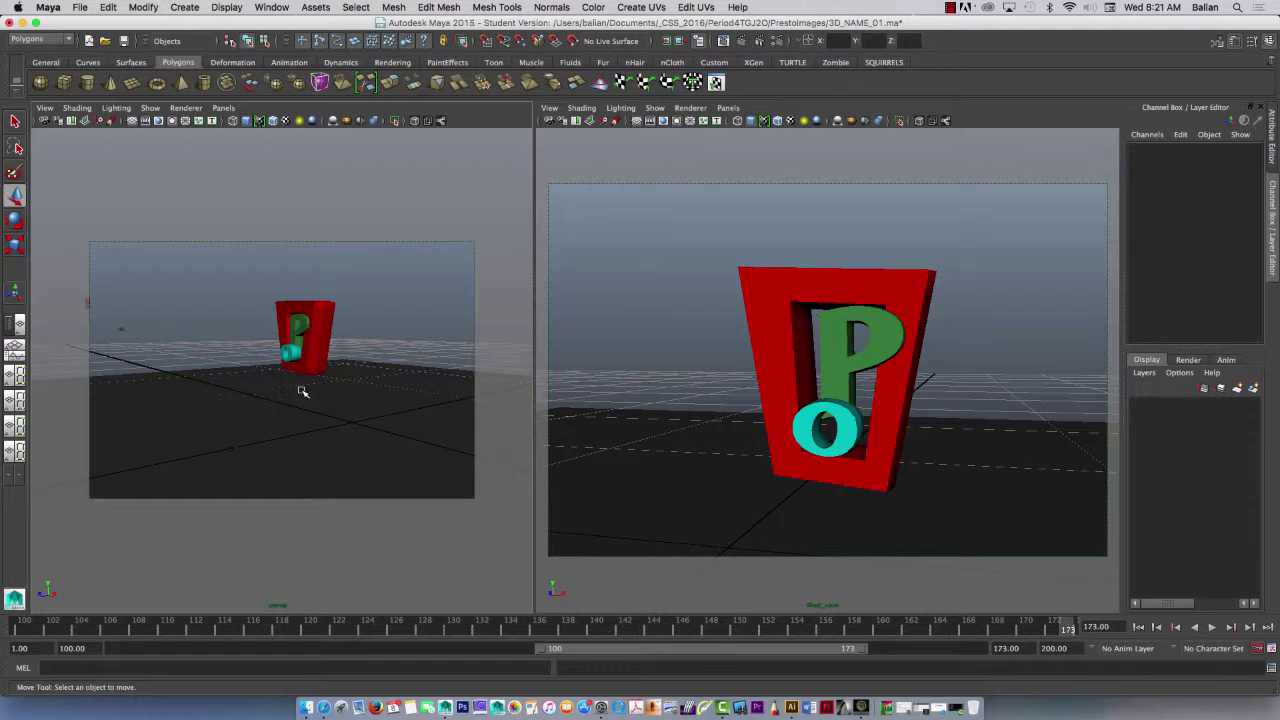
left_click_drag(300, 386, 298, 345, "alt")
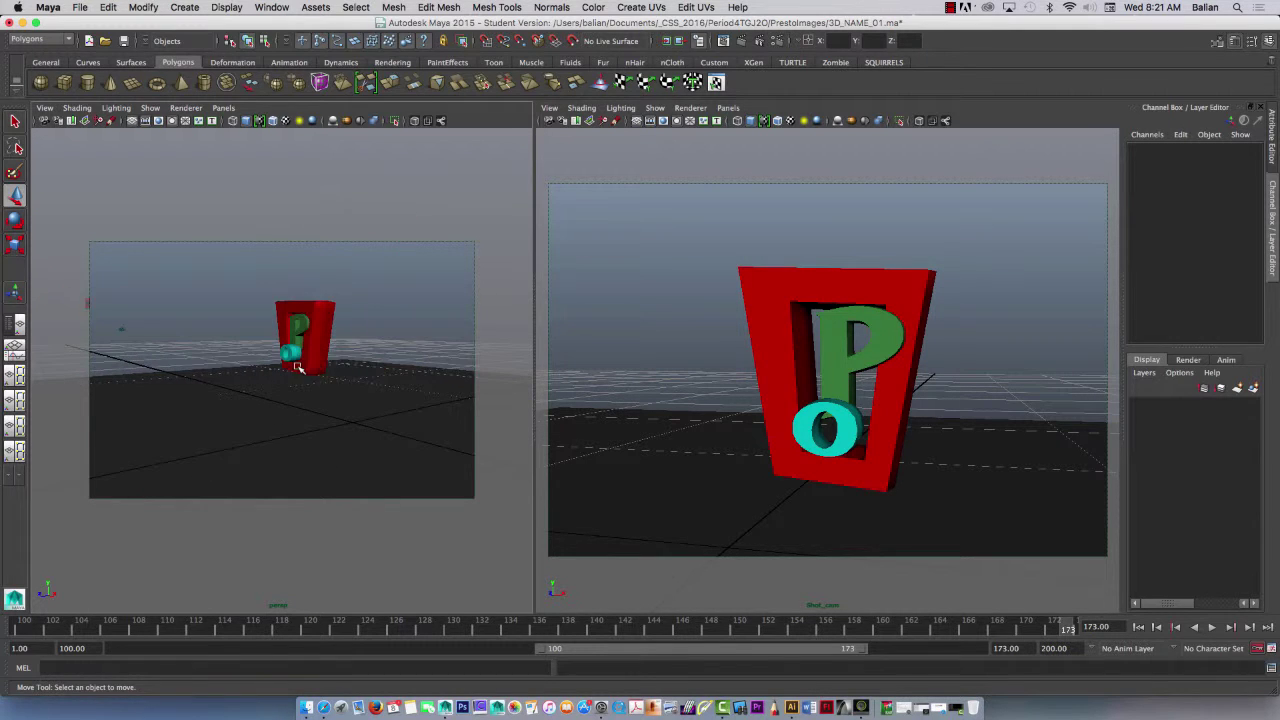
mouse_move(298, 368)
left_mouse_down("alt")
mouse_move(400, 366)
mouse_move(249, 363)
mouse_move(430, 367)
mouse_move(316, 372)
left_mouse_up("alt")
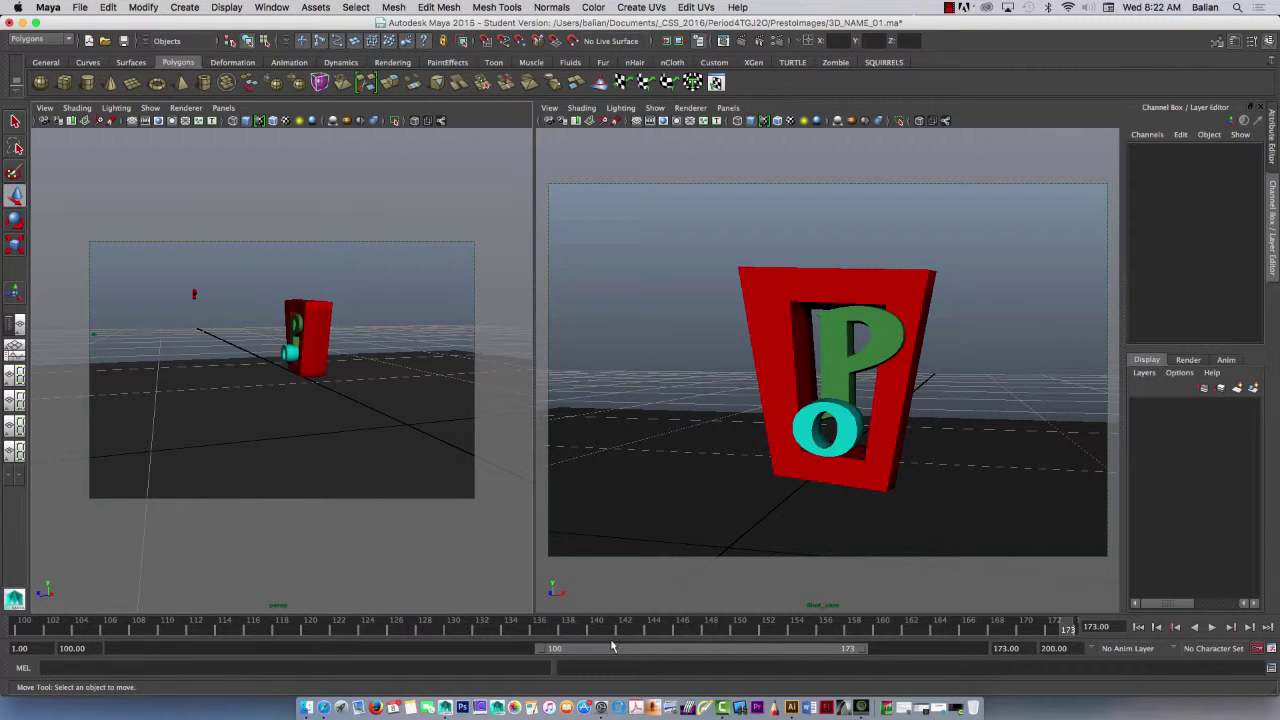
key("alt+v")
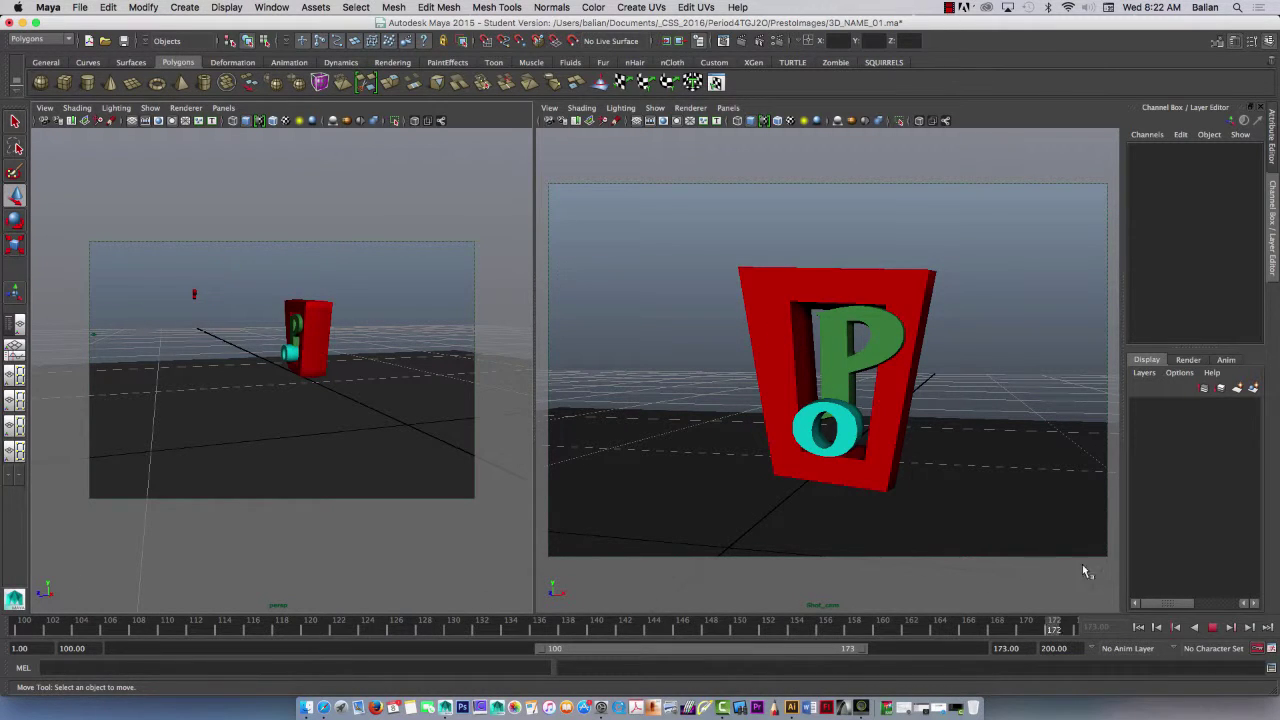
key("alt+v")
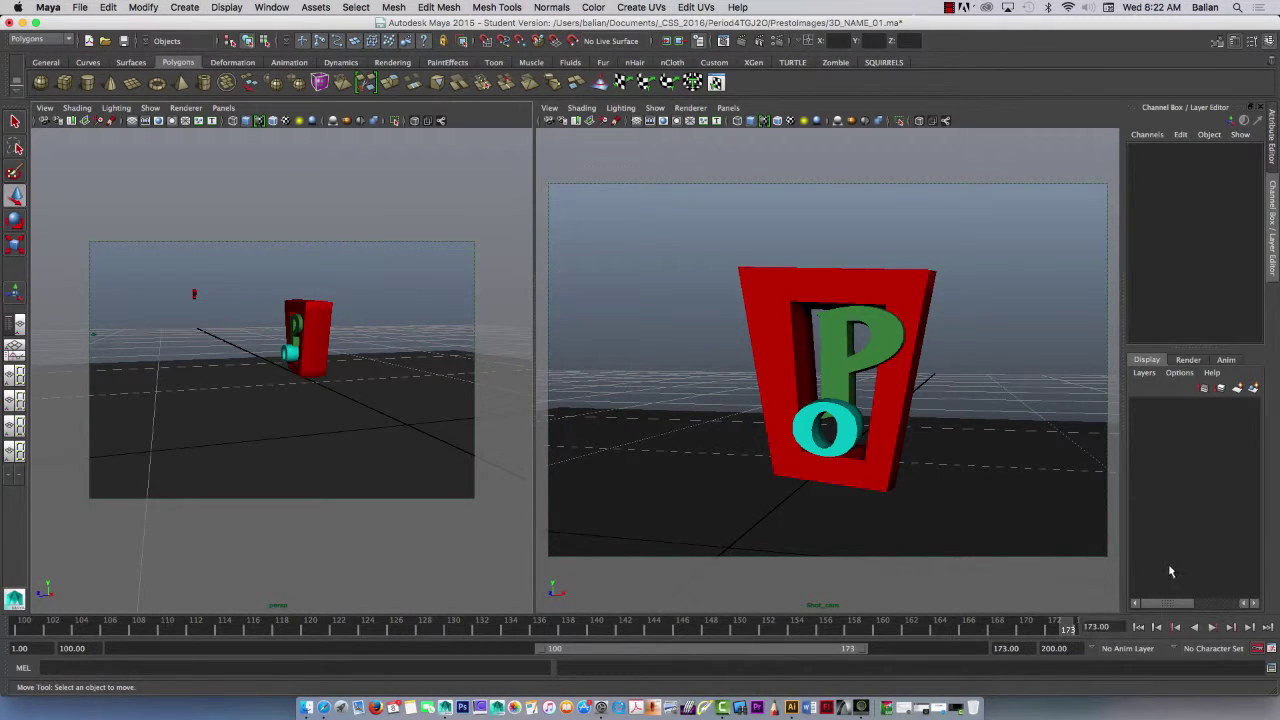
Step: Save the Time Slider preferences with Update view set to All, then play the animation in both panes
left_click(1267, 649)
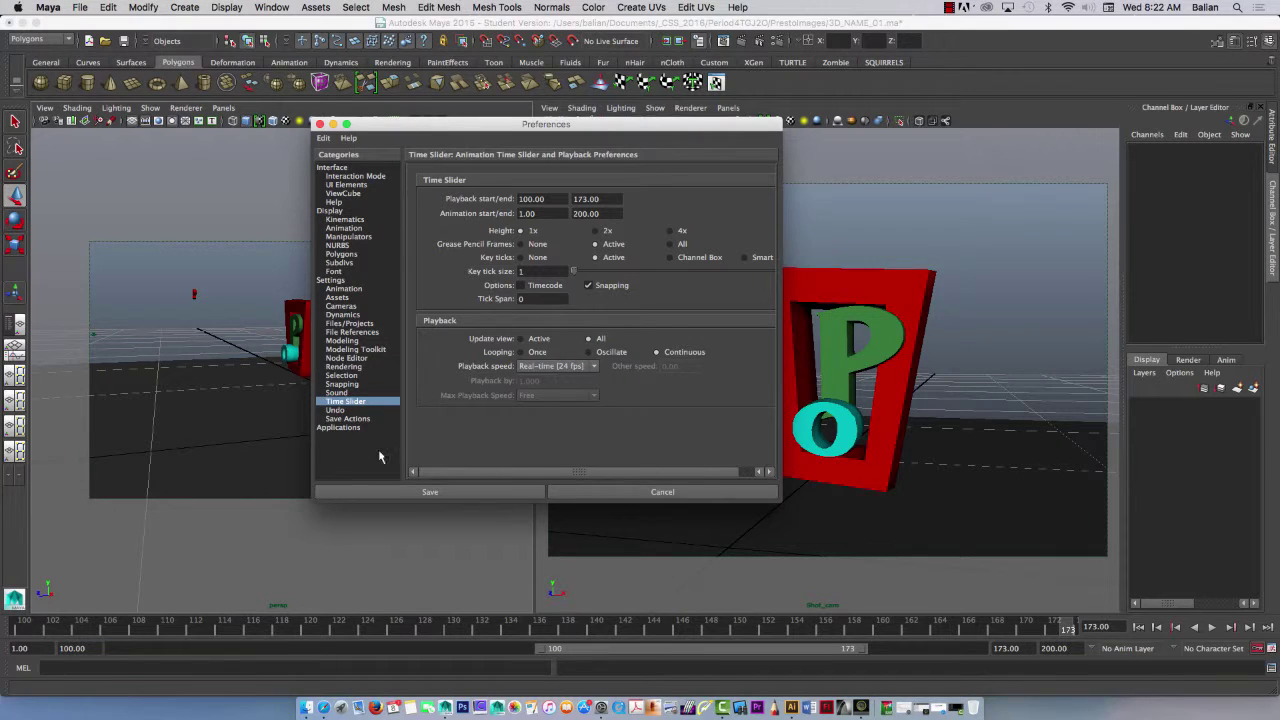
left_click(432, 491)
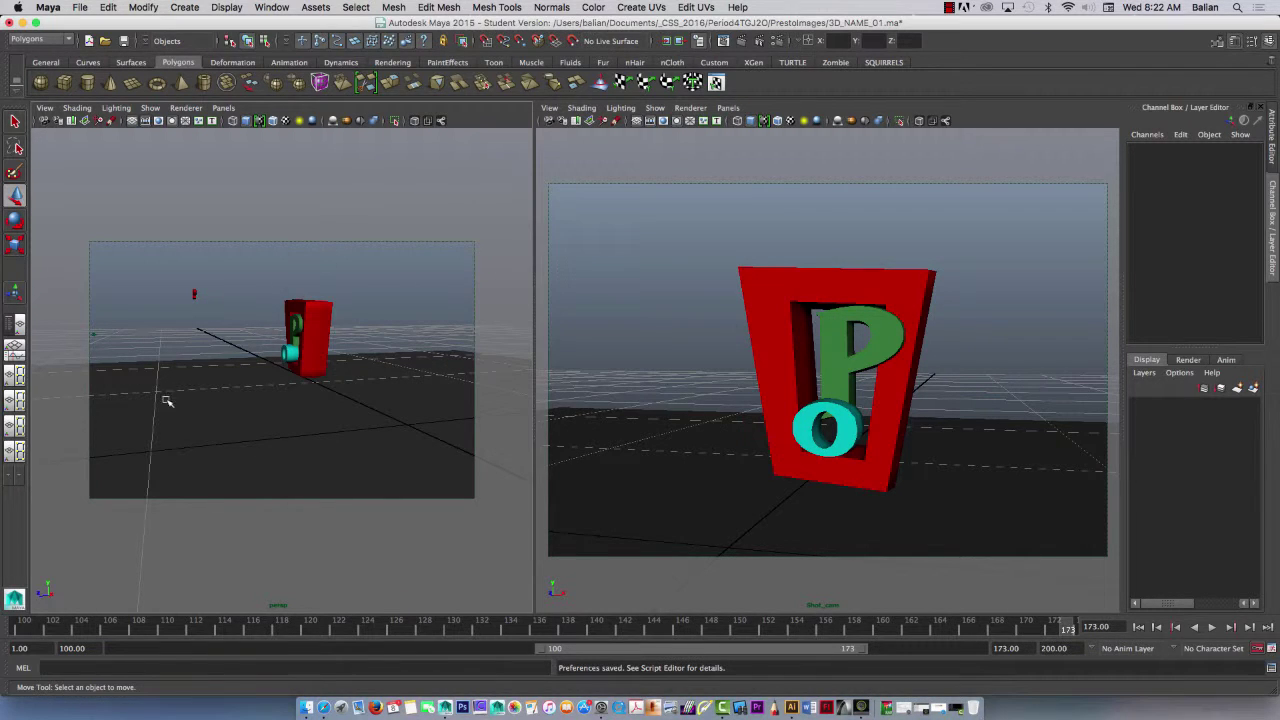
left_click(1211, 628)
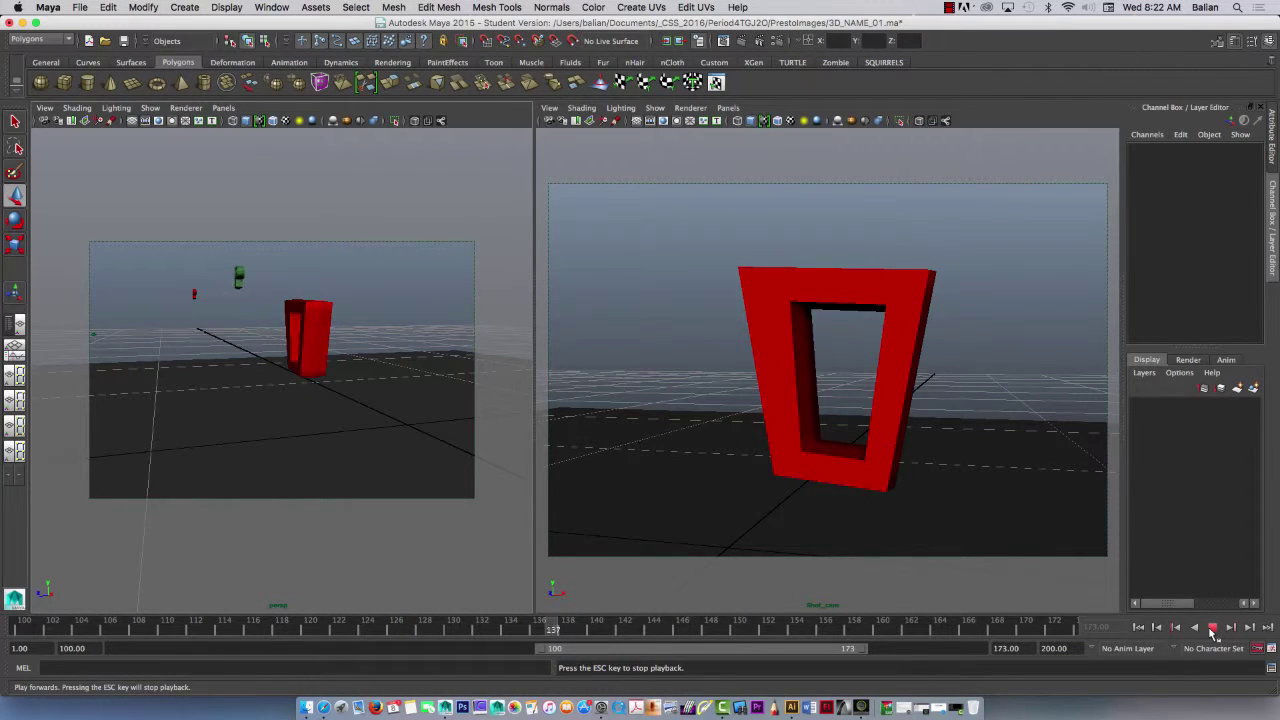
left_click(1211, 628)
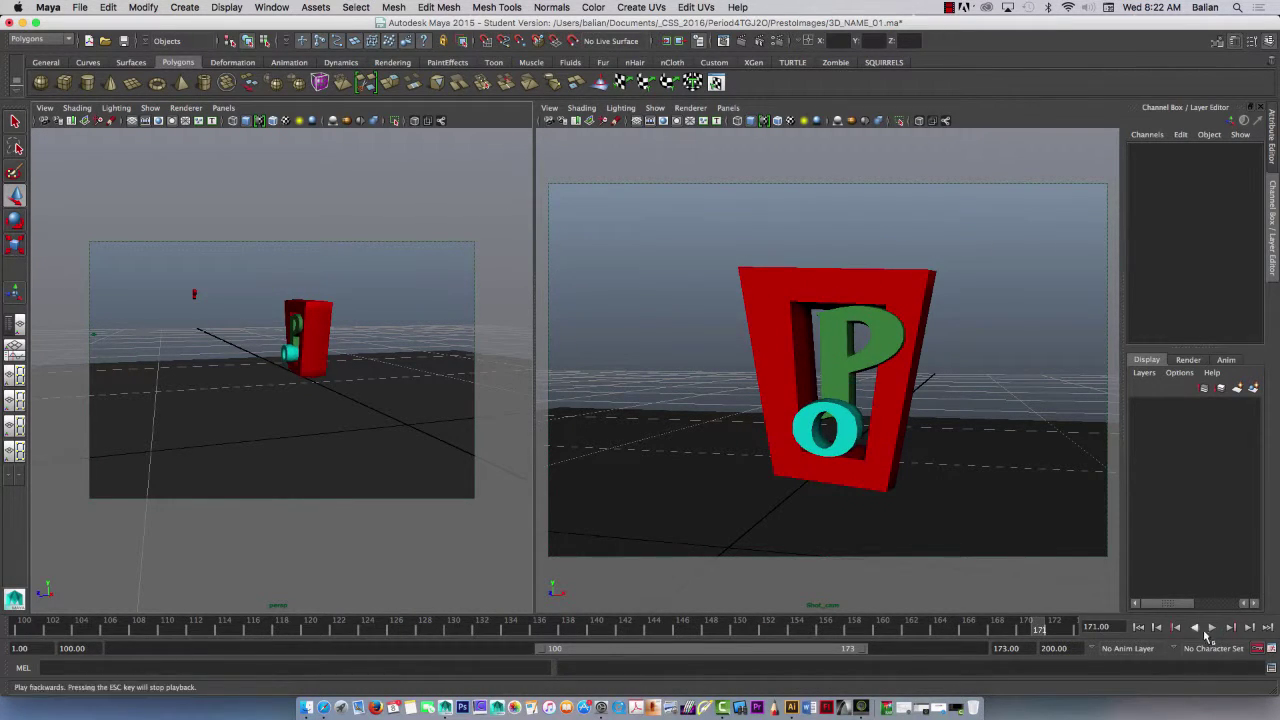
left_click(1213, 628)
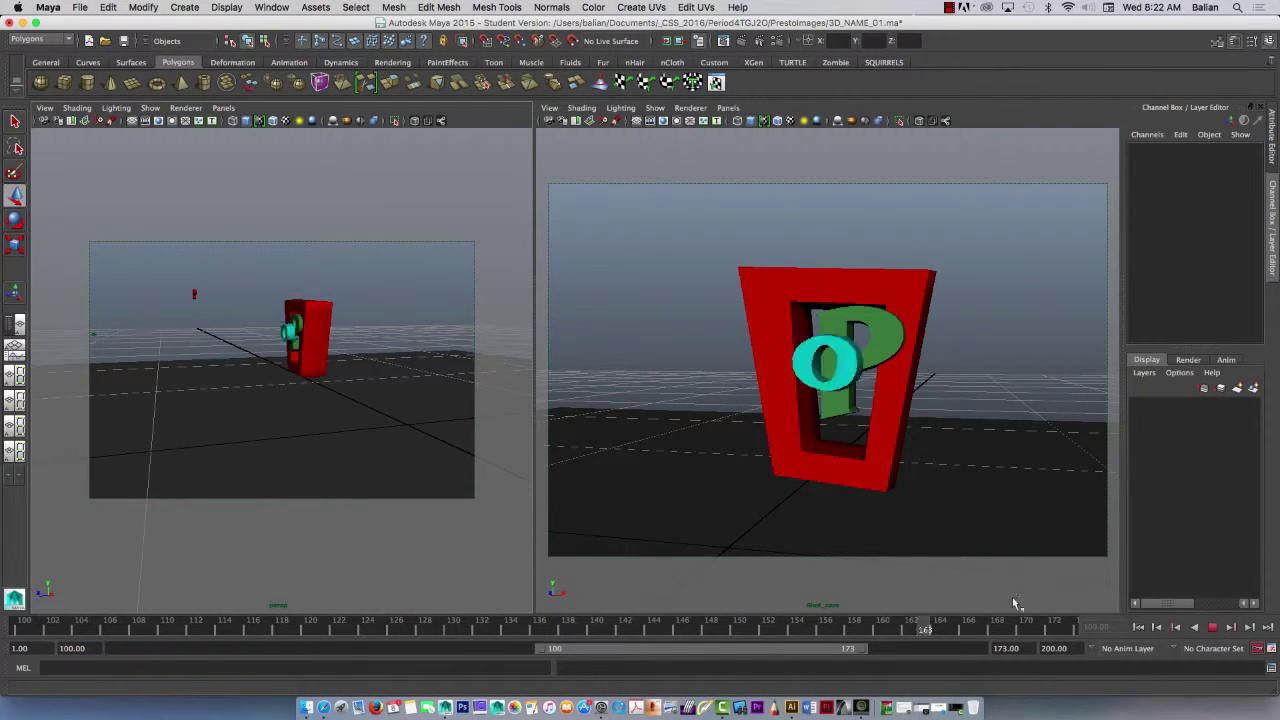
Step: Step back and forth between frames 139 and 155 to examine the green P's entry into the red frame in both views
left_click(705, 622)
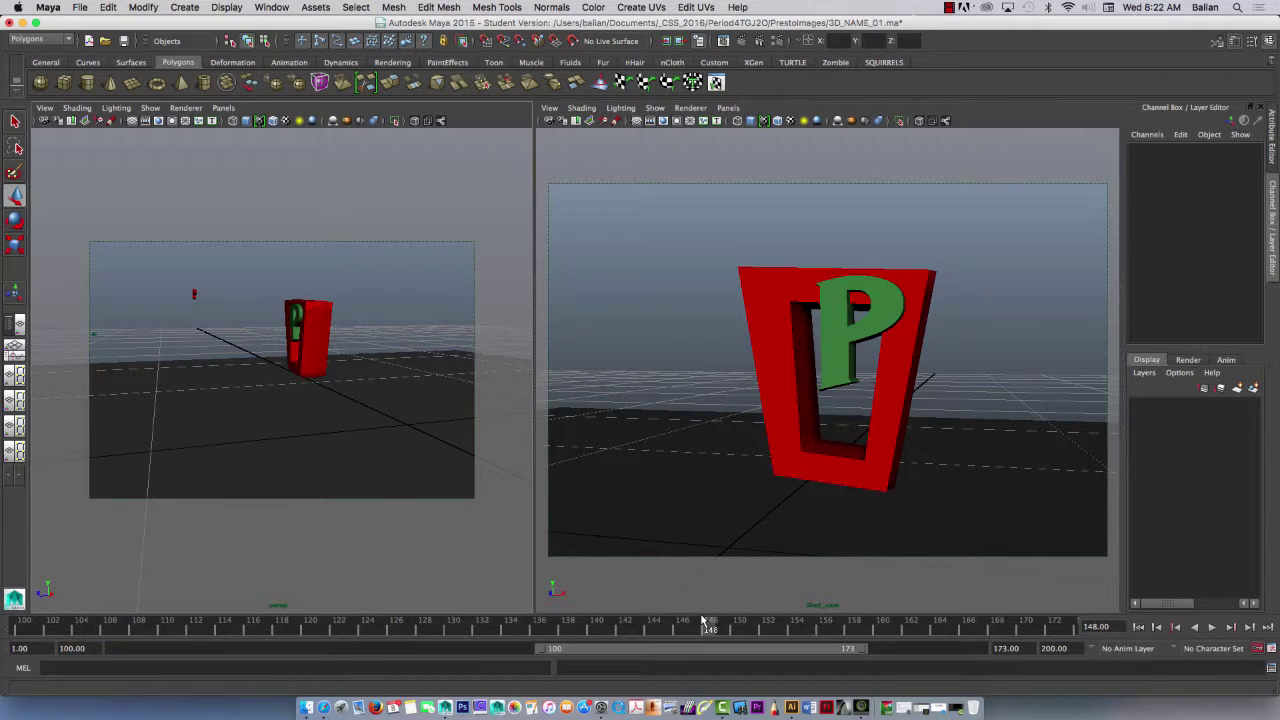
key("alt+period")
key("alt+period")
key("alt+period")
key("alt+period")
key("alt+period")
key("alt+period")
key("alt+period")
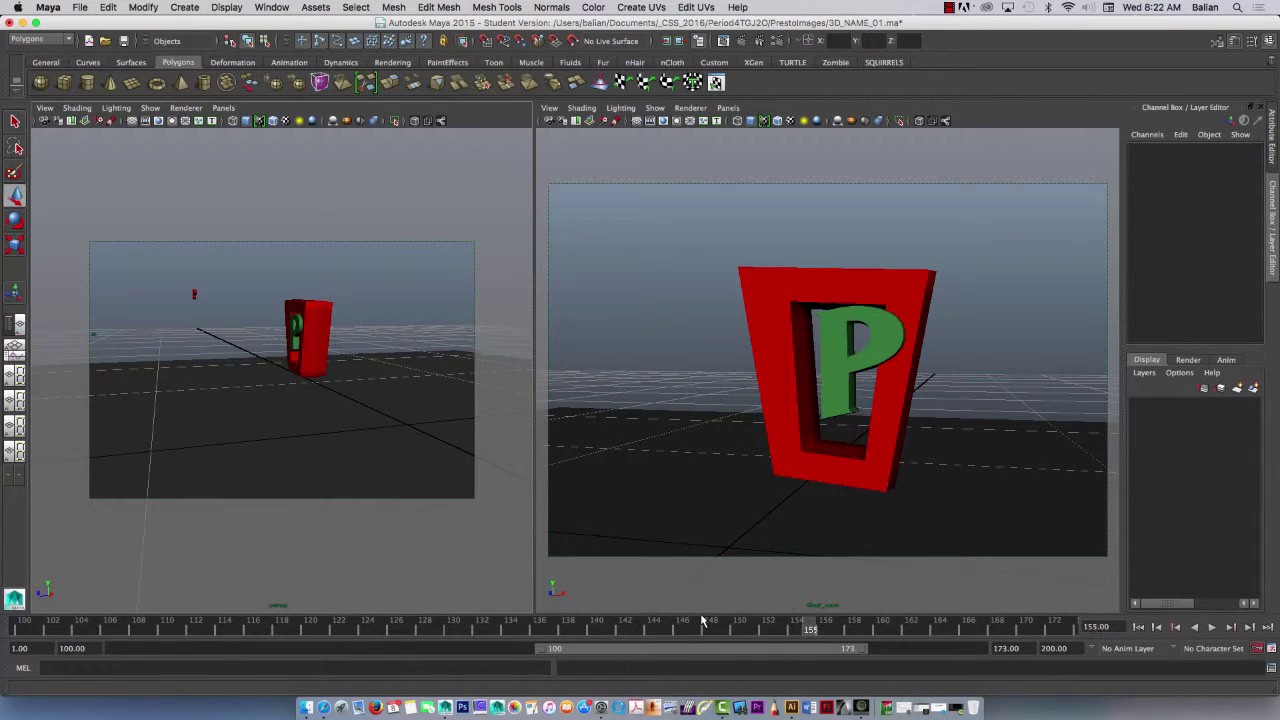
key("alt+comma")
key("alt+comma")
key("alt+comma")
key("alt+comma")
key("alt+comma")
key("alt+comma")
key("alt+comma")
key("alt+comma")
key("alt+comma")
key("alt+comma")
key("alt+comma")
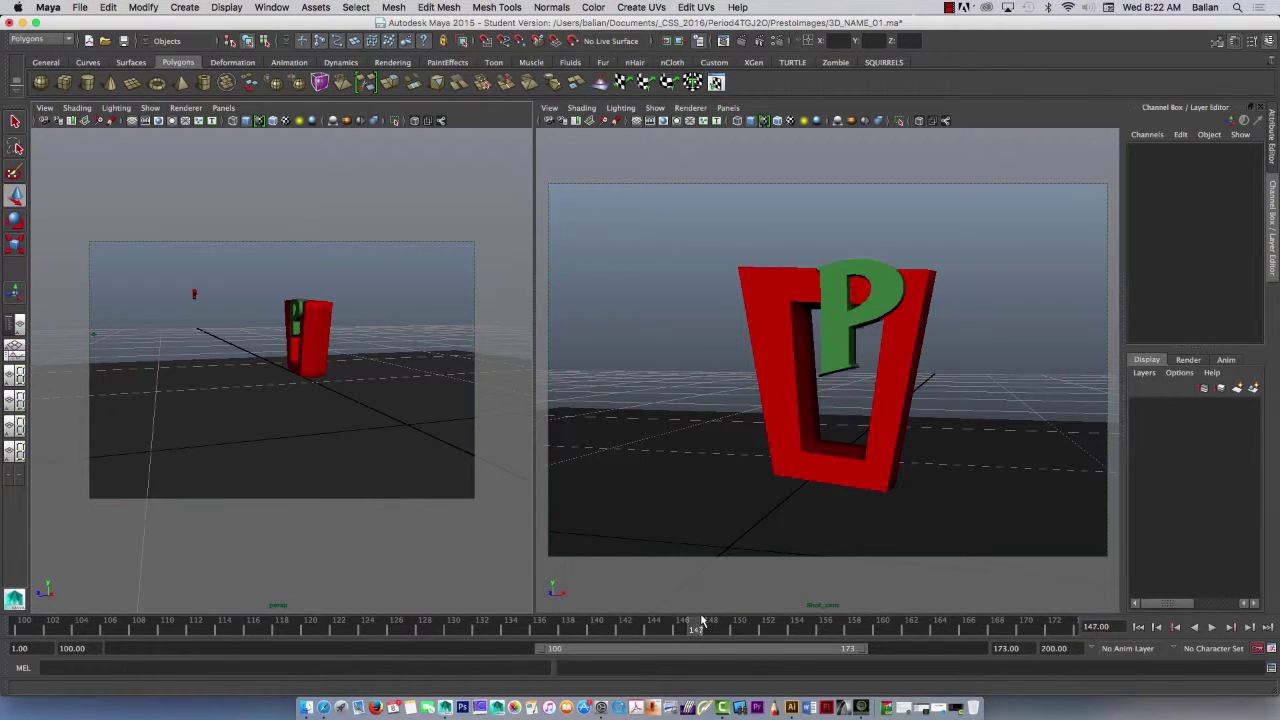
key("alt+comma")
key("alt+comma")
key("alt+comma")
key("alt+comma")
key("alt+comma")
key("alt+comma")
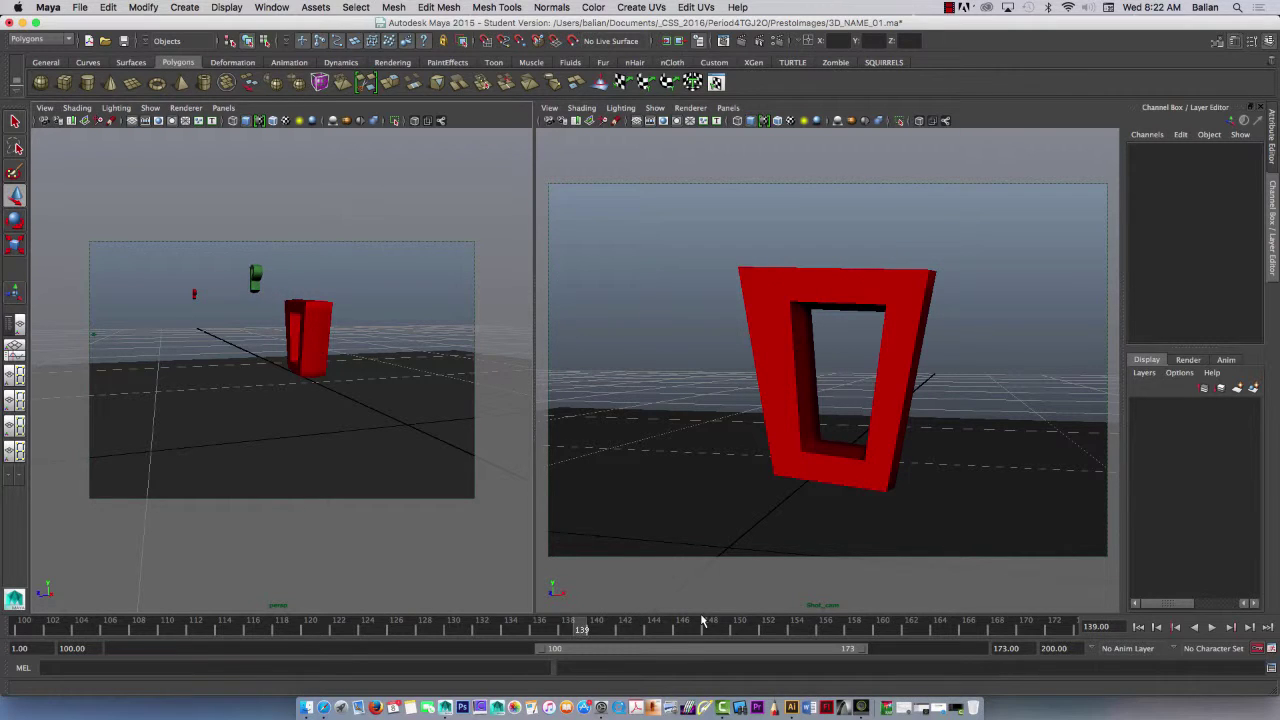
key("alt+period")
key("alt+period")
key("alt+period")
key("alt+period")
key("alt+period")
key("alt+period")
key("alt+period")
key("alt+period")
key("alt+period")
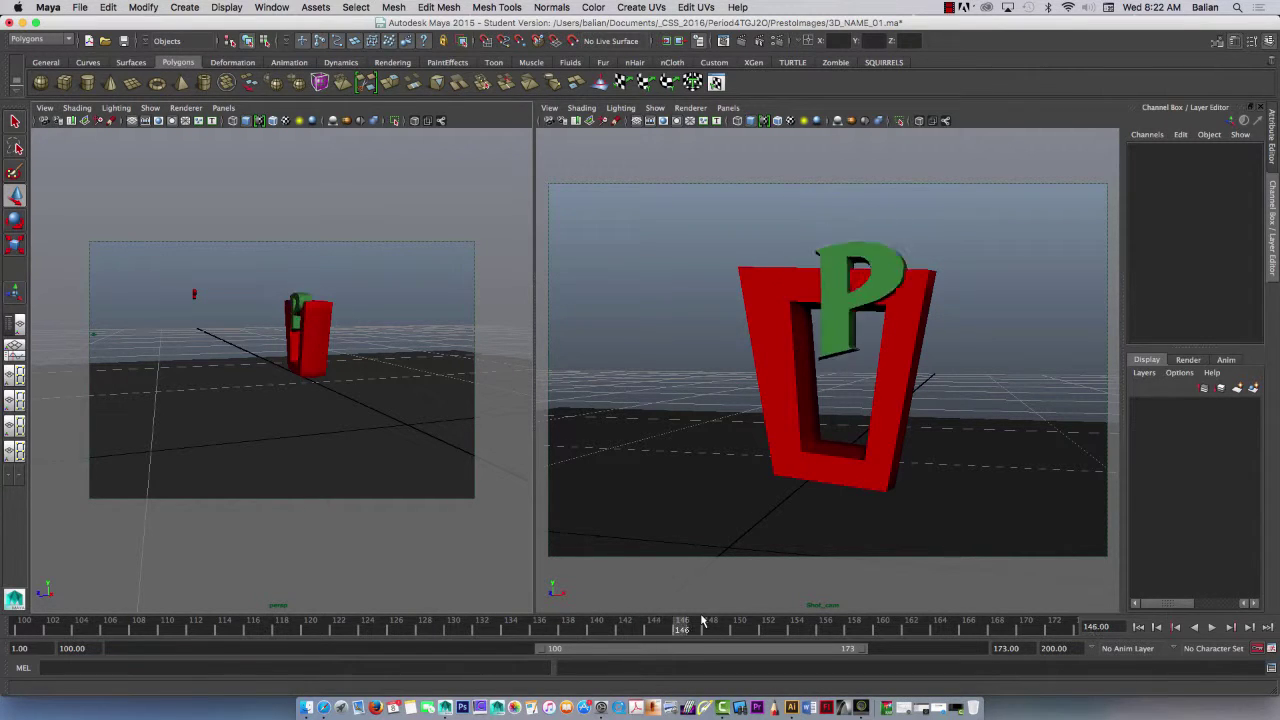
key("alt+period")
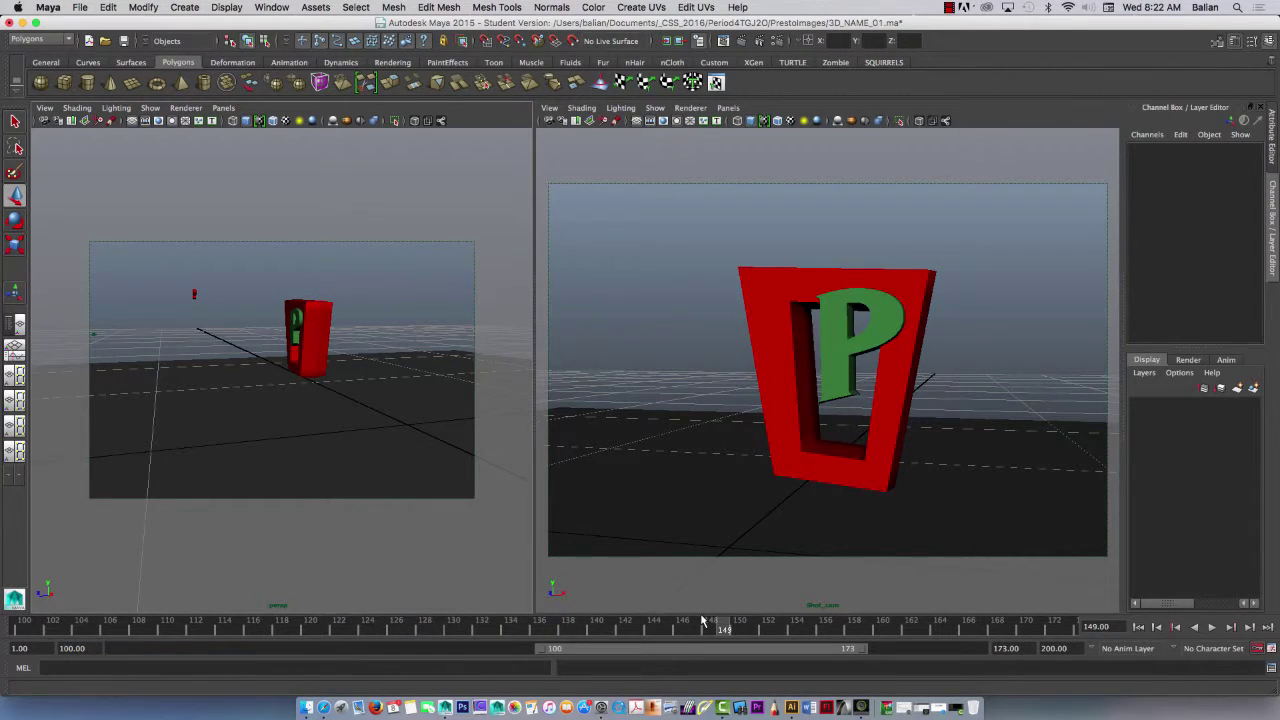
Step: Step through the keyframes of the red frame from frame 100, followed by those of the green P up to frame 152
left_click(795, 333)
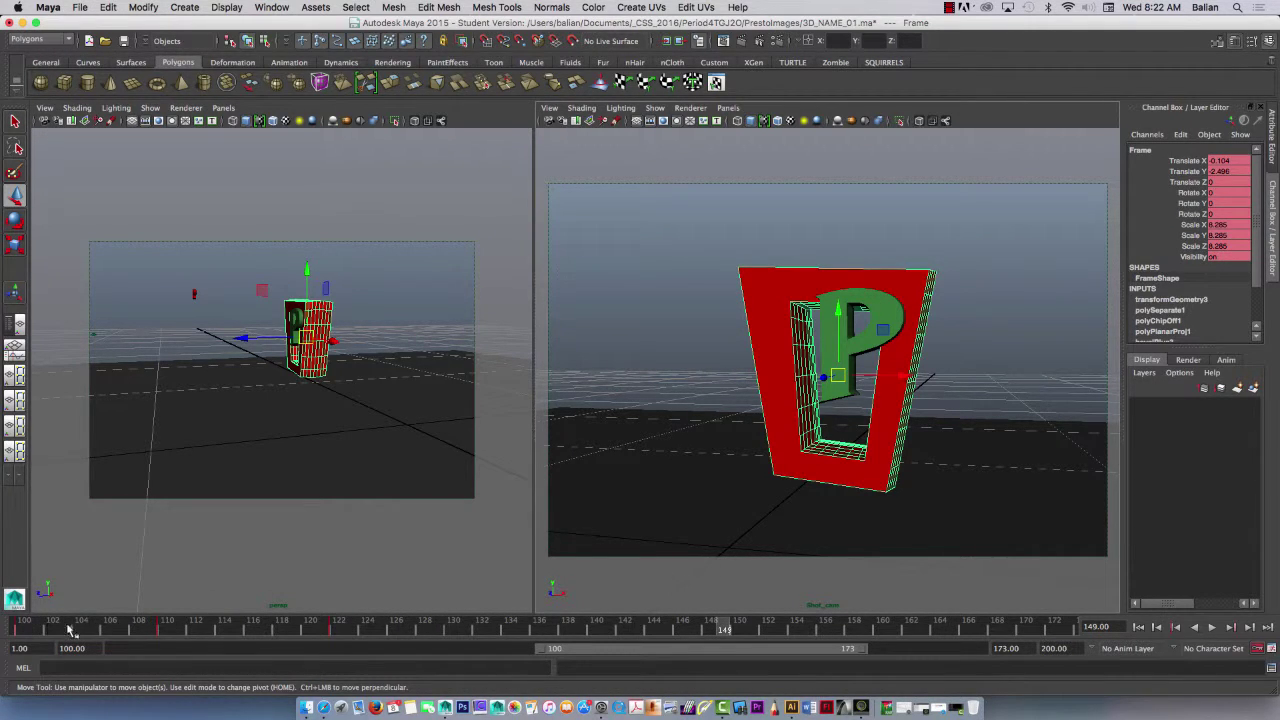
left_click(33, 625)
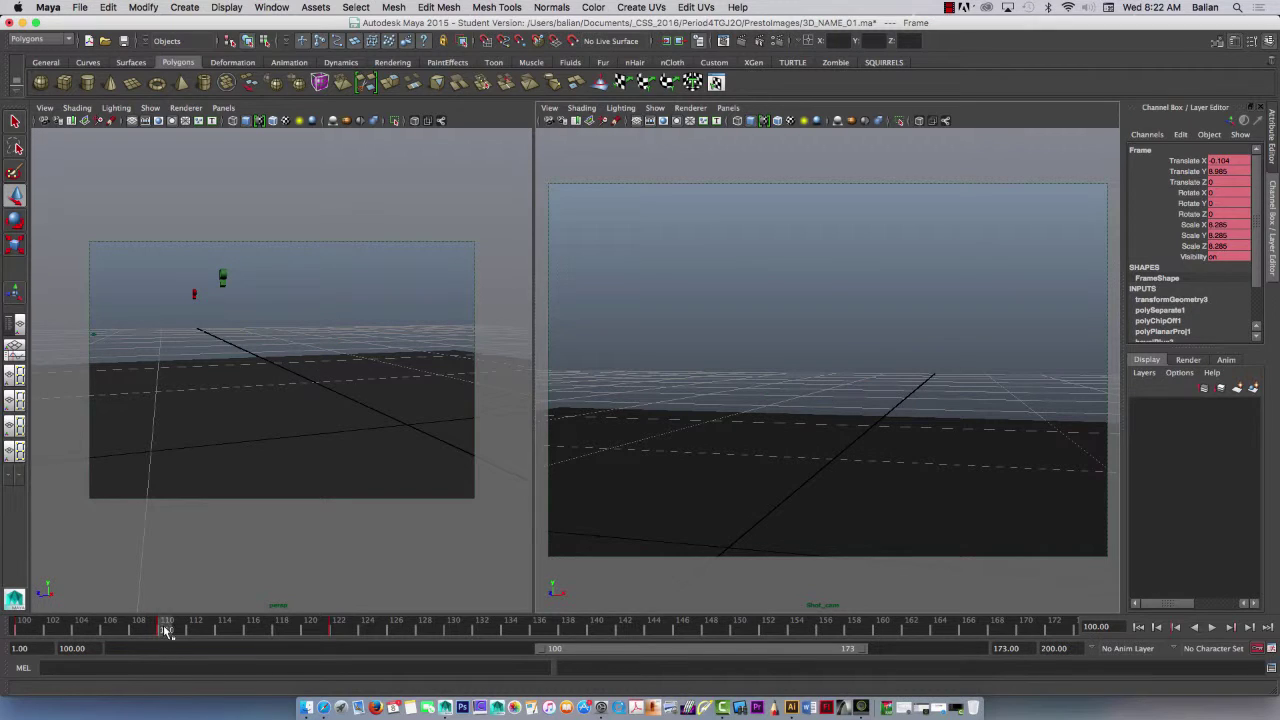
key("period")
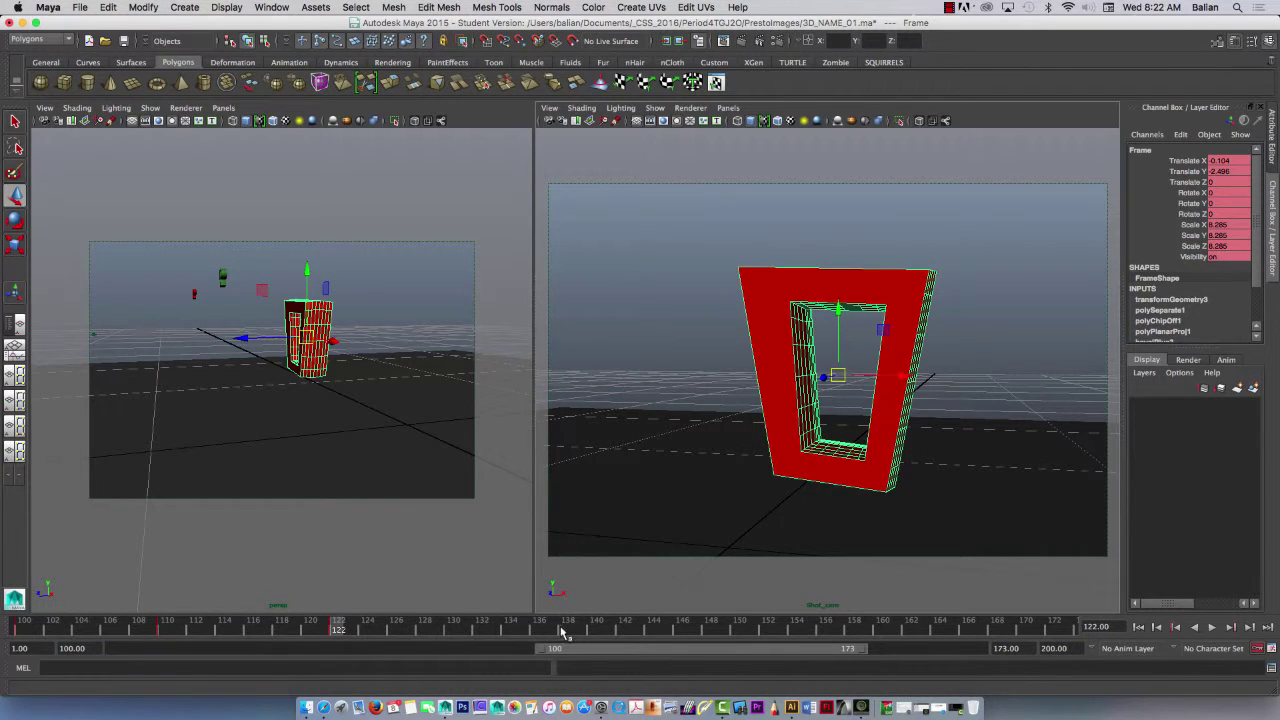
left_click(224, 280)
key("period")
key("period")
key("period")
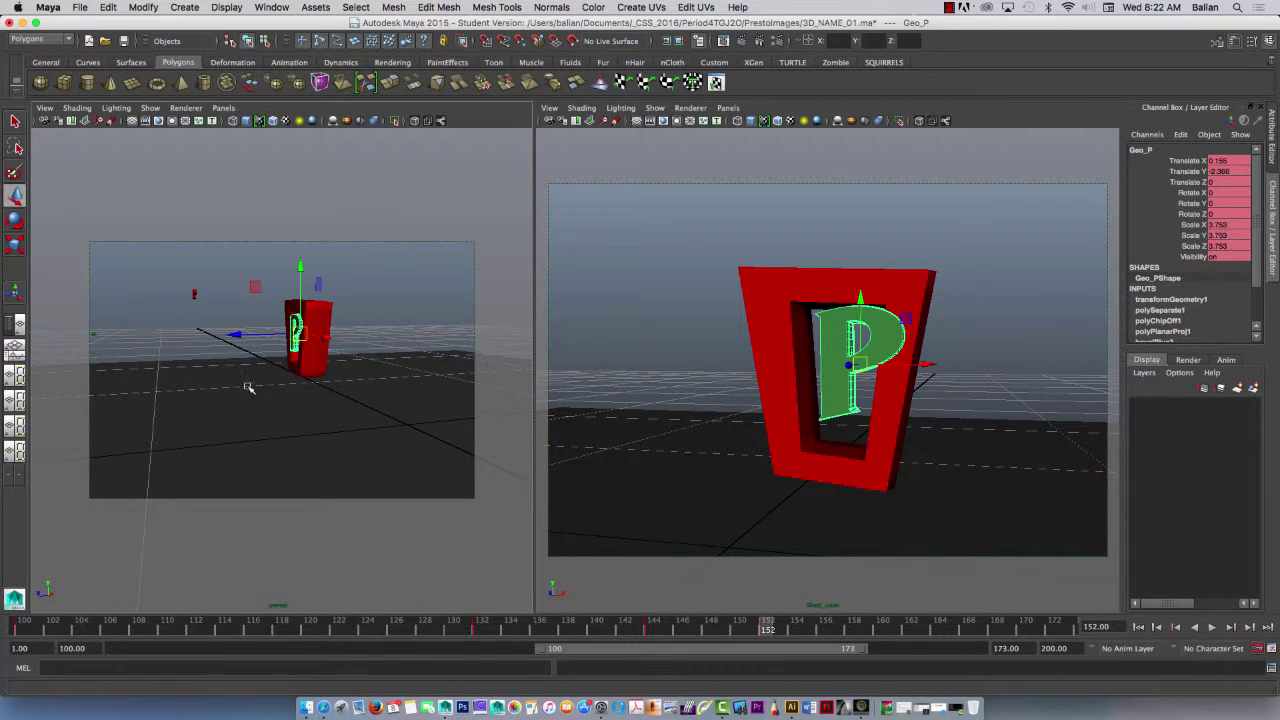
Step: Orbit the persp view toward the letters' front, turn off its resolution gate, and scrub the animation to frame 173
left_click_drag(251, 383, 274, 323, "alt")
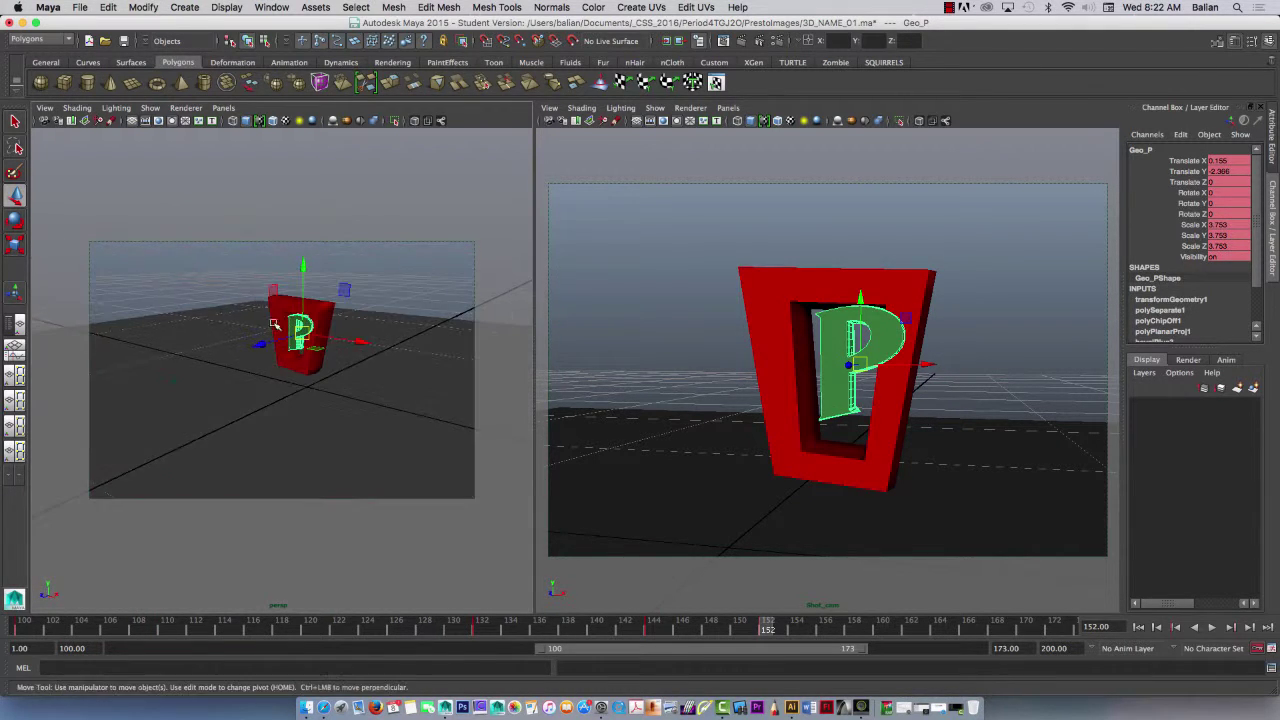
left_click(145, 121)
middle_click(697, 391)
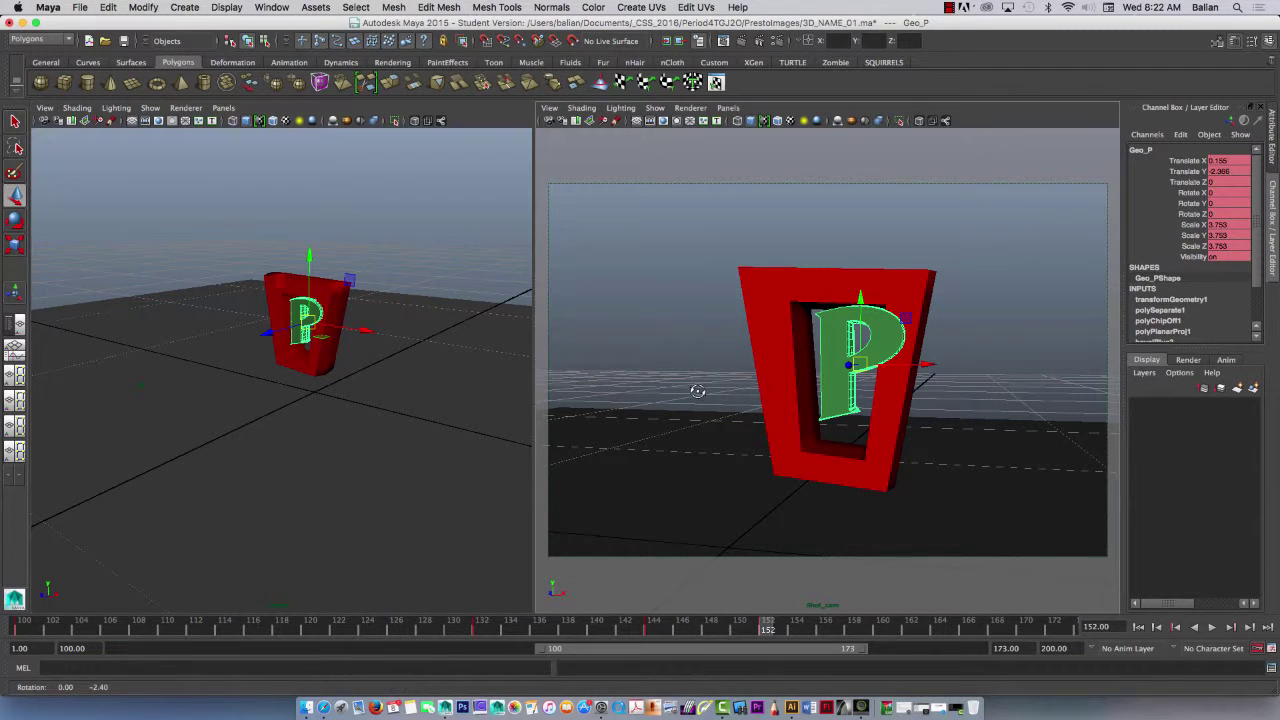
left_click_drag(652, 627, 686, 627)
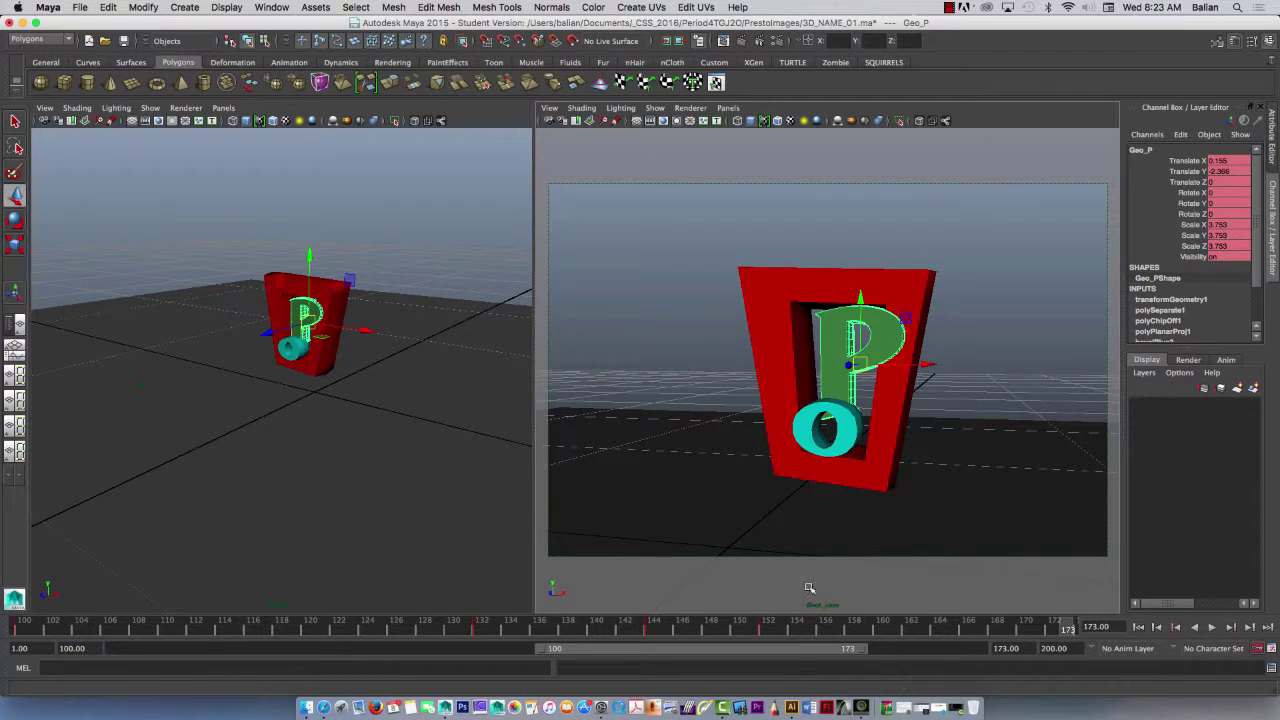
Step: Open the Render Settings and choose Maya Hardware 2.0 as the renderer
left_click(776, 40)
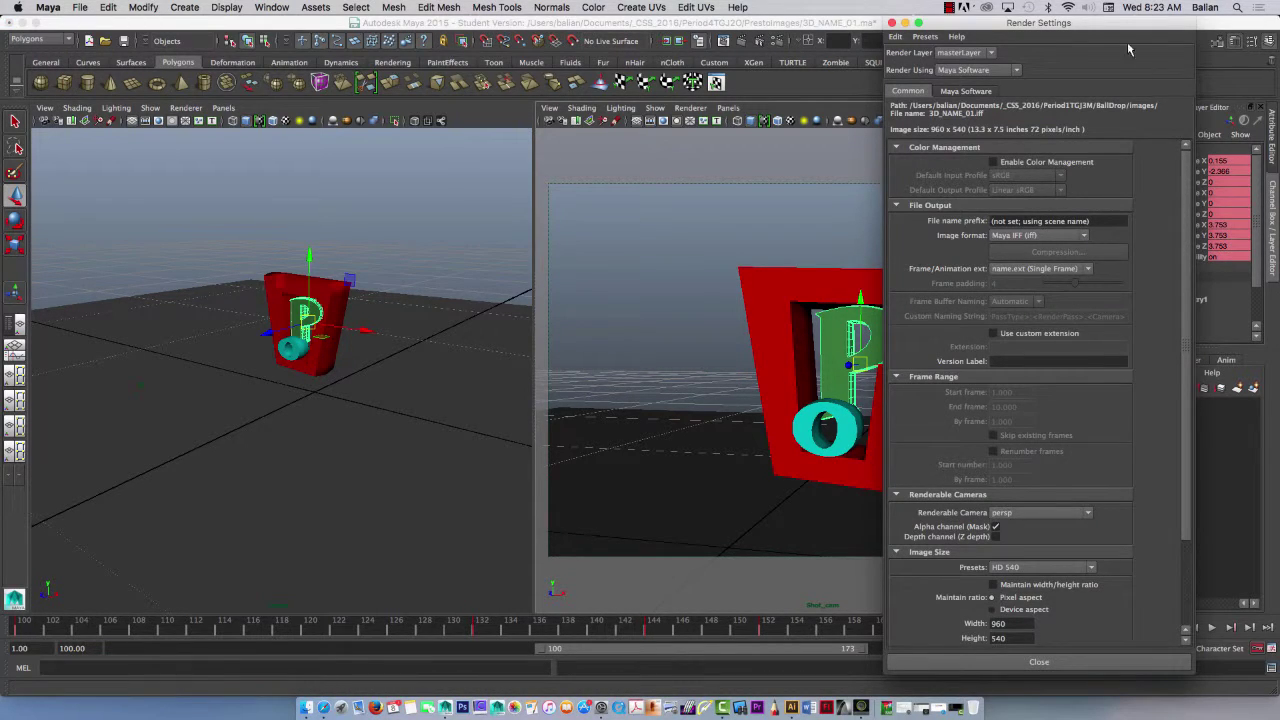
left_click_drag(1115, 22, 1061, 22)
left_click(922, 70)
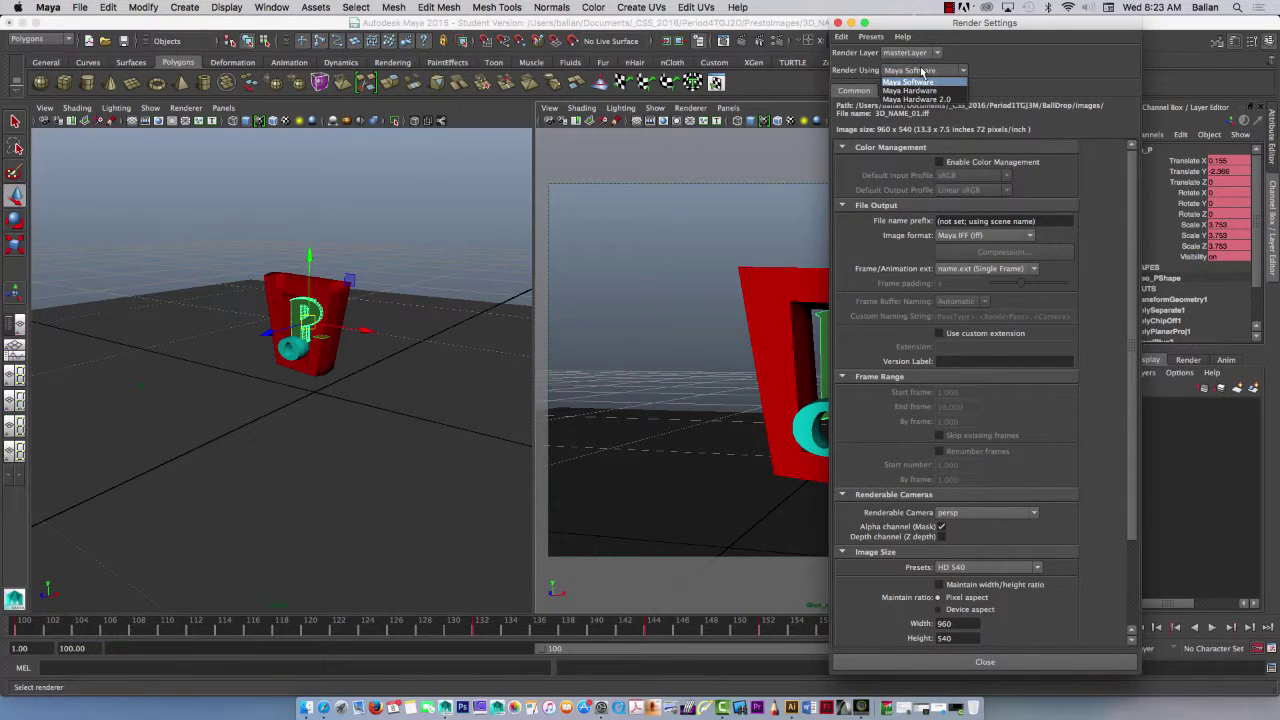
left_click(915, 99)
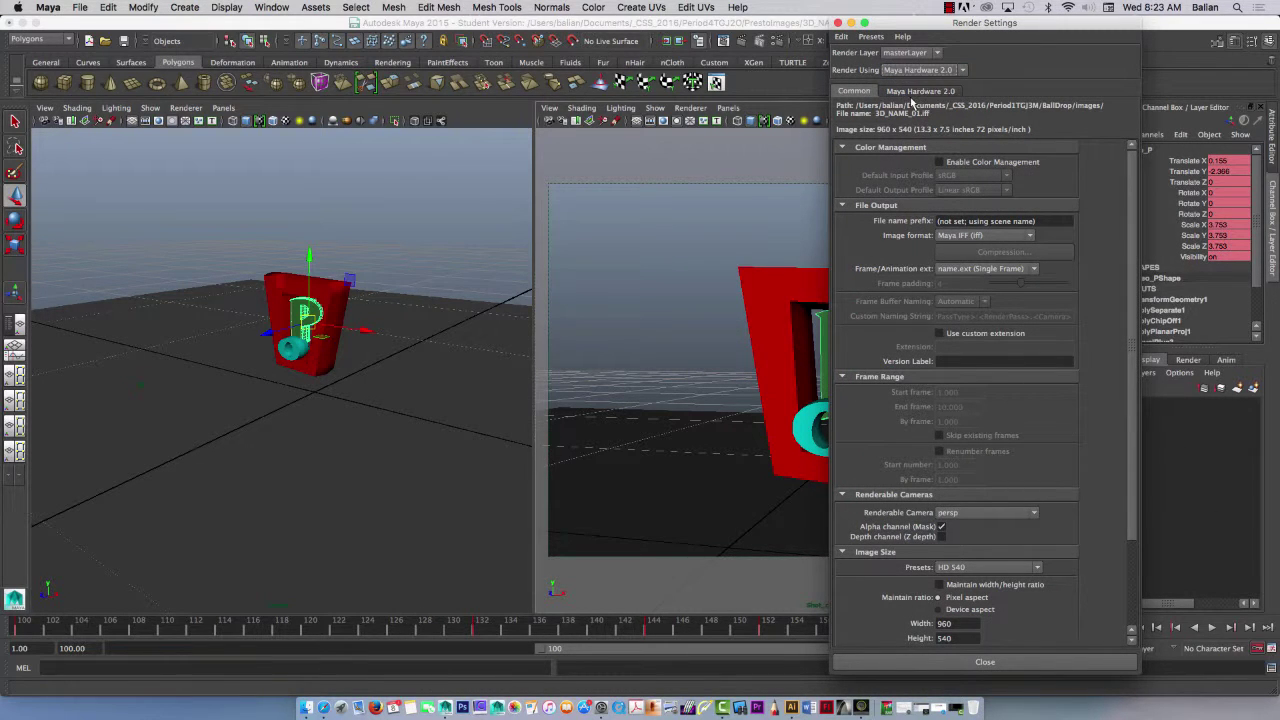
Step: Set the render output to JPEG images with the name_#.ext frame naming
scroll(930, 444, "down", 3)
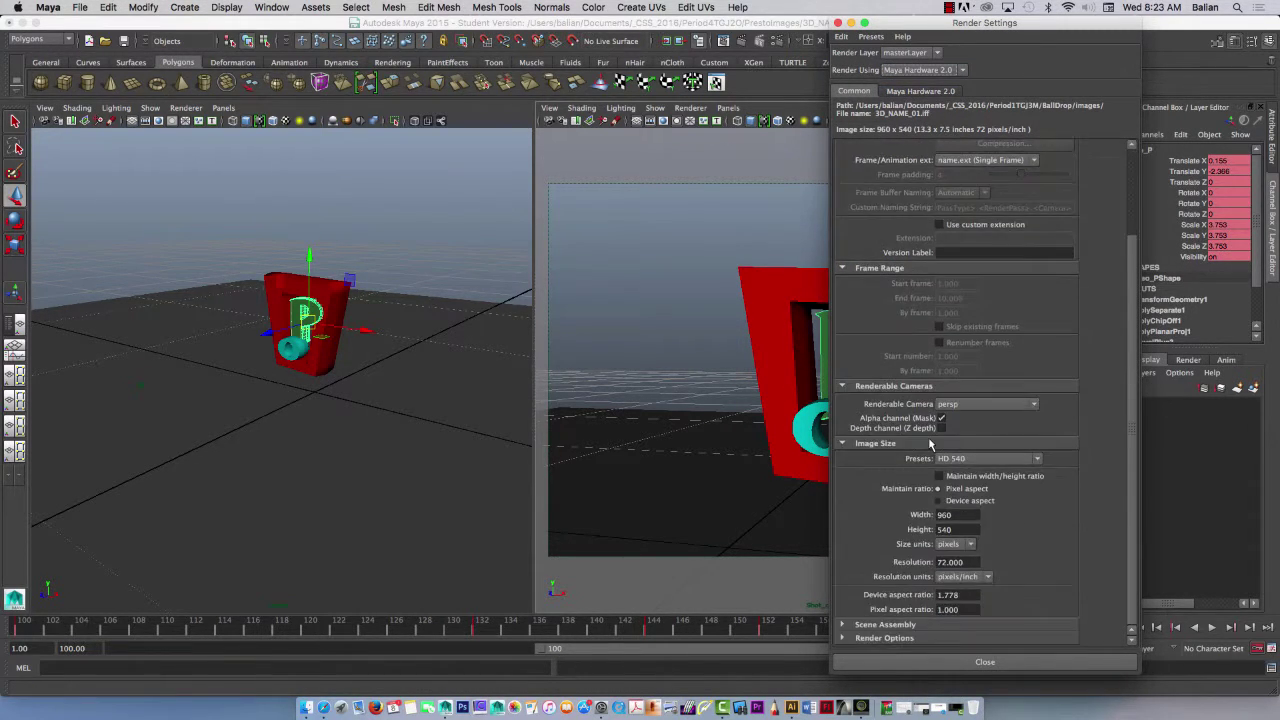
scroll(985, 340, "up", 3)
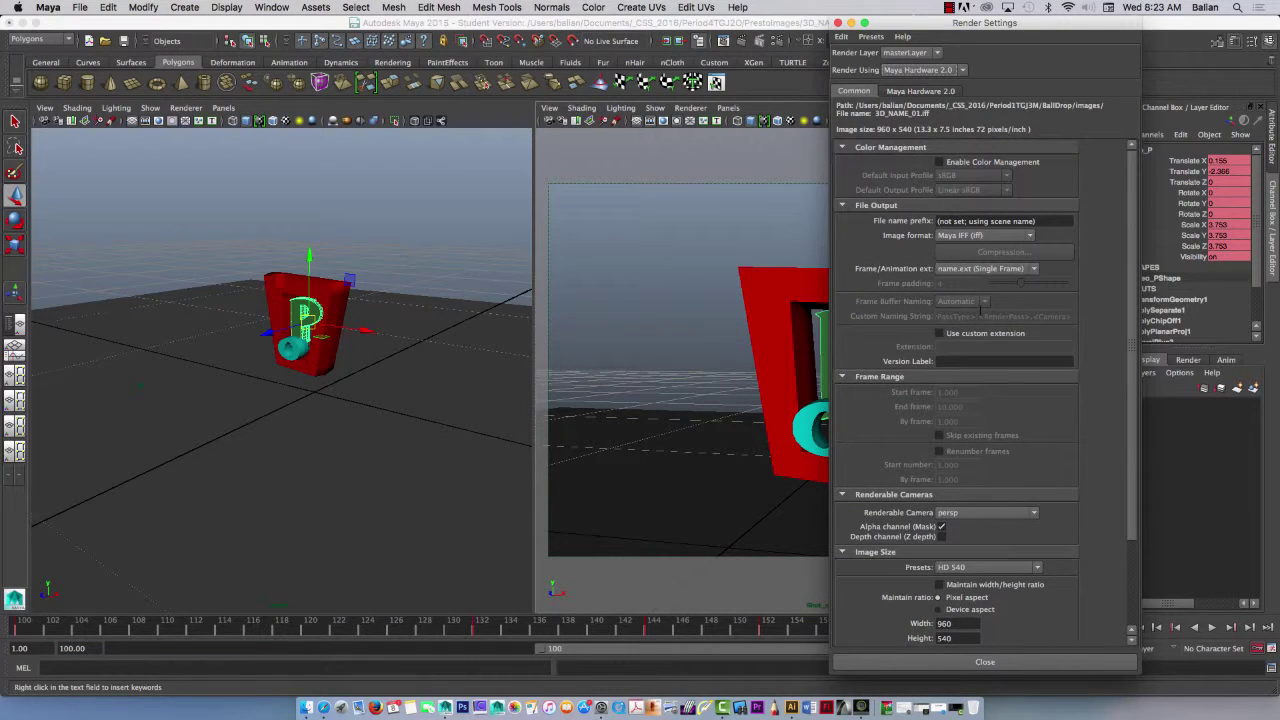
left_click(980, 236)
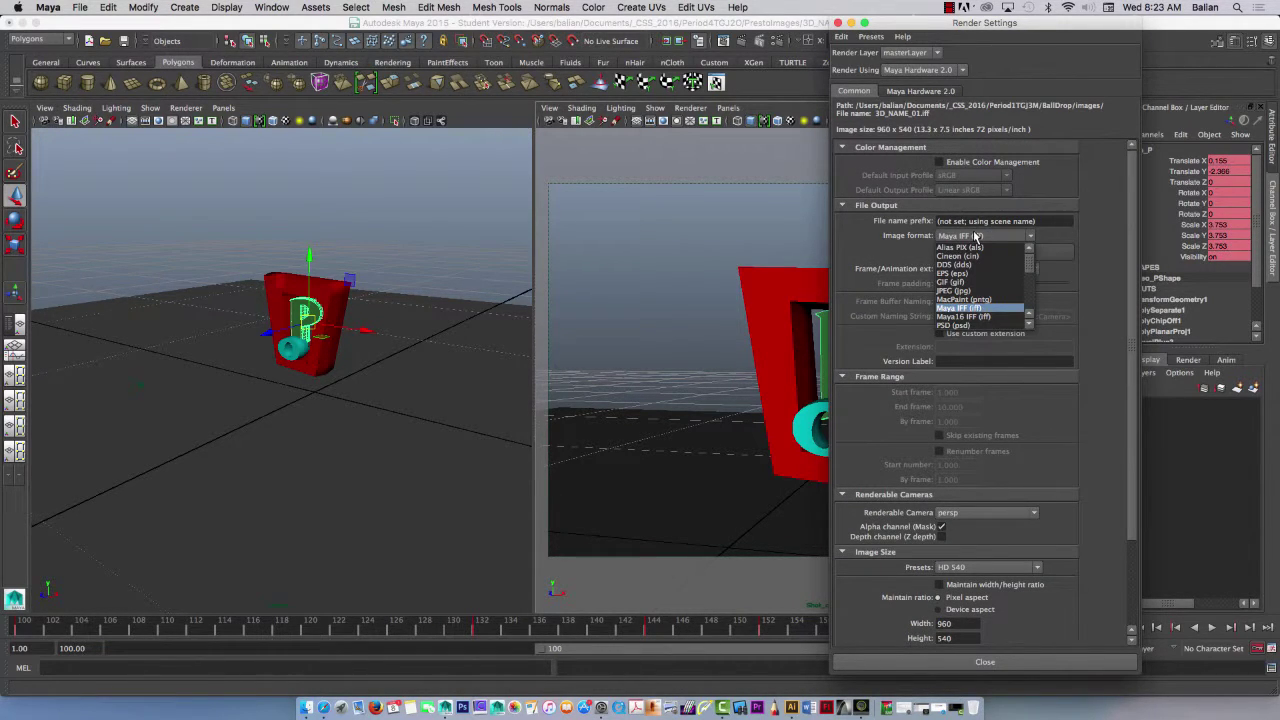
left_click(942, 295)
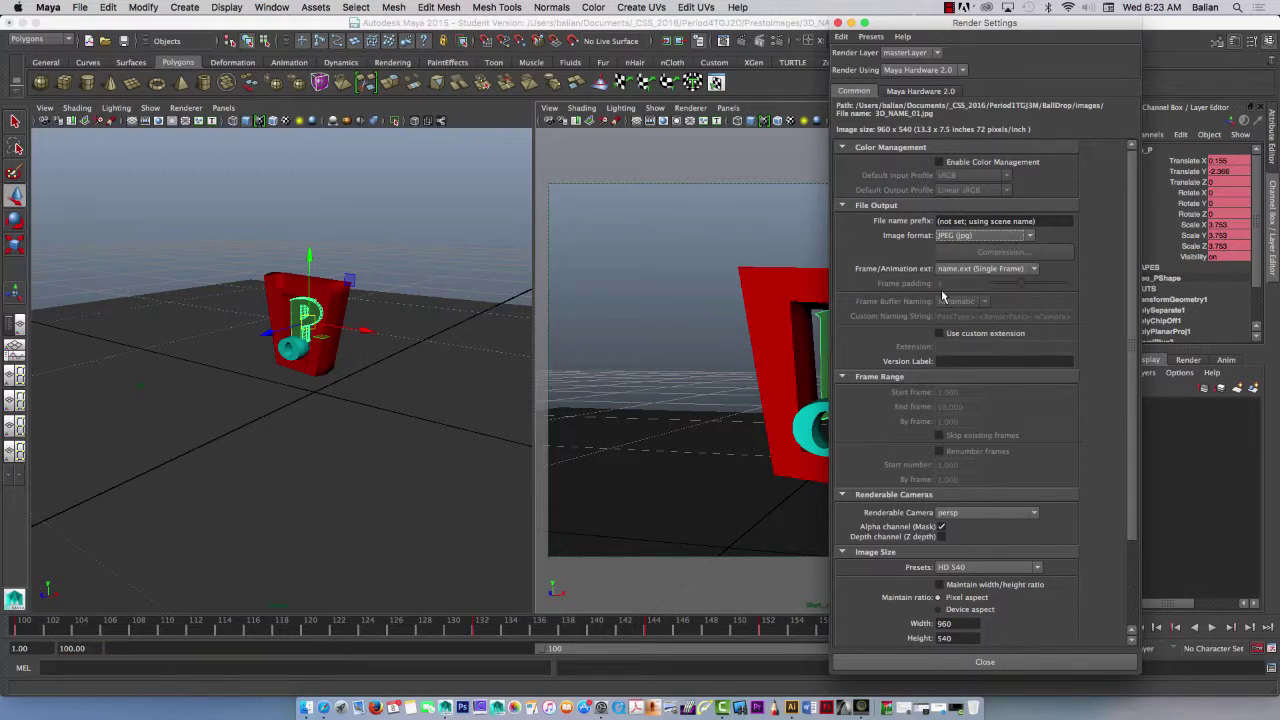
left_click(960, 269)
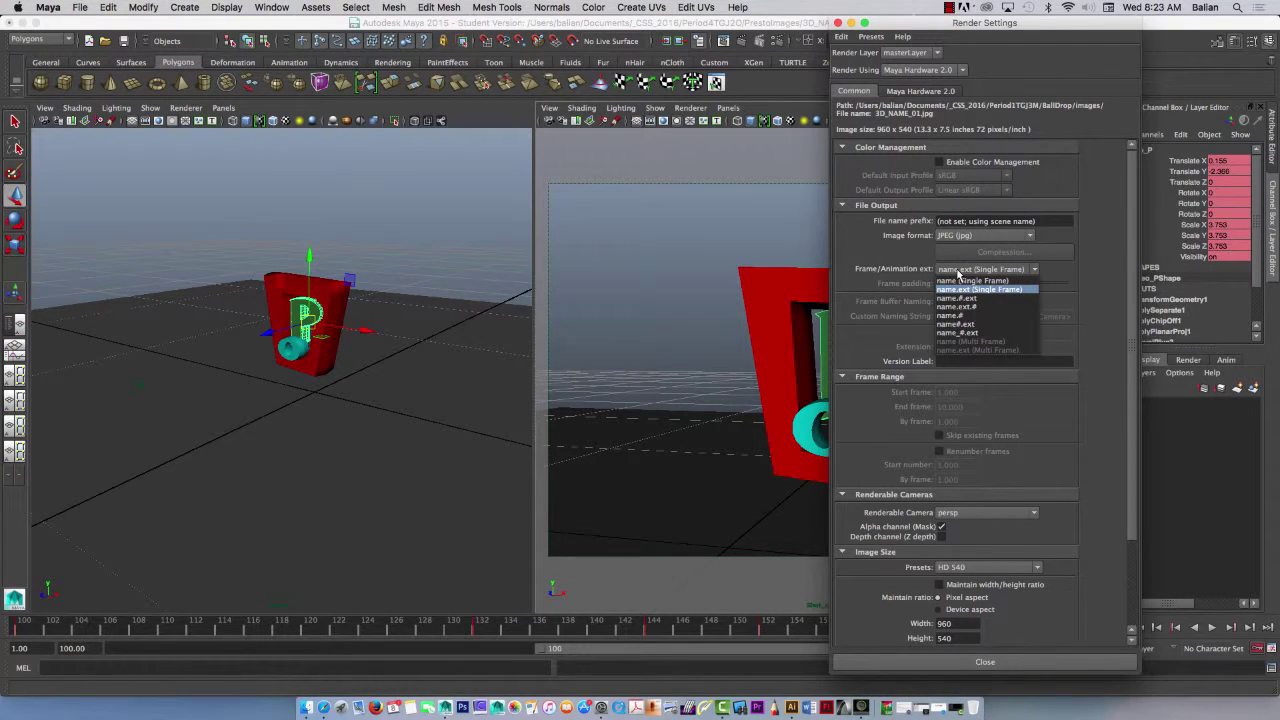
left_click(942, 333)
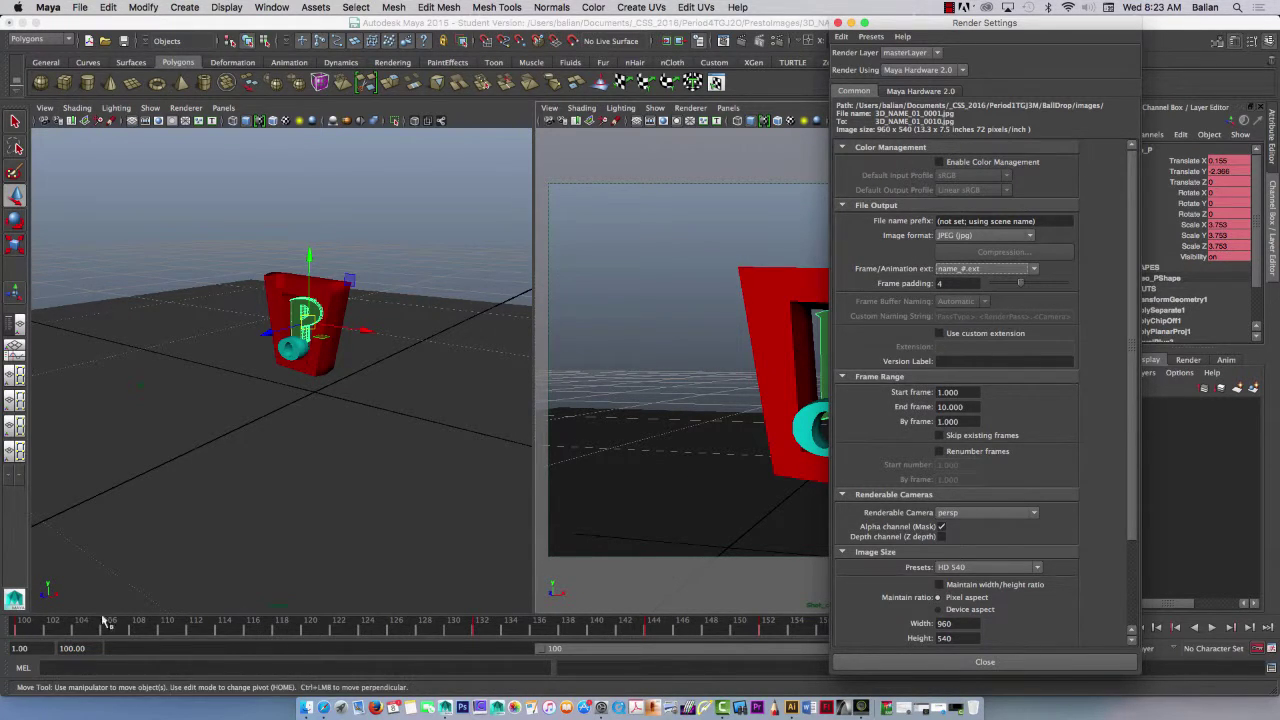
Step: Set the render frame range to start at 101 and end at 173
left_click_drag(967, 392, 922, 390)
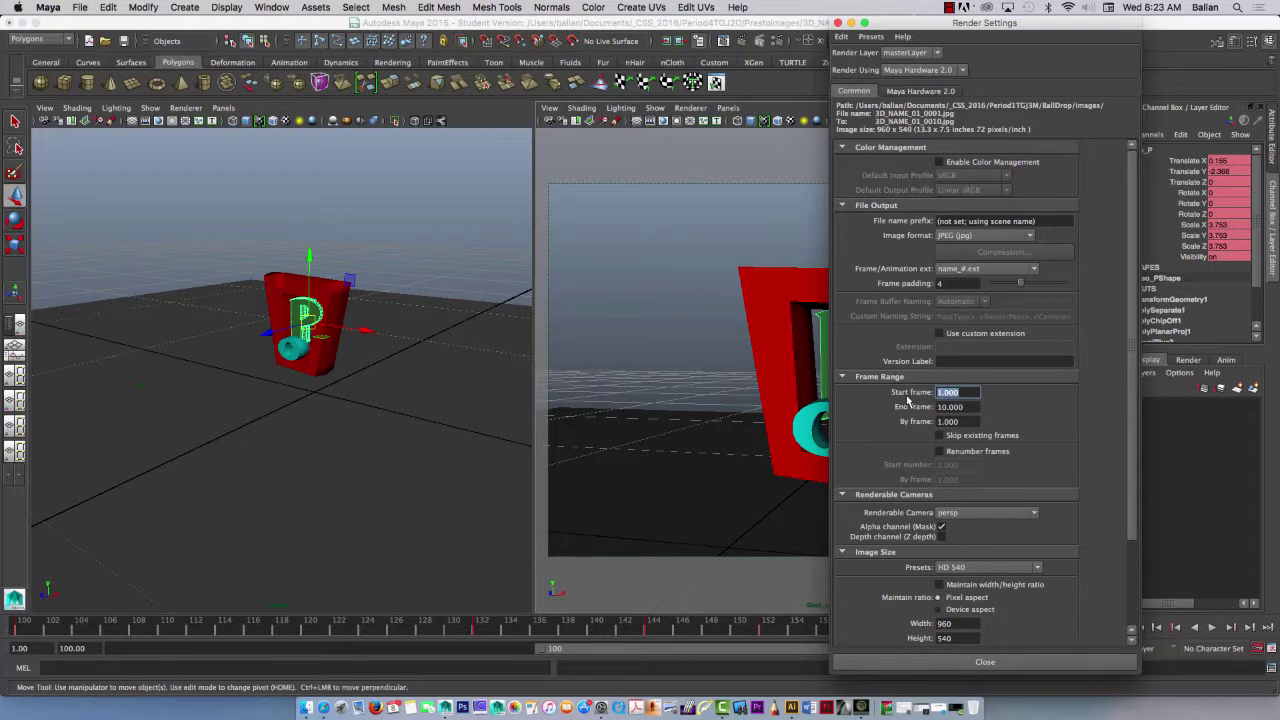
type("101")
key("Tab")
type("1")
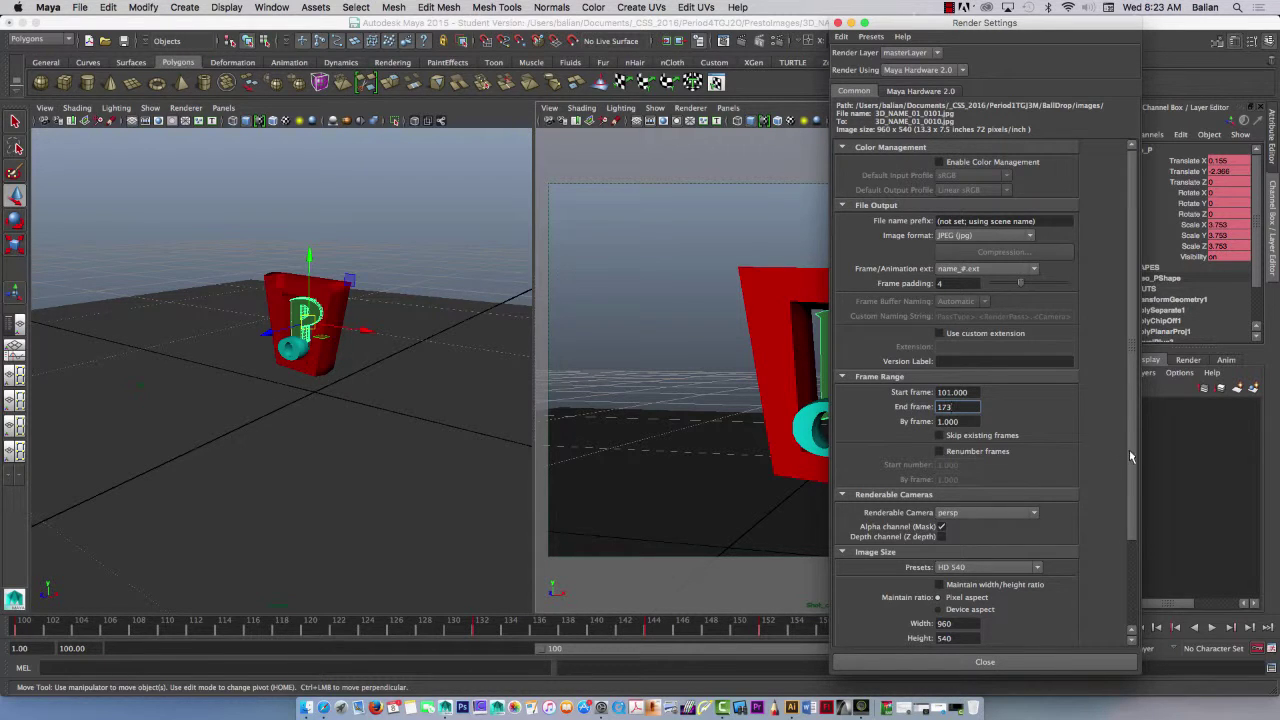
Step: Set the render image size to the HD 1080 preset
left_click_drag(1130, 455, 1118, 528)
left_click(996, 476)
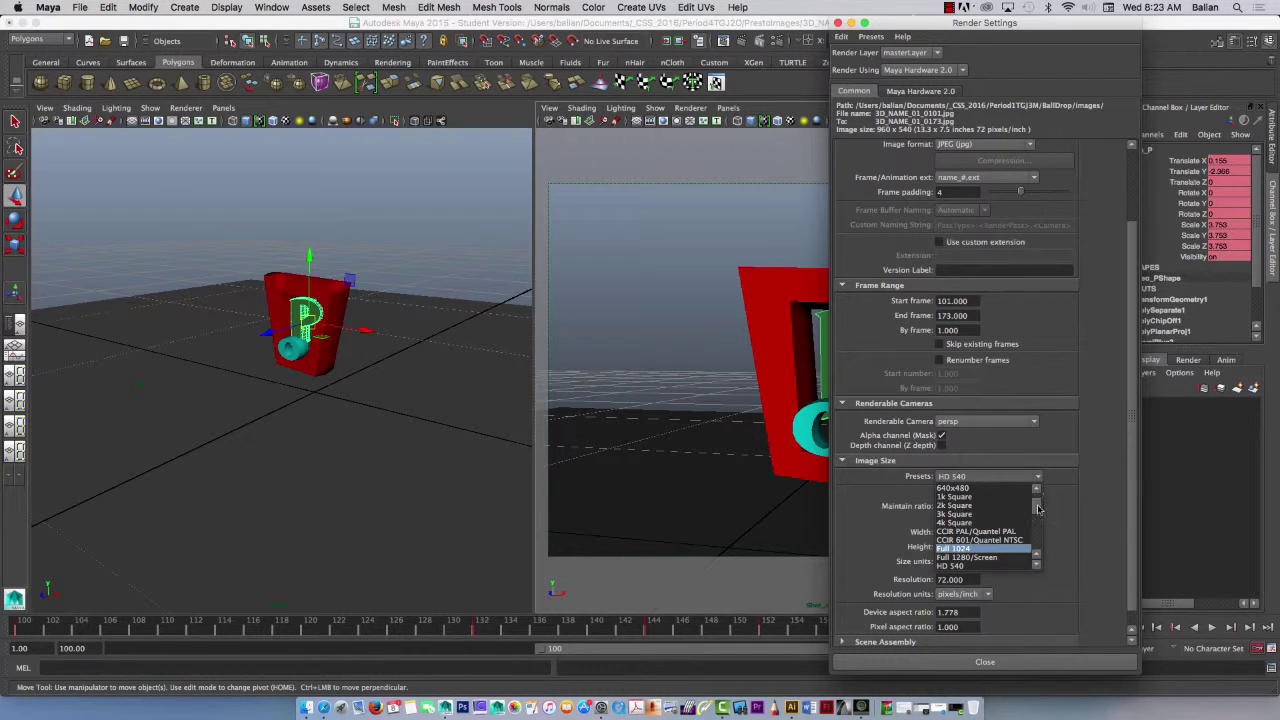
left_click_drag(1038, 509, 1038, 515)
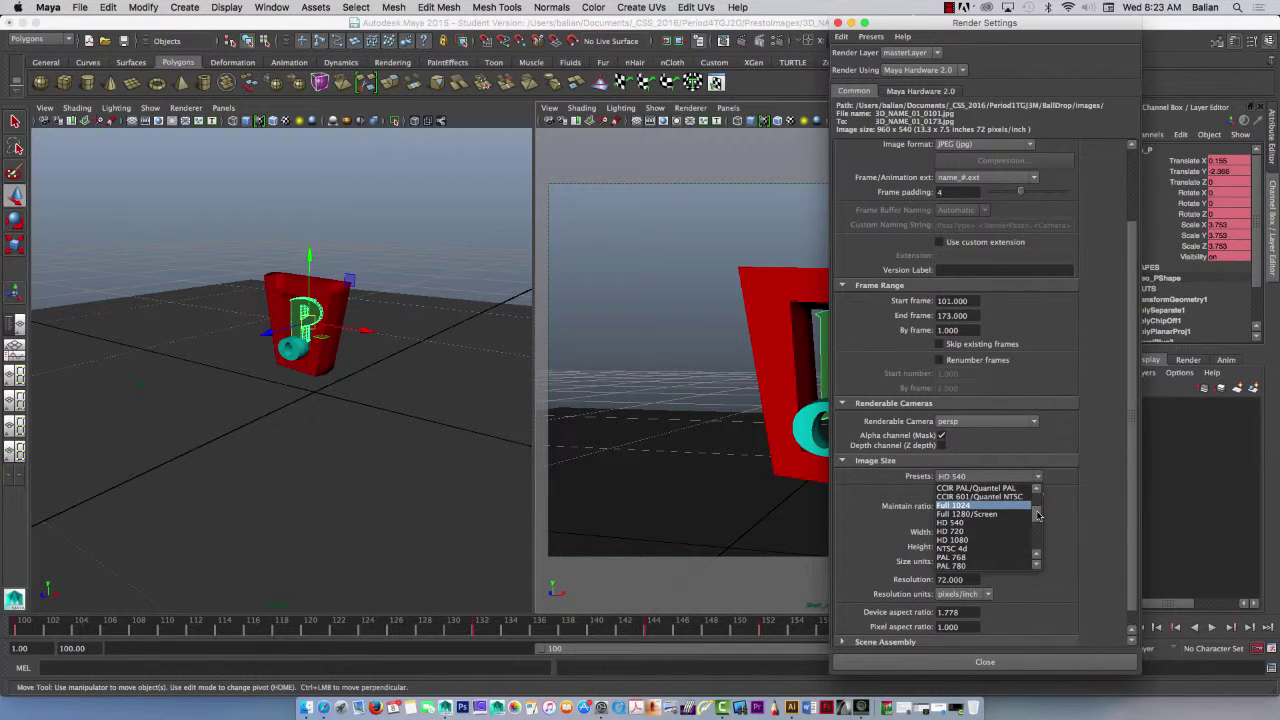
left_click(980, 541)
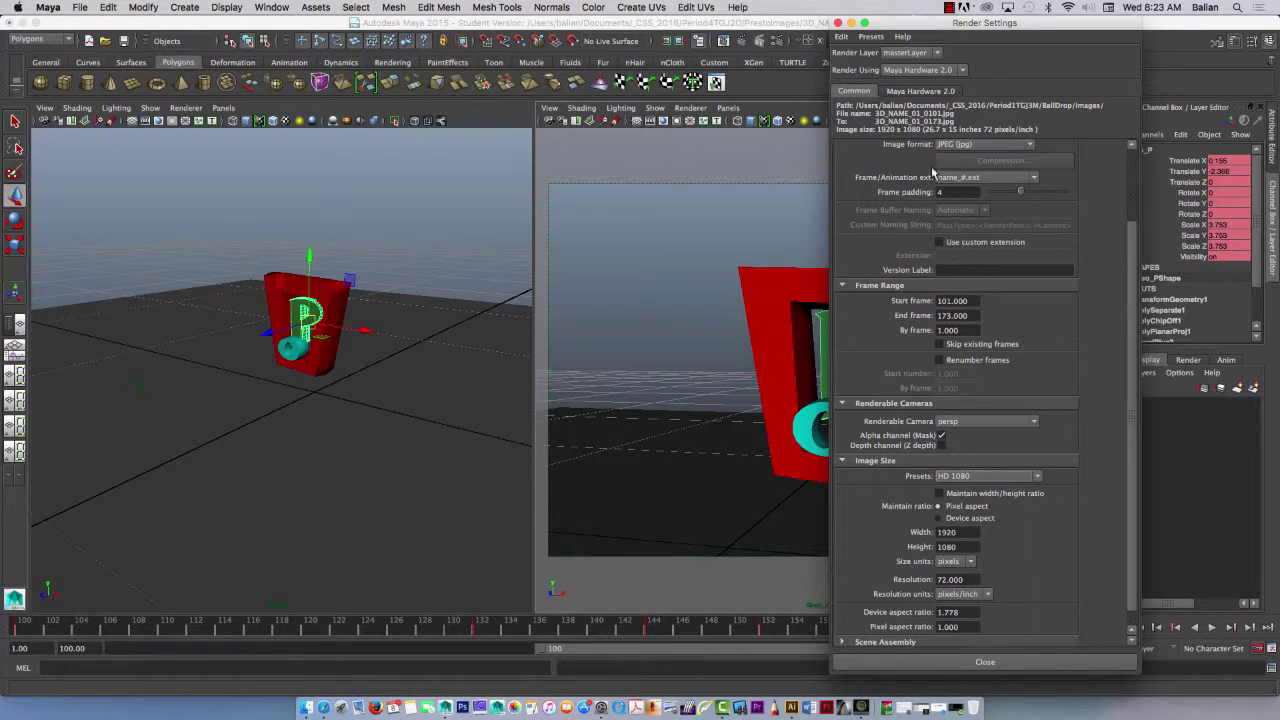
Step: Look at the Maya Hardware 2.0 options and switch the renderer to Maya Software
left_click(919, 90)
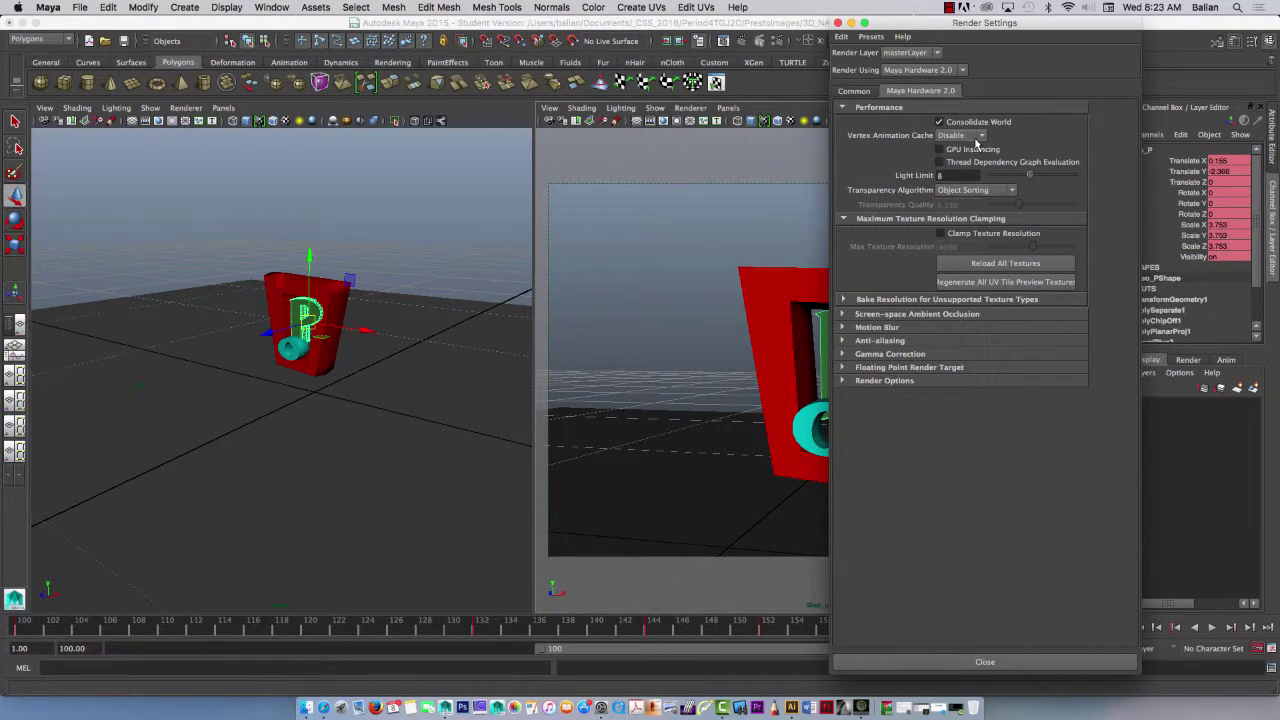
left_click(922, 71)
left_click(921, 84)
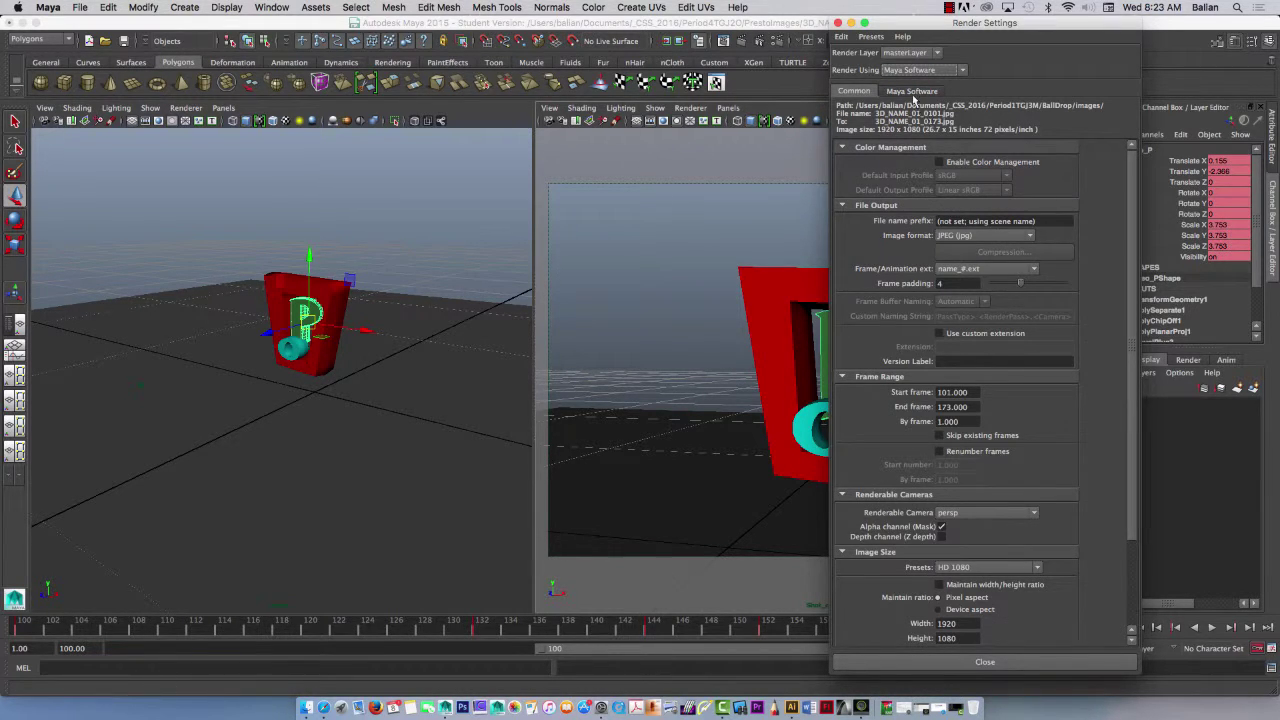
Step: Set Maya Software's edge anti-aliasing to Highest quality and its quality preset to Production quality, and put the Render Settings away
left_click(911, 91)
left_click(966, 139)
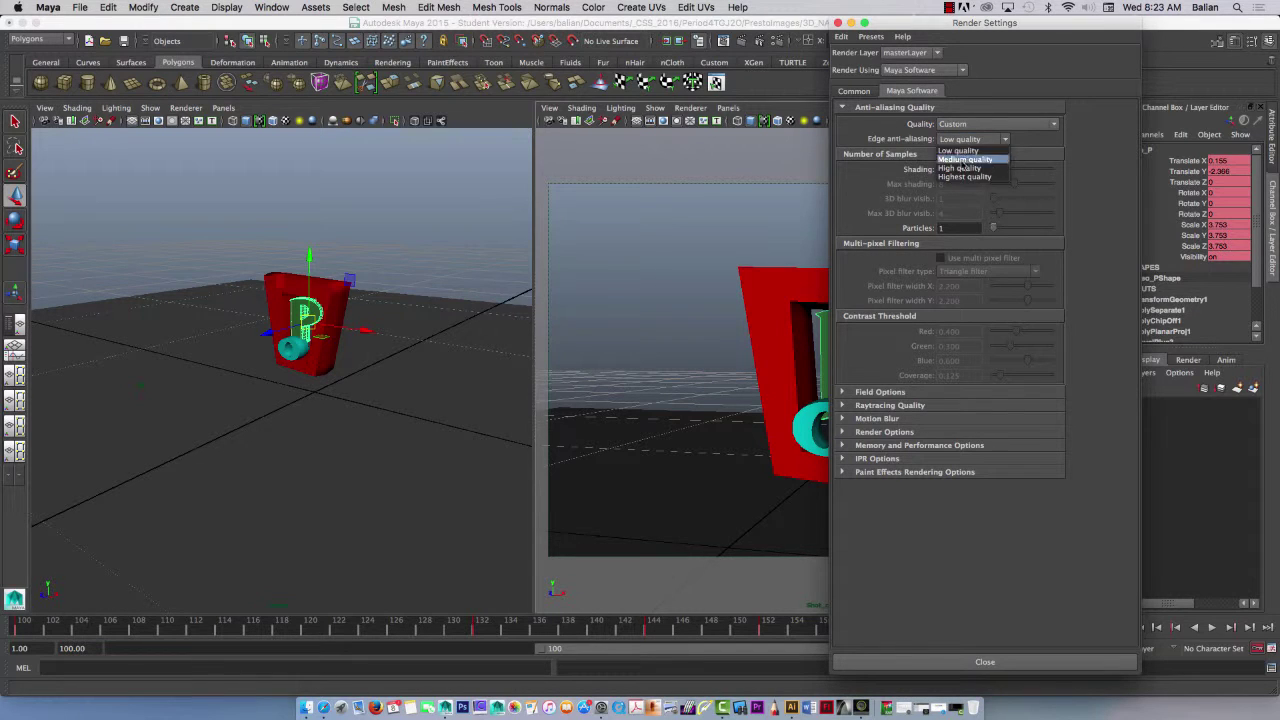
left_click(964, 177)
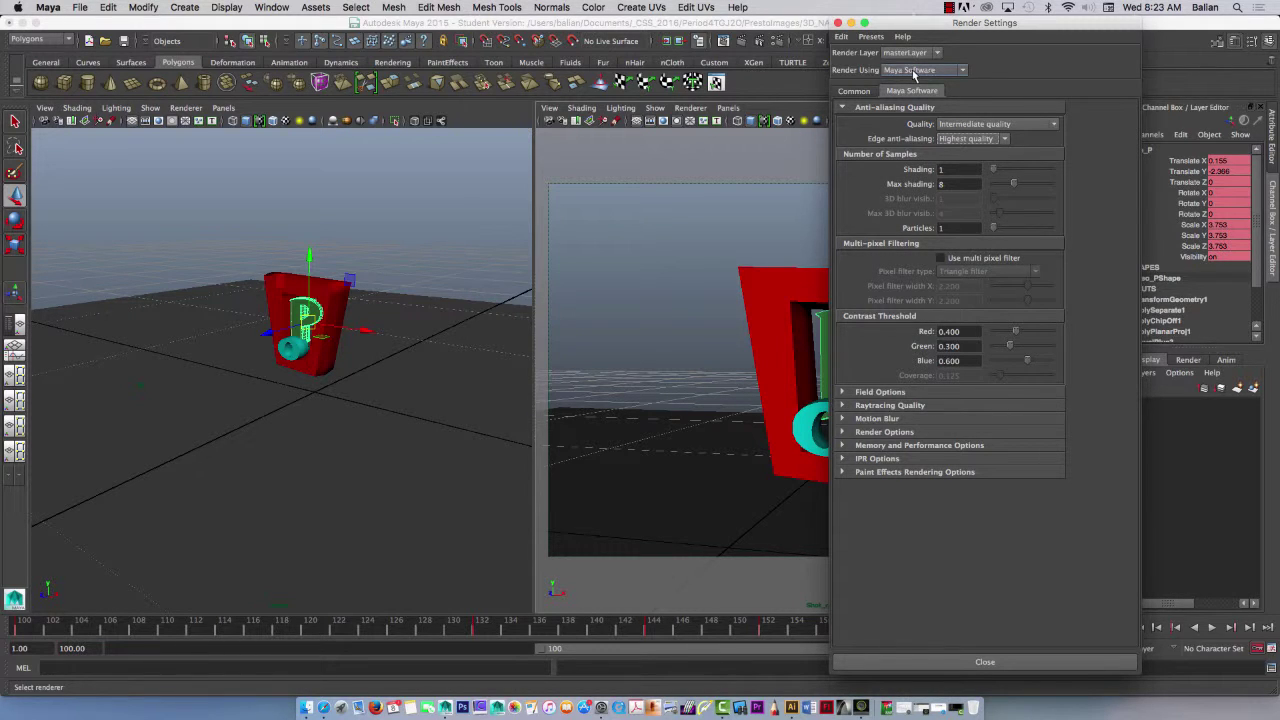
left_click(981, 124)
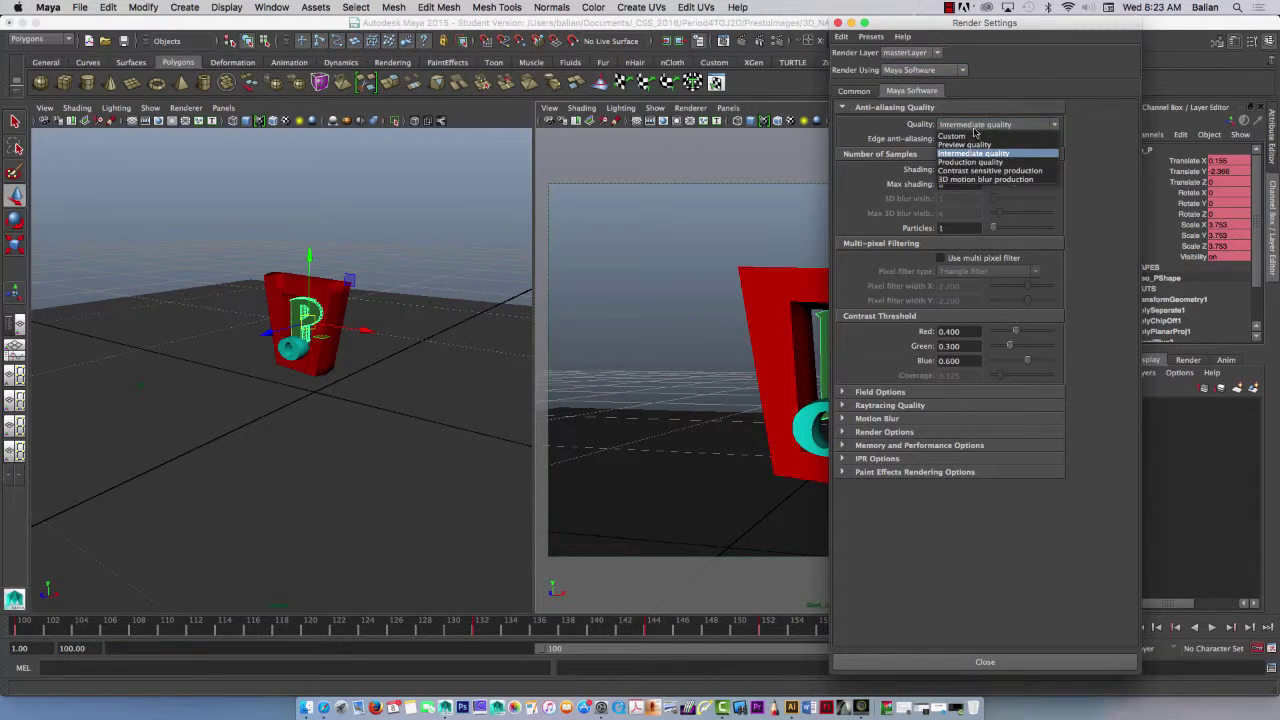
left_click(970, 162)
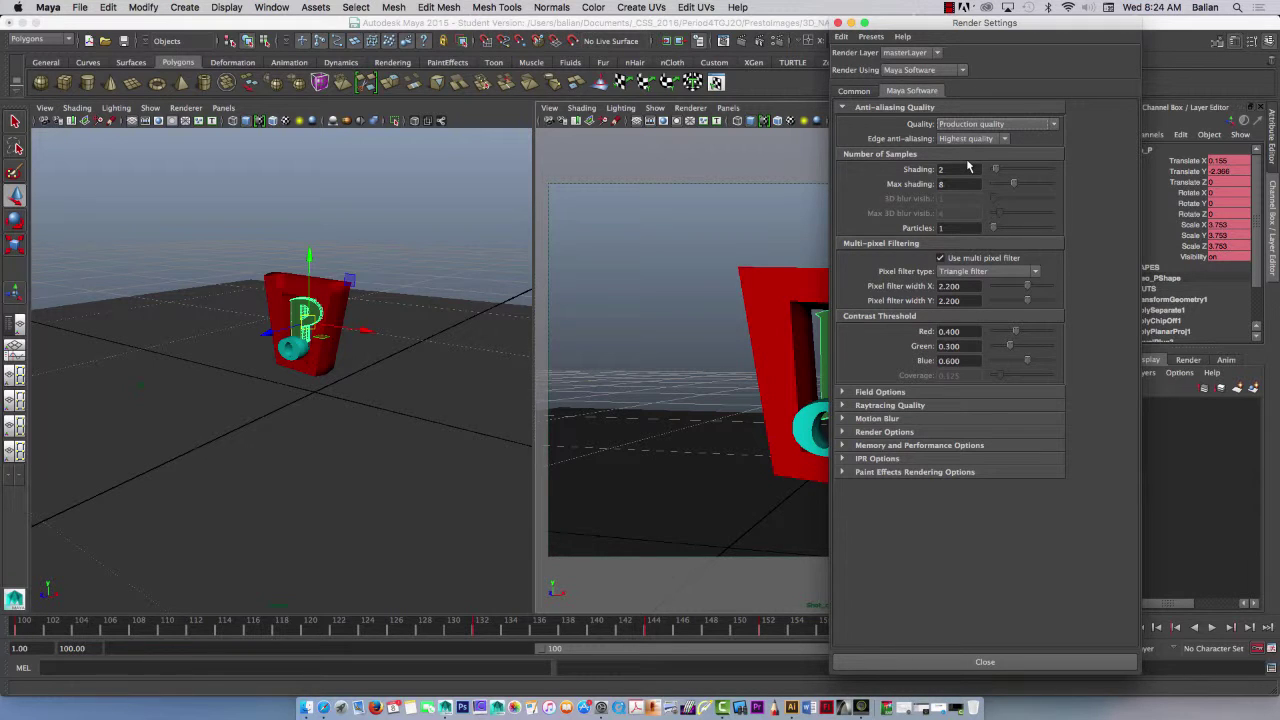
left_click(850, 23)
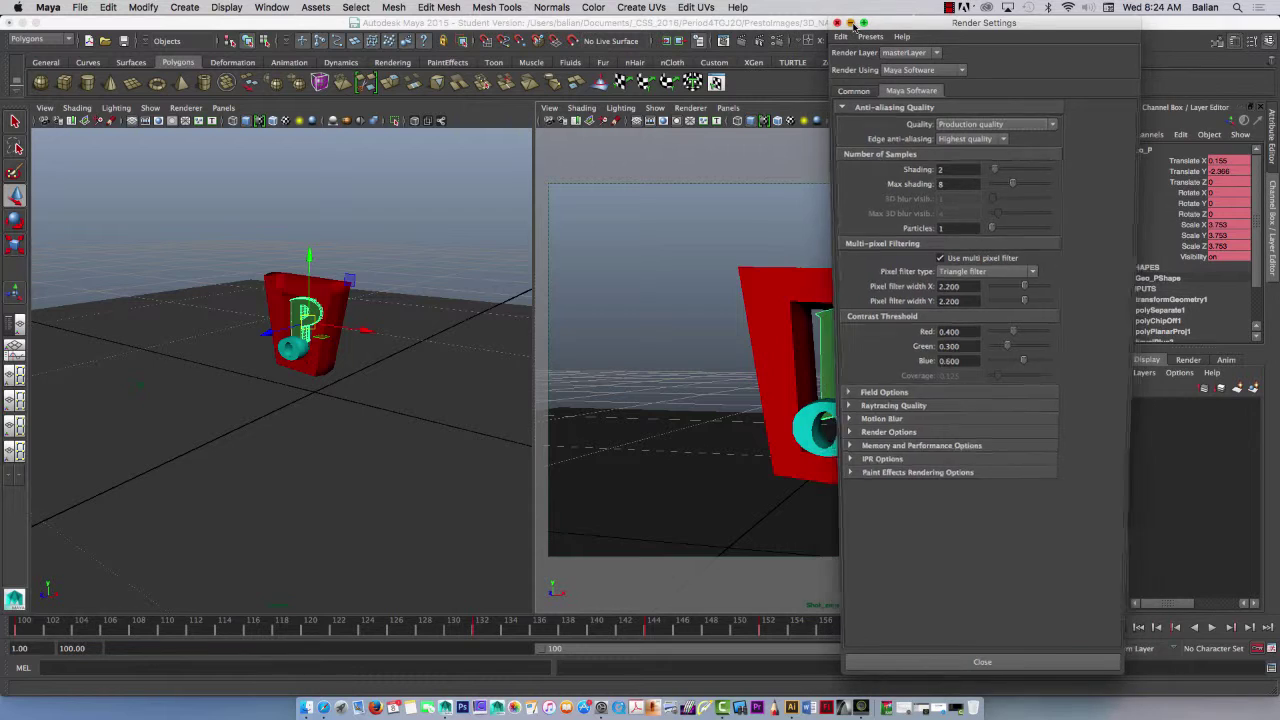
Step: Render frame 173 through Shot_cam, and shrink and reposition the Render View window over the workspace
left_click(767, 203)
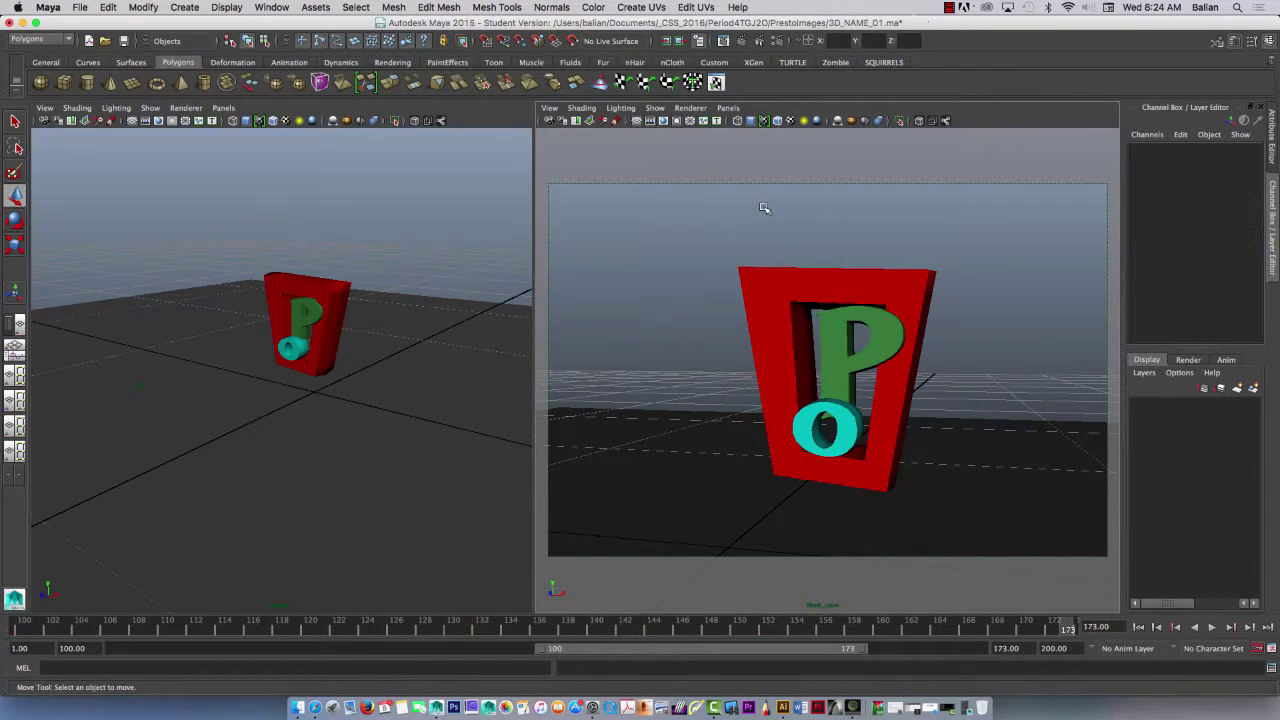
left_click(742, 42)
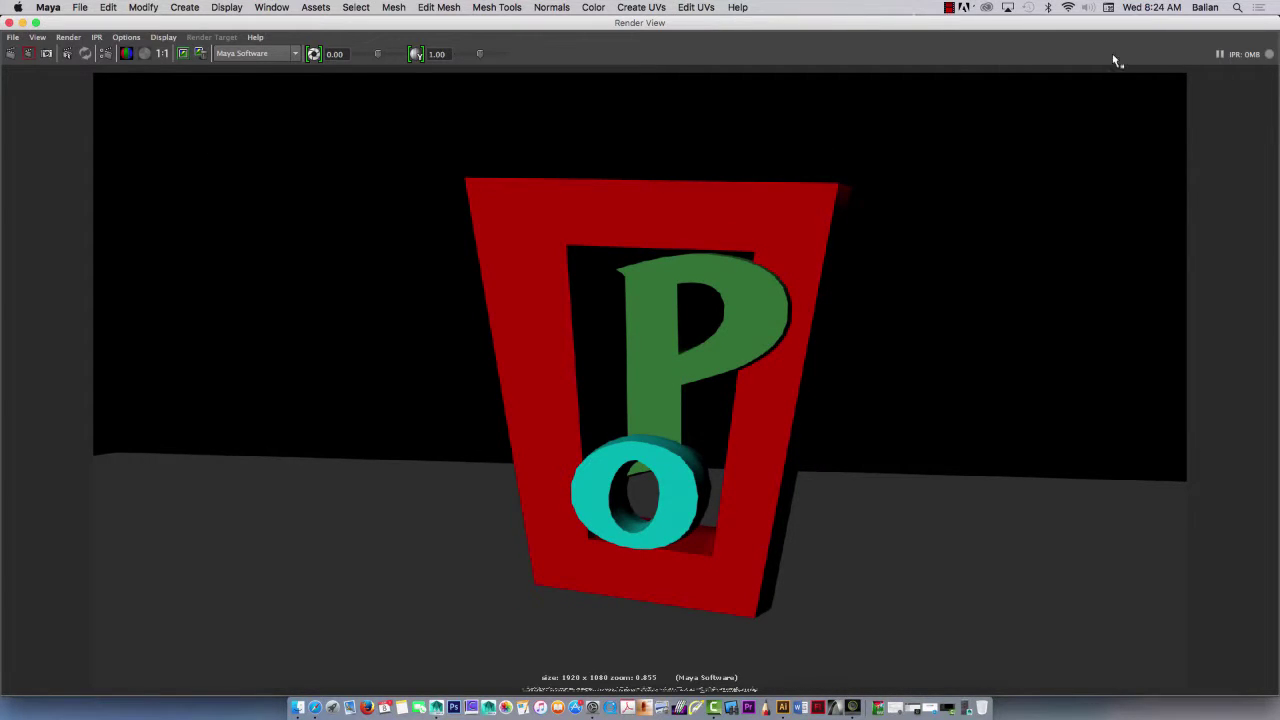
left_click_drag(1276, 694, 772, 500)
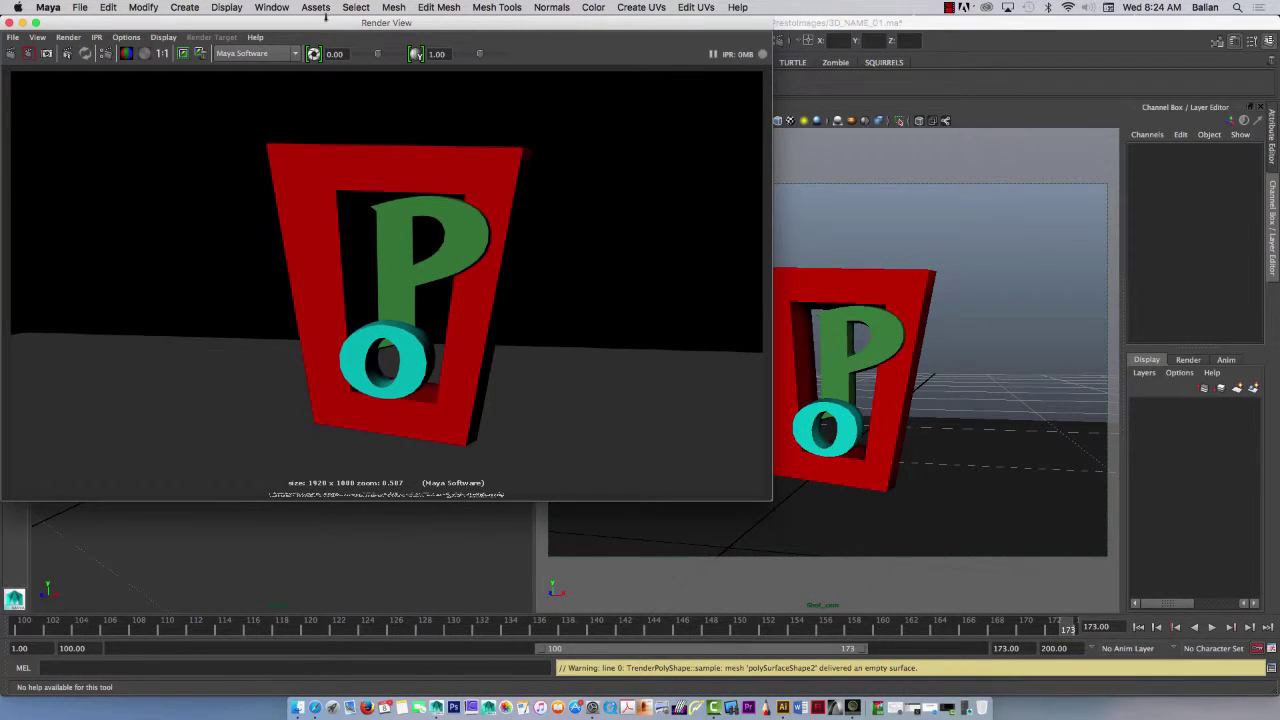
left_click_drag(321, 20, 485, 6)
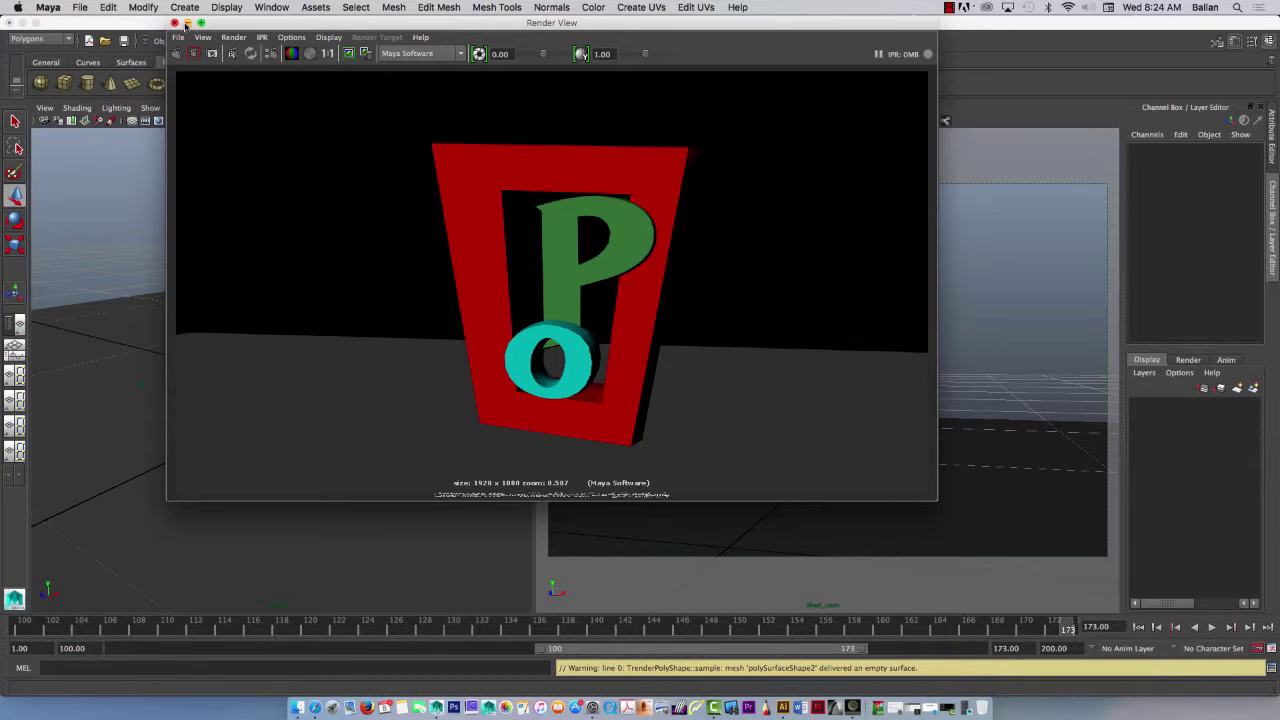
Step: Save the rendered image to the Desktop as a JPEG named TestSHOT, and close the Render View
left_click(179, 38)
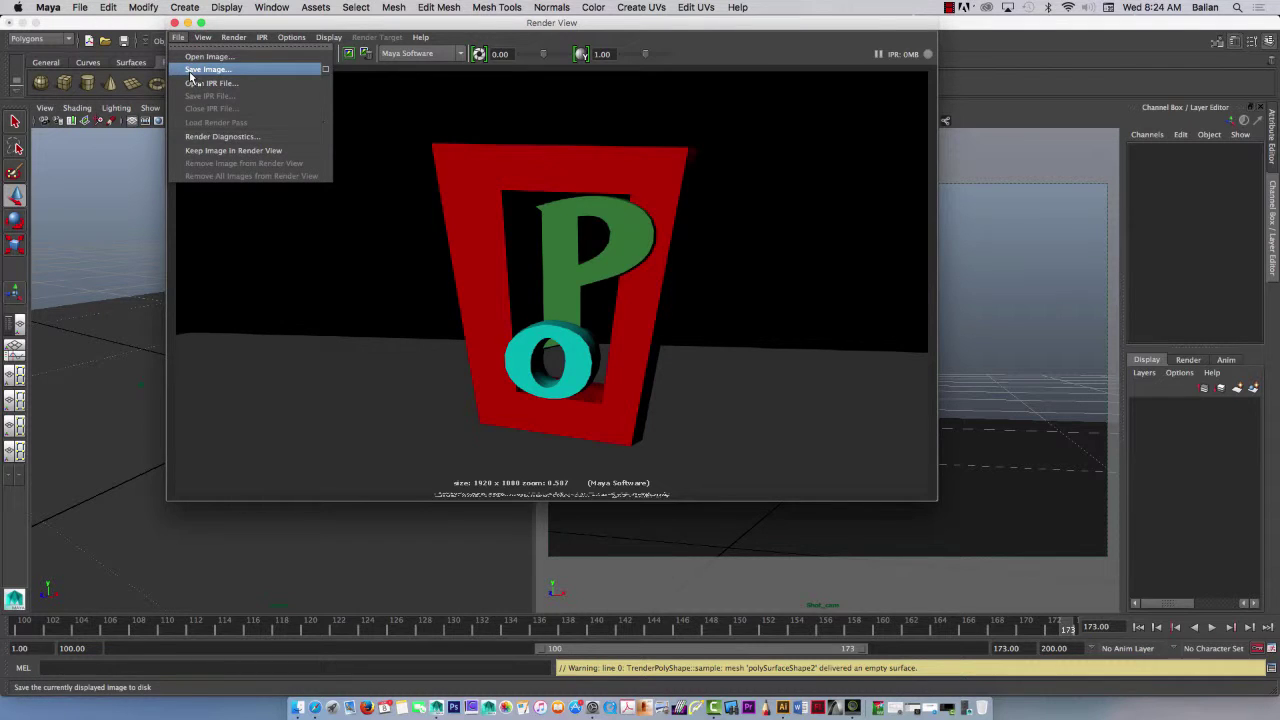
left_click(190, 70)
left_click(248, 133)
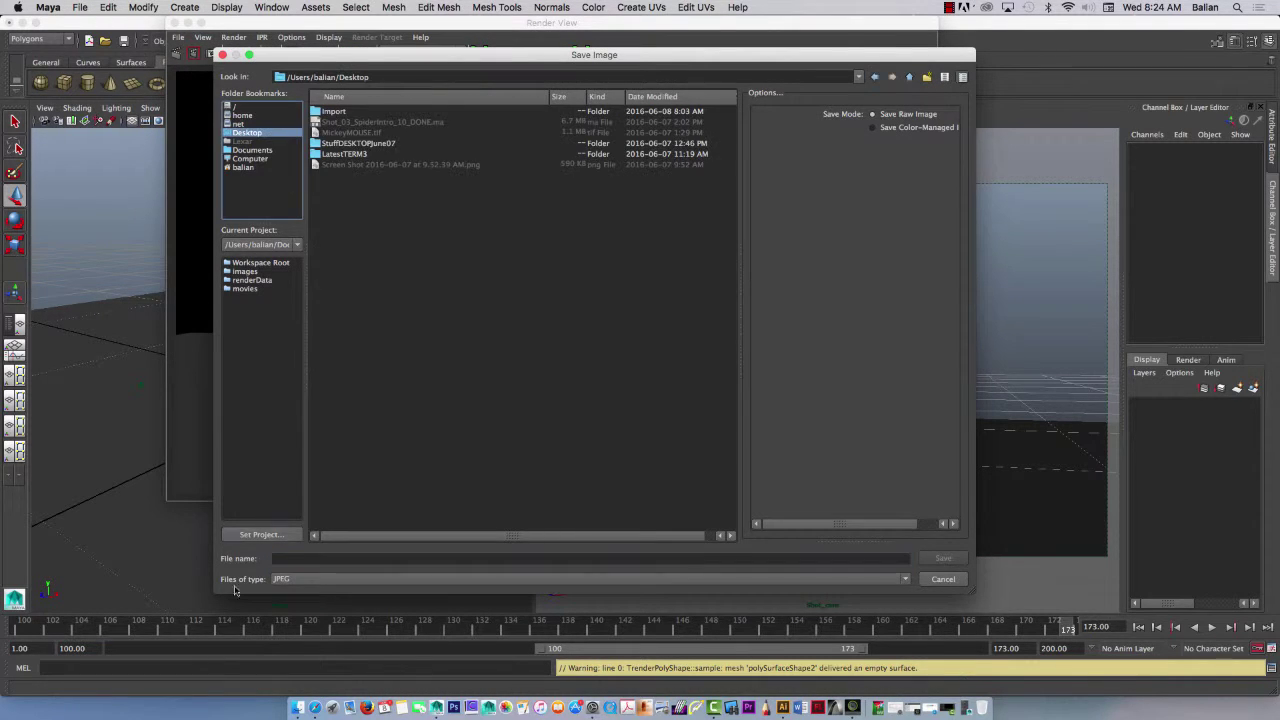
type("TestSHOT1")
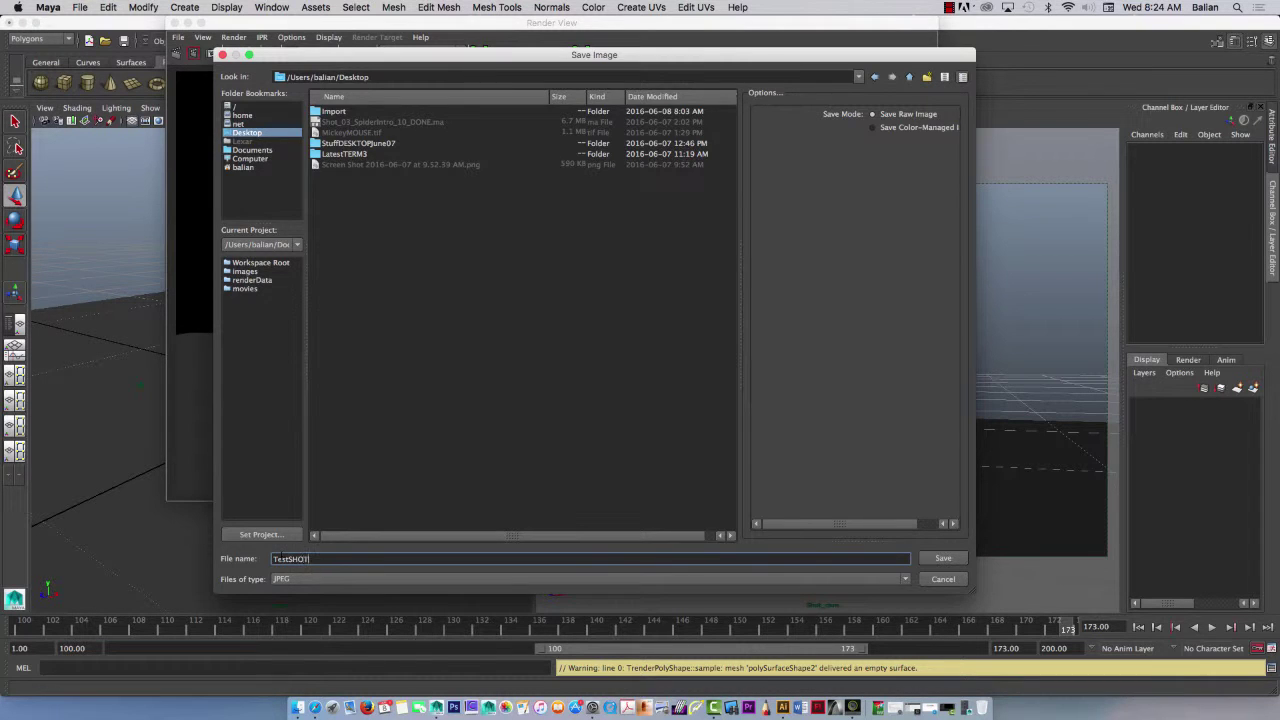
key("Return")
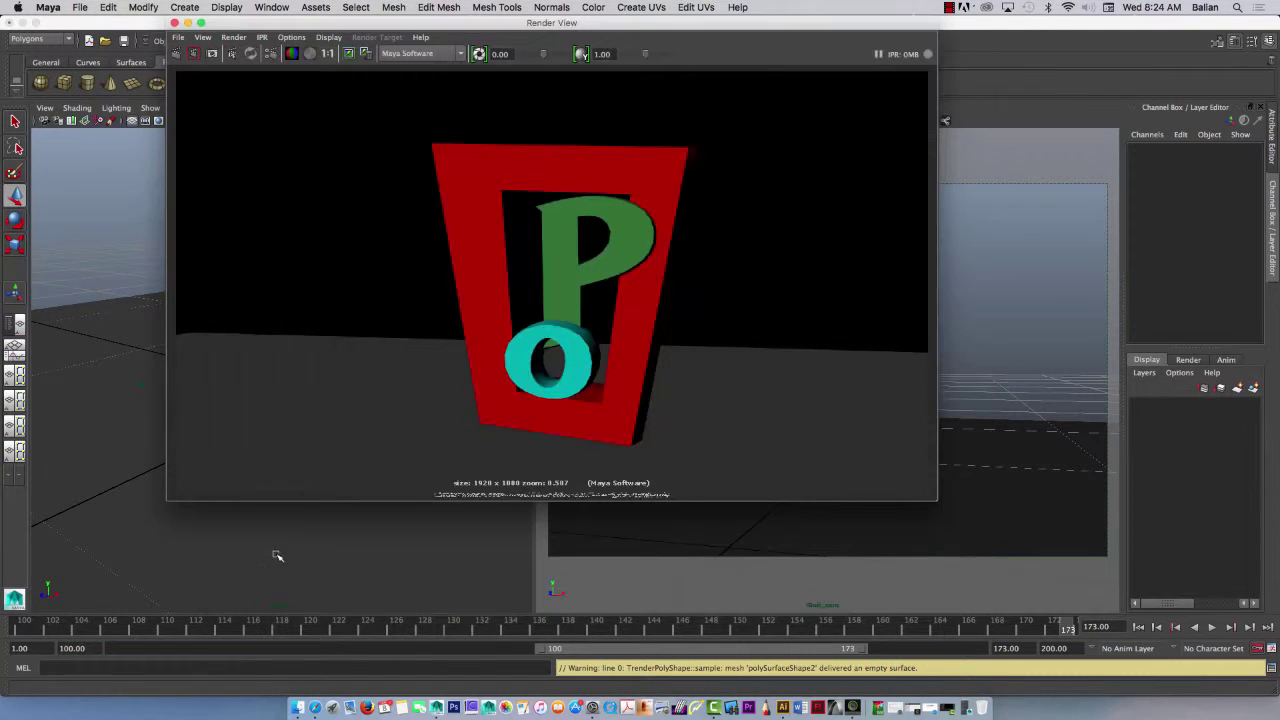
left_click(174, 22)
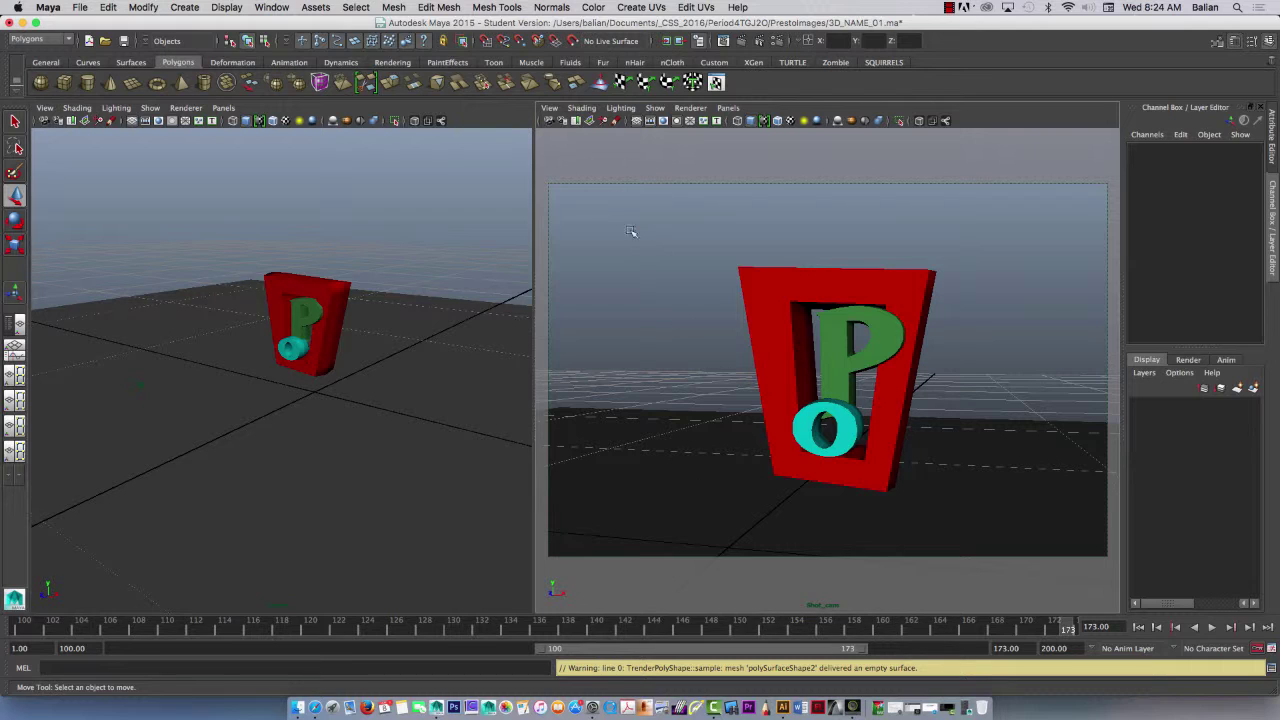
Step: Hide the grid in the Shot_cam view and set the playblast to avfoundation format, H.264 encoding and the display size from the render settings
left_click(637, 121)
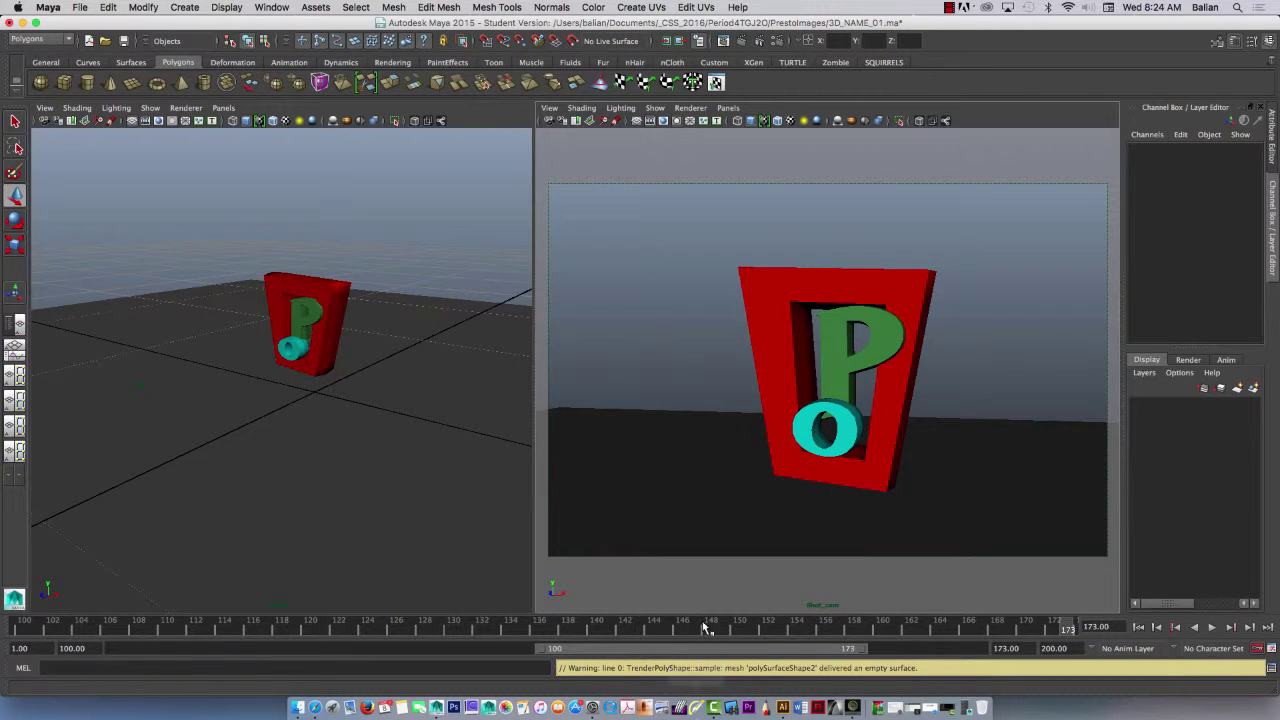
right_click_drag(706, 628, 828, 622)
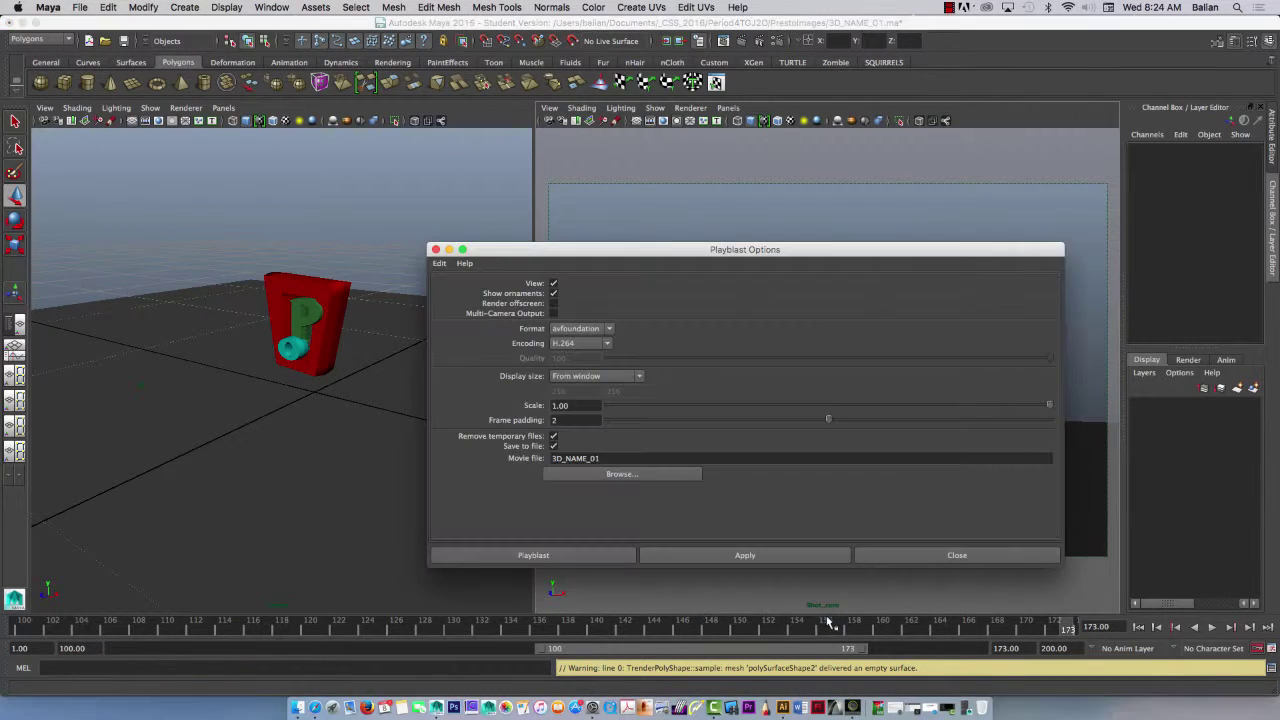
left_click(575, 329)
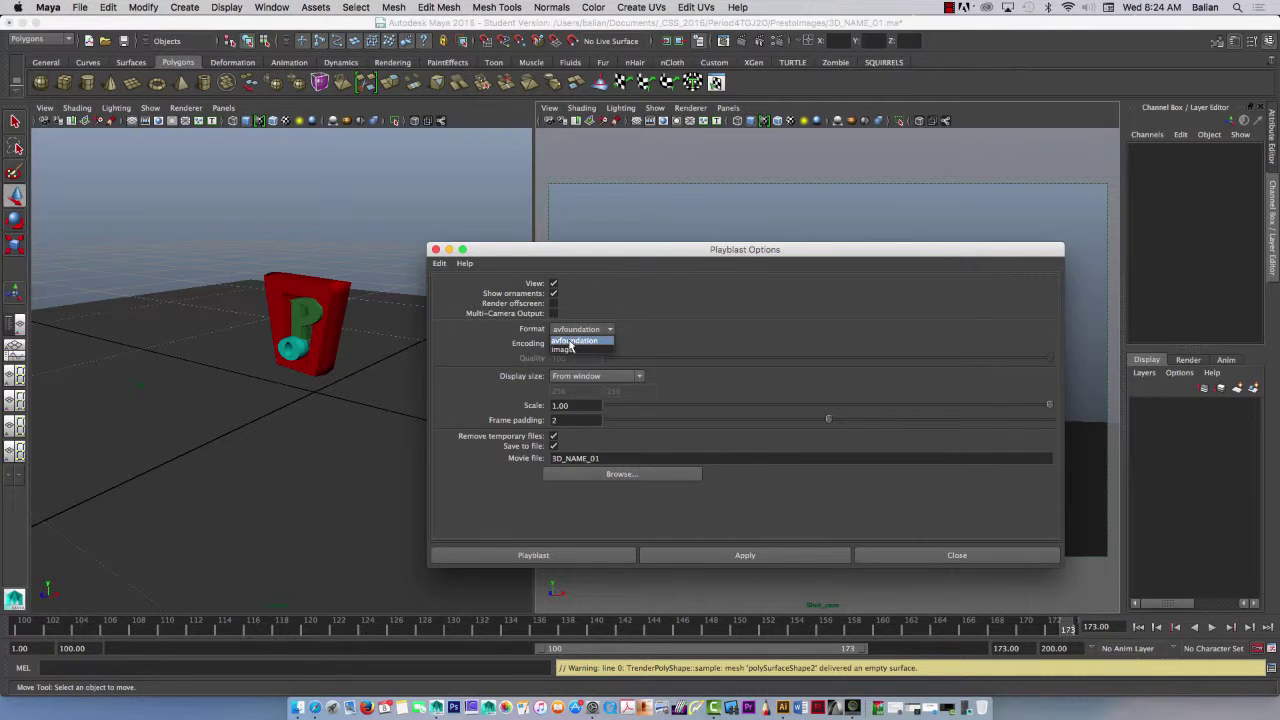
left_click(567, 342)
left_click(582, 343)
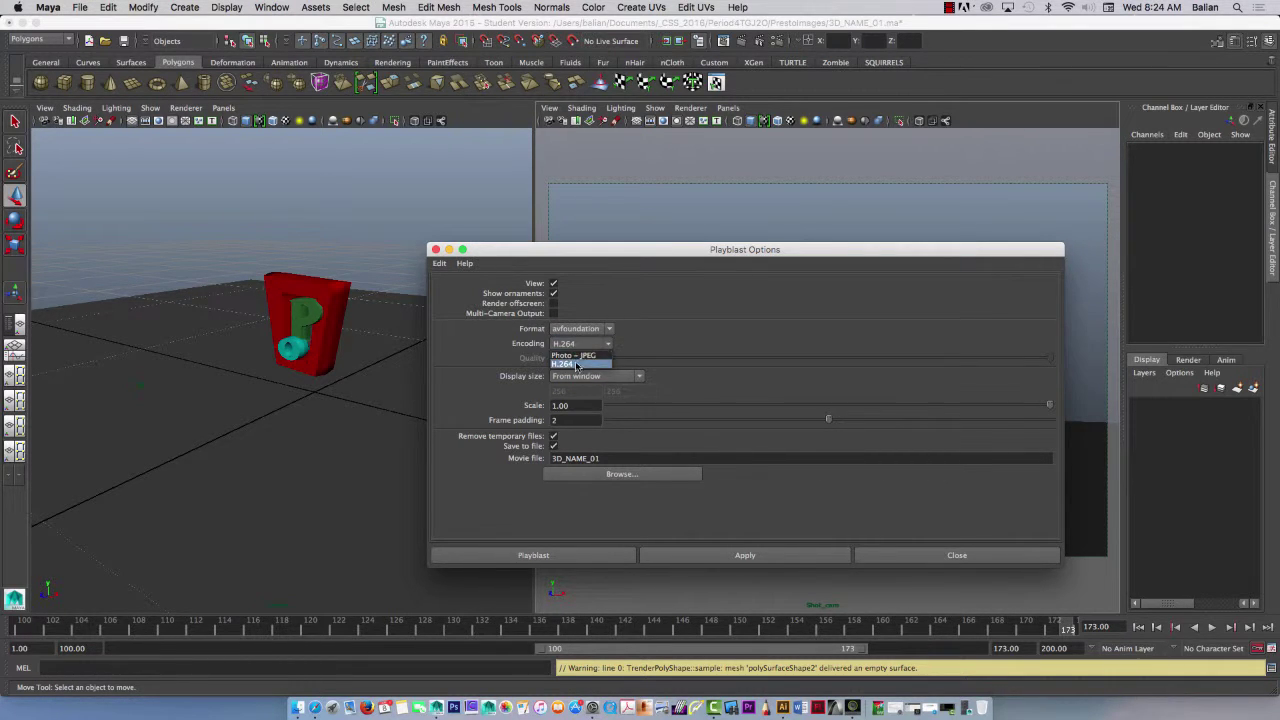
left_click(576, 364)
left_click(587, 377)
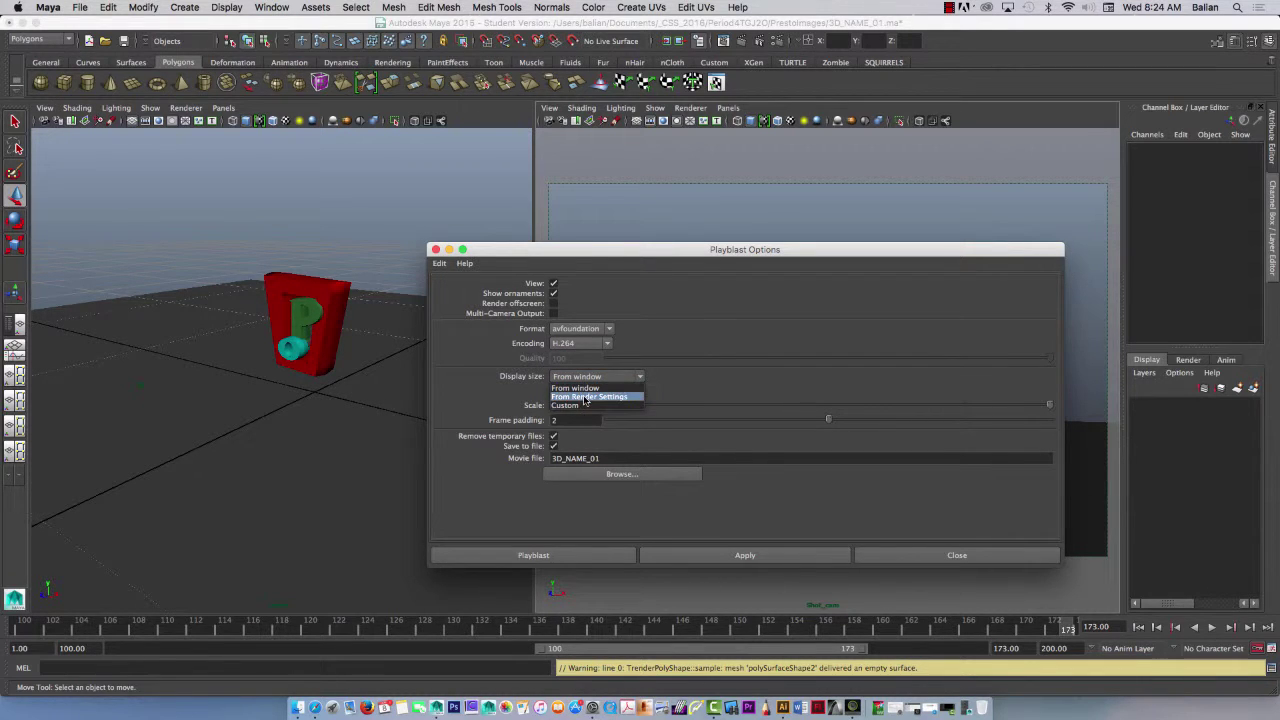
left_click(585, 396)
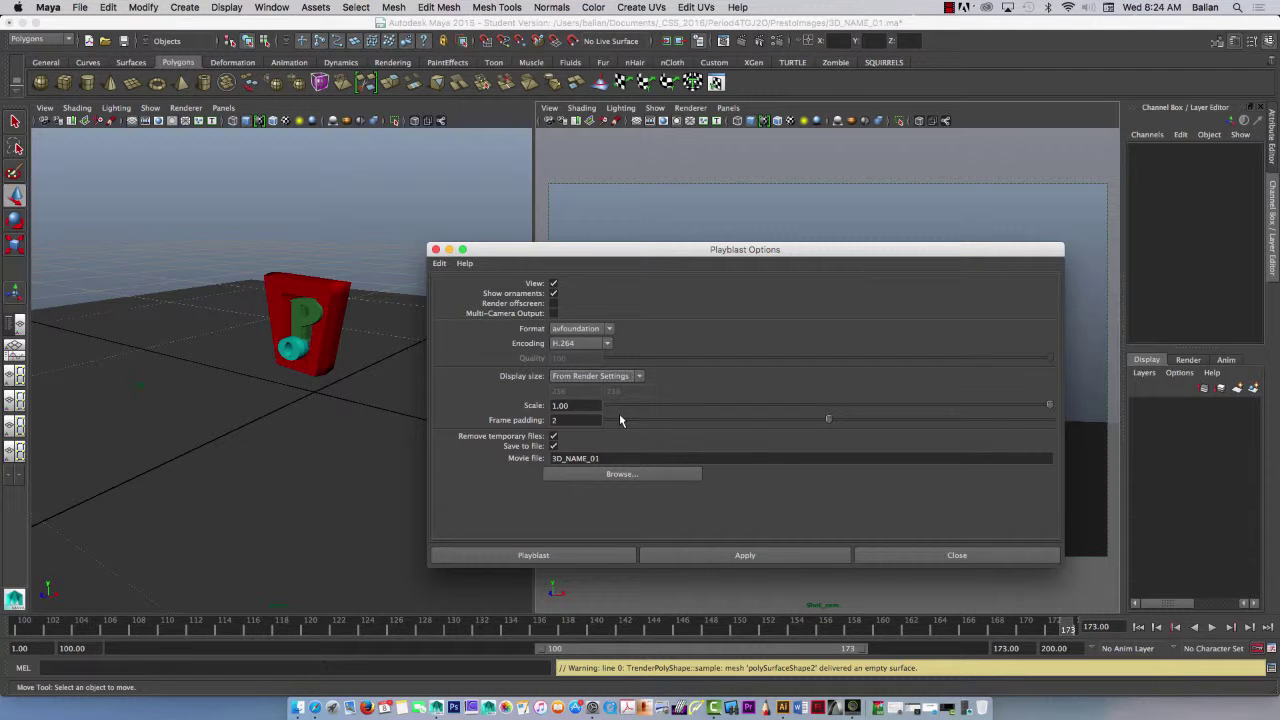
Step: Set the playblast's movie file to TestTPYE_01 on the Desktop and generate the playblast
left_click(614, 475)
left_click(245, 133)
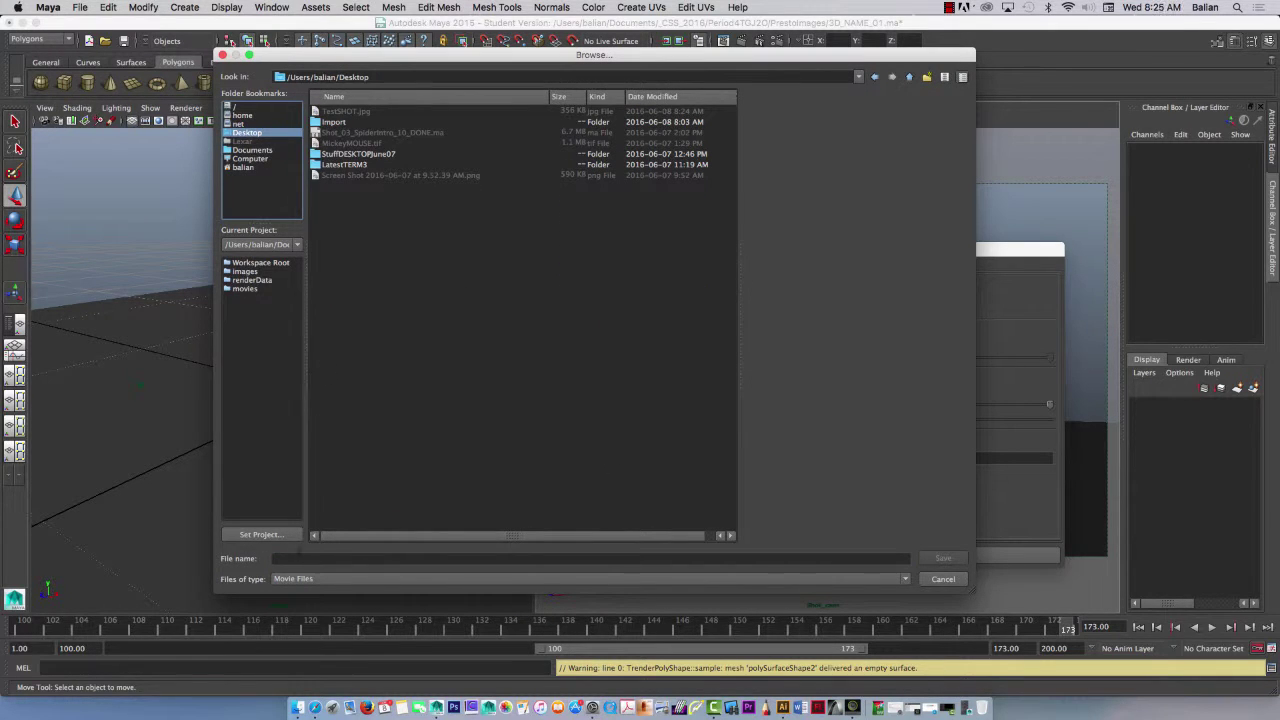
left_click(300, 558)
type("Tes")
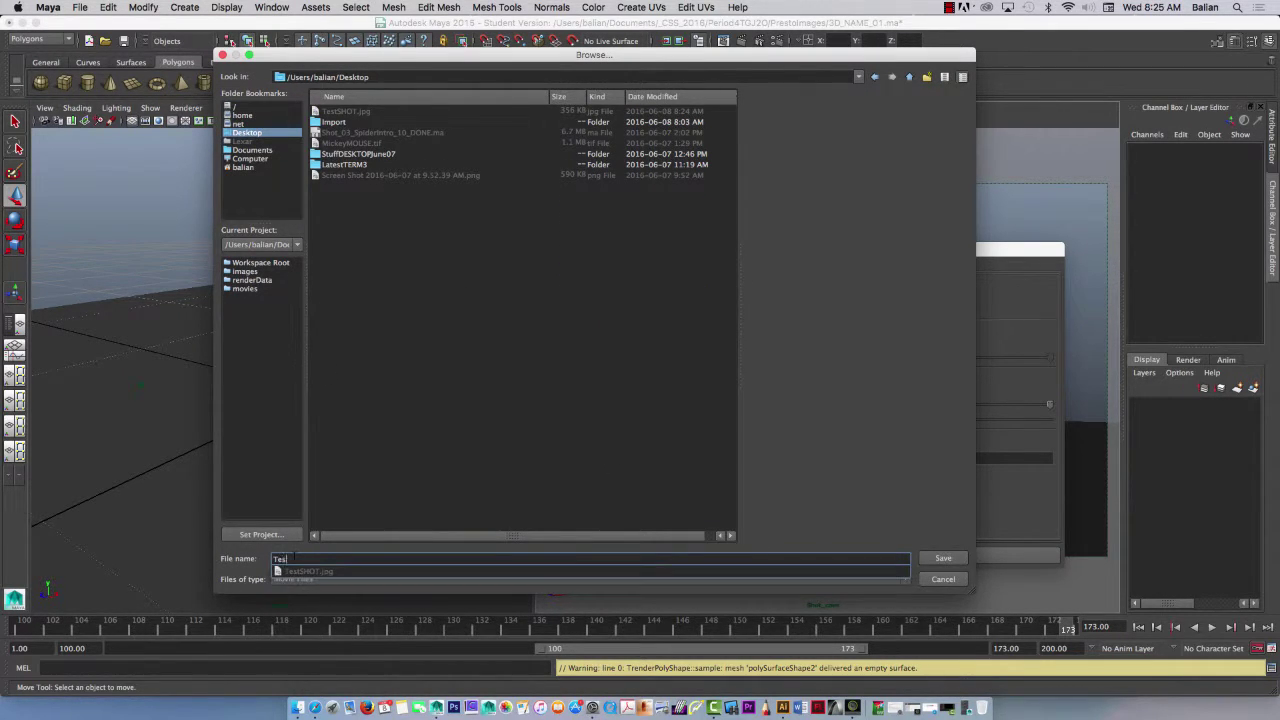
type("t1")
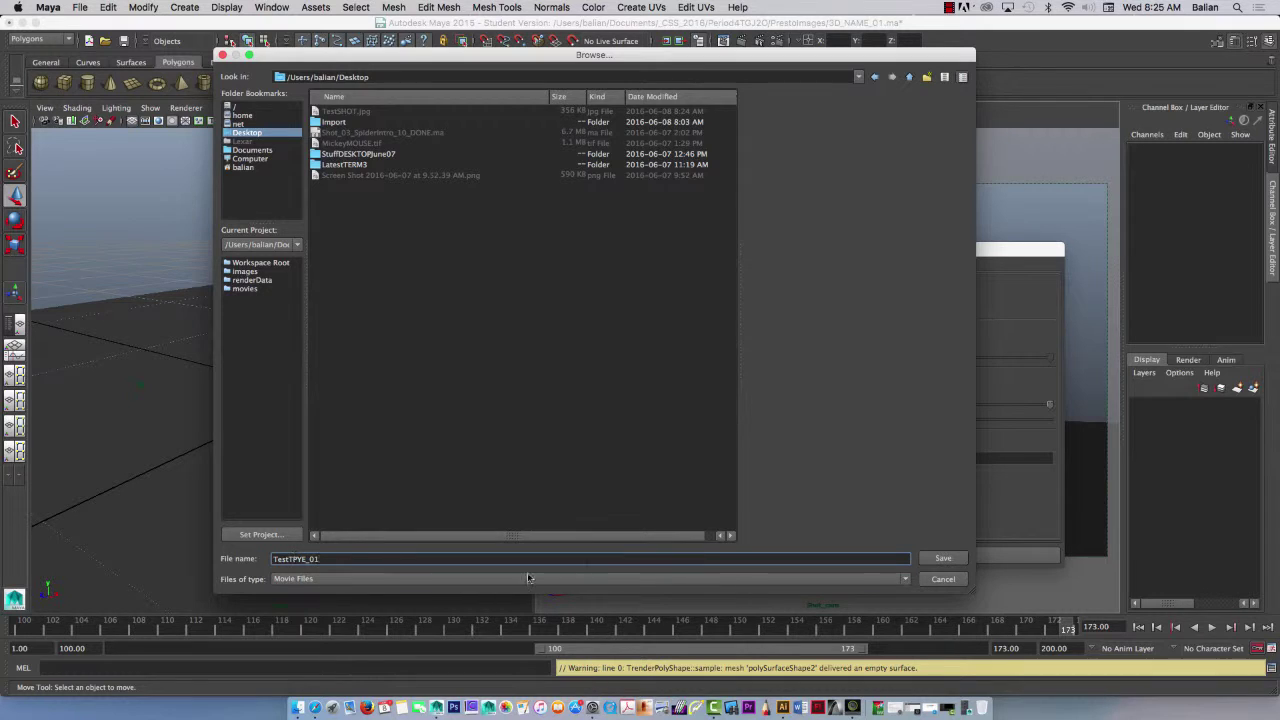
left_click(943, 558)
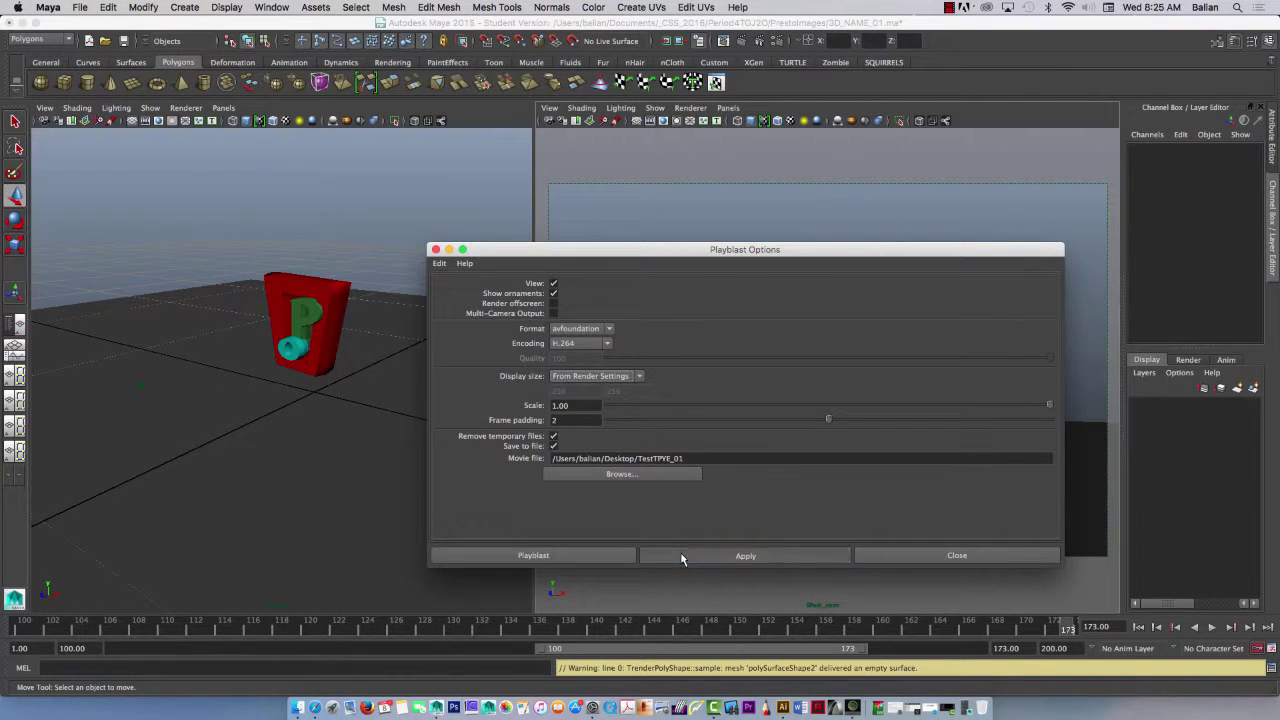
left_click(681, 556)
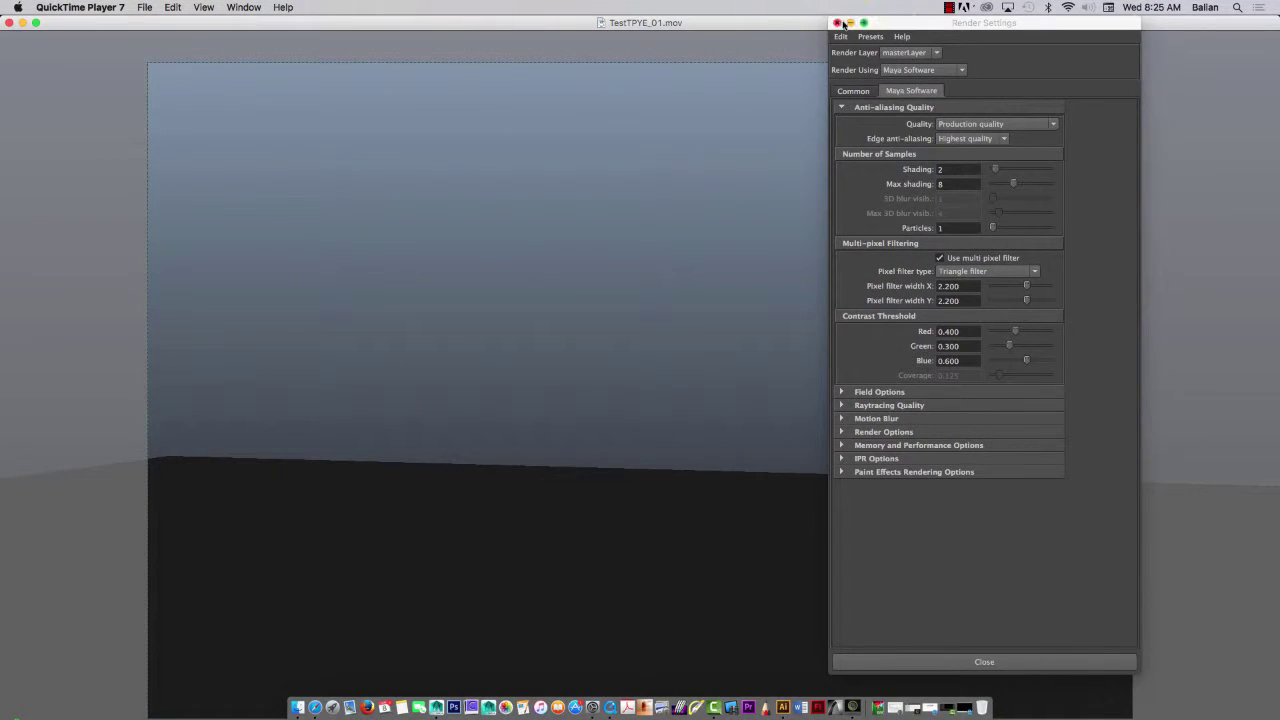
Step: Put the Render Settings away, play TestTPYE_01.mov fitted to the screen in QuickTime Player, and close the open movies
left_click(850, 23)
key("super+3")
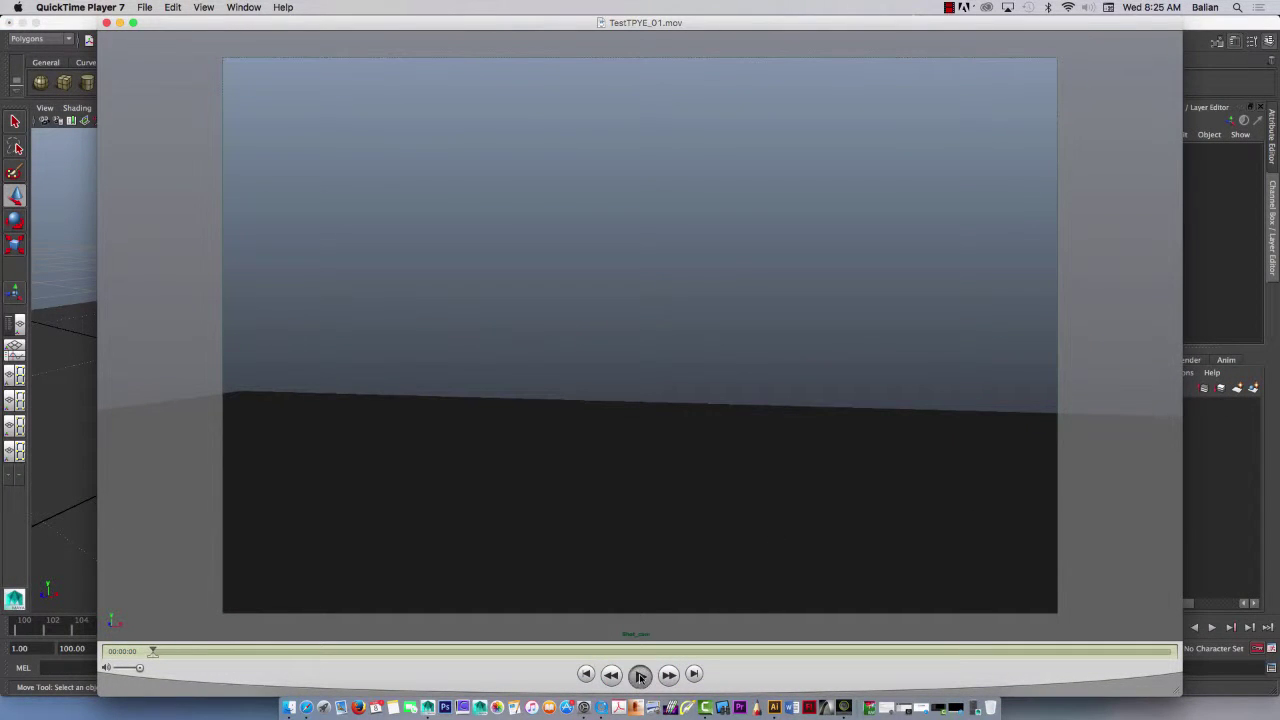
left_click(640, 676)
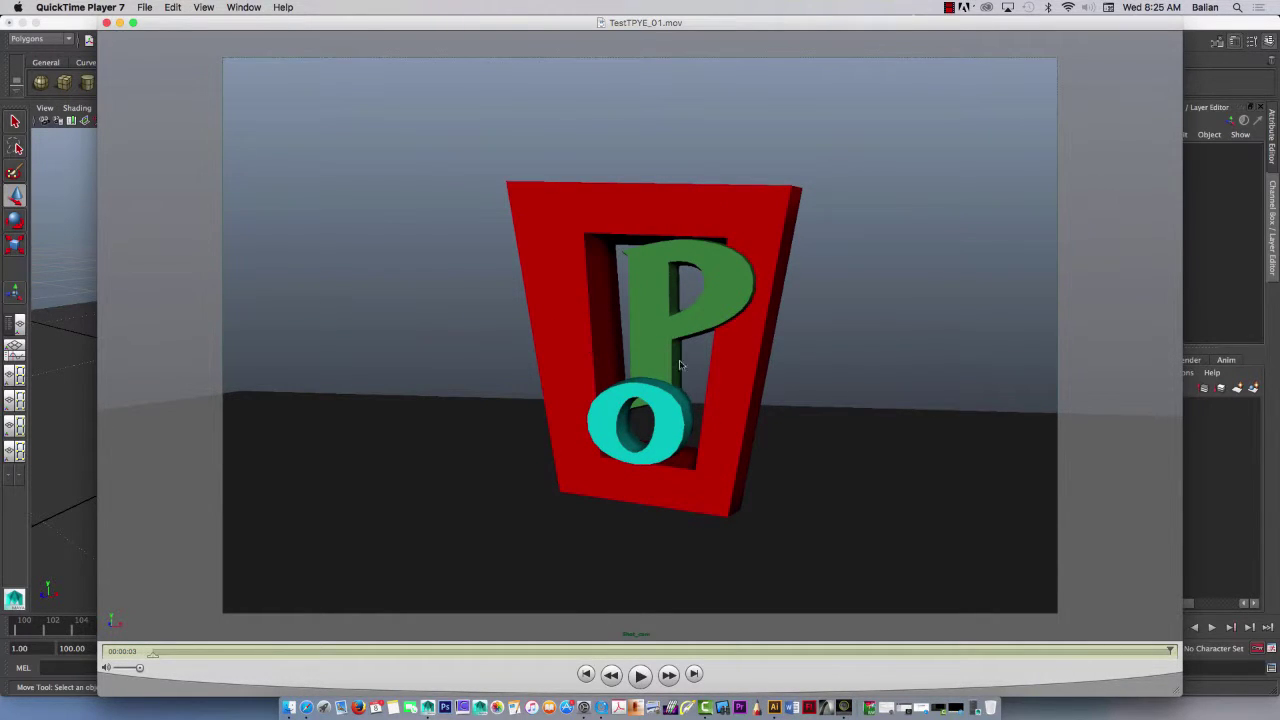
left_click(106, 22)
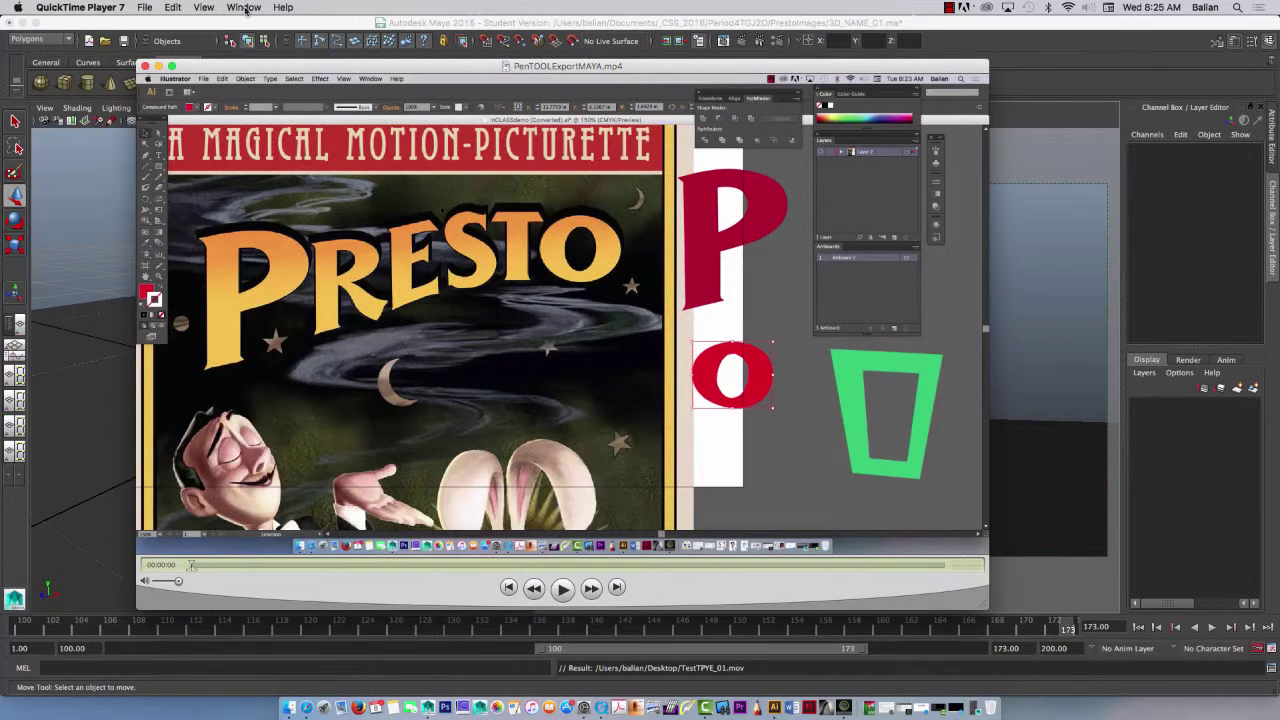
left_click(144, 66)
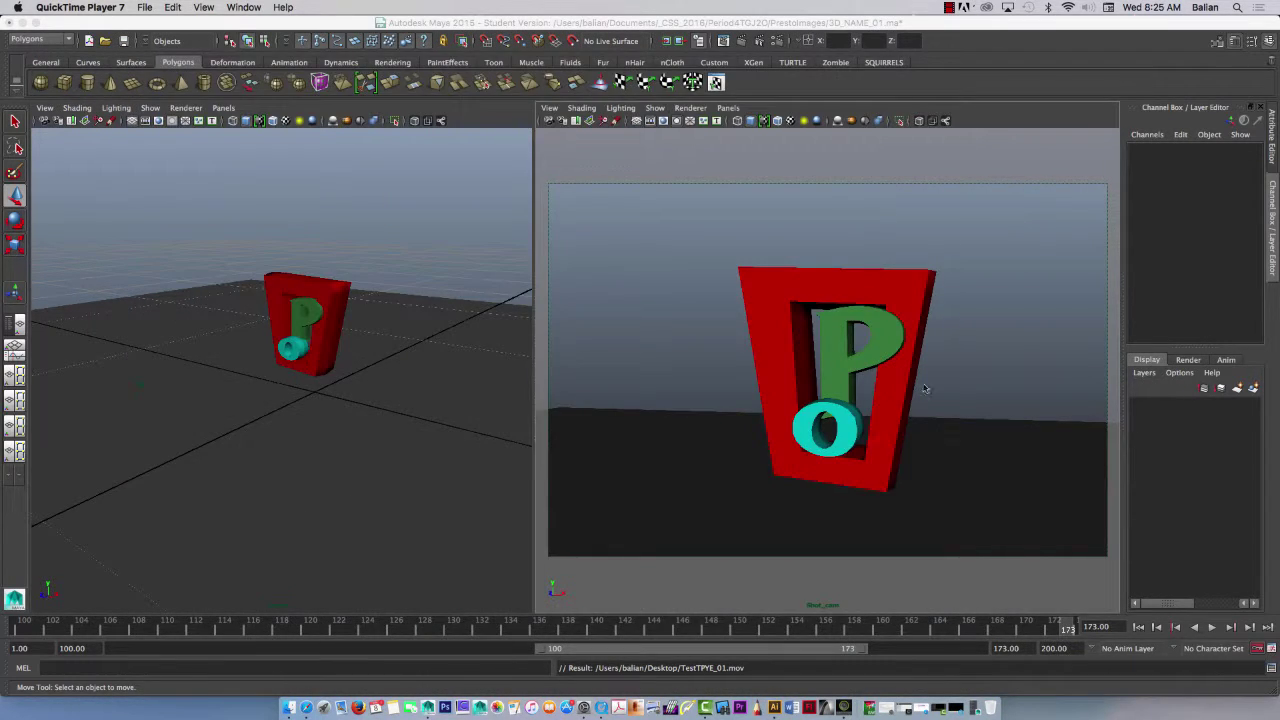
Step: At frame 170, shift the letter O sideways within the red frame to a Translate X of about -0.13
left_click(849, 443)
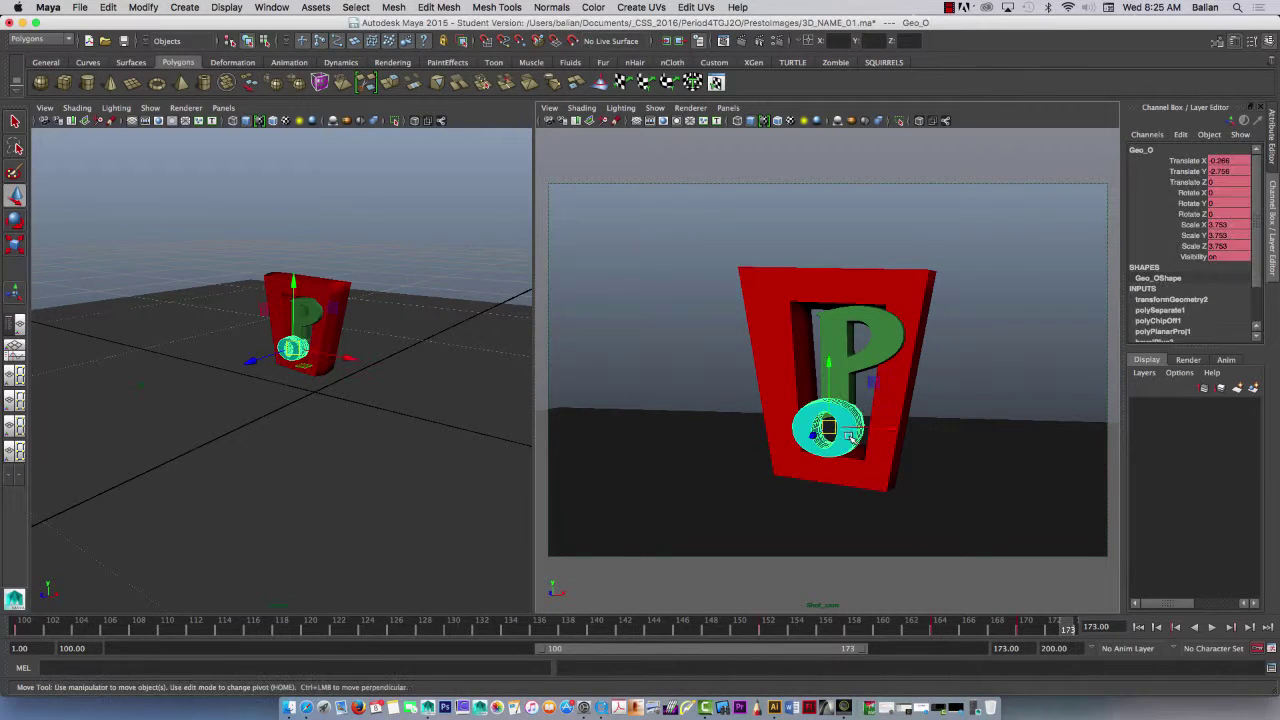
left_click(938, 628)
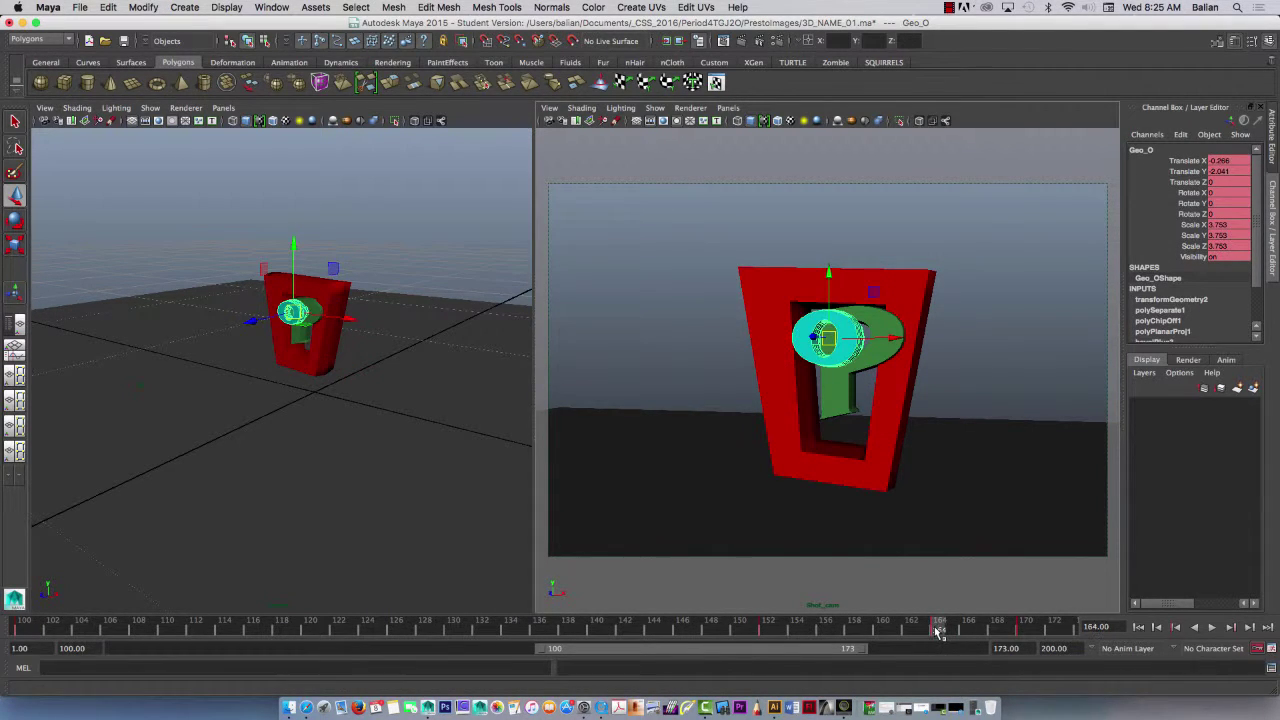
left_click(1025, 628)
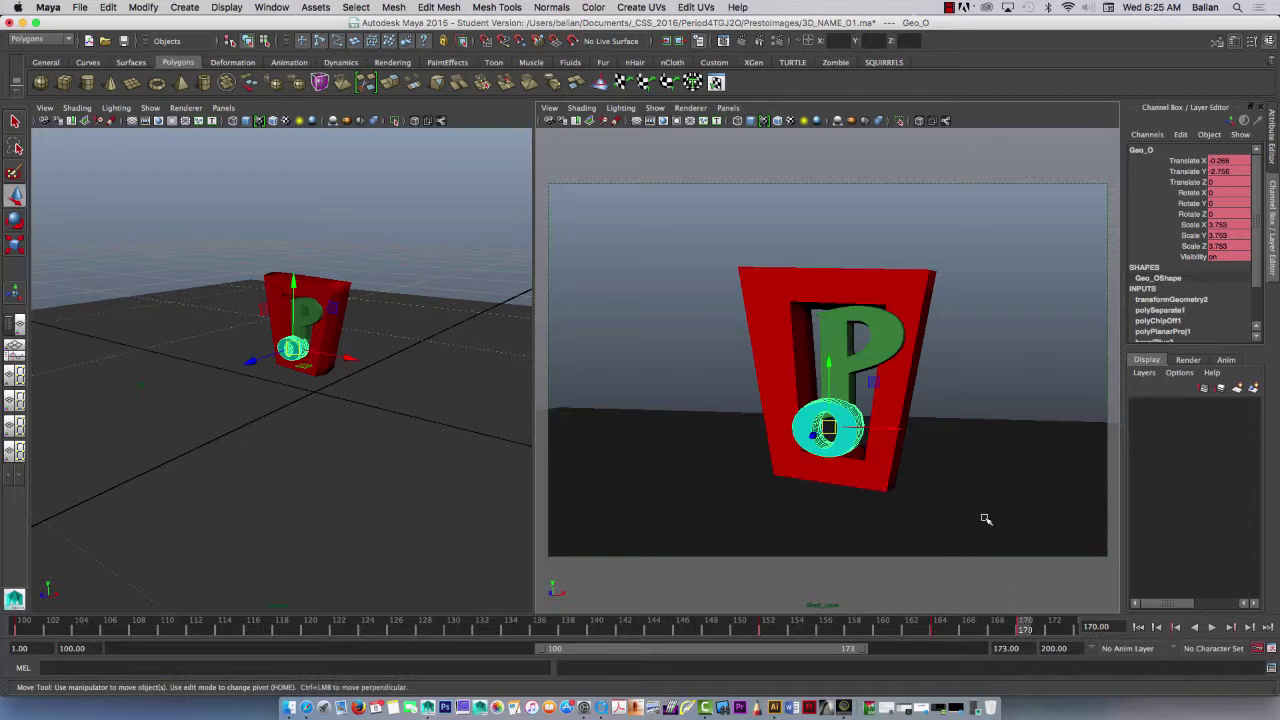
left_click_drag(882, 428, 900, 428)
Step: At frame 152, shift the letter P sideways toward the red frame's inner edge, to a Translate X of about -0.06
left_click(887, 334)
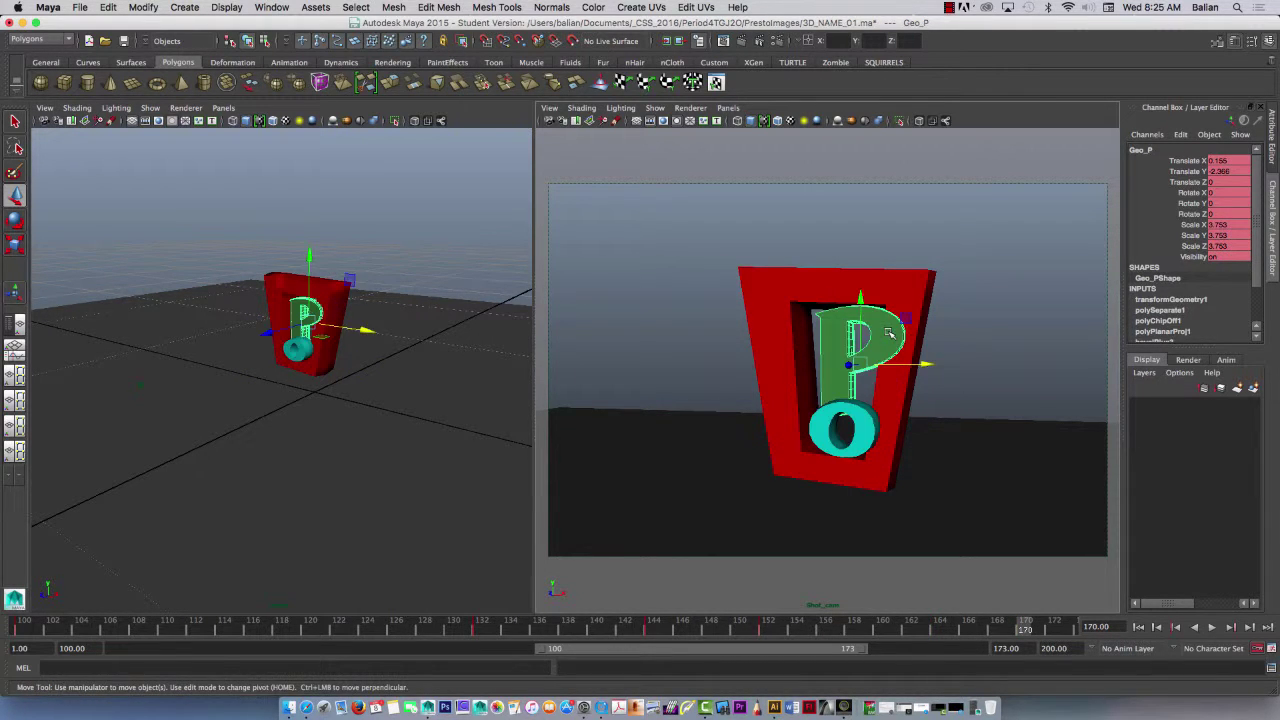
left_click(655, 634)
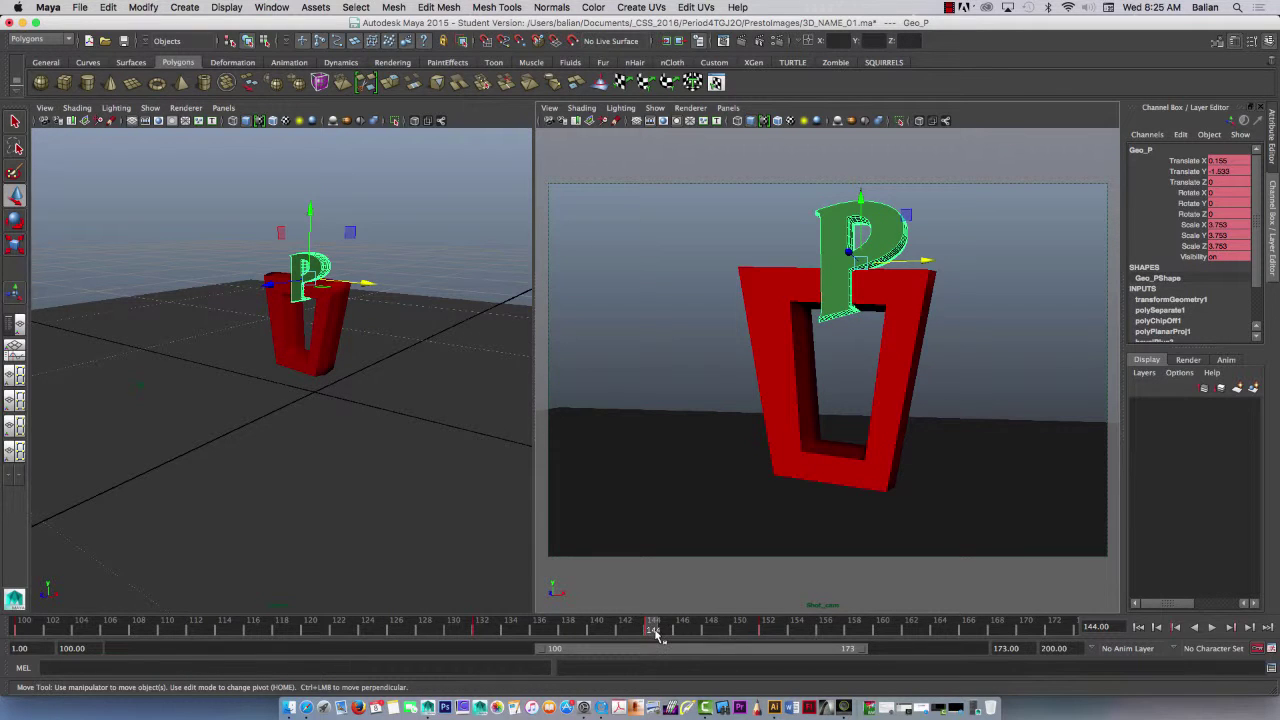
left_click(768, 630)
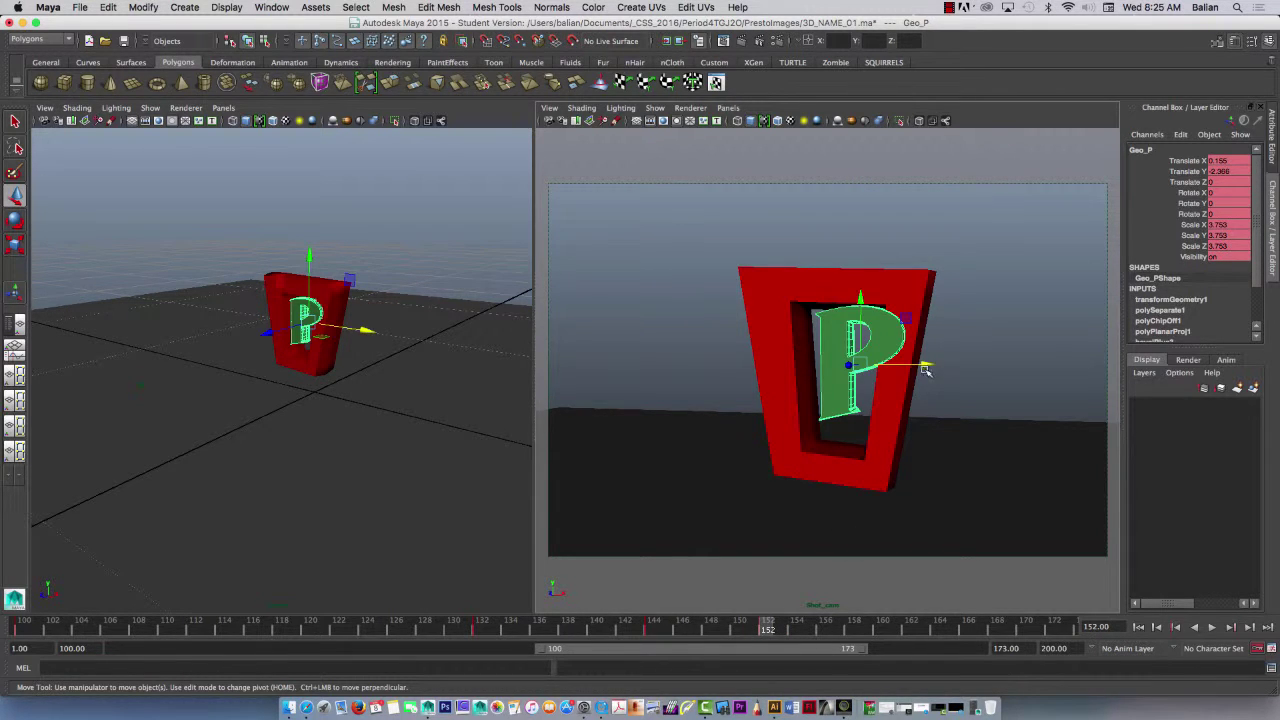
left_click_drag(926, 371, 902, 376)
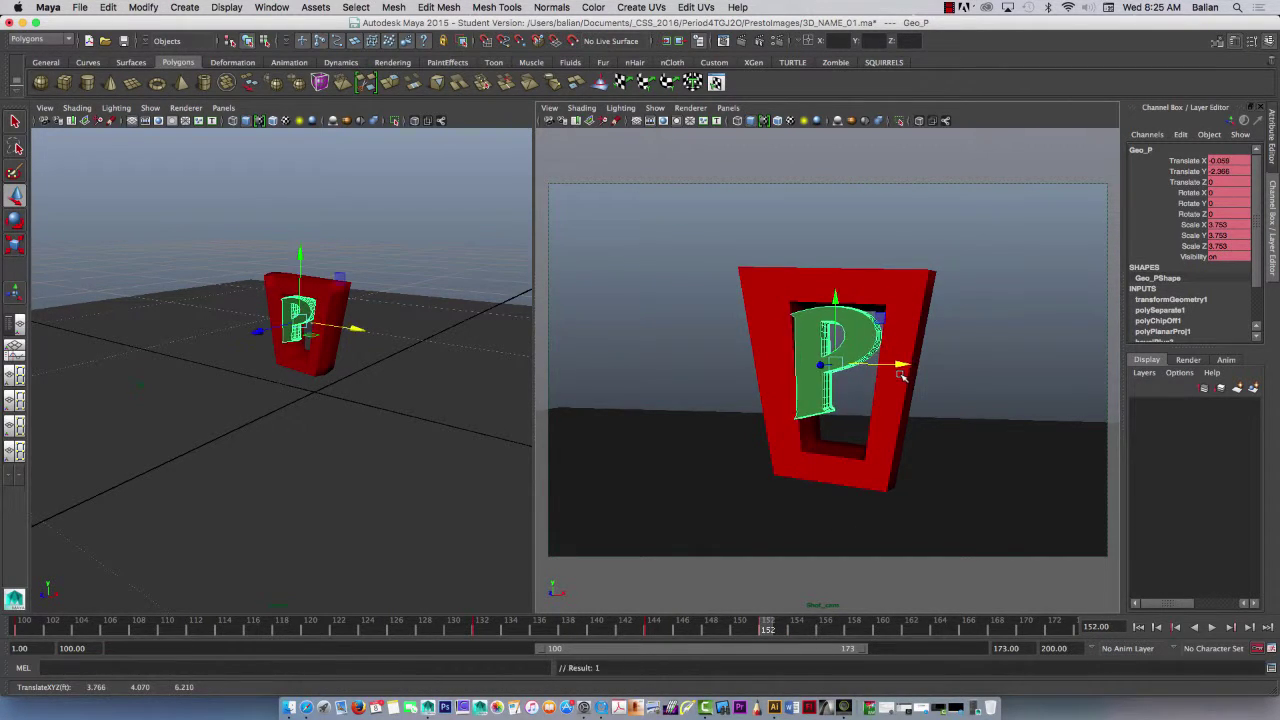
Step: Lower the letter P slightly inside the red frame at frame 152, to a Translate Y of about -2.45
left_click_drag(347, 380, 334, 371, "alt")
scroll(322, 332, "up", 6)
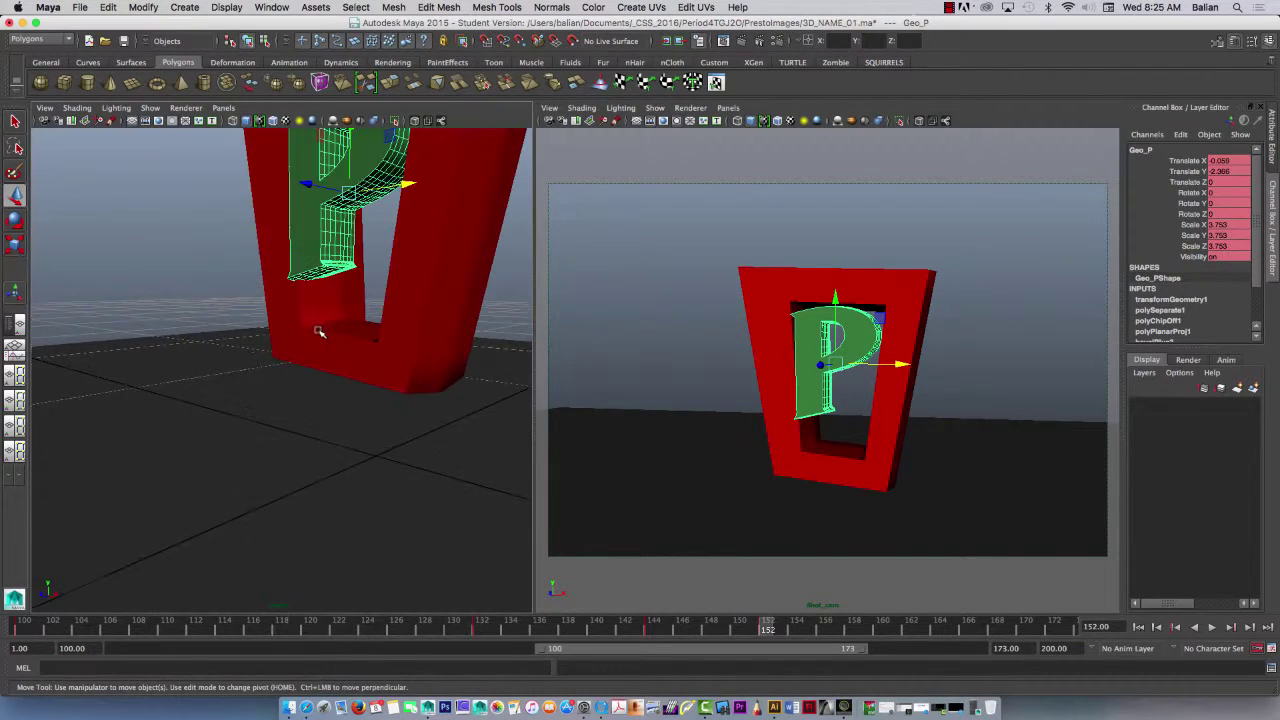
middle_click_drag(324, 298, 277, 443, "alt")
left_click_drag(277, 443, 303, 438, "alt")
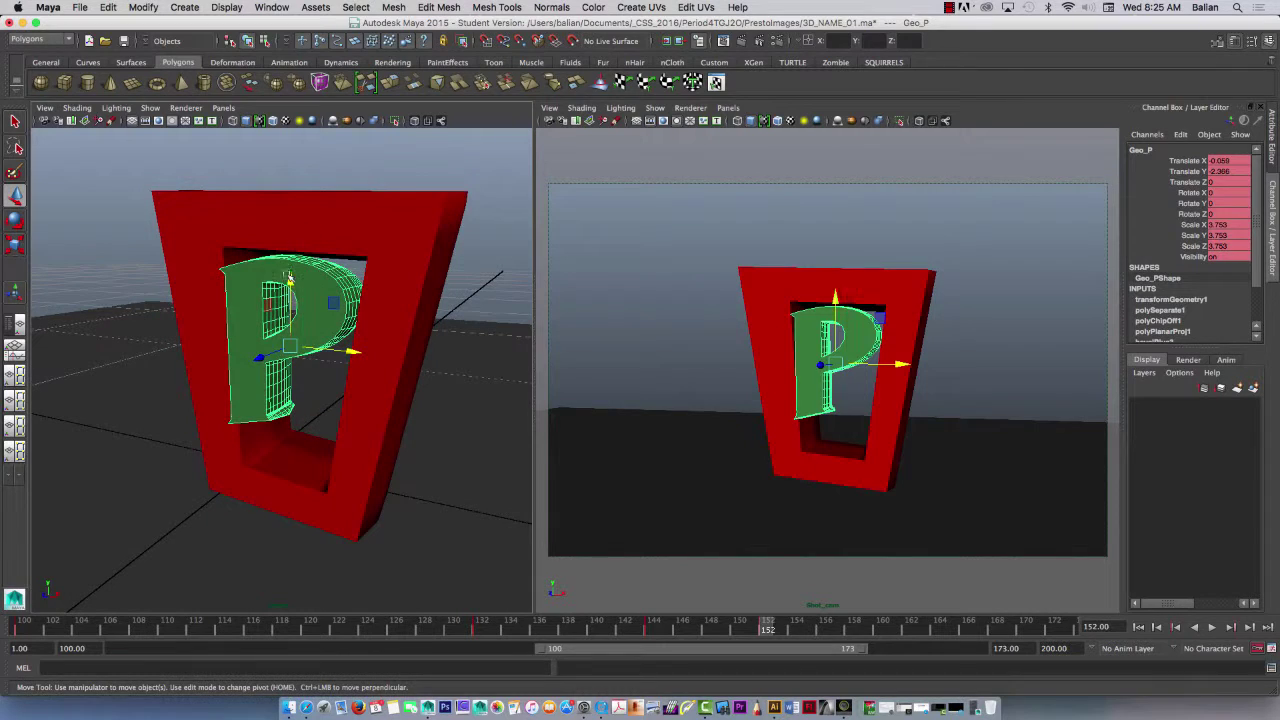
left_click_drag(291, 281, 290, 296)
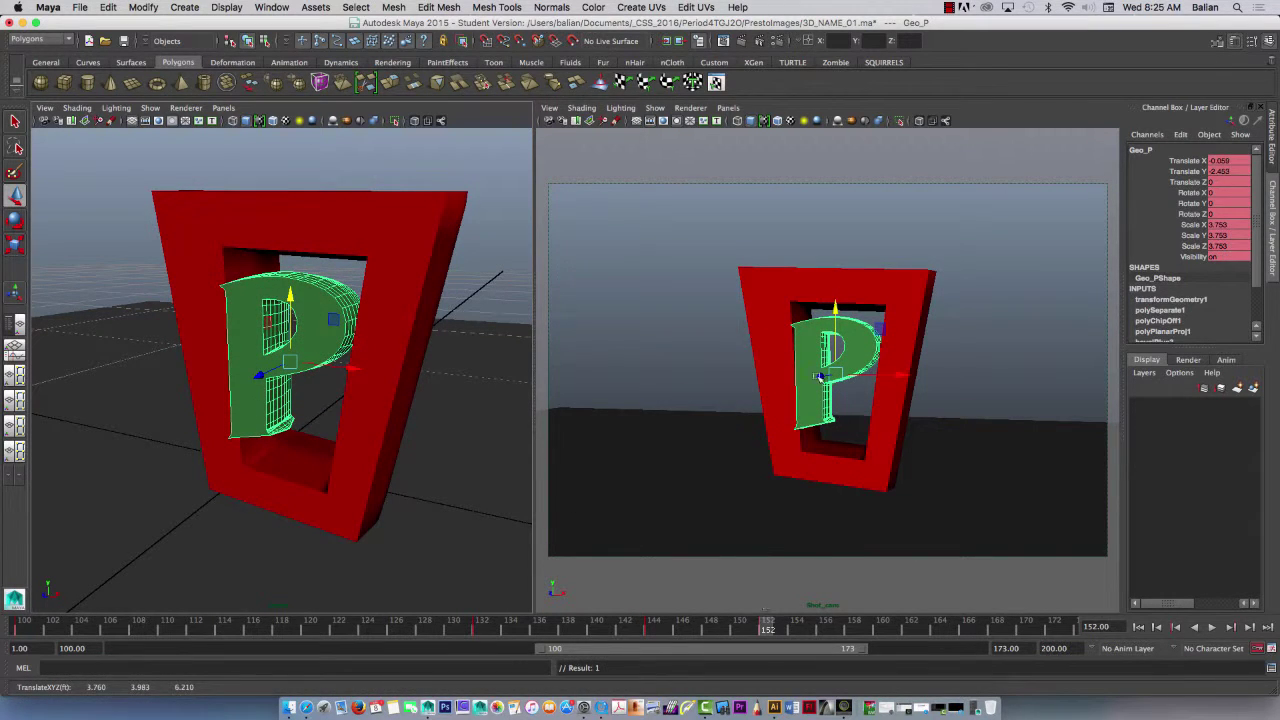
Step: At frame 172, raise the letter O to a Translate Y of about -2.62 and push it back to a Translate Z of about -0.08
left_click_drag(745, 626, 1050, 619)
left_click(276, 433)
left_click_drag(280, 436, 240, 402, "alt")
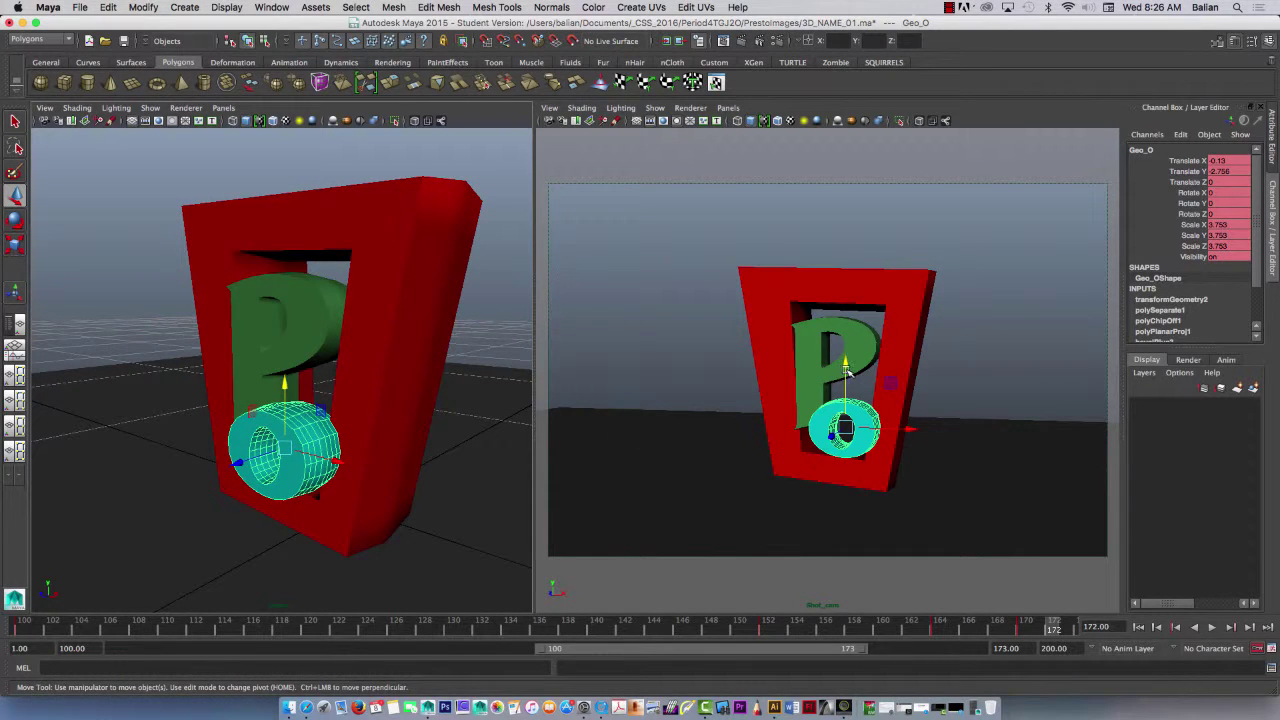
left_click_drag(860, 366, 858, 348)
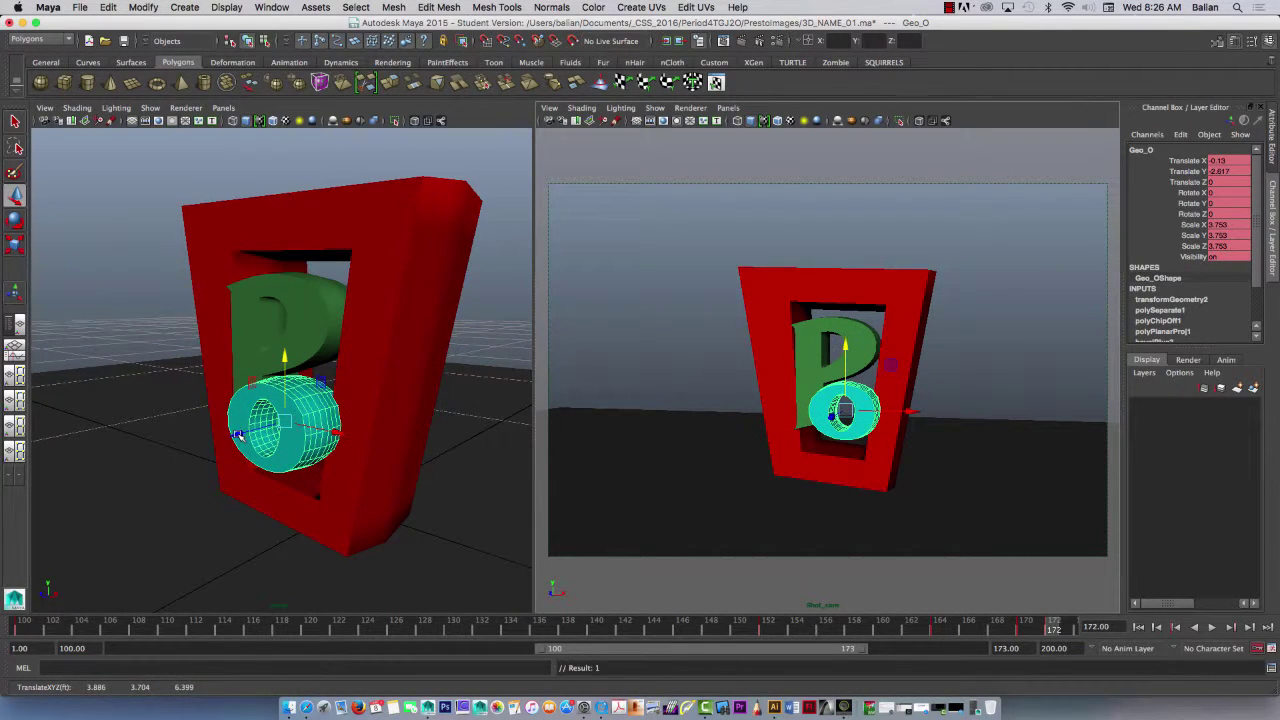
left_click_drag(239, 435, 229, 482)
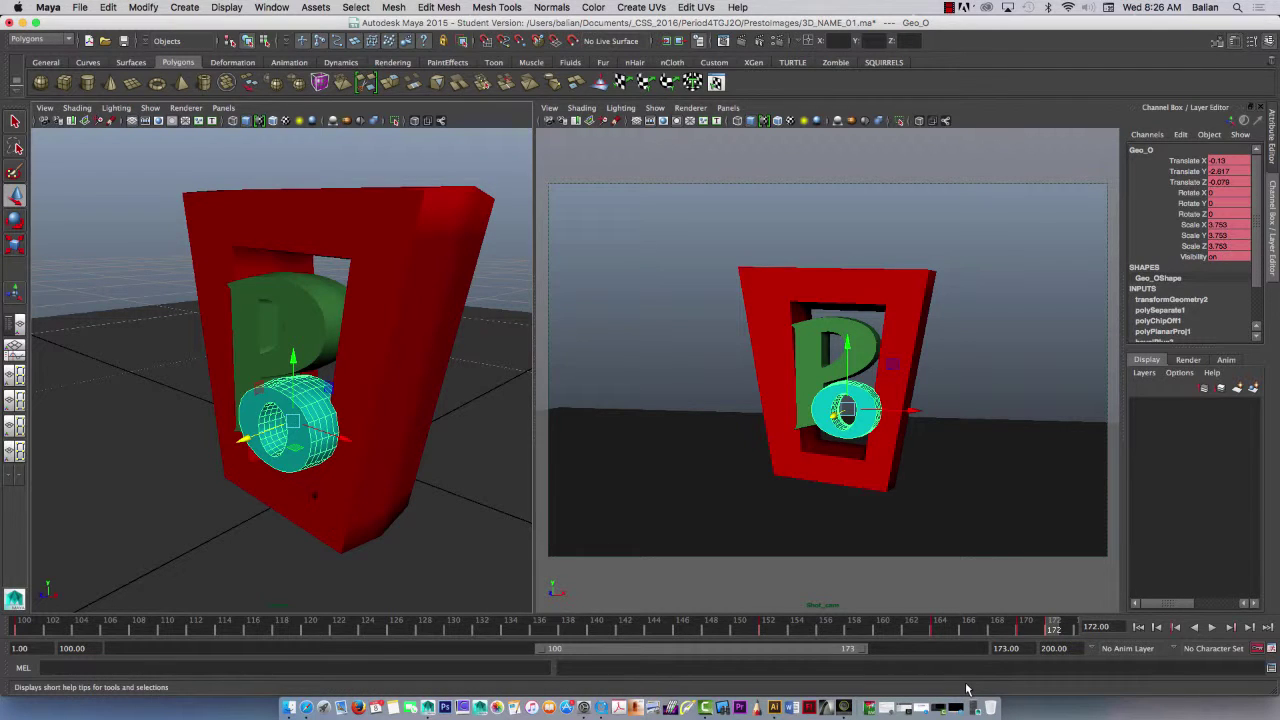
Step: Try to save the scene file, backing out at the student version notice
key("cmd+s")
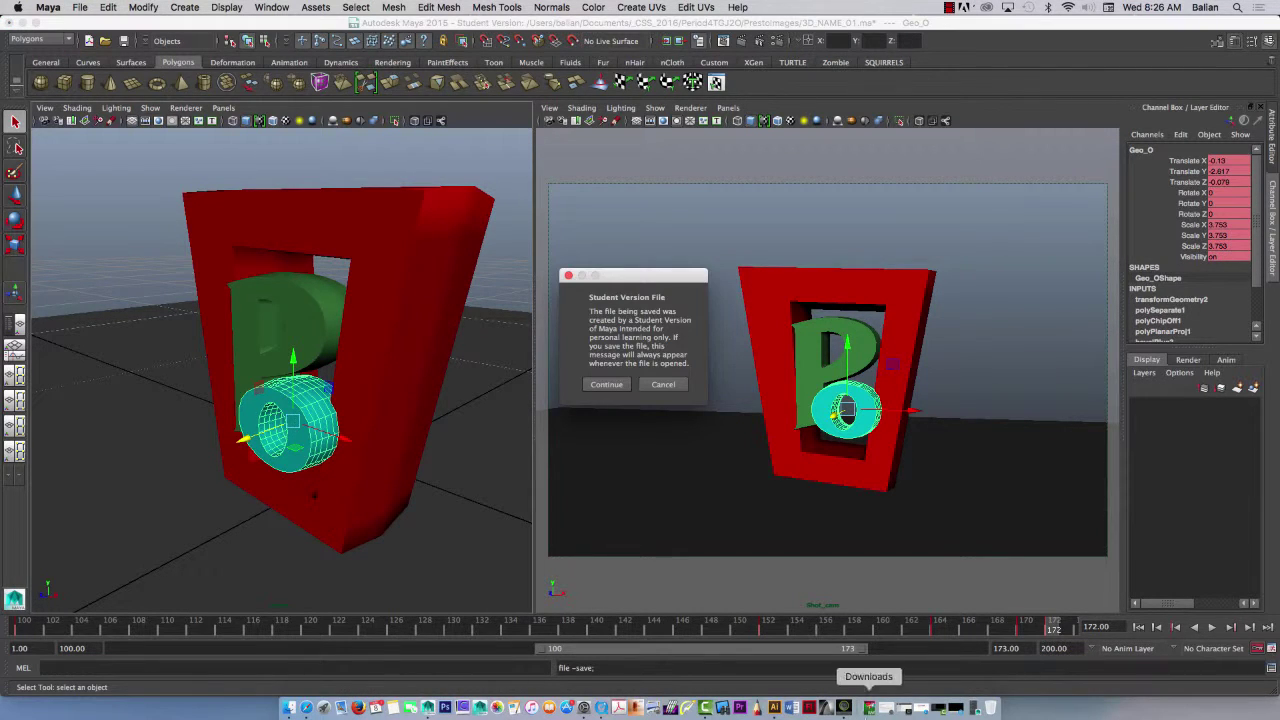
left_click(674, 385)
key("Return")
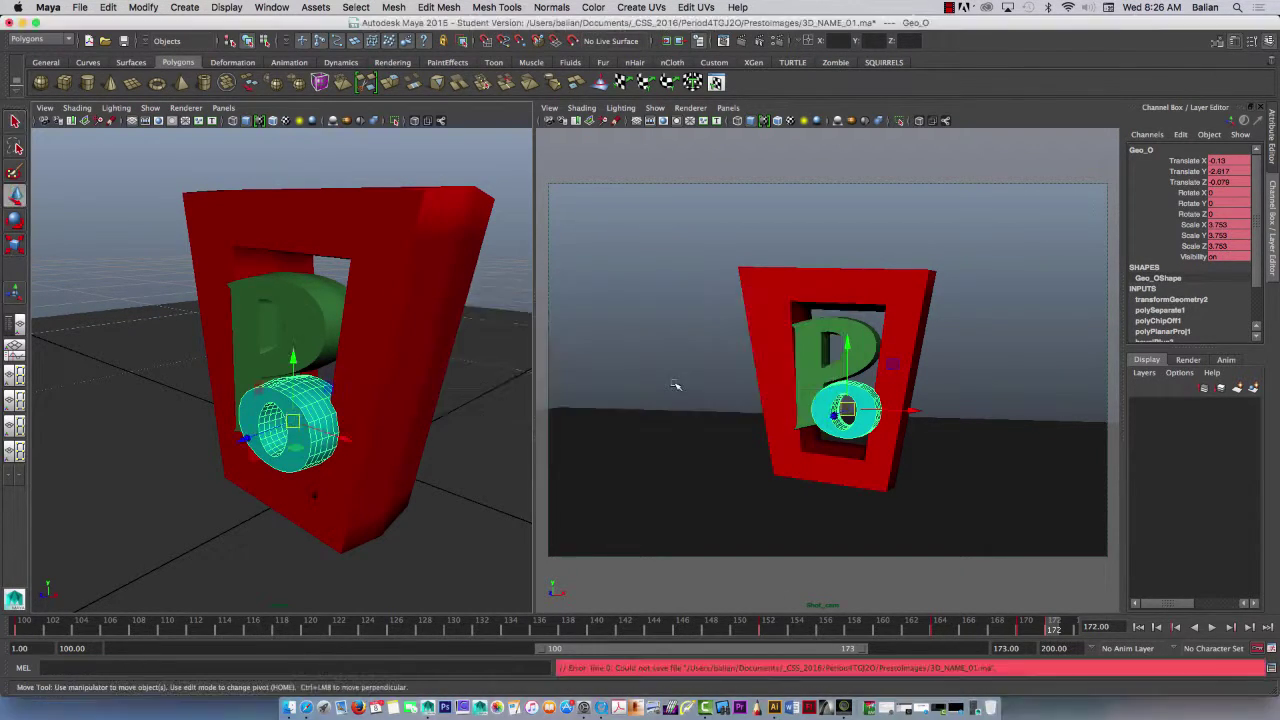
Step: Save the scene as a new version named 3D_NAME_02.ma in the PrestoImages folder, accepting the student version notice
key("cmd+shift+s")
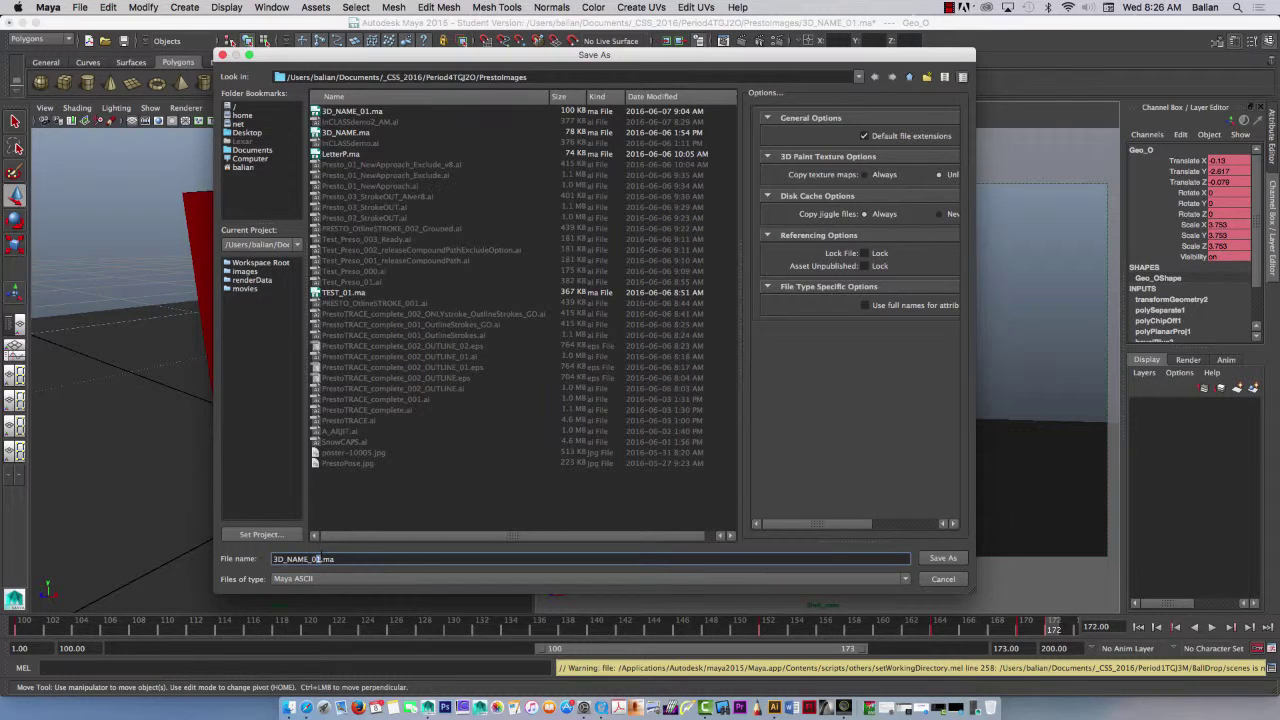
key("Return")
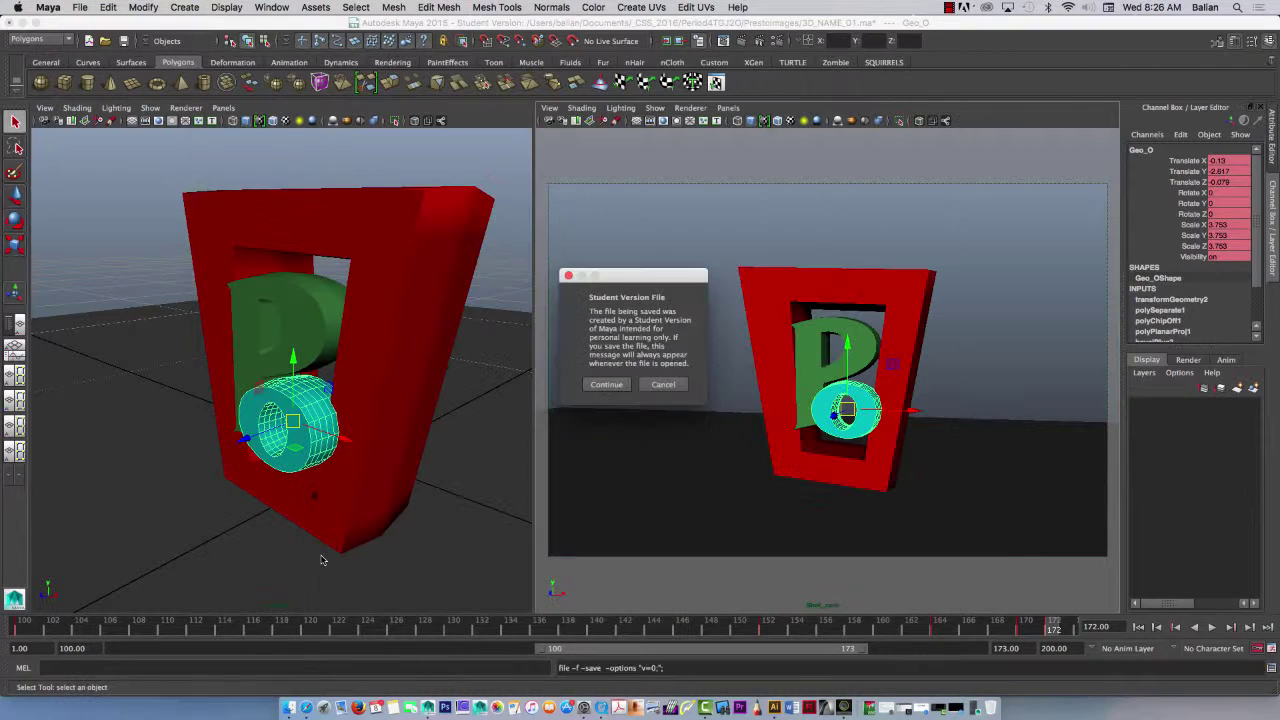
left_click(598, 385)
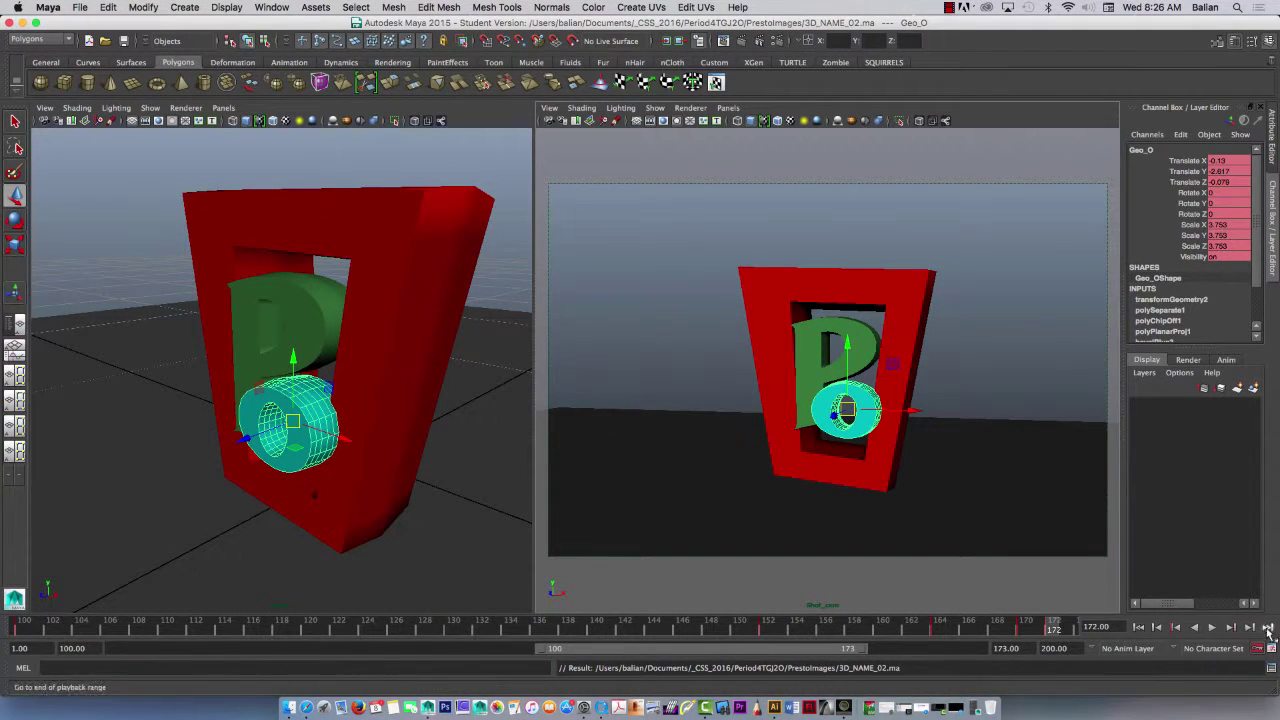
Step: Play back the letter animation to review the adjusted P and O positions, stopping playback at frame 168
left_click(1212, 627)
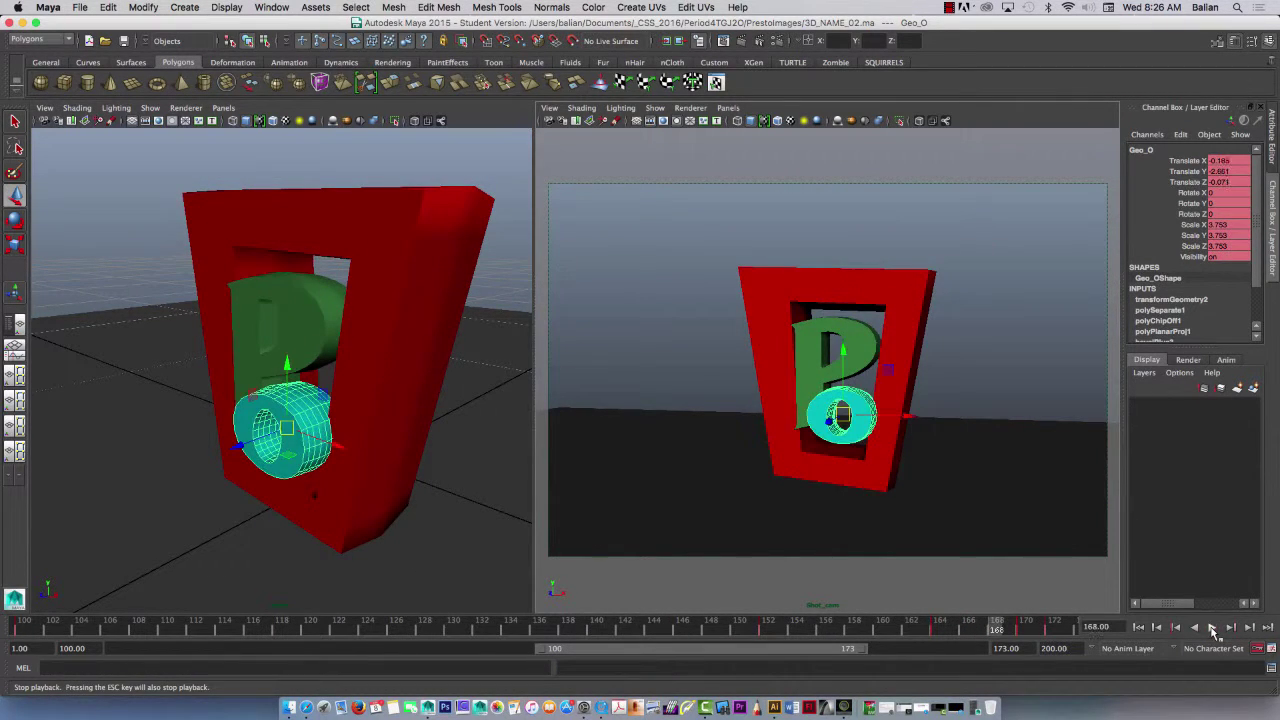
left_click(1213, 628)
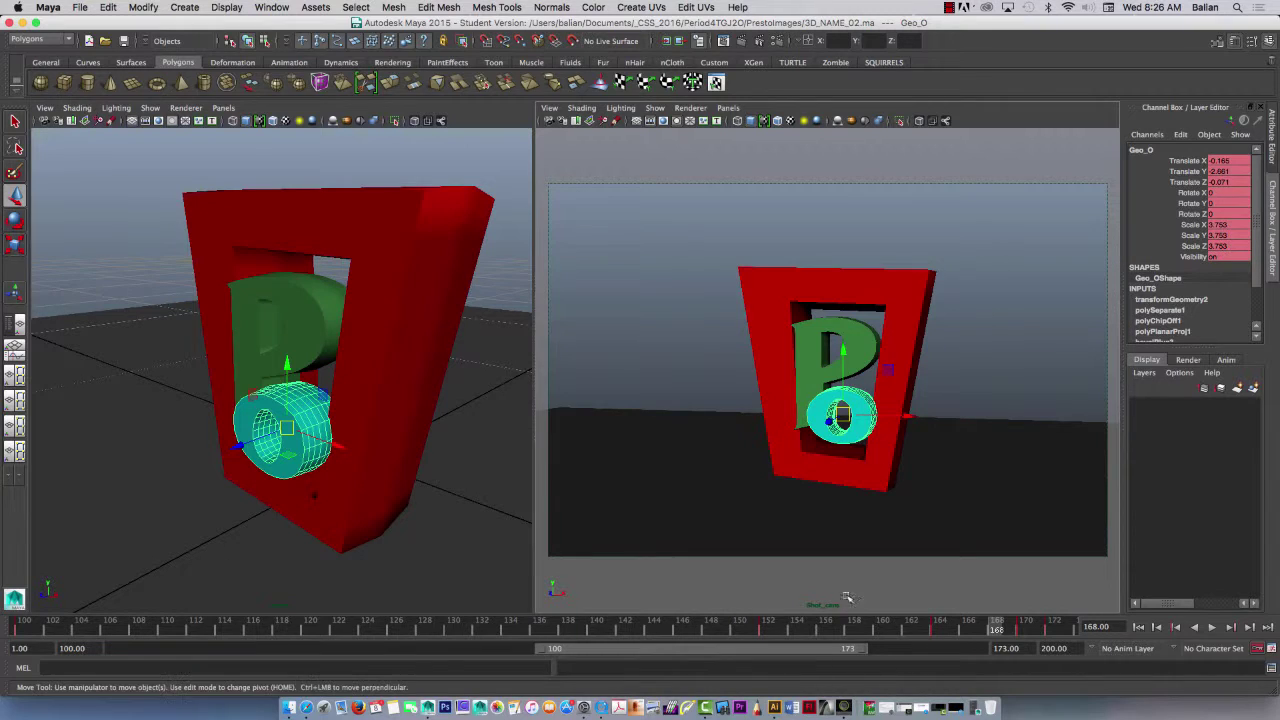
left_click(947, 8)
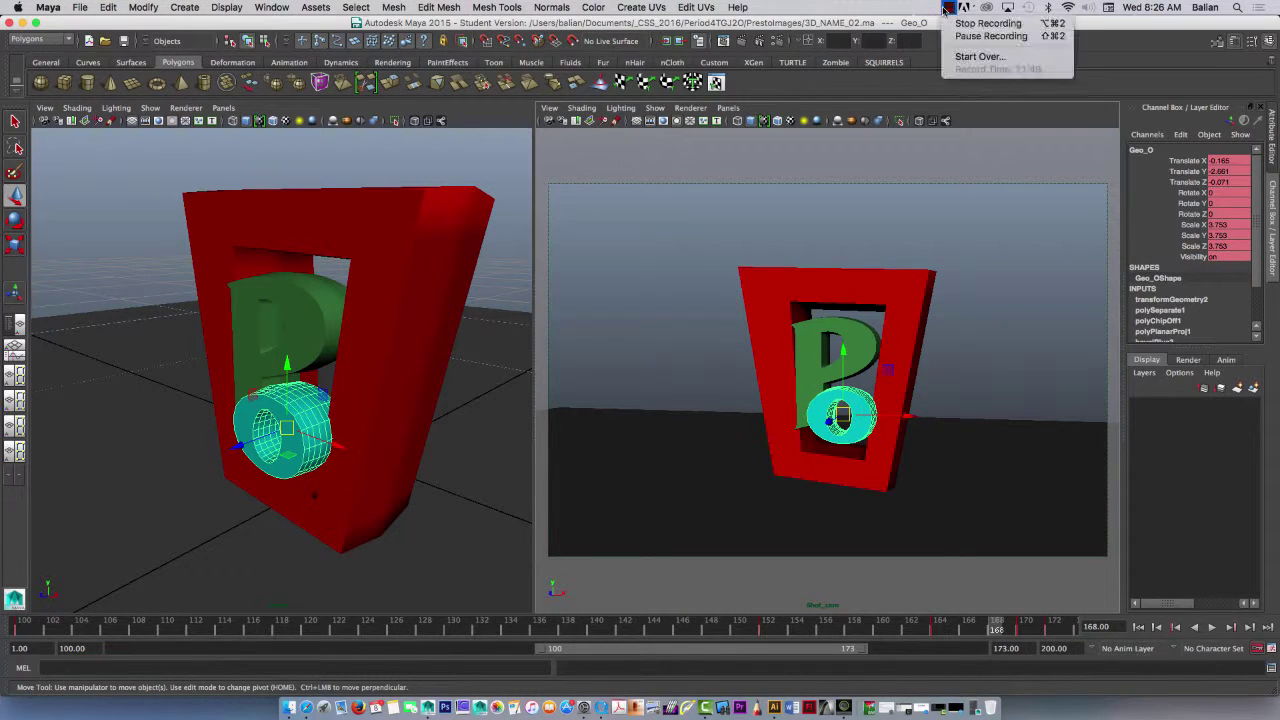